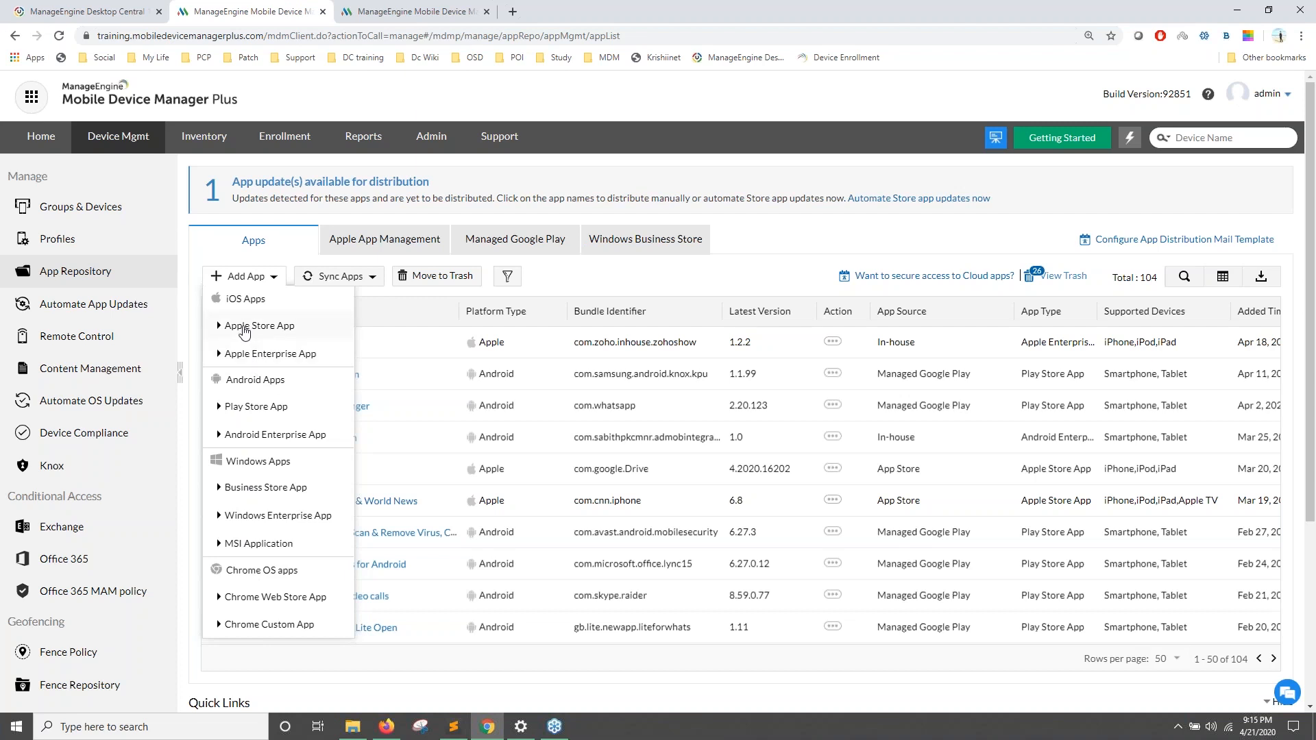
Step: Search the Apple App Store for 'Zoho Creator' and select the Zoho Creator result
click(245, 327)
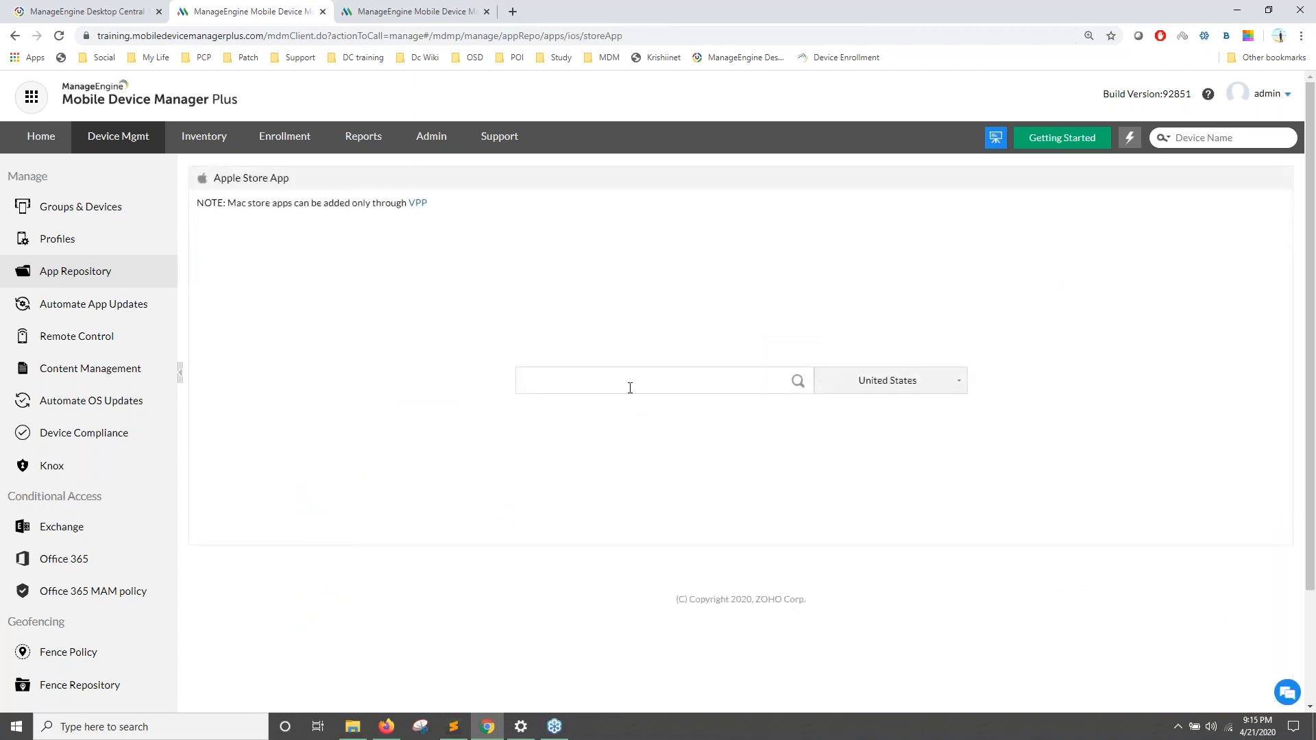
text(Zoho Creator)
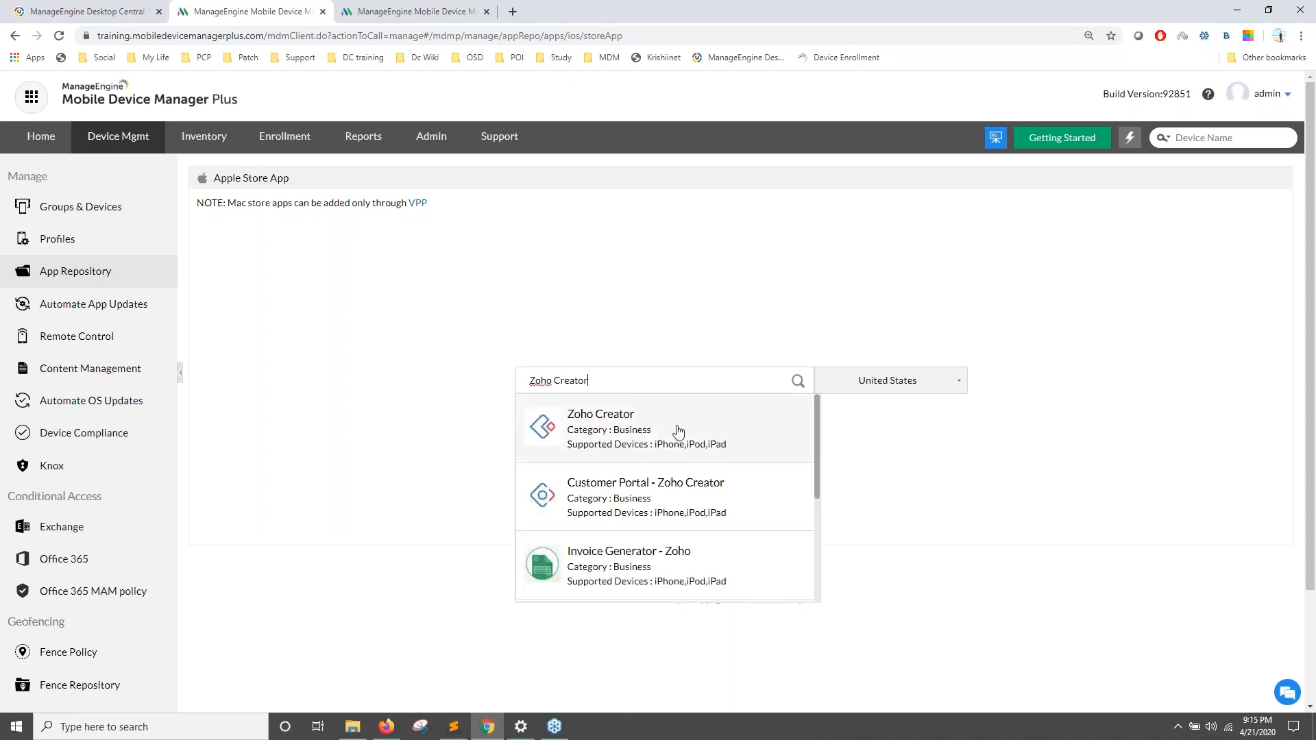
click(910, 388)
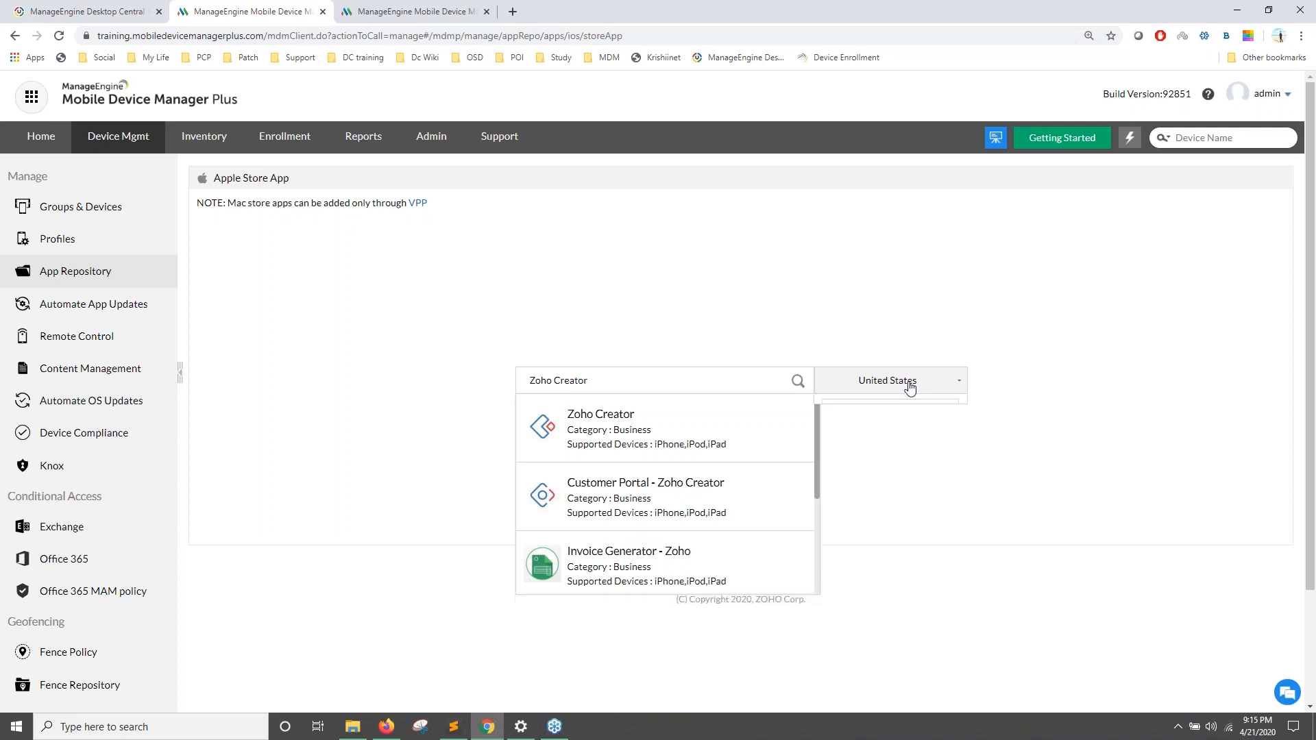
click(702, 388)
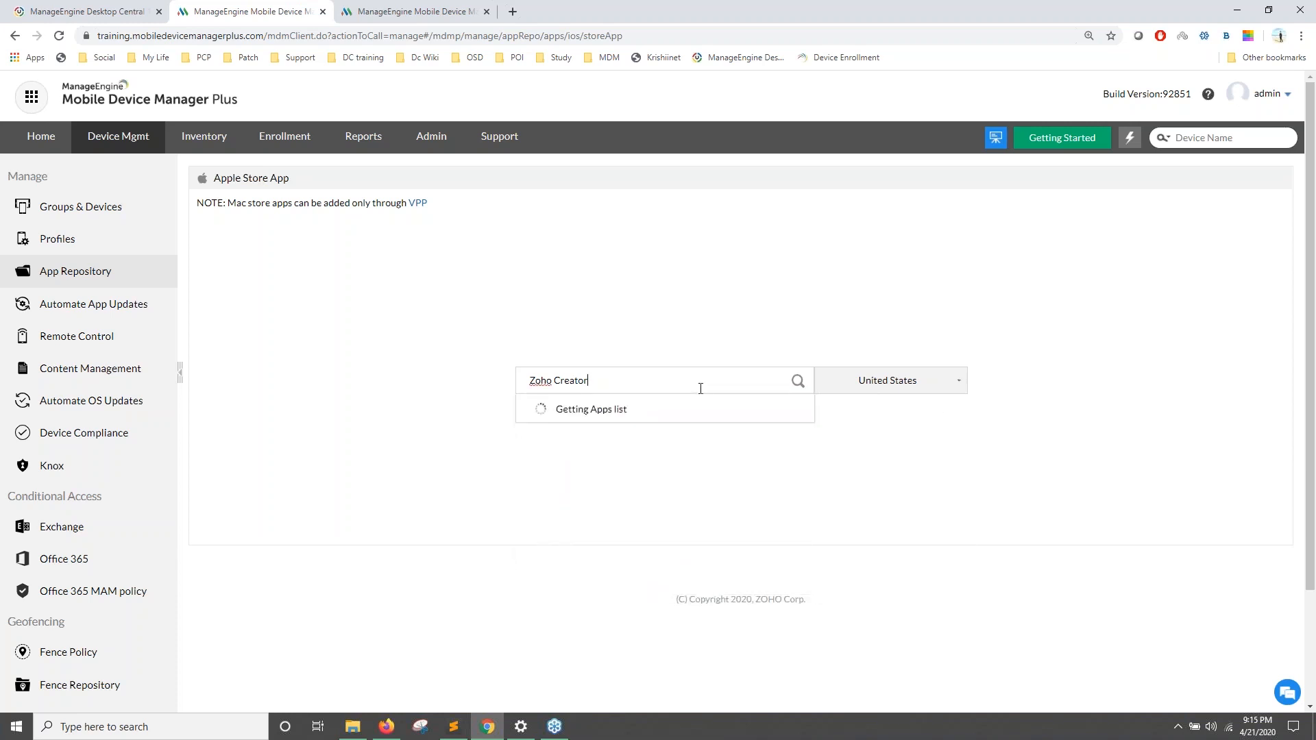
click(699, 420)
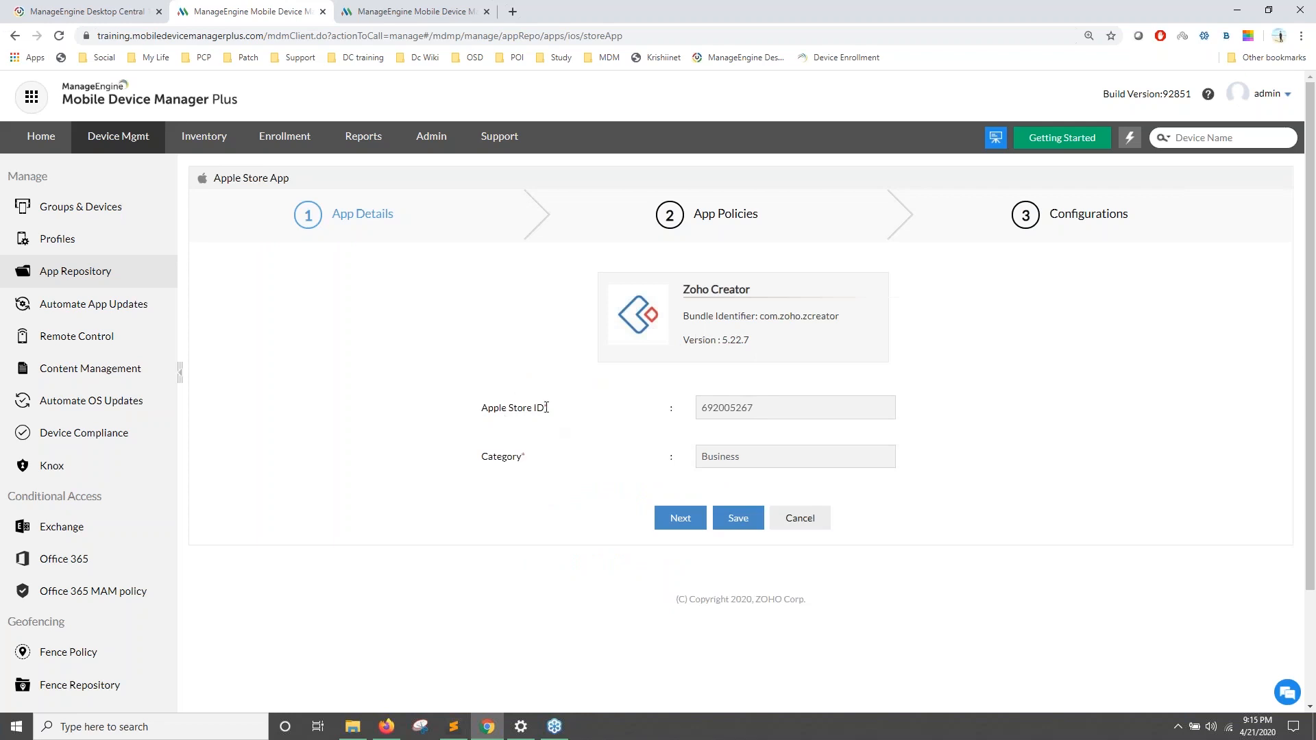
Step: Pass App Policies and Configurations, try saving Zoho Creator, then cancel at the 'already exists' error
click(686, 525)
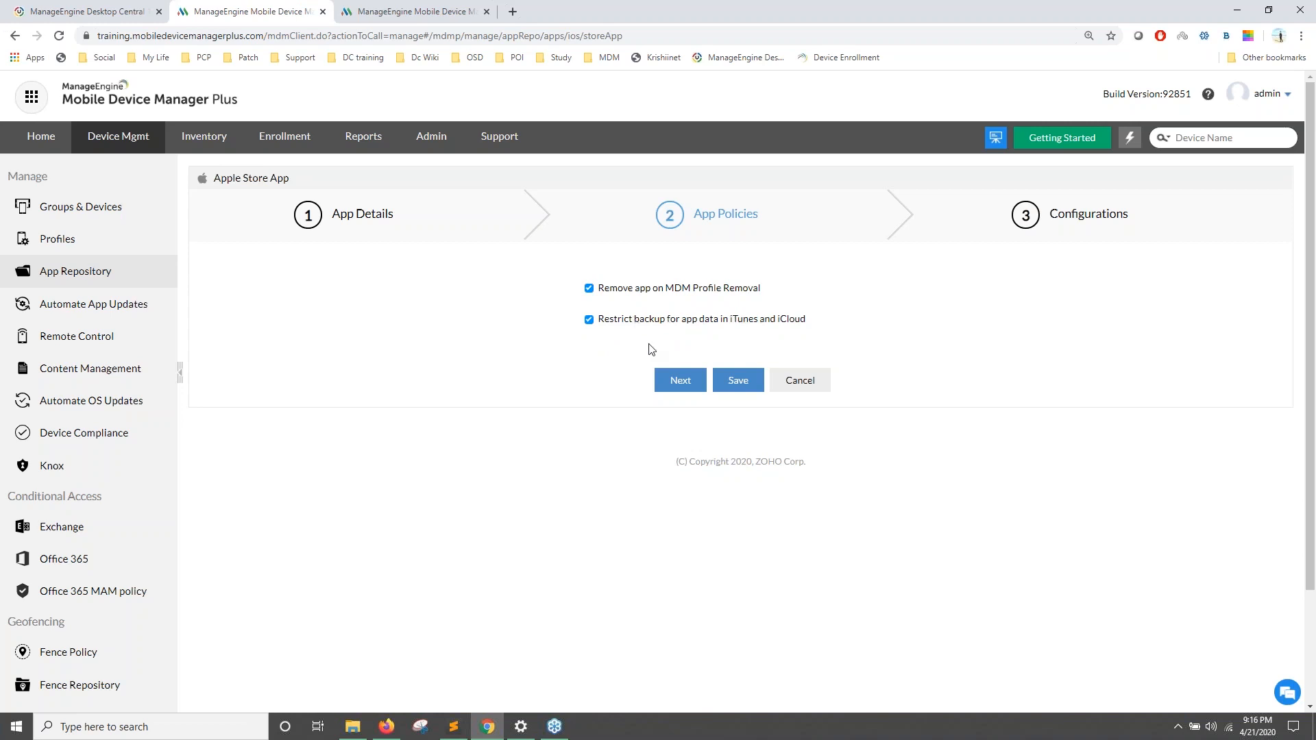
click(679, 381)
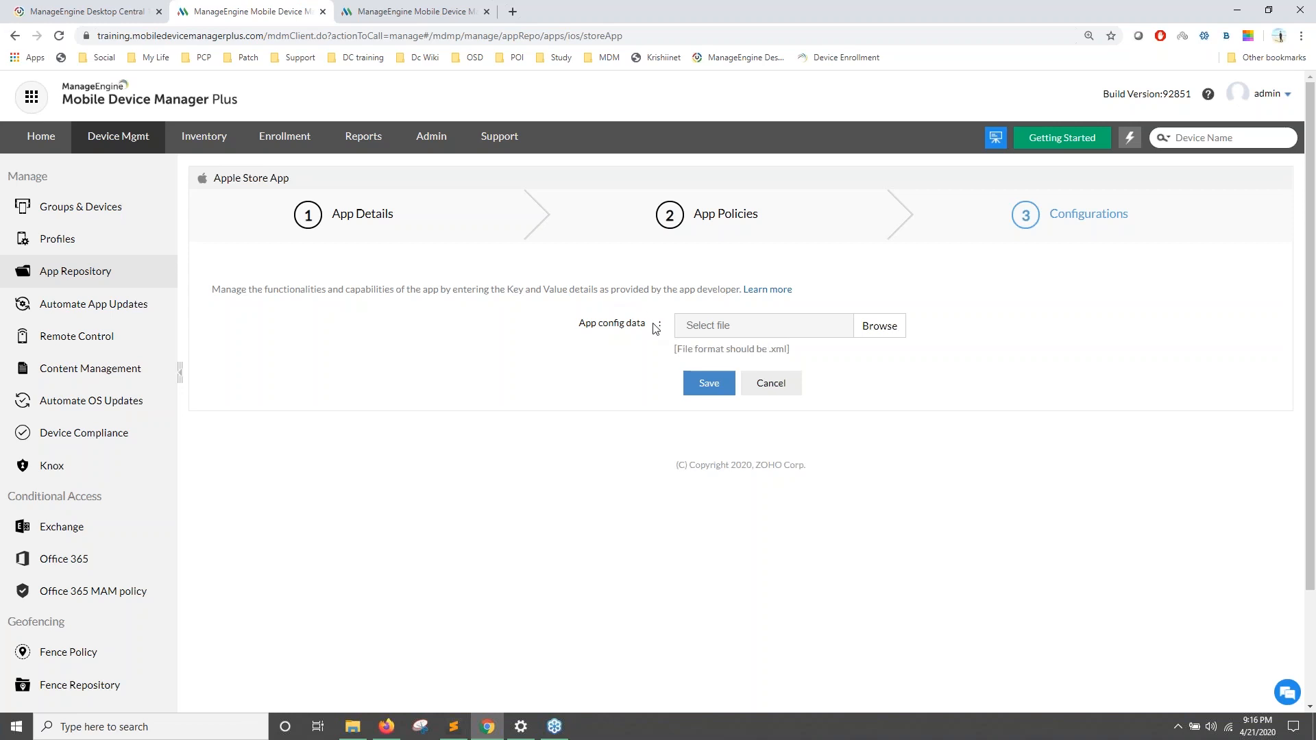
drag(684, 289, 738, 291)
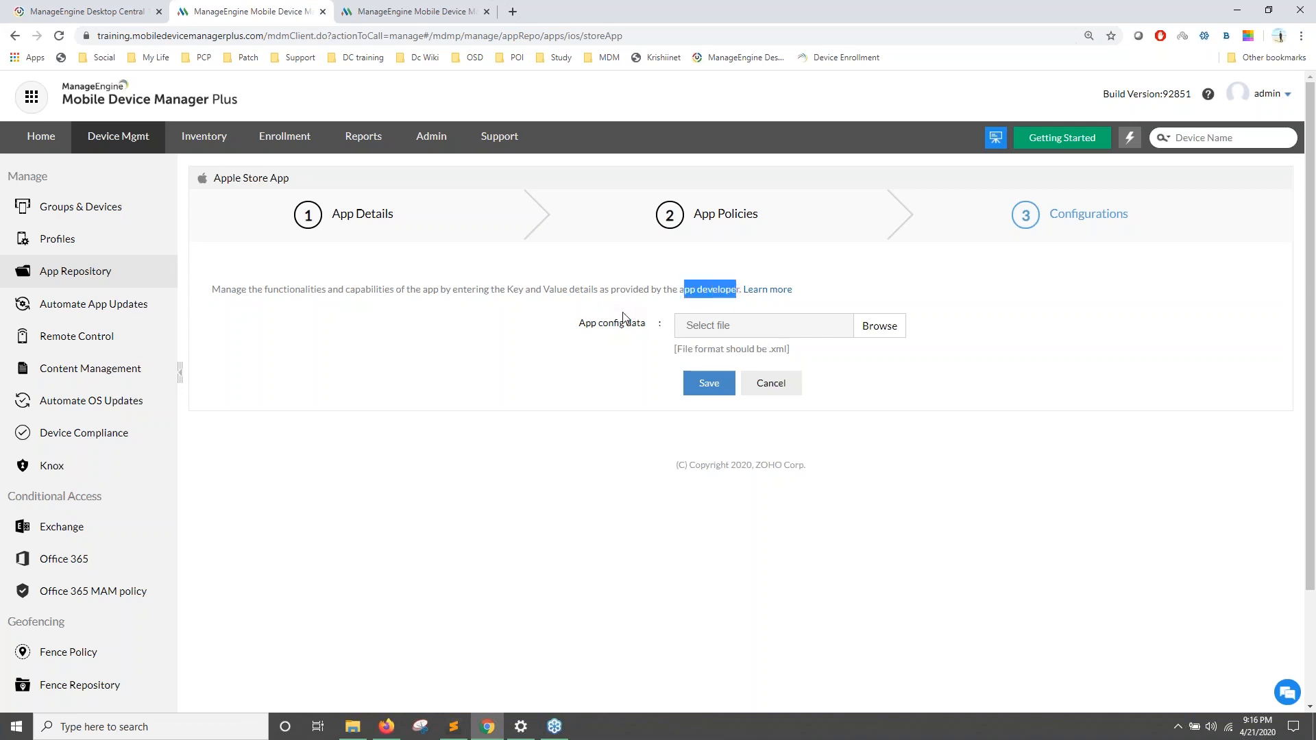
click(710, 387)
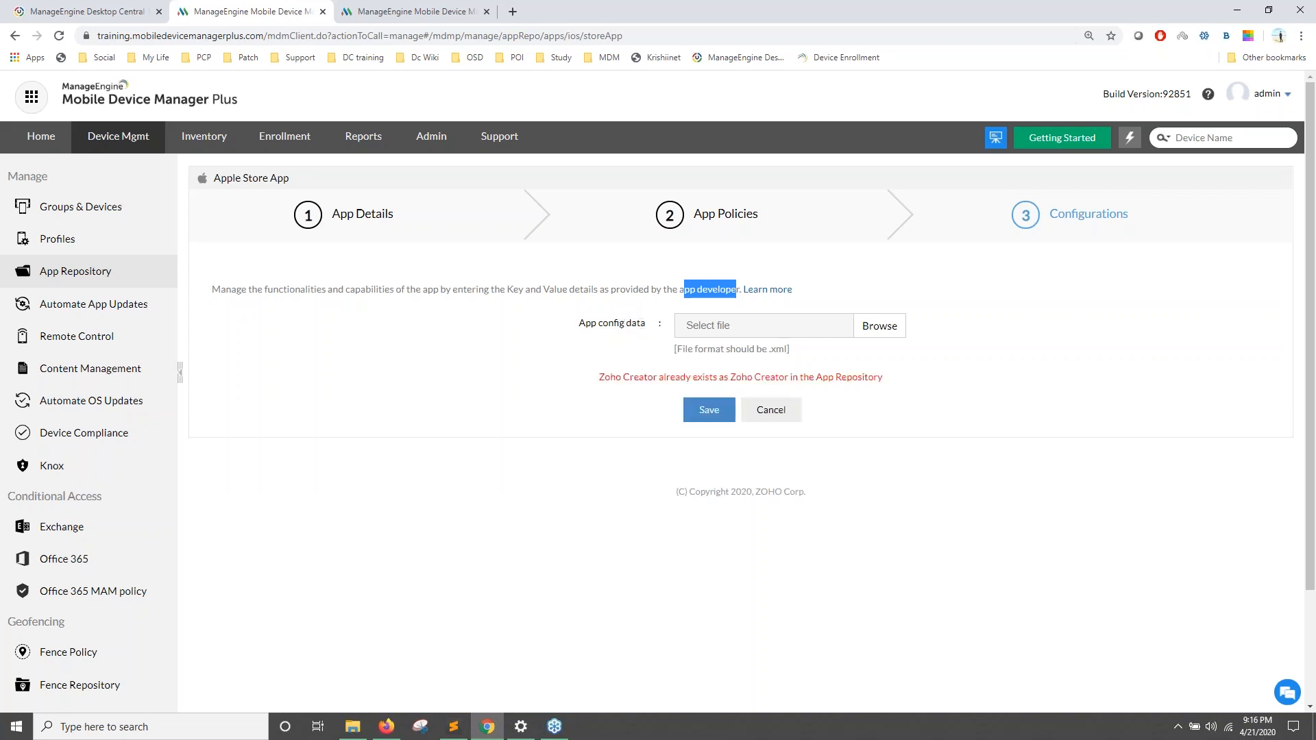
click(768, 410)
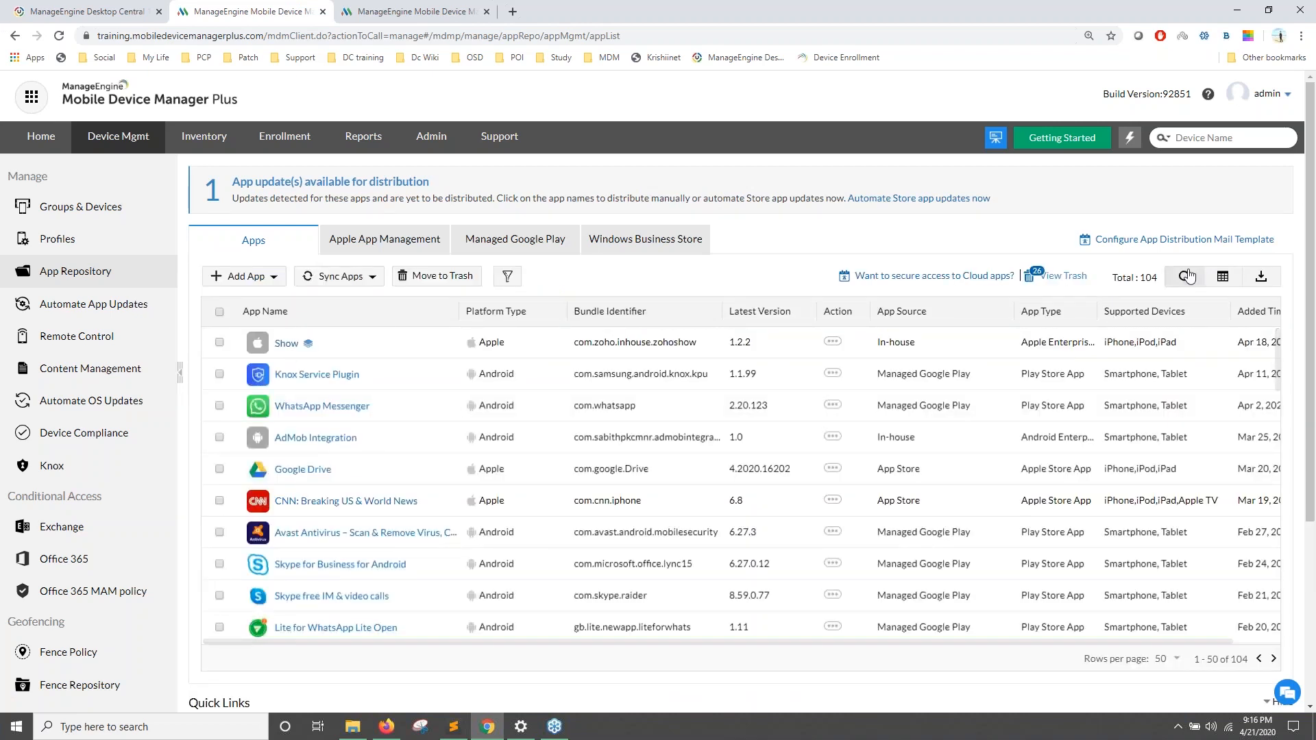
Step: Filter the App Repository by 'zoho creator' to confirm it's present, then go to Groups & Devices
click(355, 345)
text(zoho creator)
key(Return)
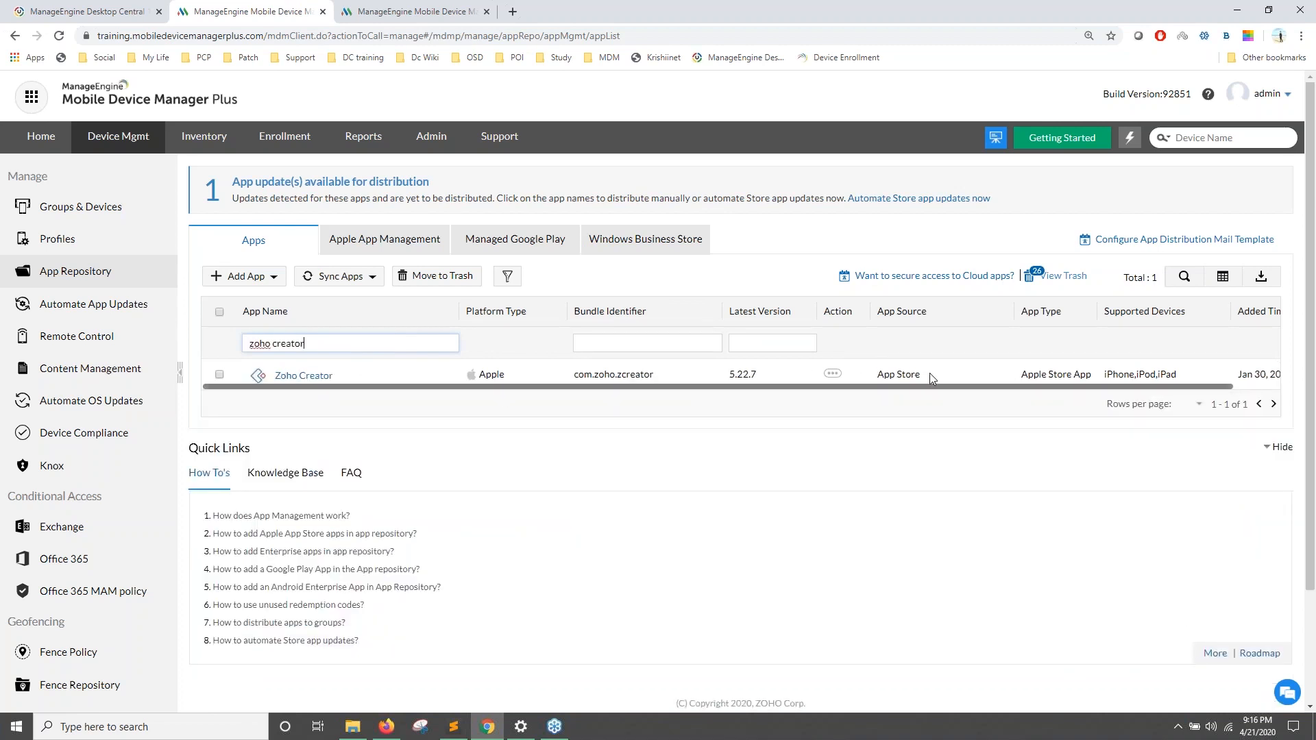
drag(930, 374, 876, 376)
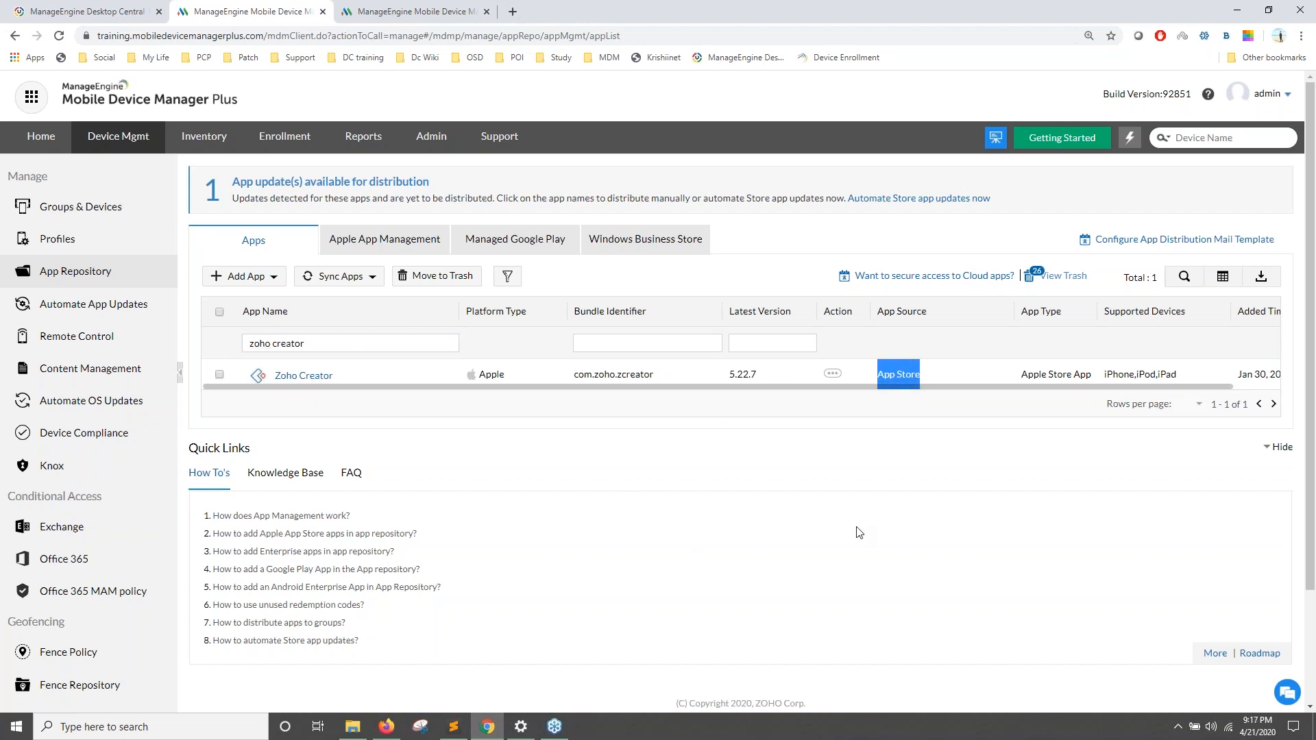
click(108, 211)
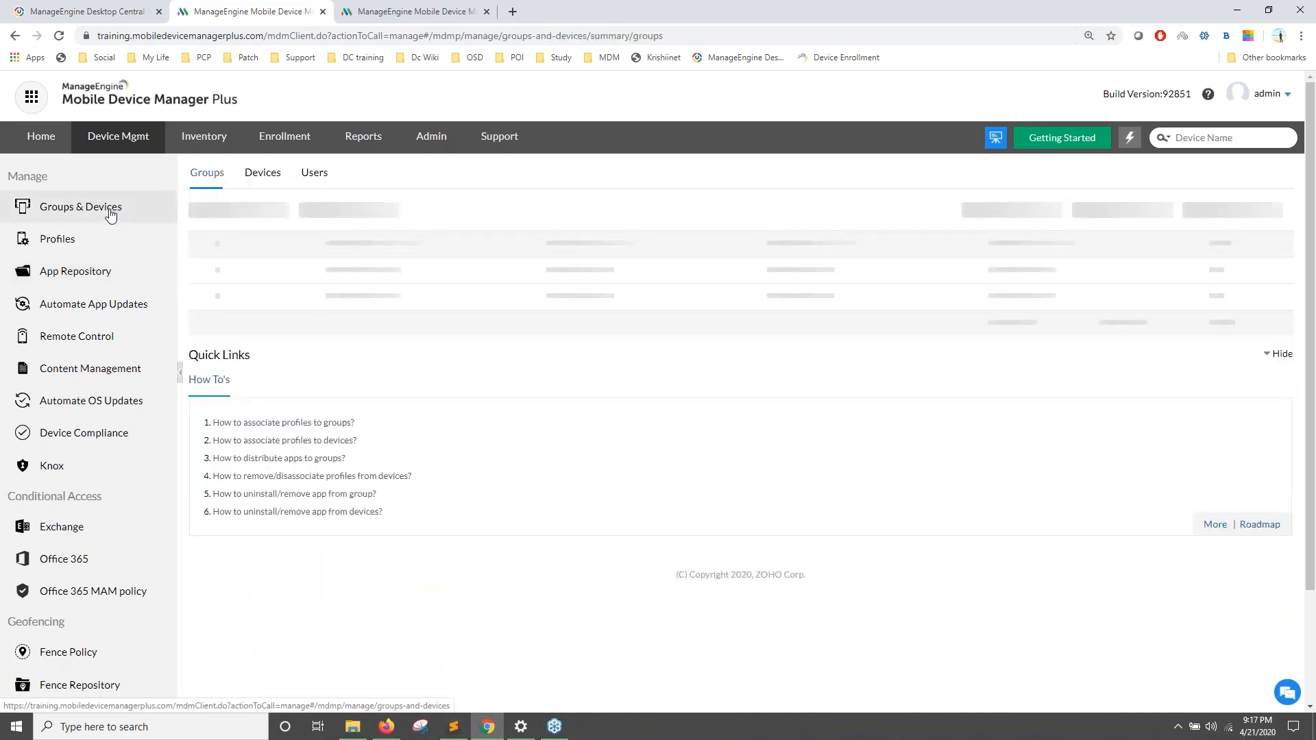
Step: Filter the Devices list to the Apple platform and select the first device, My Phone
click(269, 174)
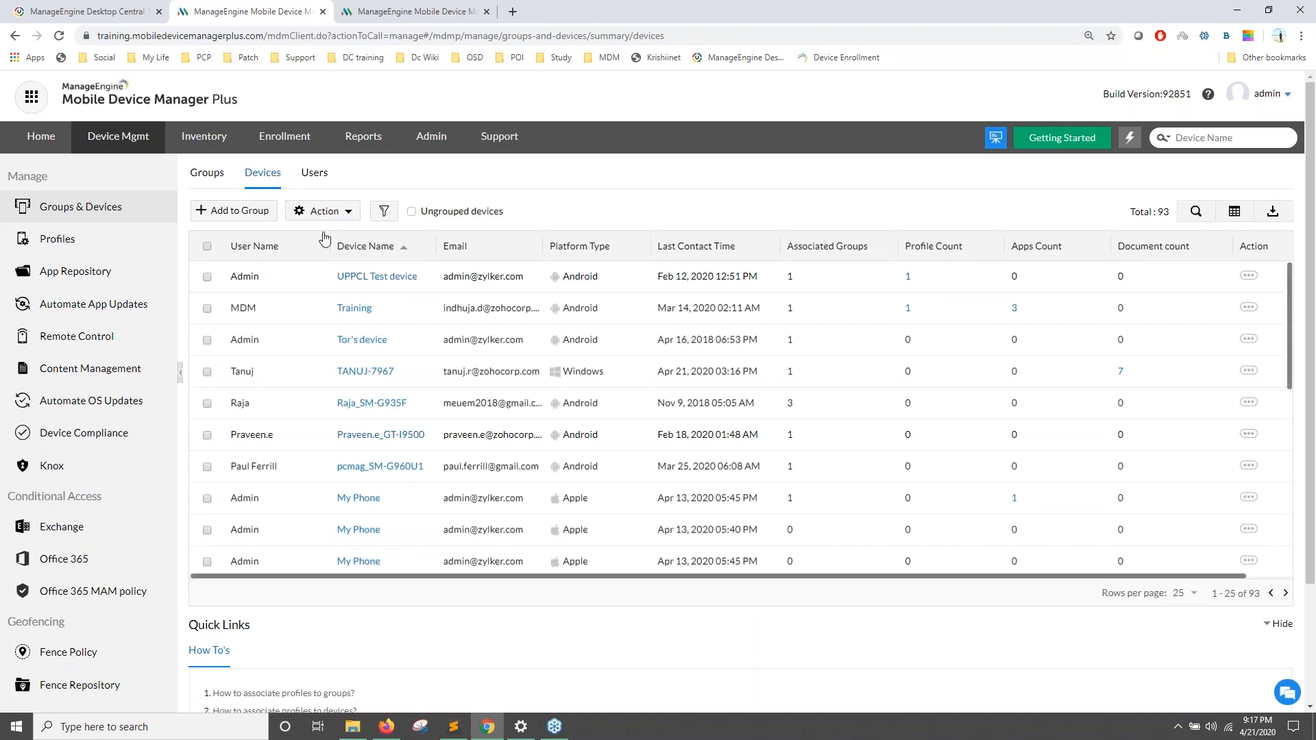
click(386, 212)
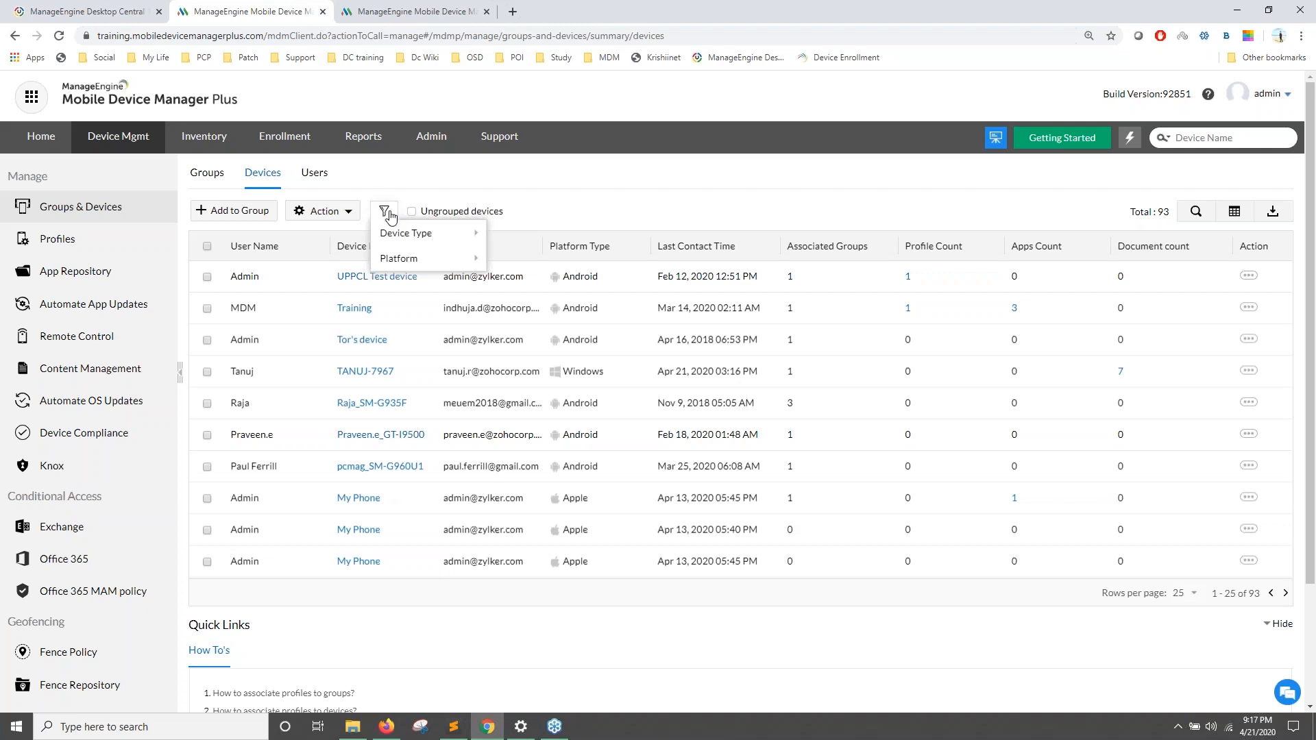
mouse_move(398, 258)
click(507, 256)
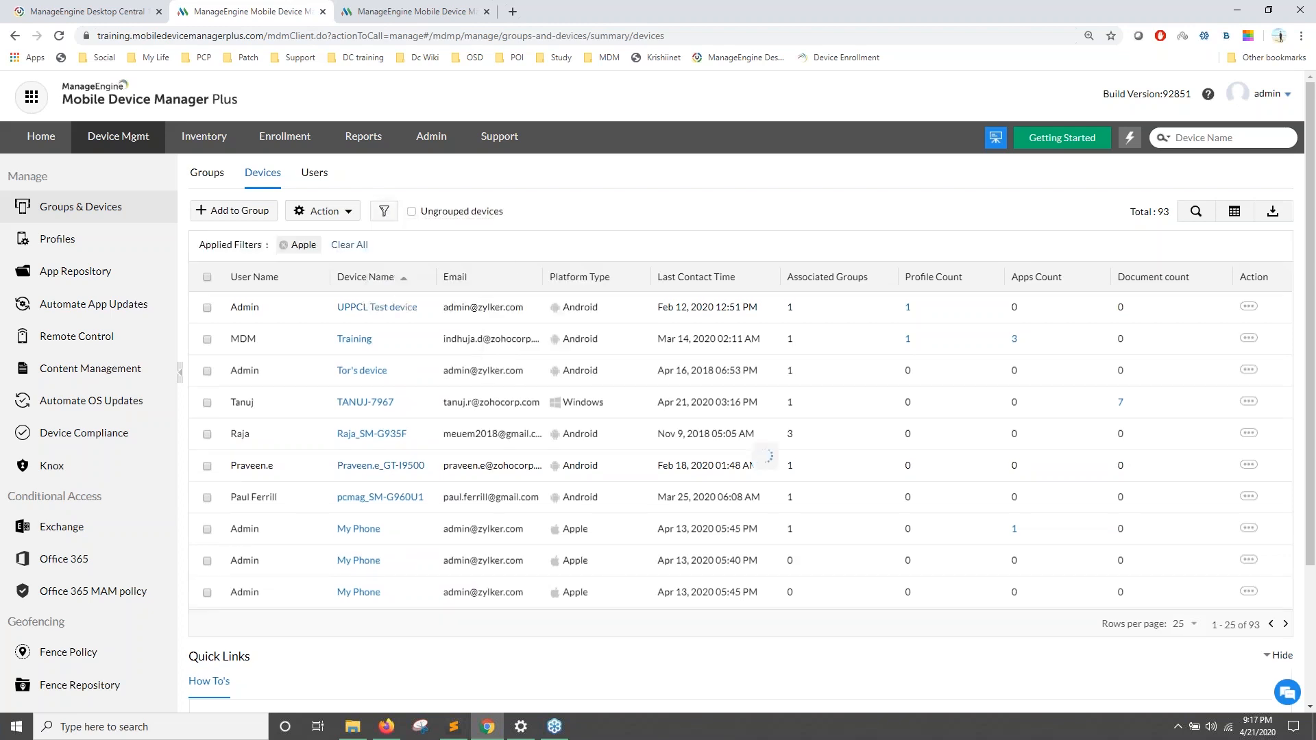
click(207, 309)
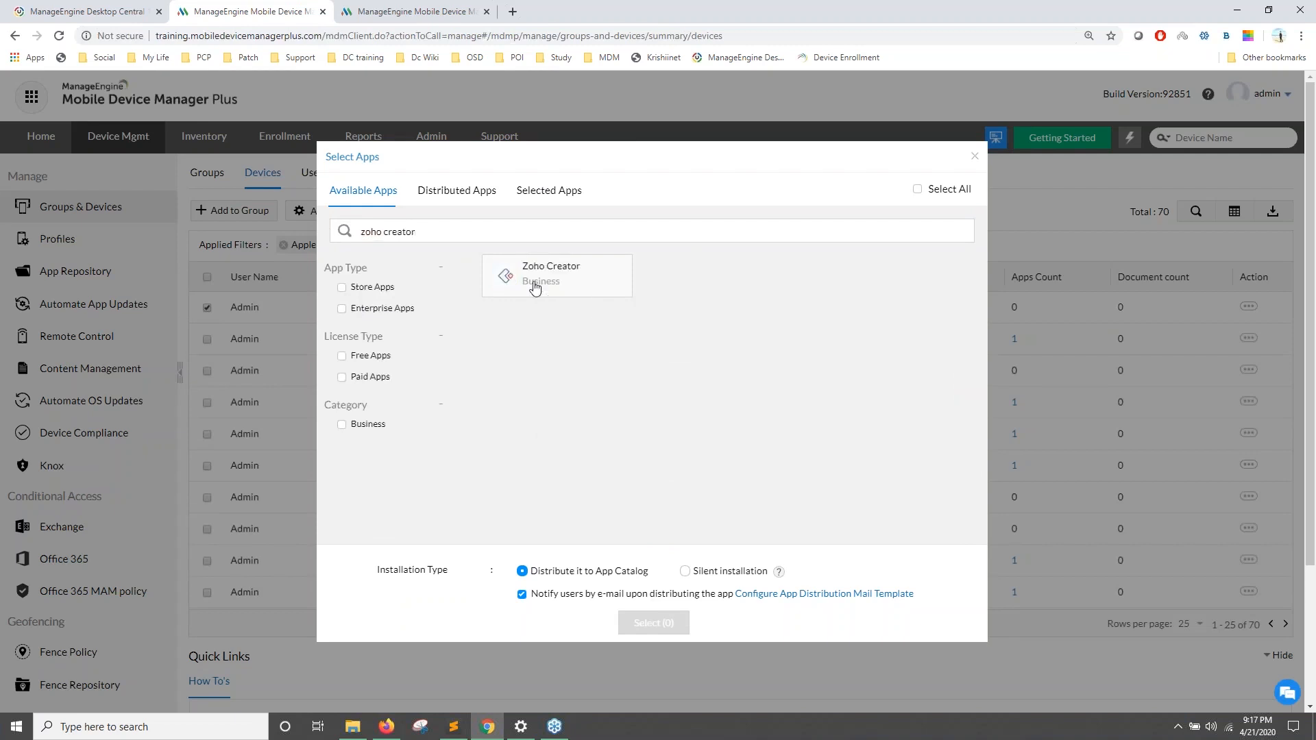
Step: Distribute Zoho Creator to My Phone after previewing the e-mail template, then advance the slide
click(535, 285)
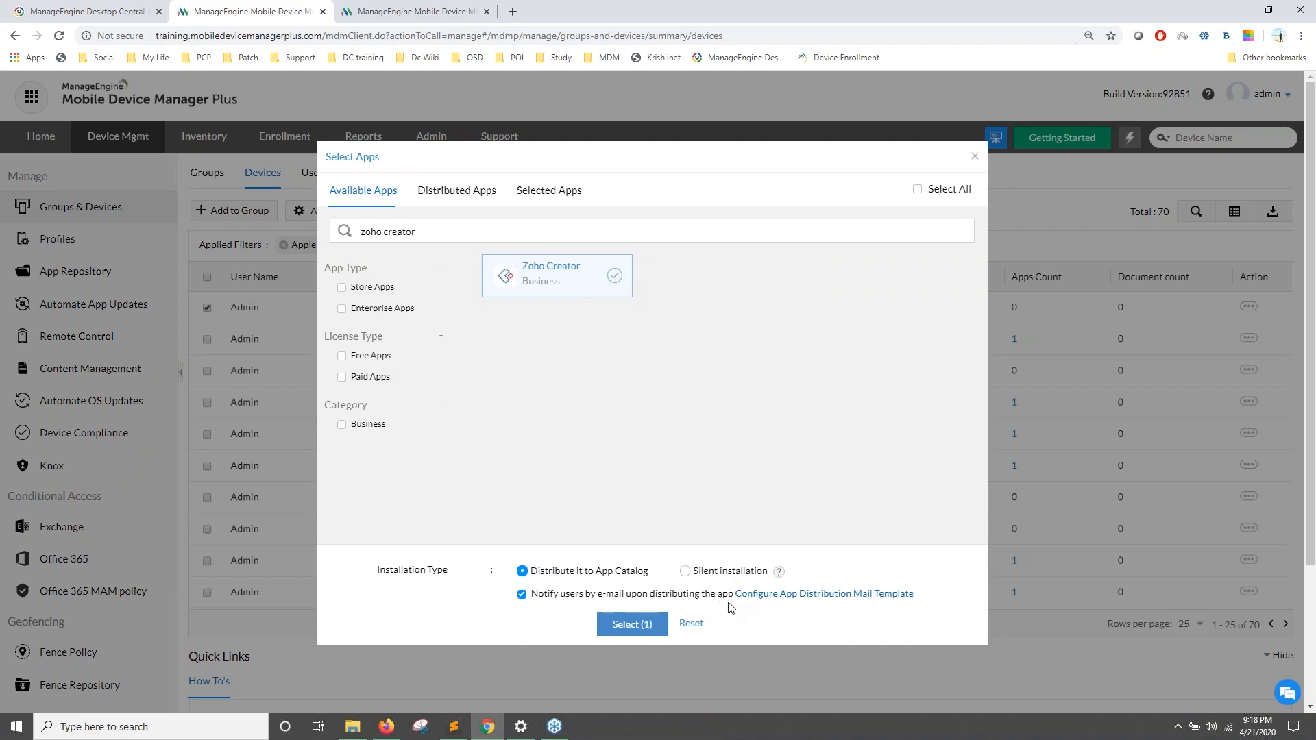
click(784, 593)
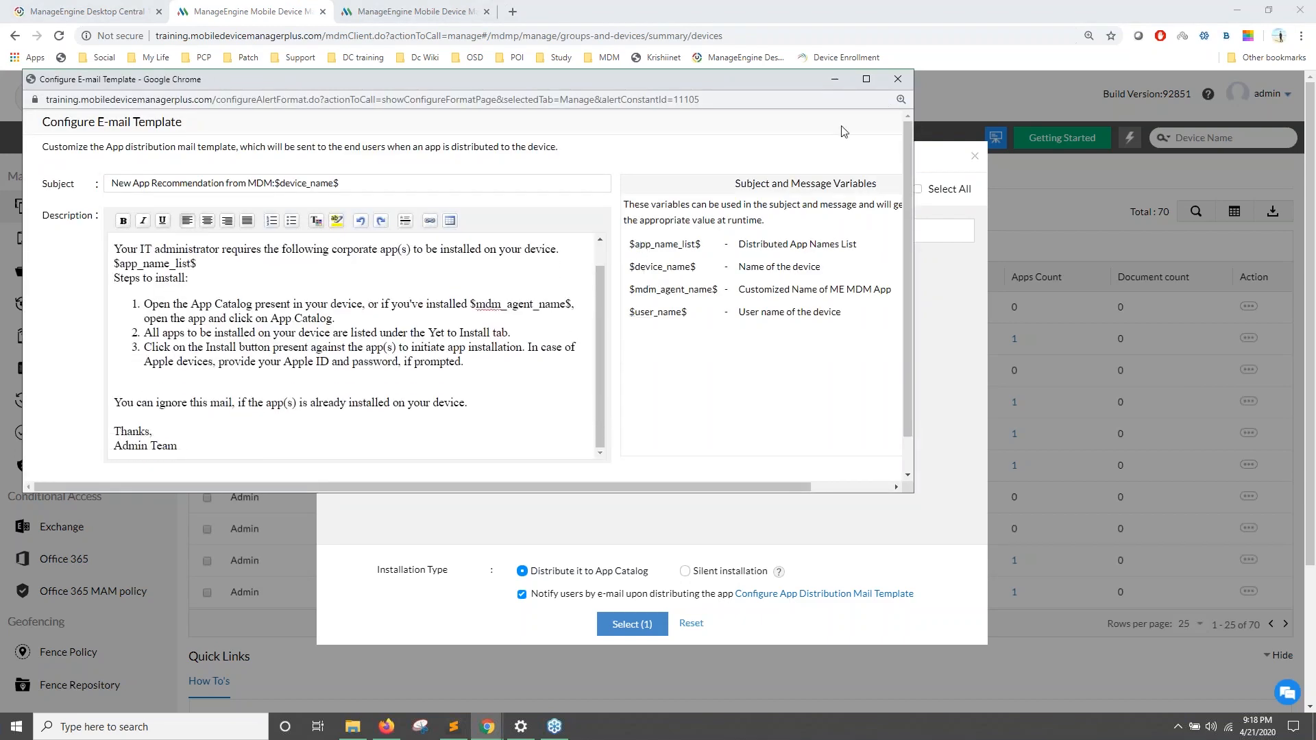
click(897, 79)
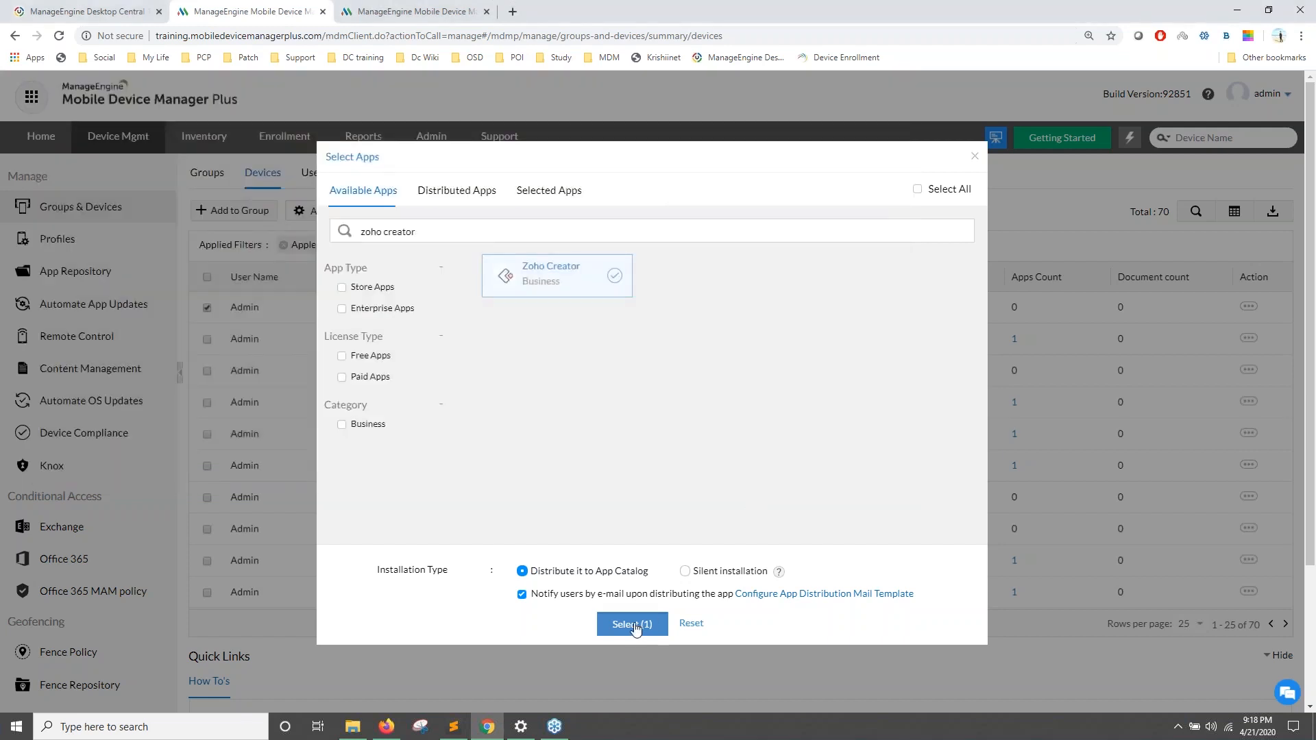
click(632, 625)
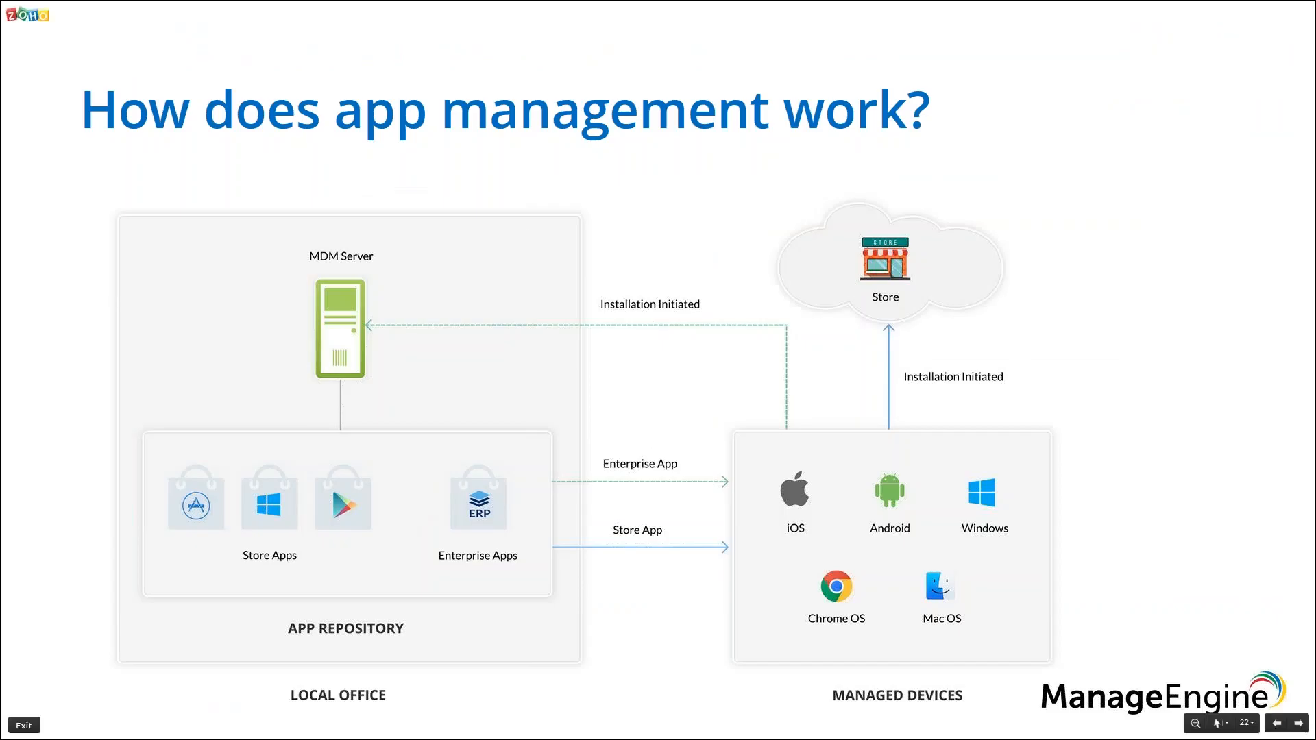
key(Right)
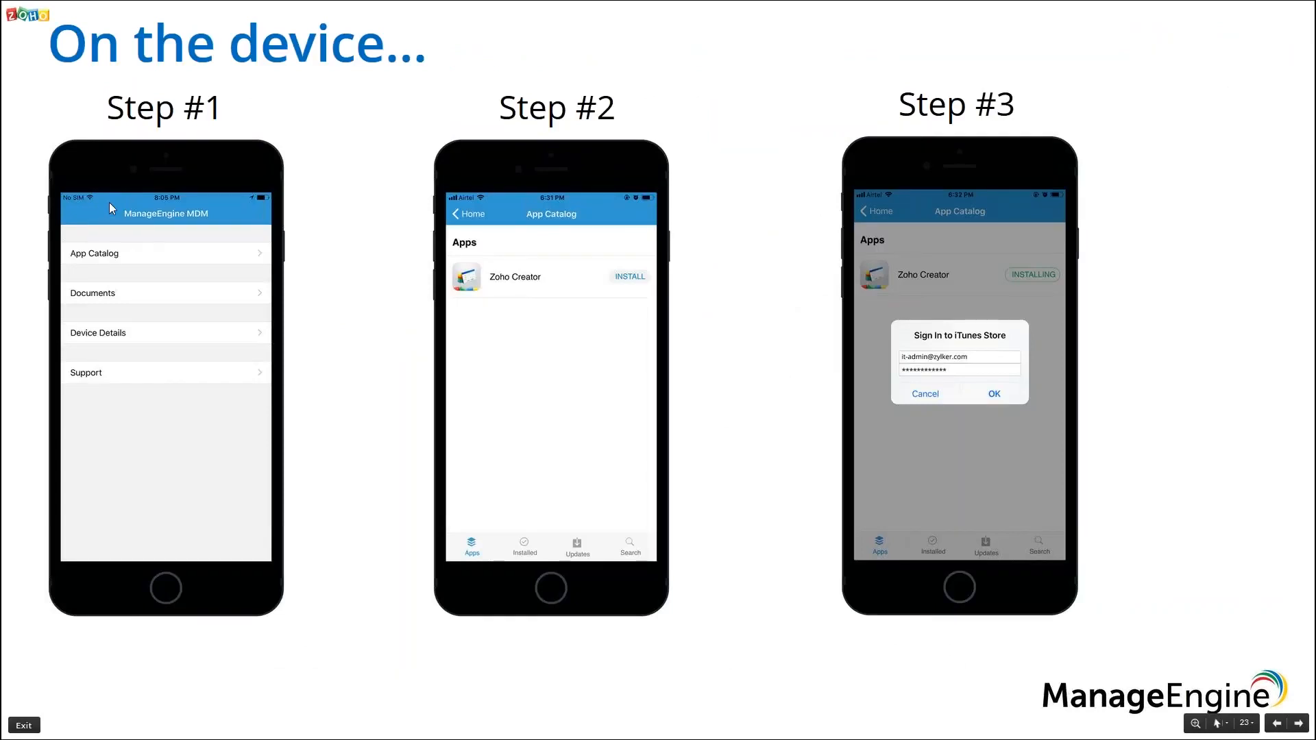
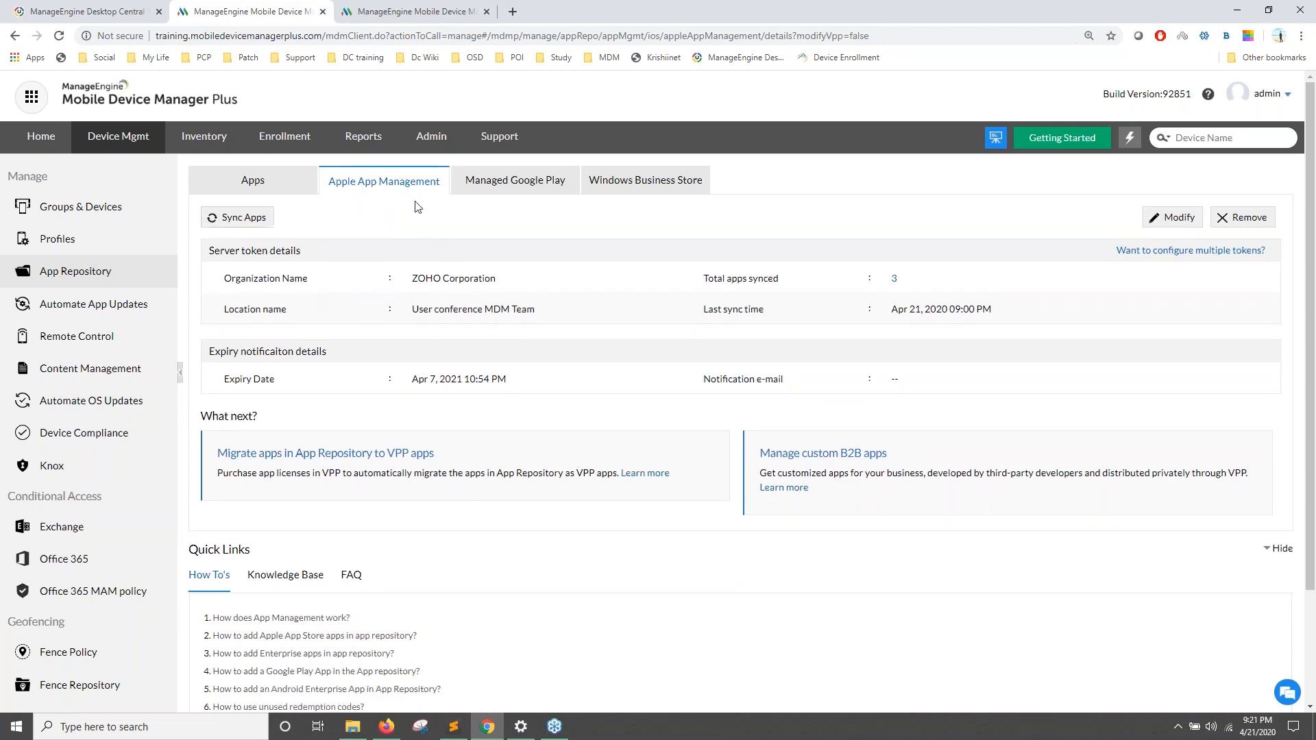
Step: In the other console, open the Apple App Management section of App Repository
click(404, 14)
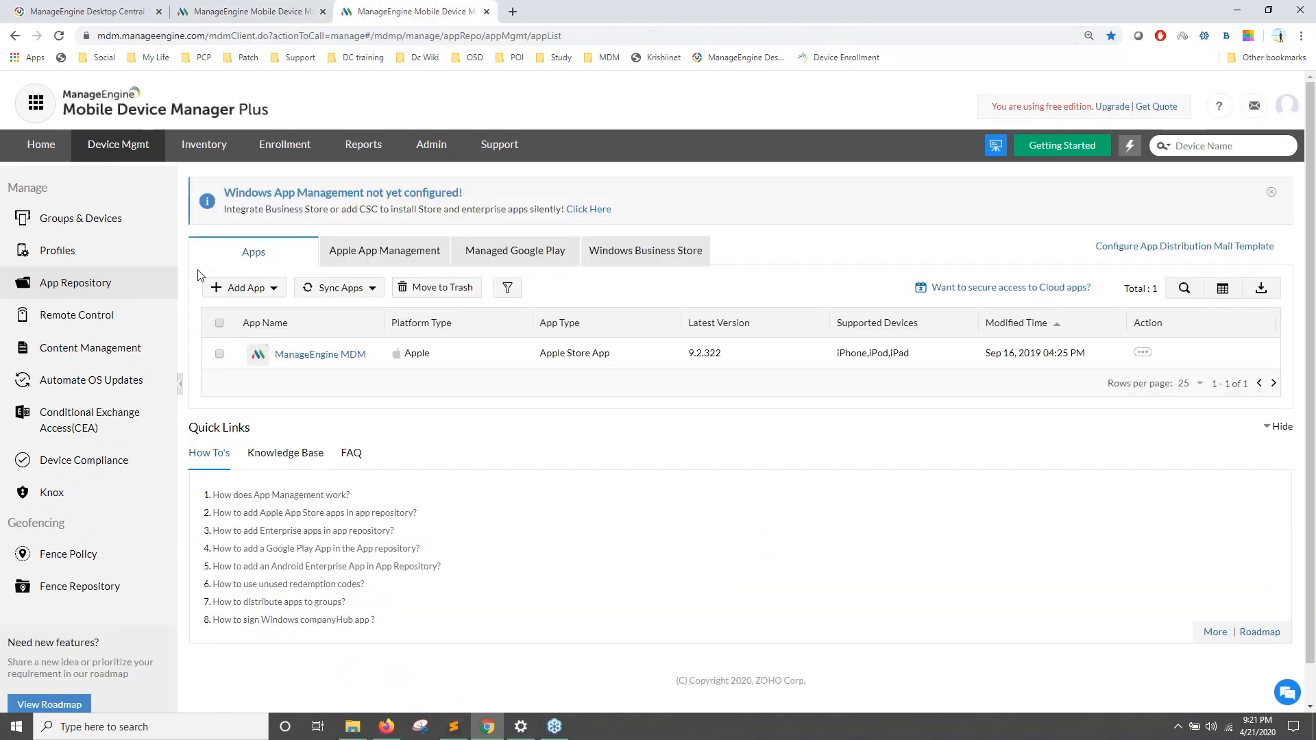
click(370, 260)
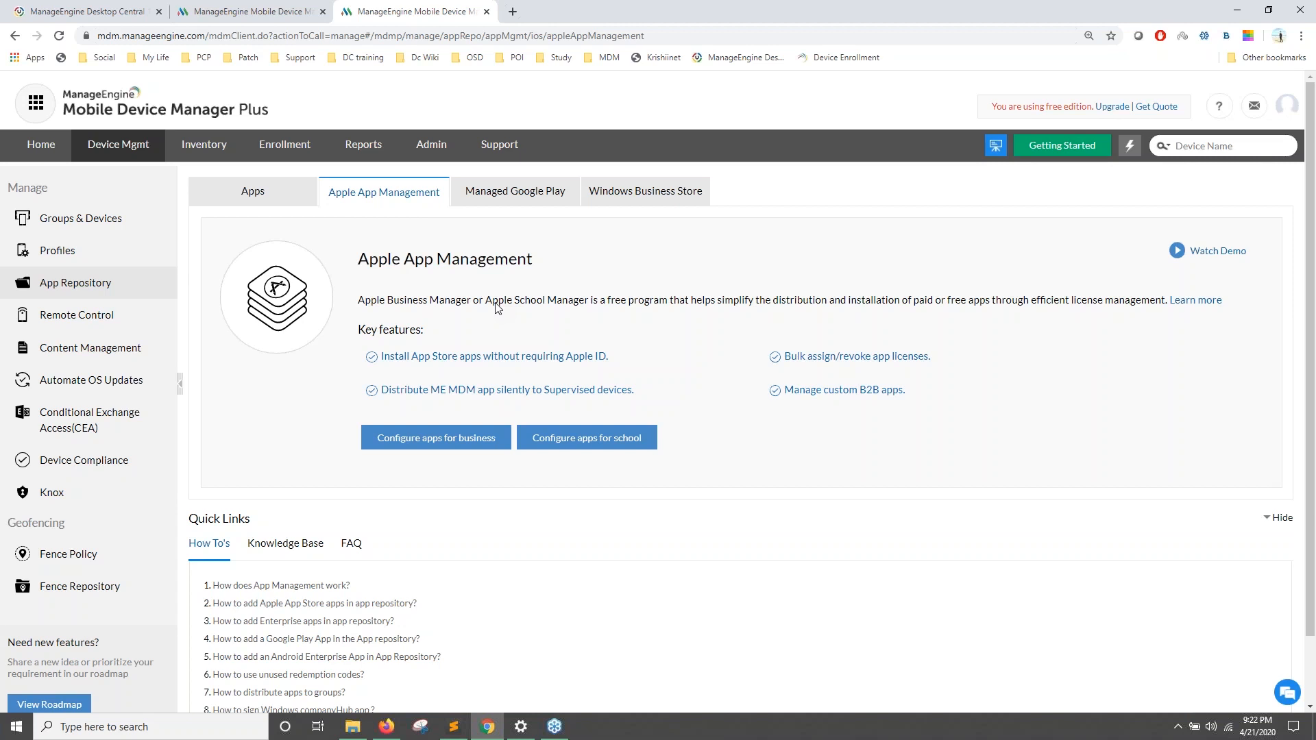
Step: Start configuring apps for business, highlight the no-account note and open the create-business-account page
click(420, 445)
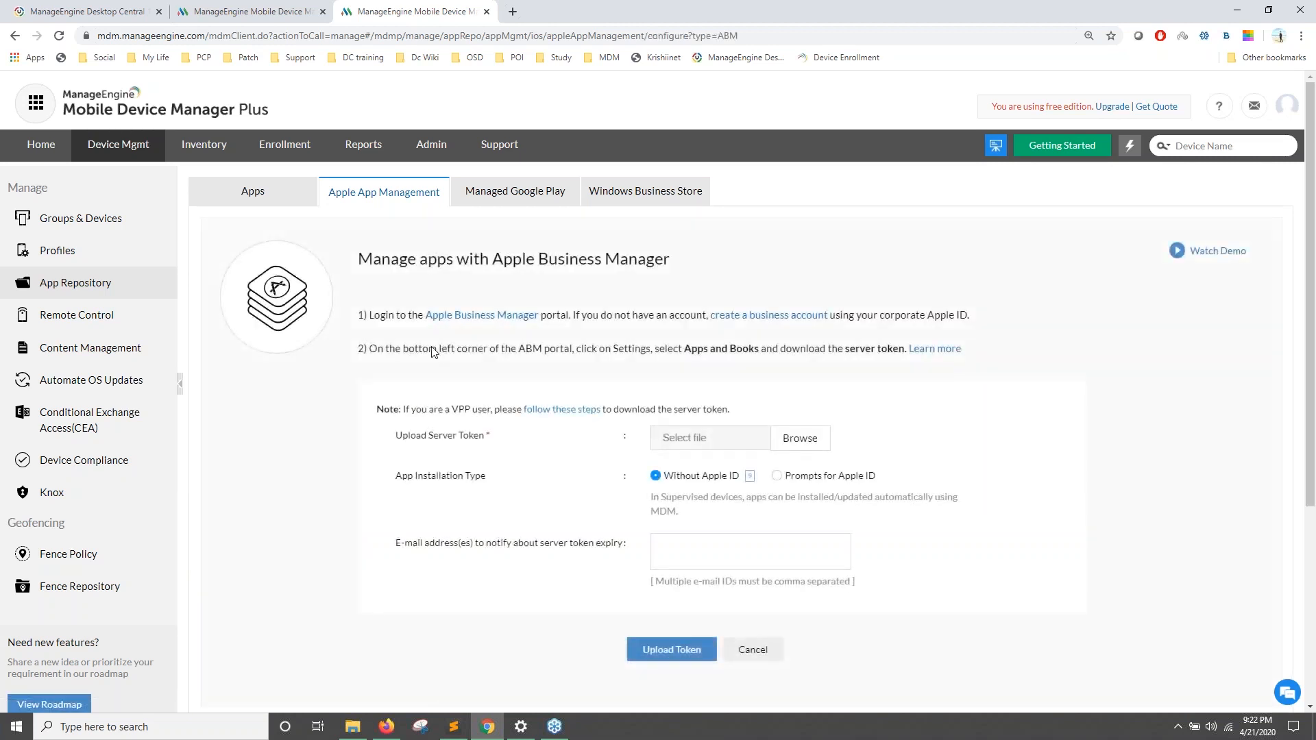
scroll(397, 333, down, 1)
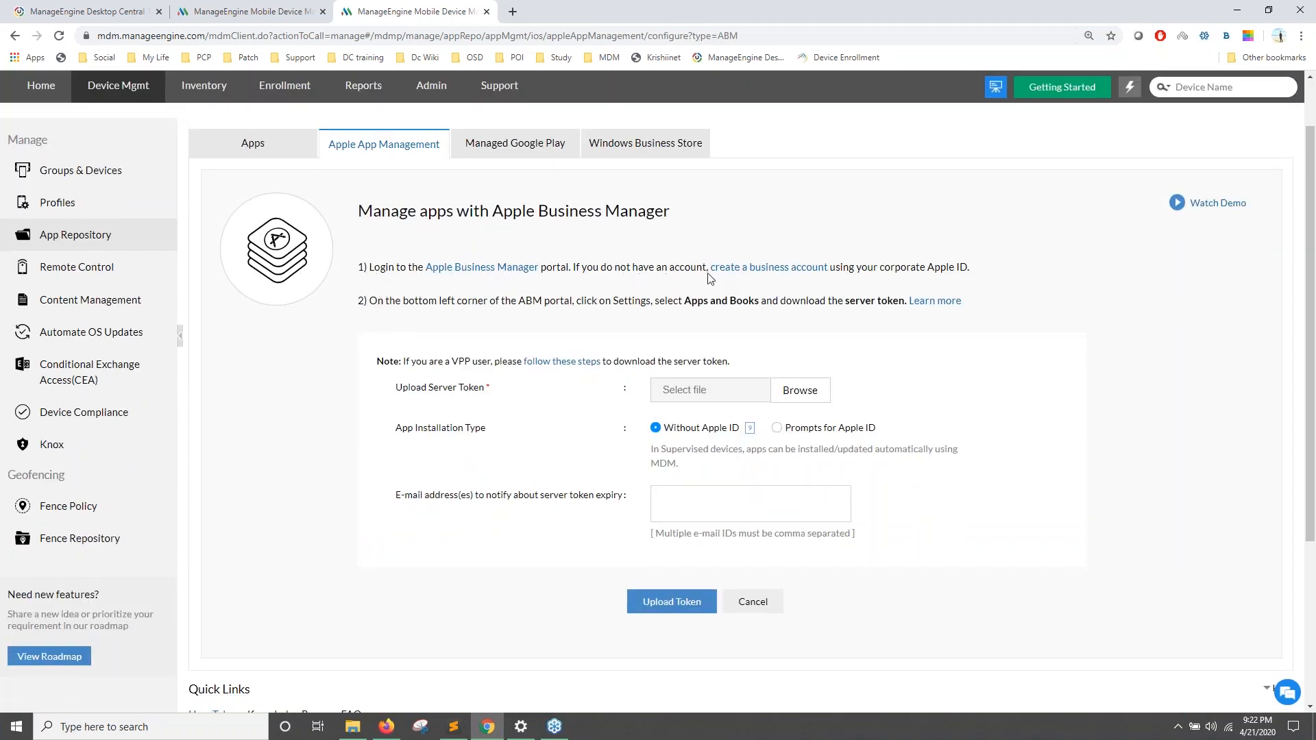
drag(581, 270, 657, 274)
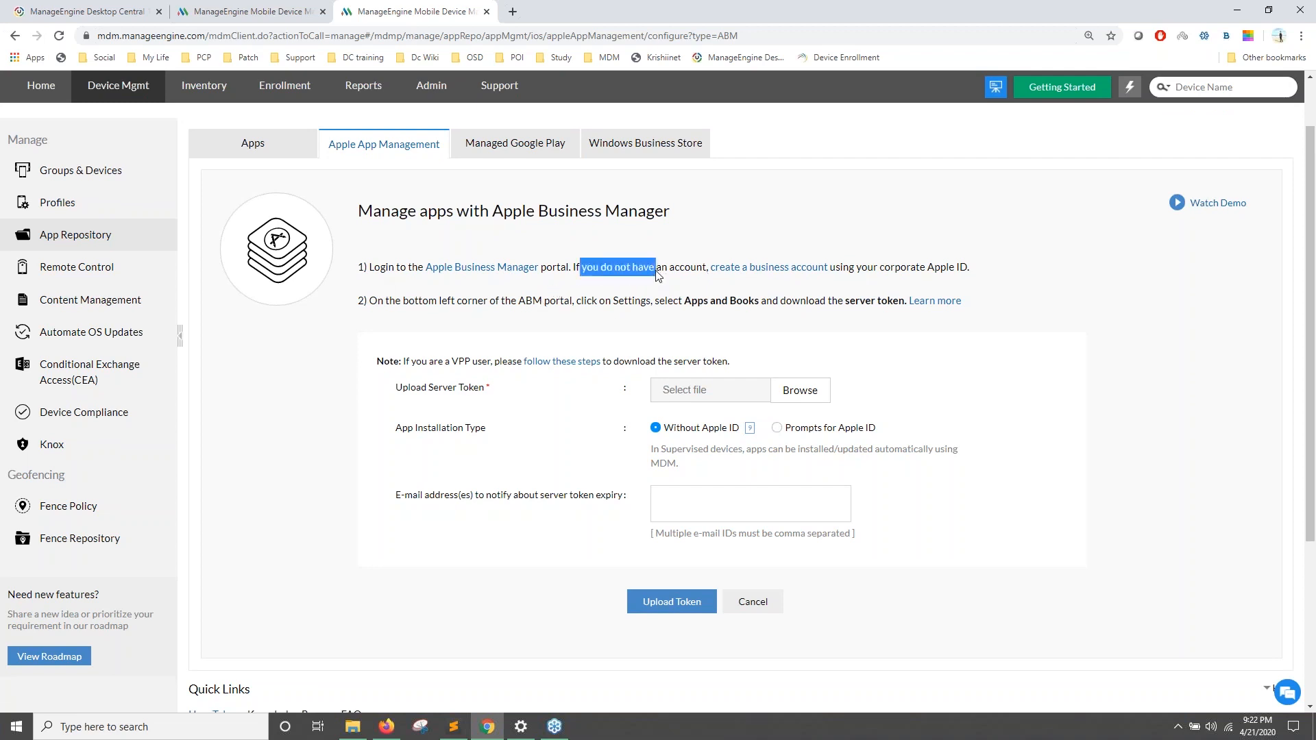
click(768, 274)
Step: Compare the Apple Business Manager enrollment page with the form and highlight the Upload Server Token field
click(411, 12)
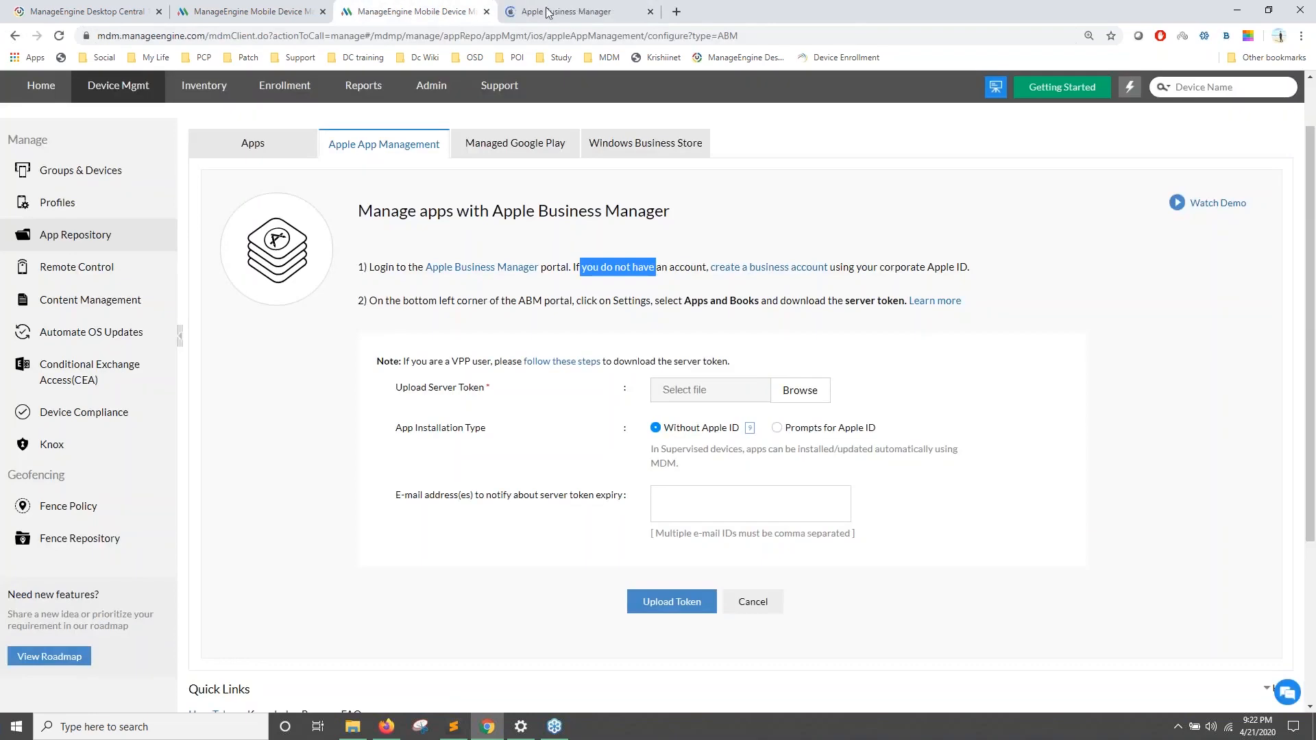
click(548, 13)
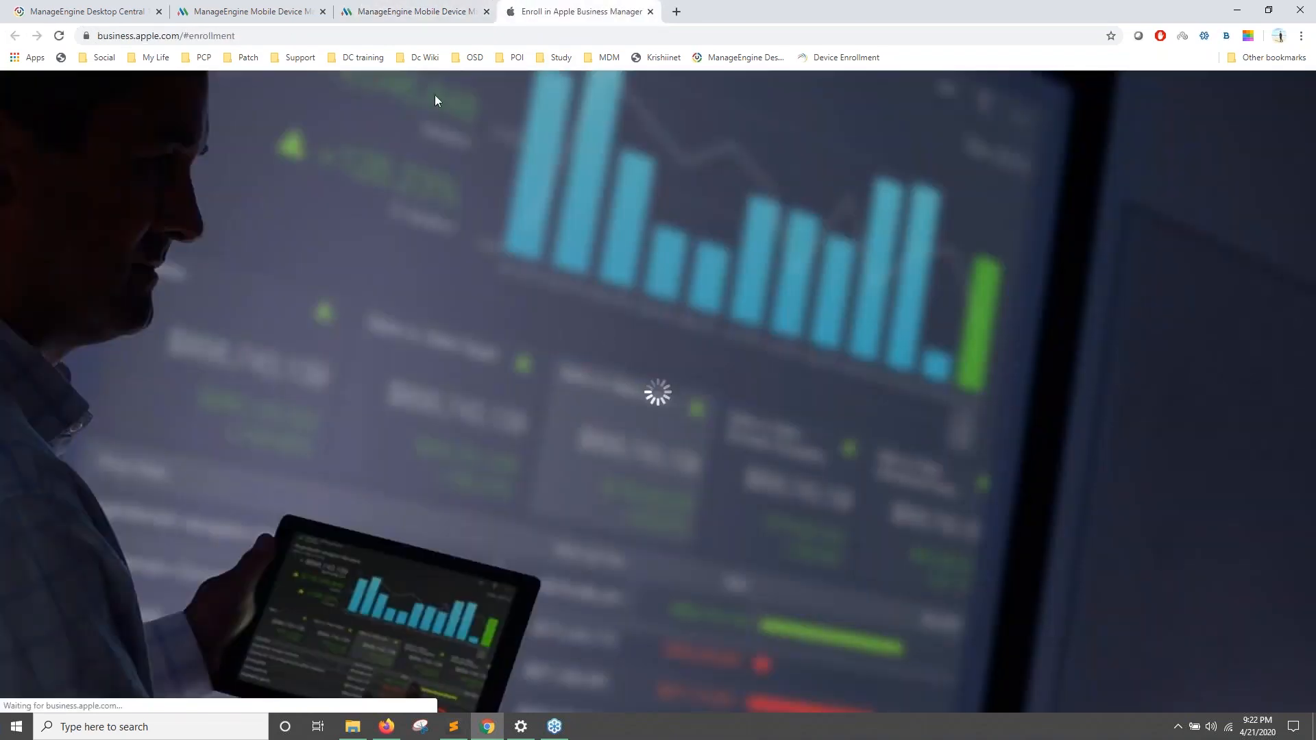
click(411, 11)
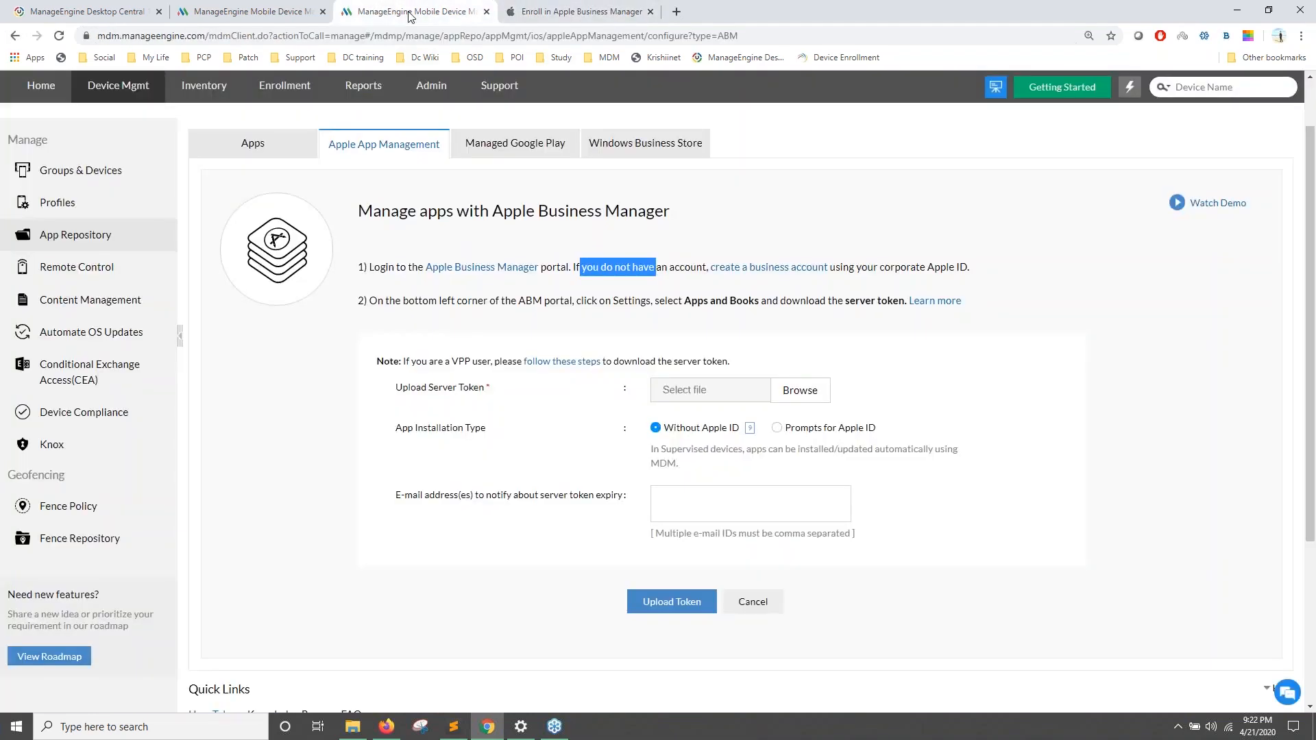
click(559, 8)
click(442, 15)
scroll(493, 247, down, 1)
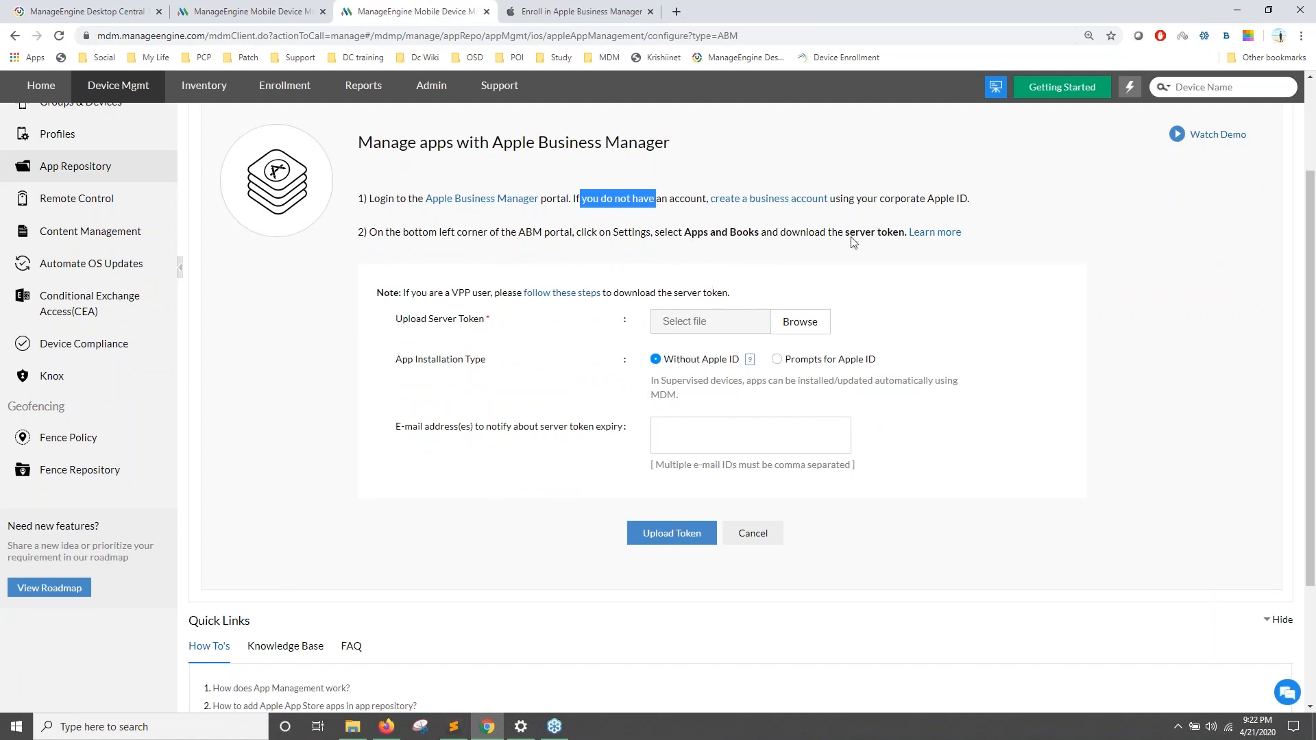
drag(388, 320, 506, 323)
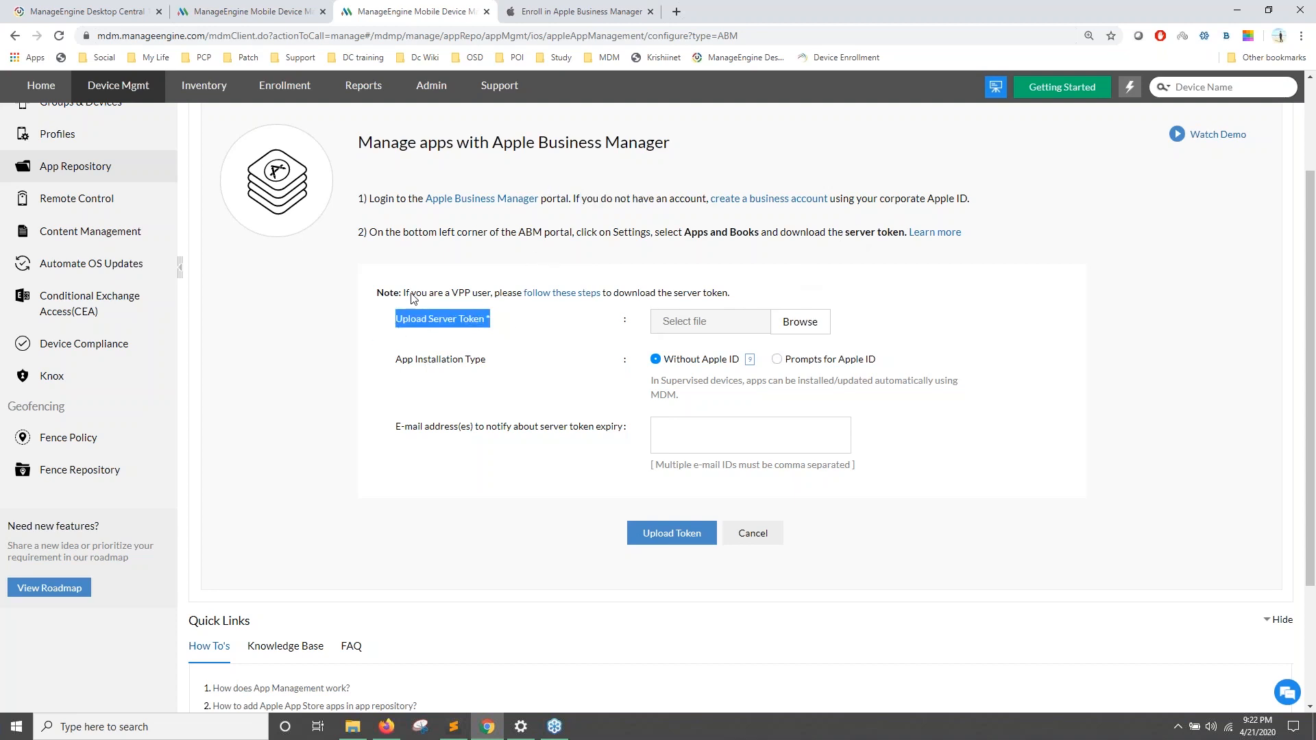
Step: Review the Apple Business Manager enrollment form, then show the Accounts slide in the slideshow
click(553, 13)
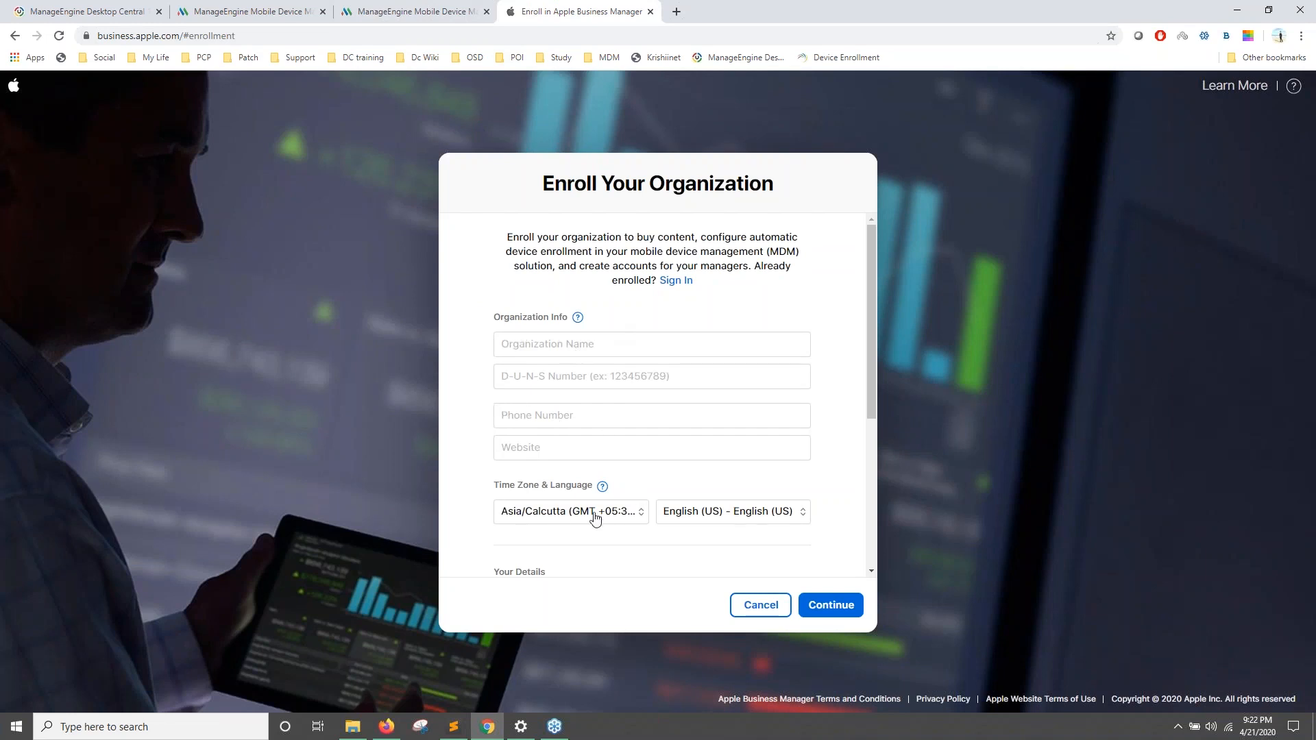
scroll(593, 519, down, 2)
scroll(651, 395, down, 2)
click(436, 20)
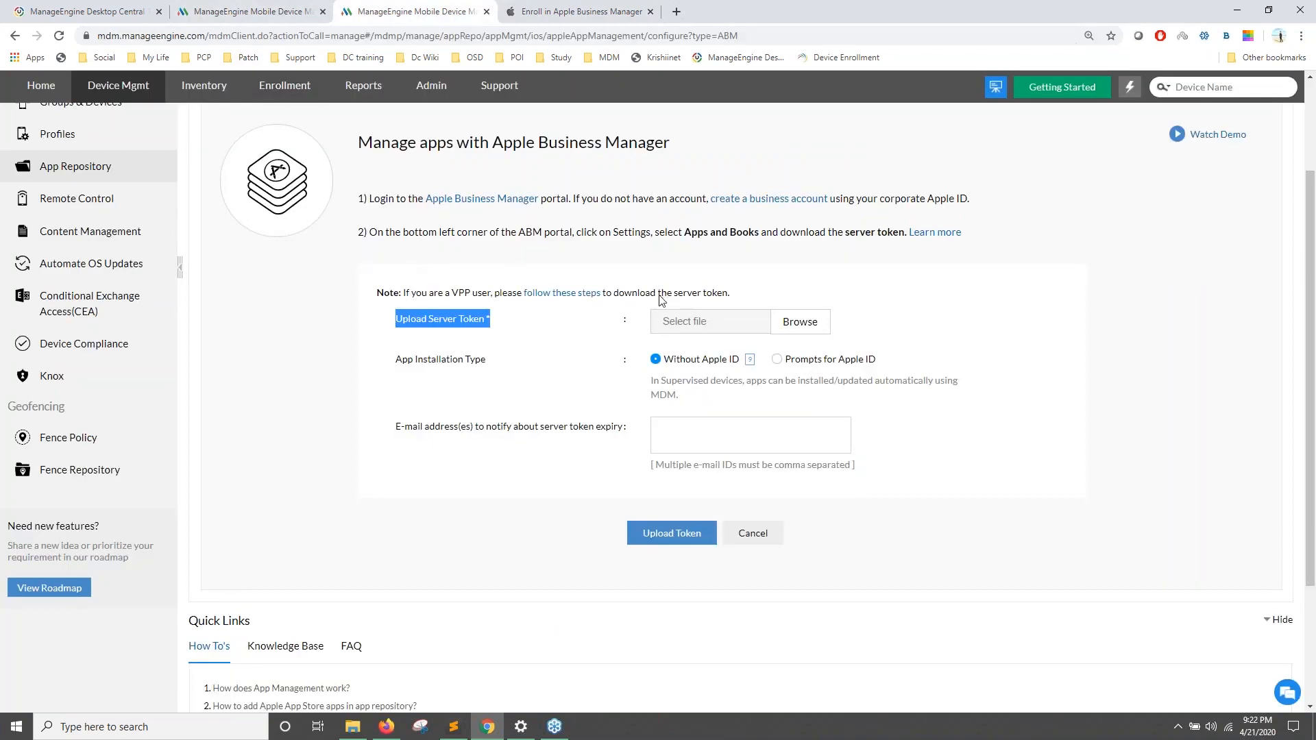
click(467, 265)
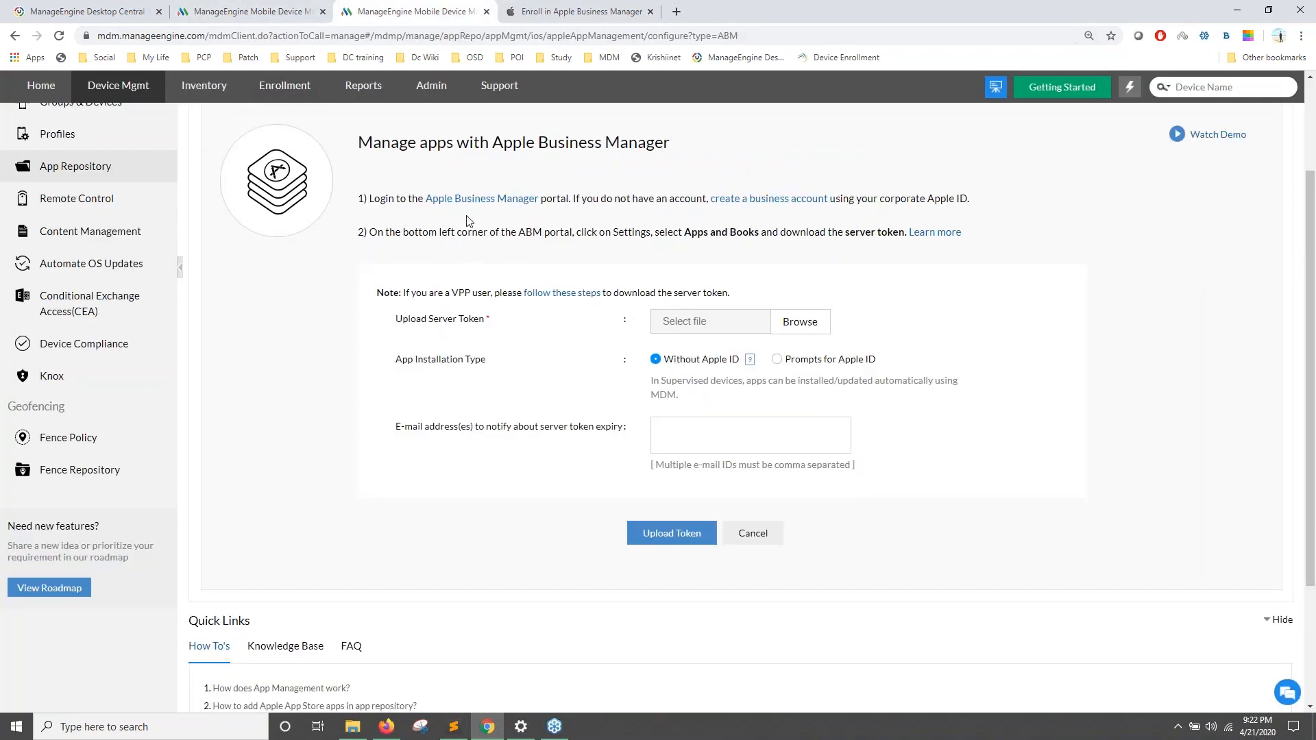
key(alt+Tab)
key(Right)
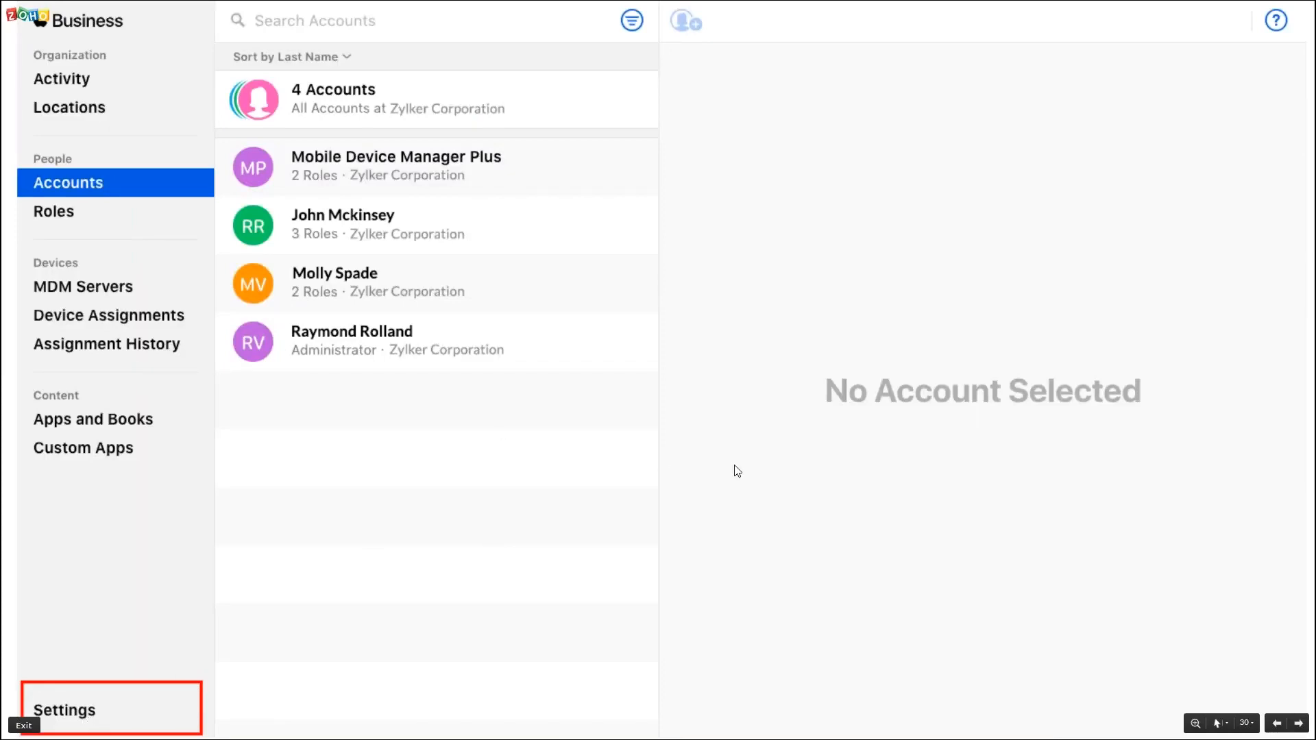
Step: Advance the slideshow to the slide about Apple Business Manager's Settings page
key(Right)
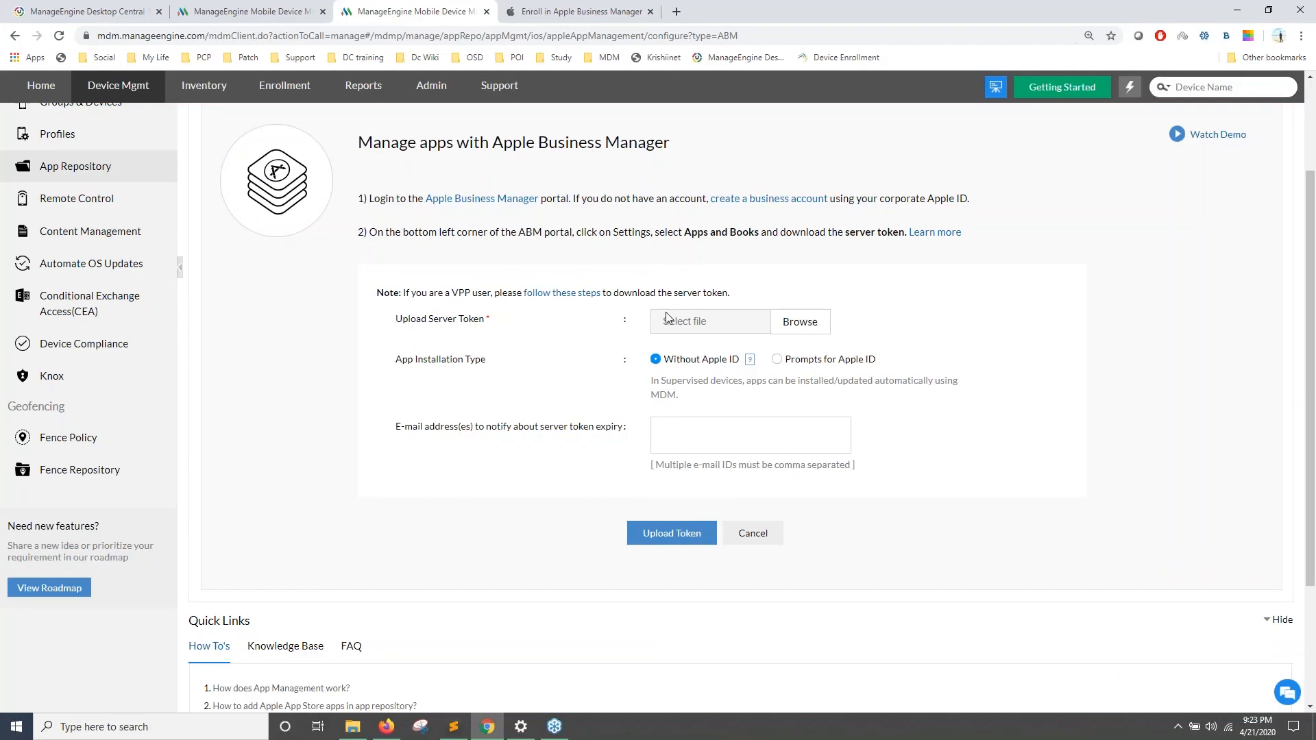
drag(396, 365, 481, 368)
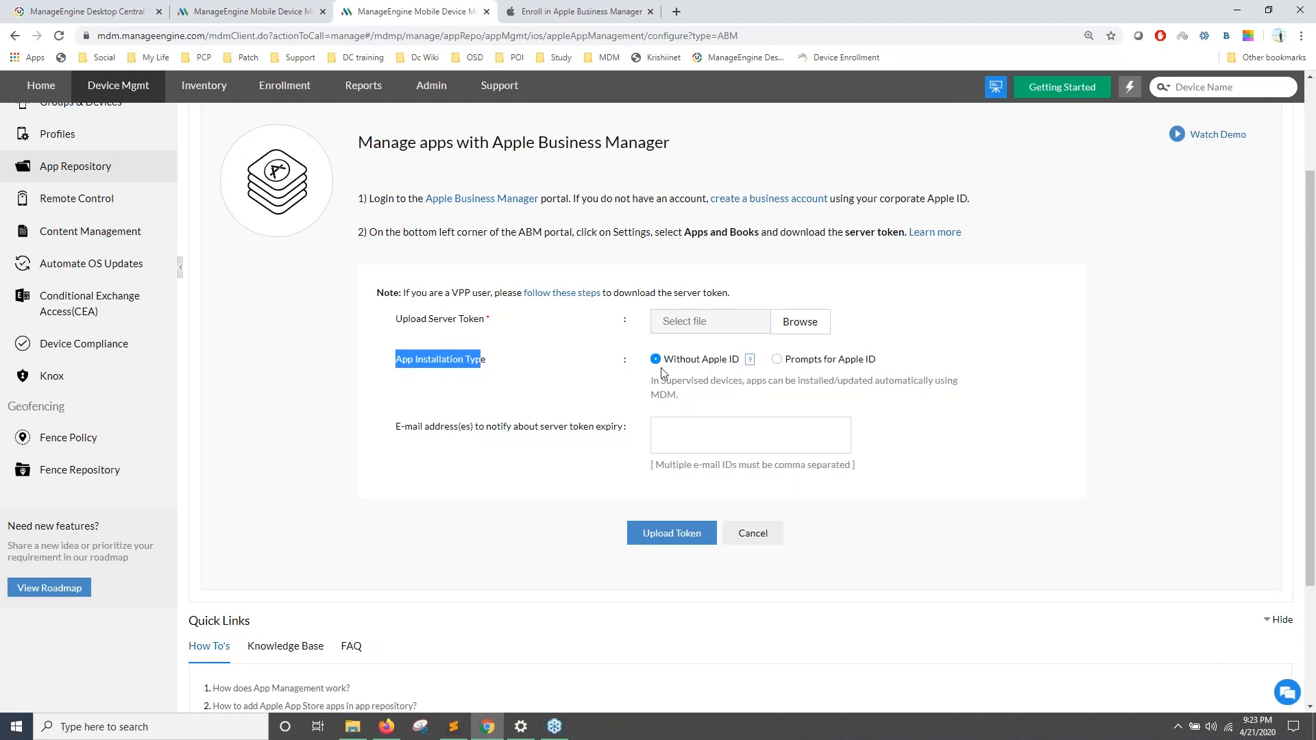
click(777, 360)
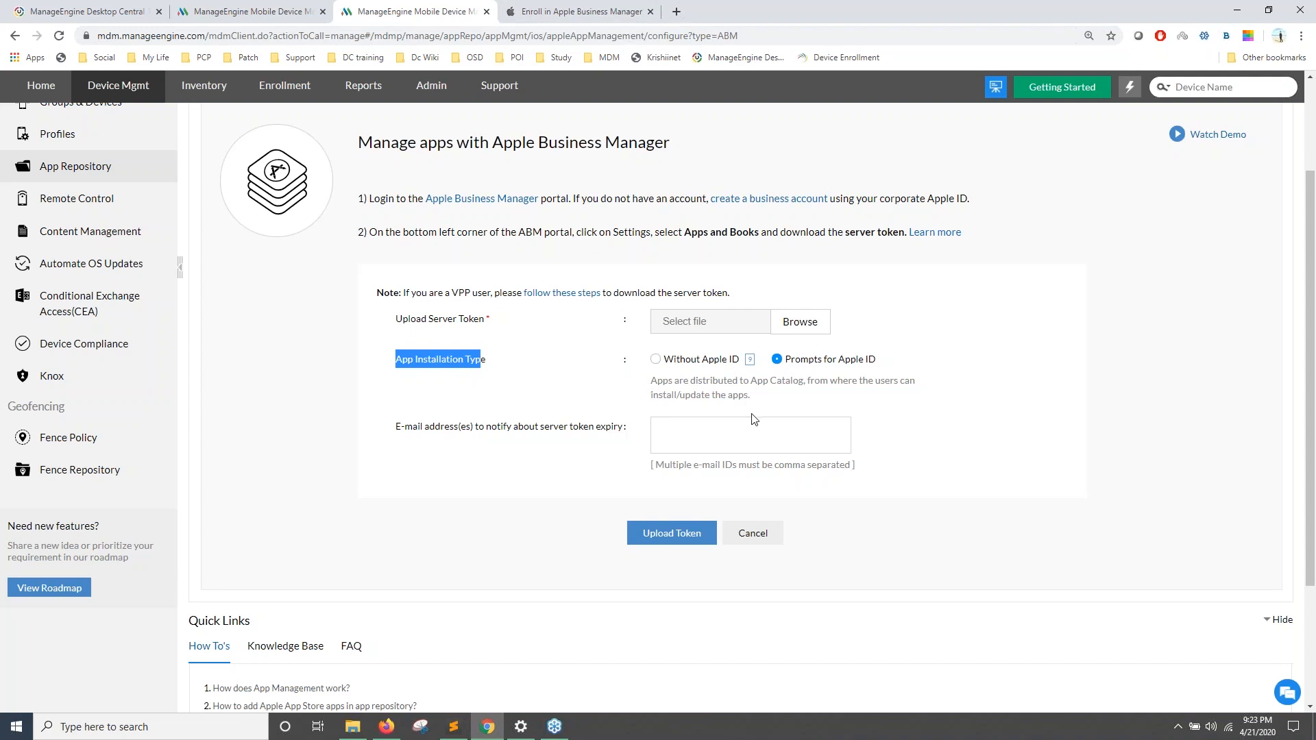
click(656, 361)
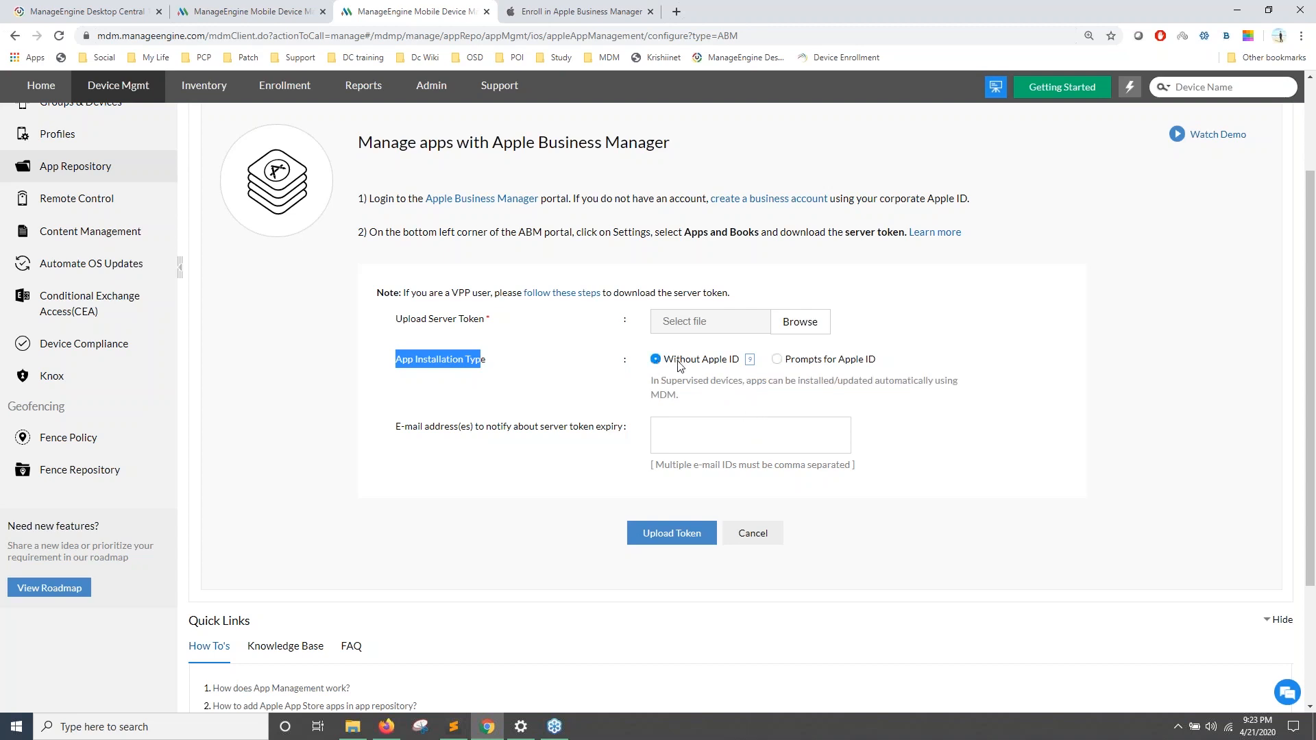
click(683, 442)
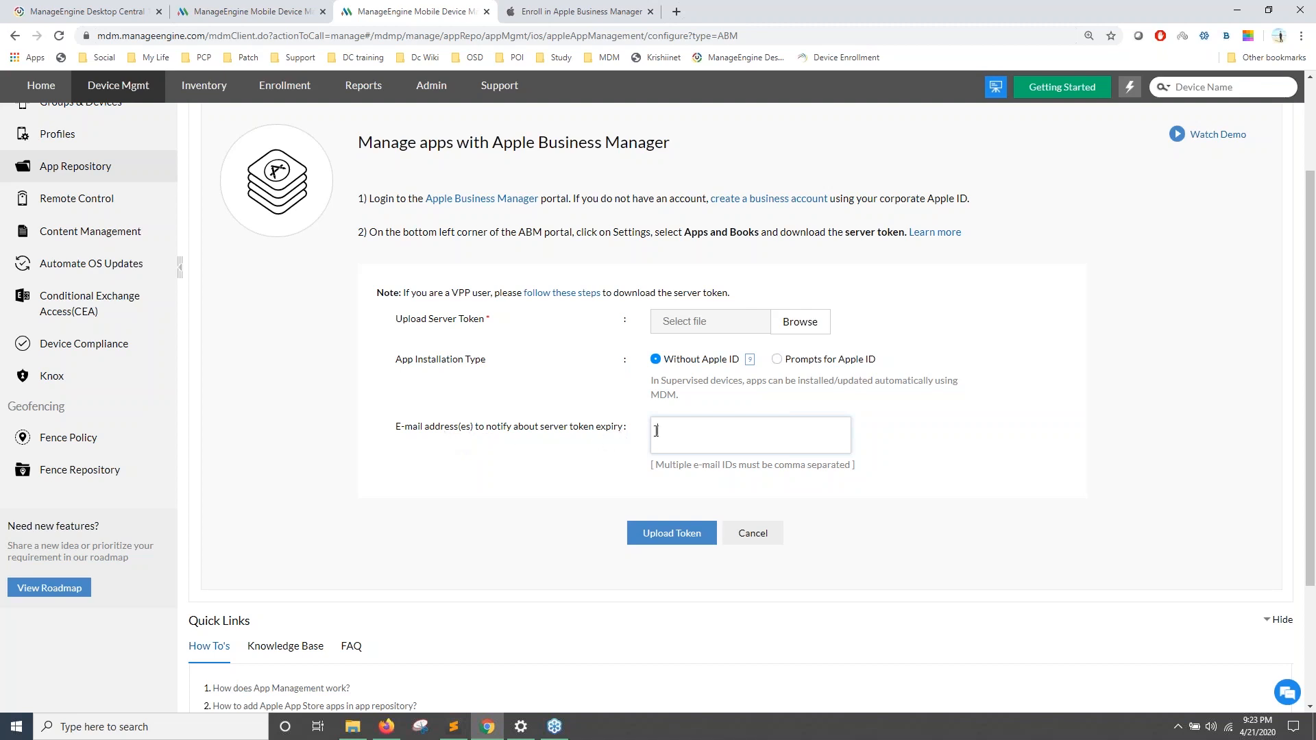
drag(388, 318, 485, 319)
click(582, 12)
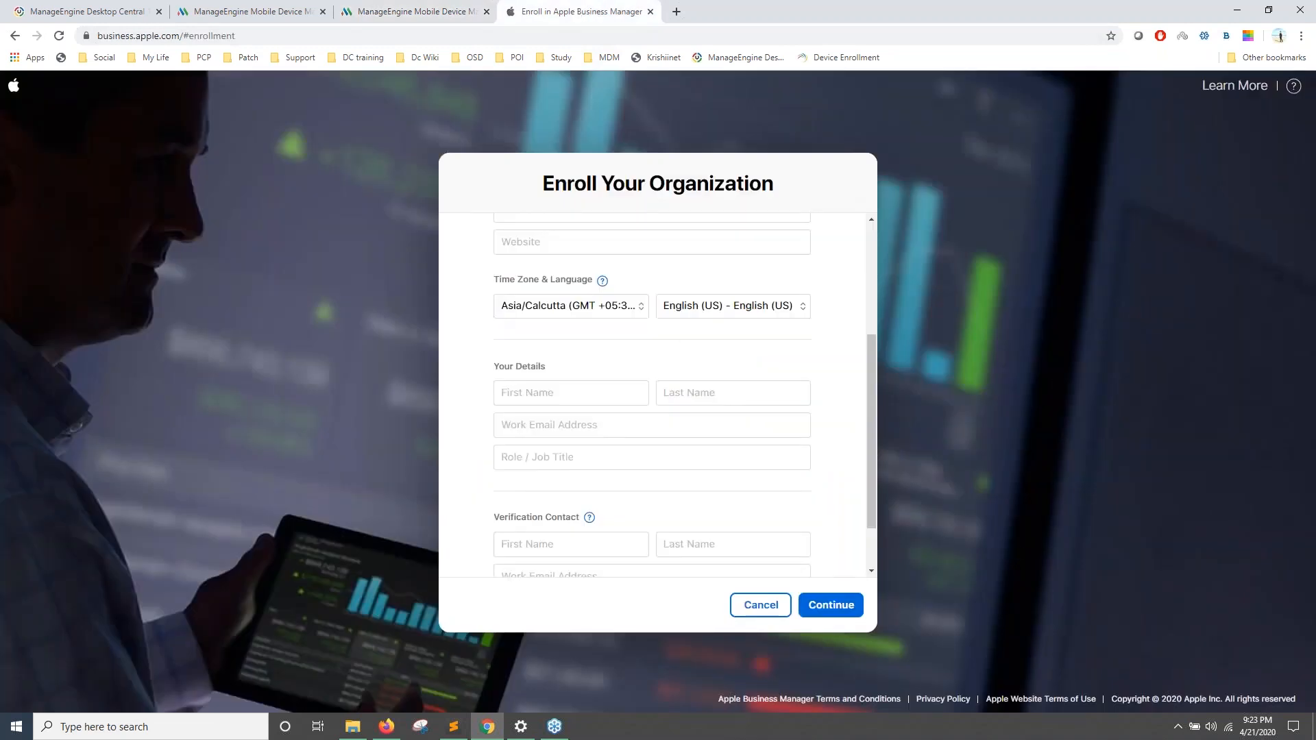
click(442, 12)
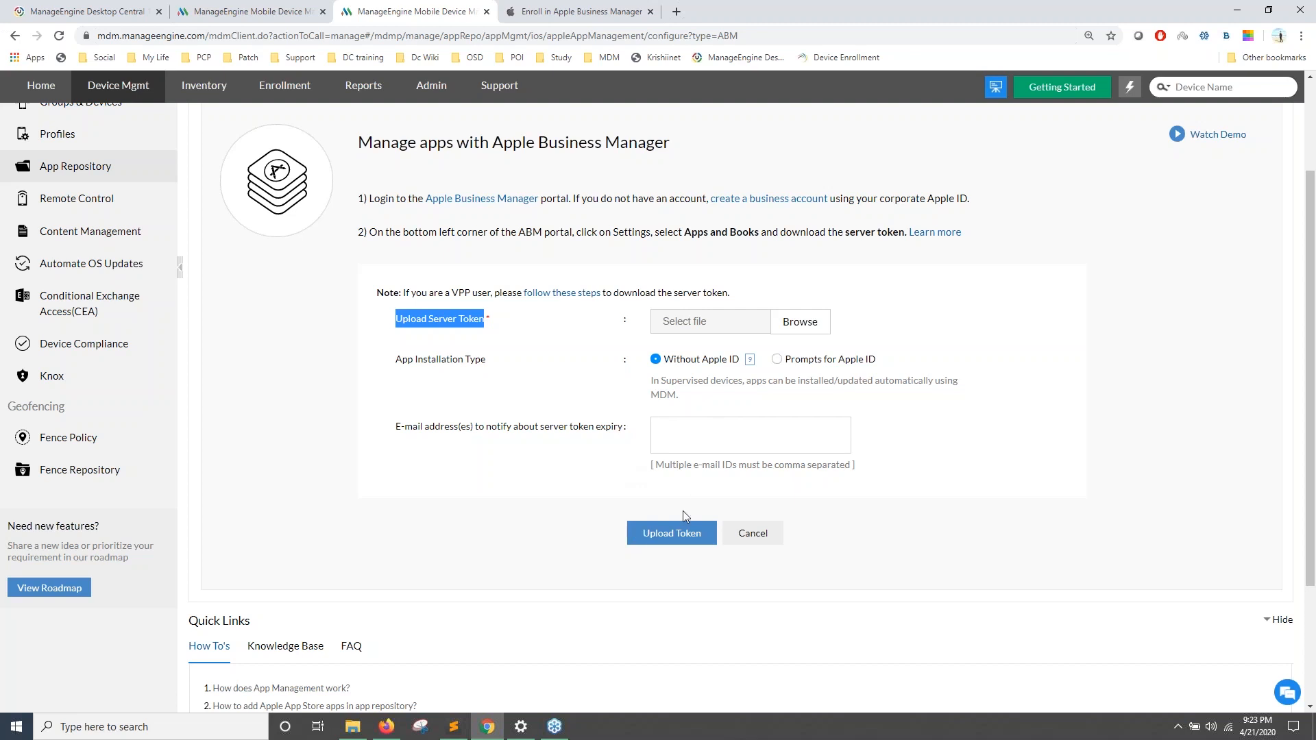
Step: Show the existing ZOHO Corporation token details and highlight its organisation name
click(256, 9)
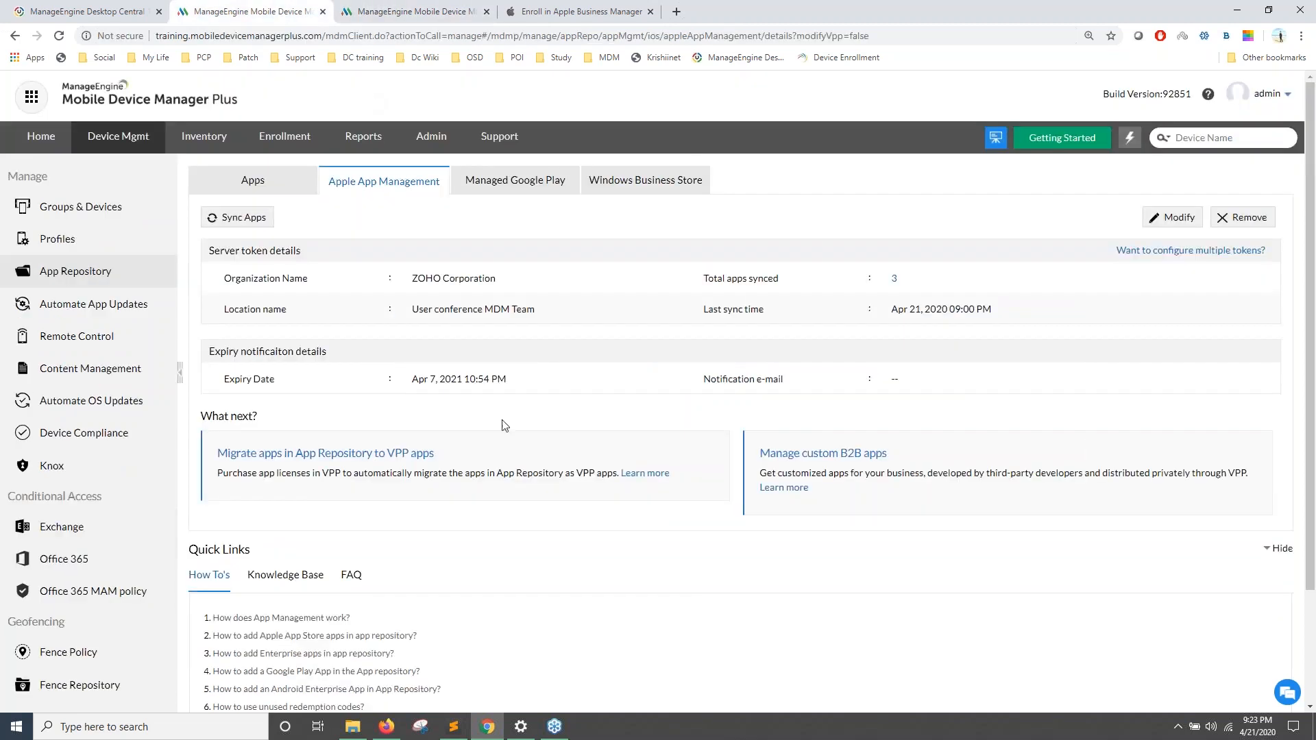
triple_click(235, 277)
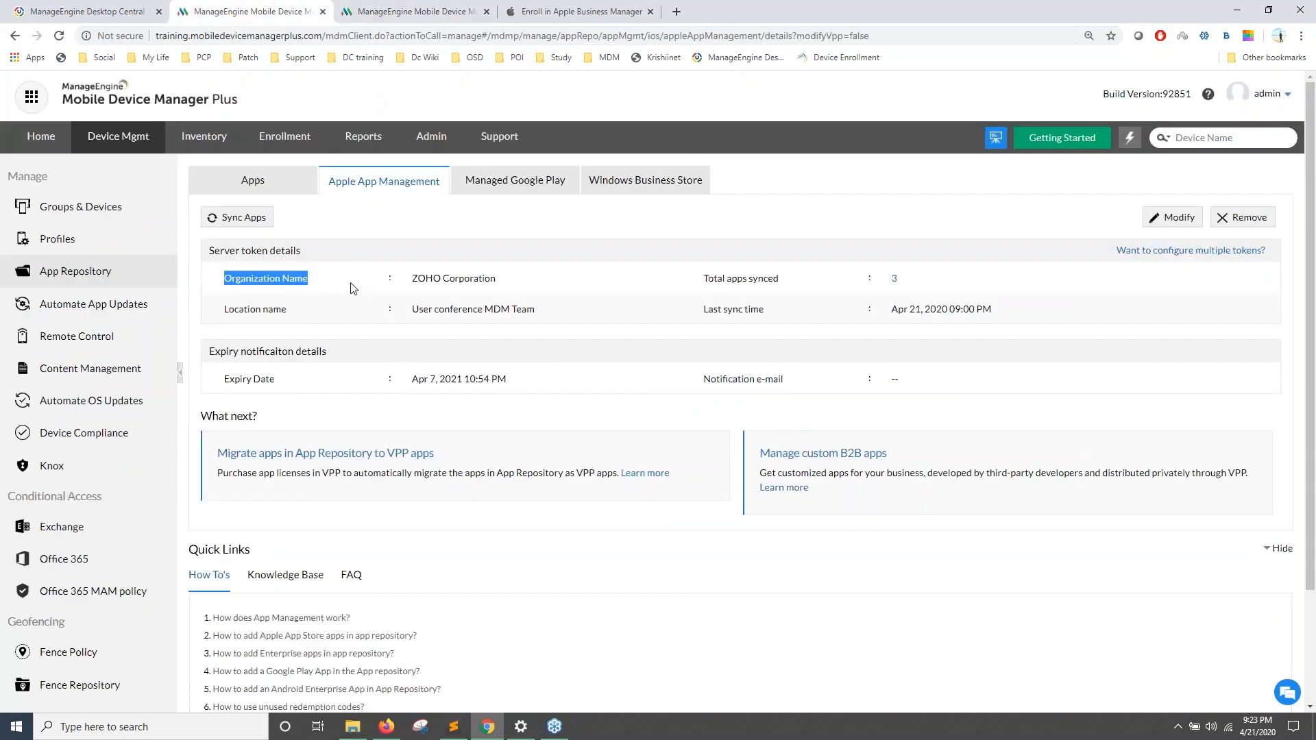
triple_click(712, 281)
click(764, 310)
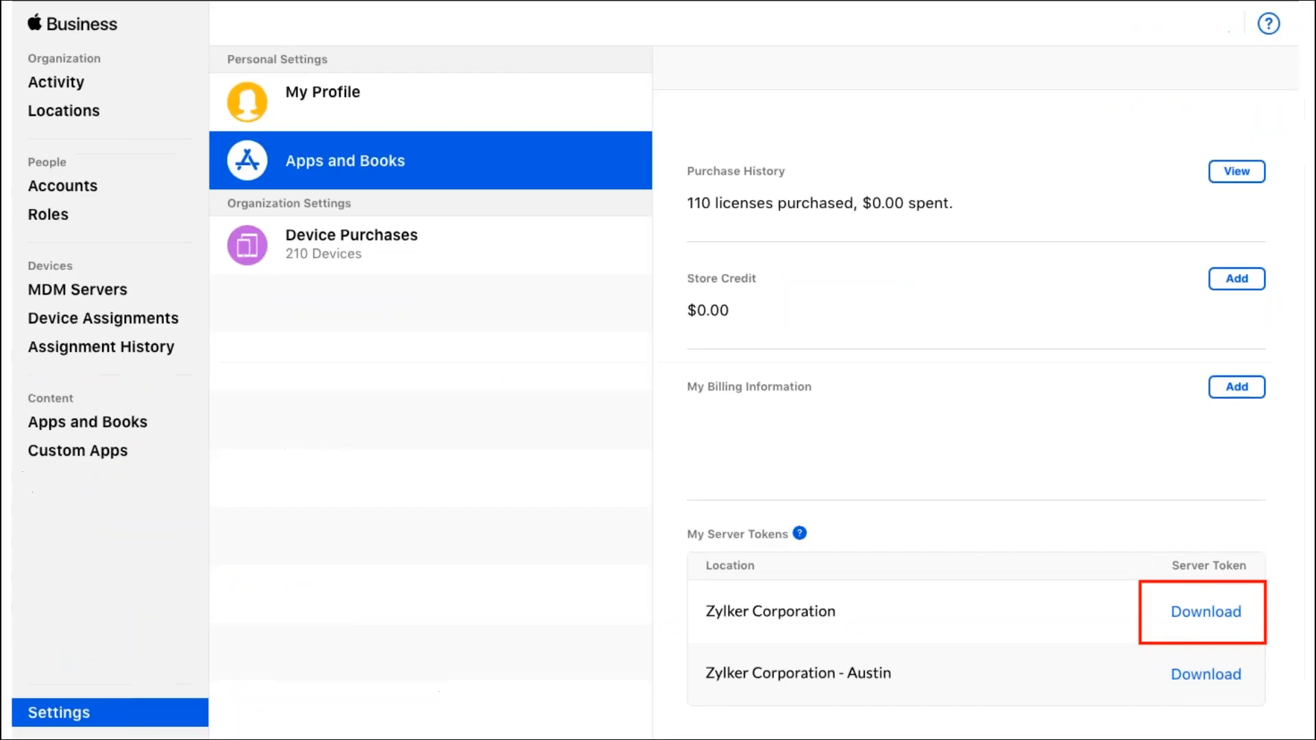
Step: Advance the presentation to the Apps and Books slide about finding Zoho CRM
click(467, 384)
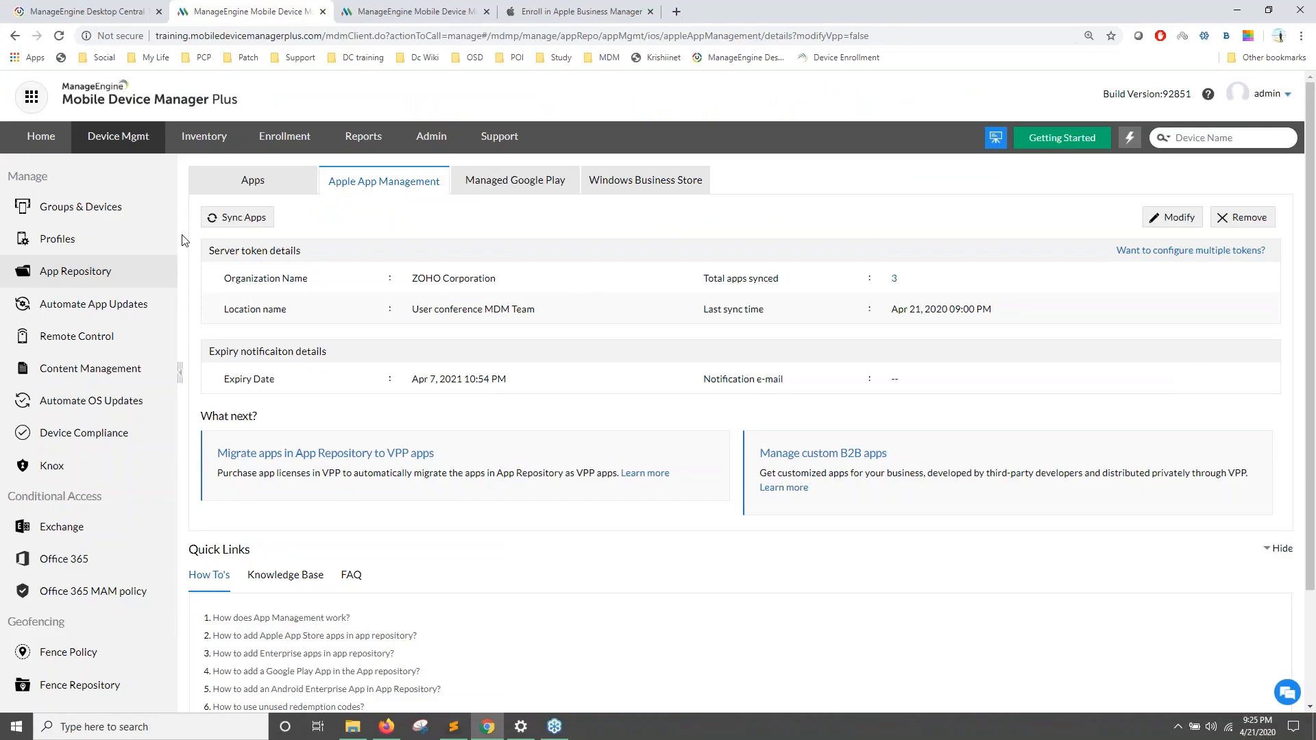
Step: Filter the repository's apps by name 'crm' to confirm Zoho CRM, then open Groups & Devices
click(287, 189)
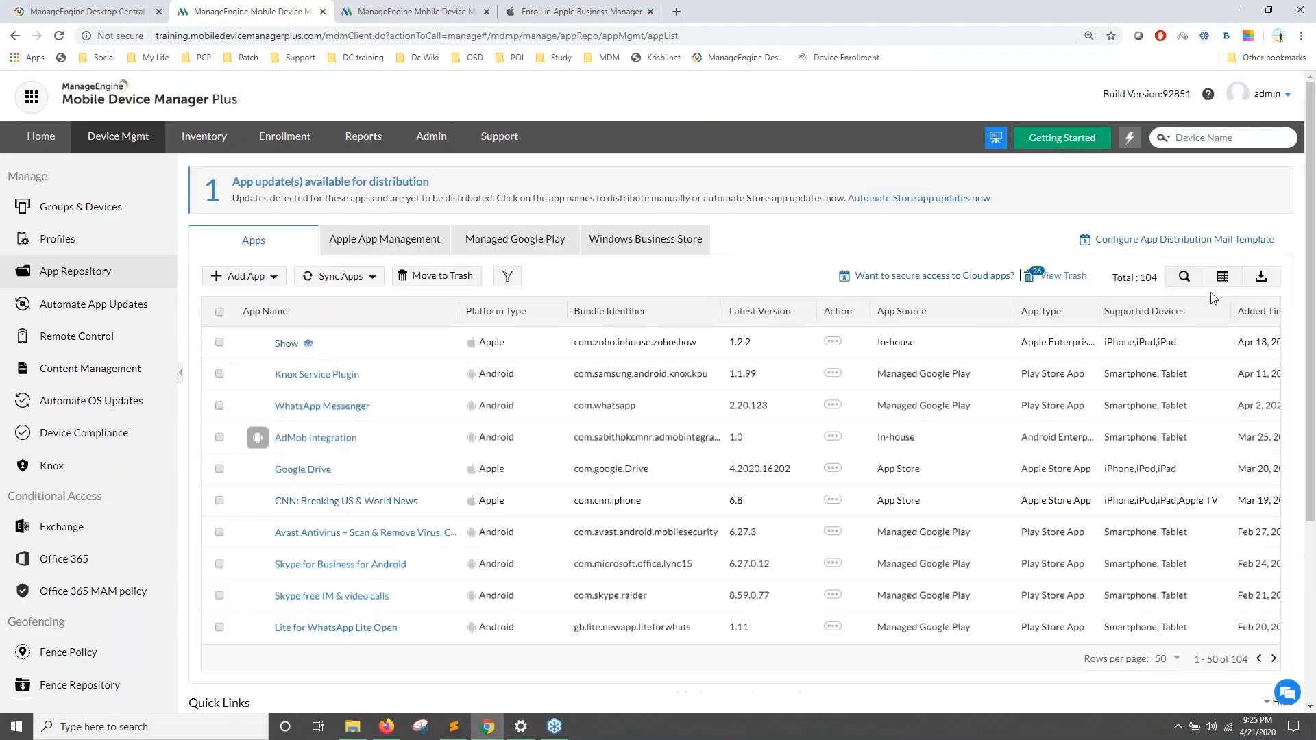
click(1184, 276)
click(295, 341)
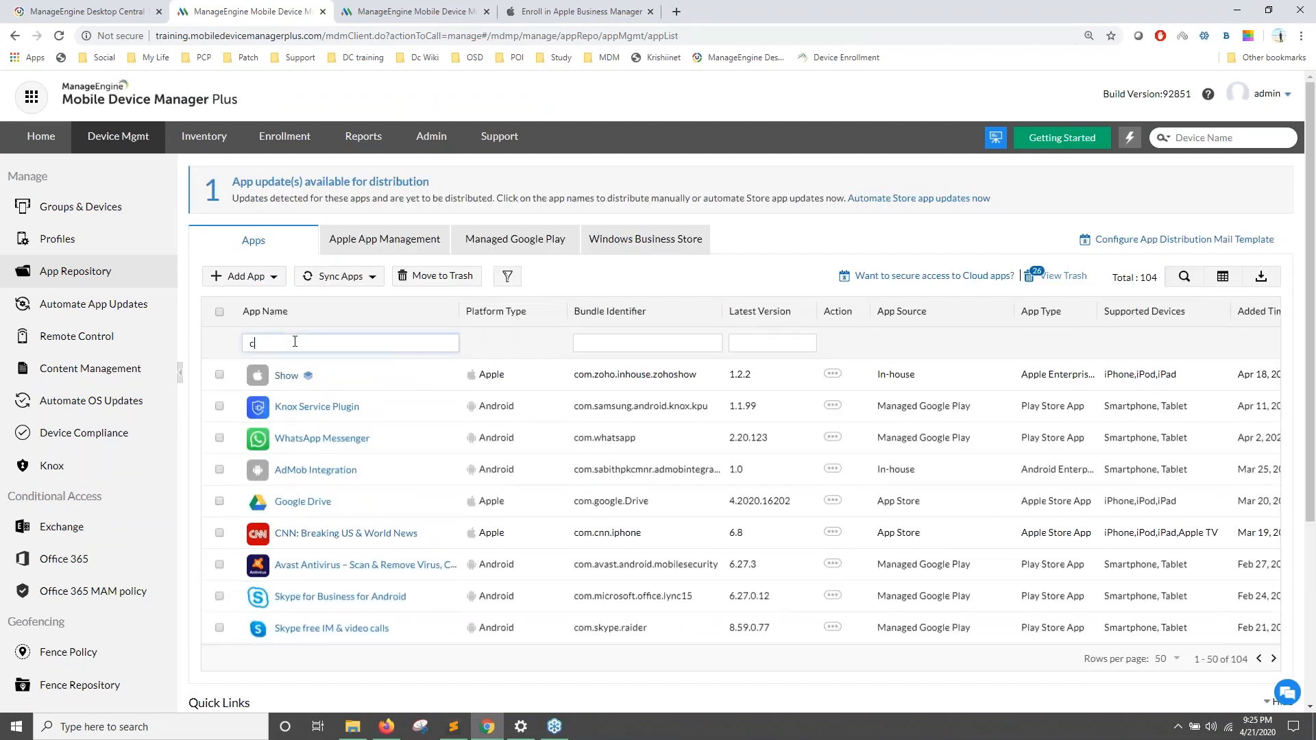
text(crm)
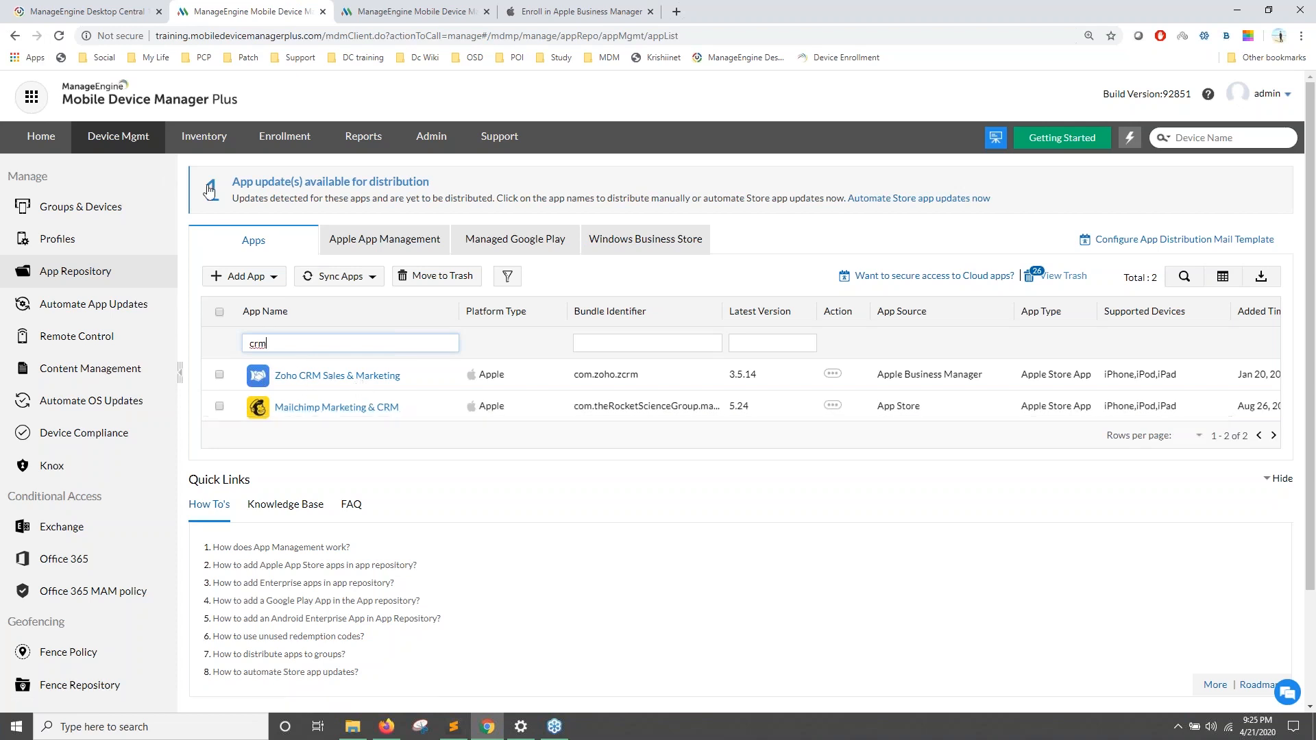
click(72, 210)
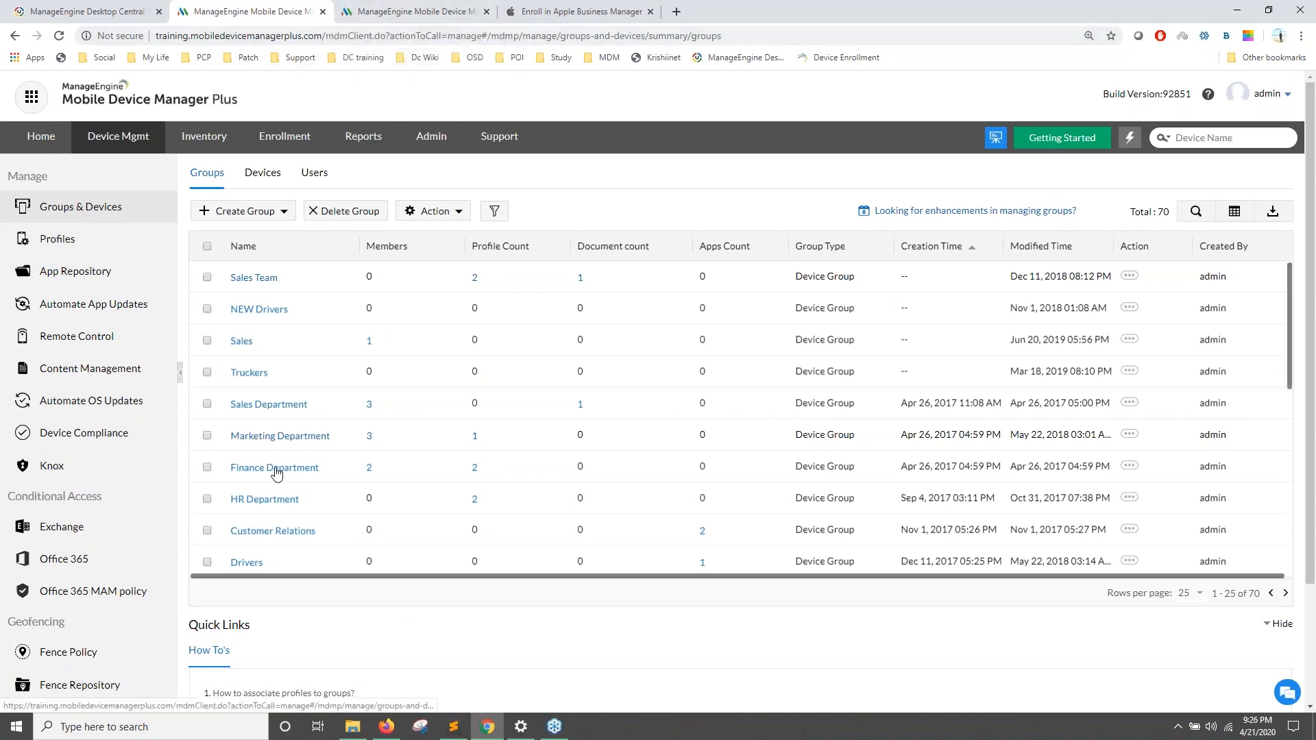
Step: Add Customer Relations to the HR Department selection and choose Distribute Apps from Action
click(207, 531)
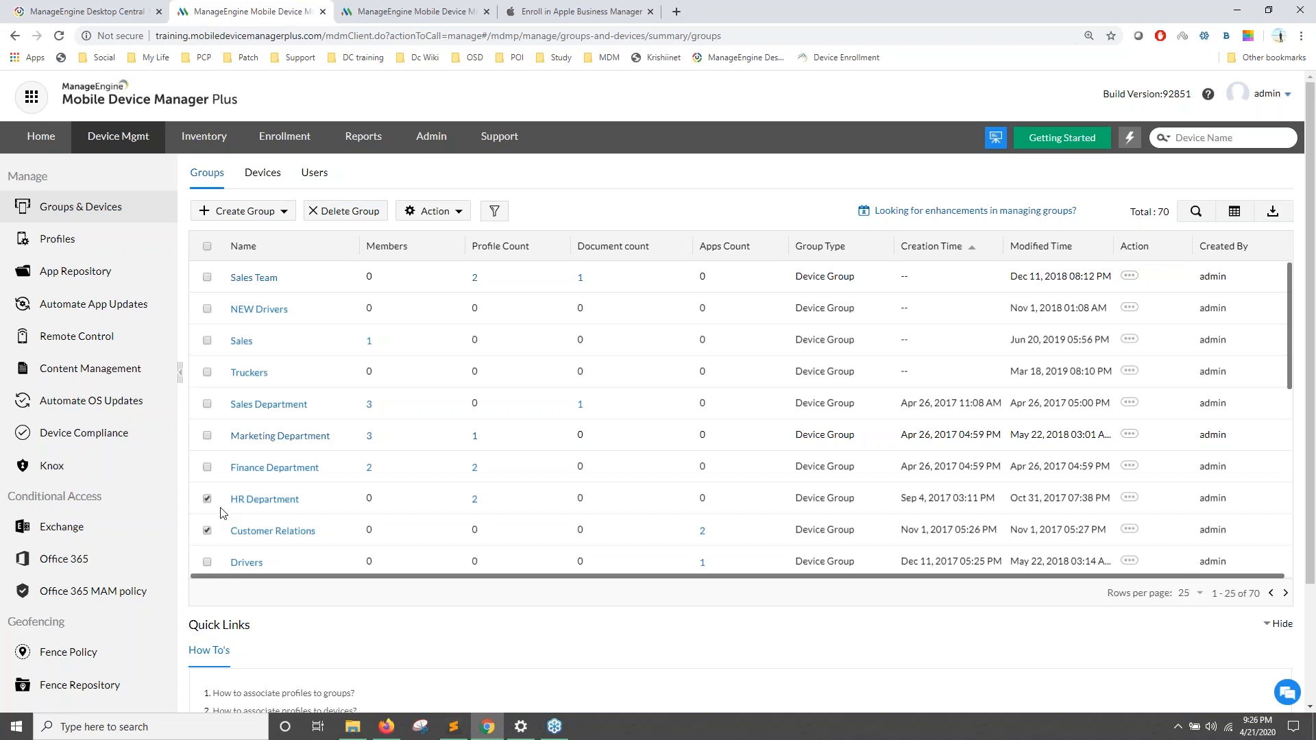
click(431, 211)
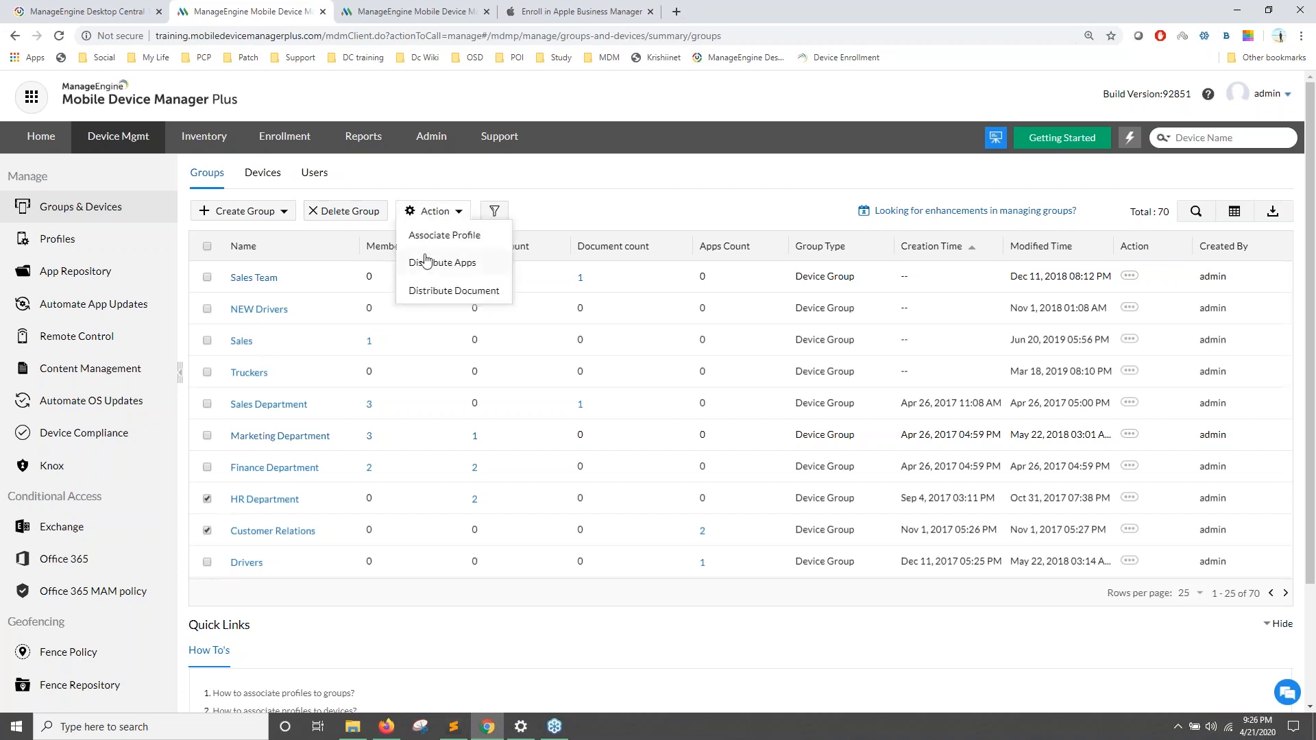
click(427, 266)
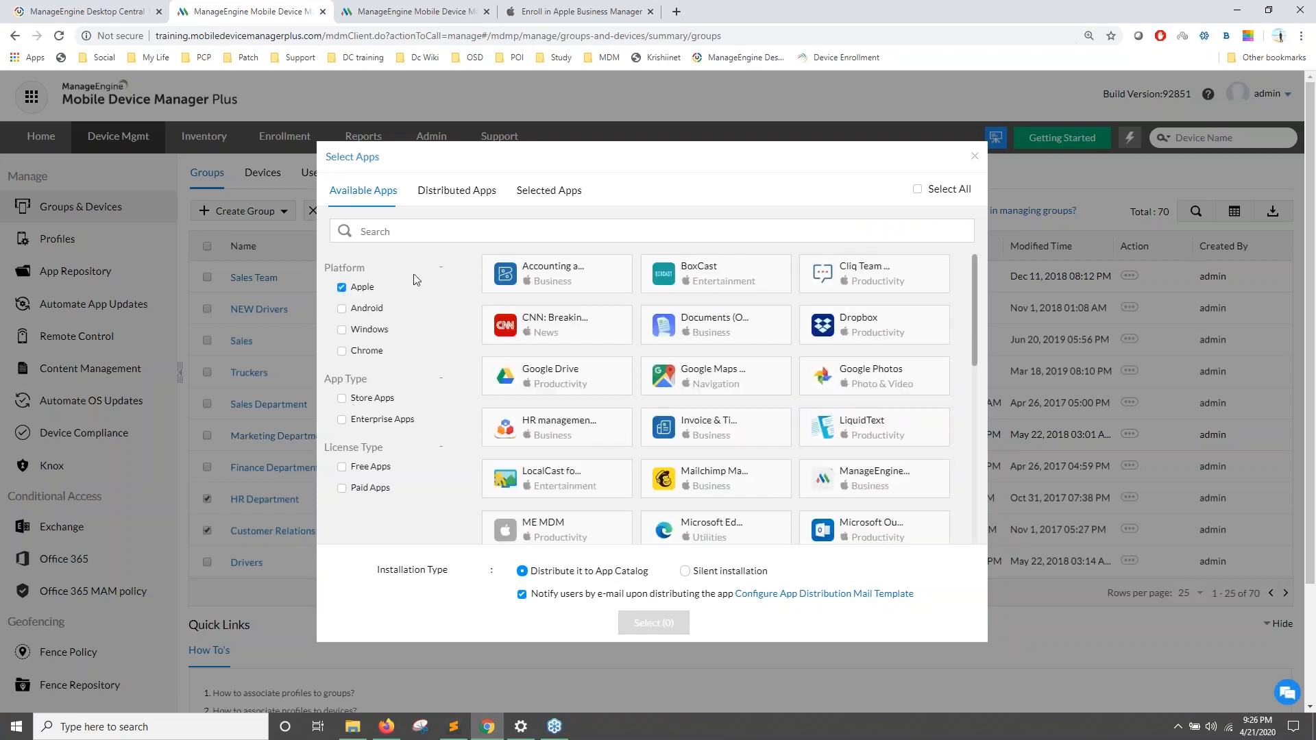
Step: Select Zoho CRM with silent installation and no e-mail notification, and confirm
text(crm)
click(688, 277)
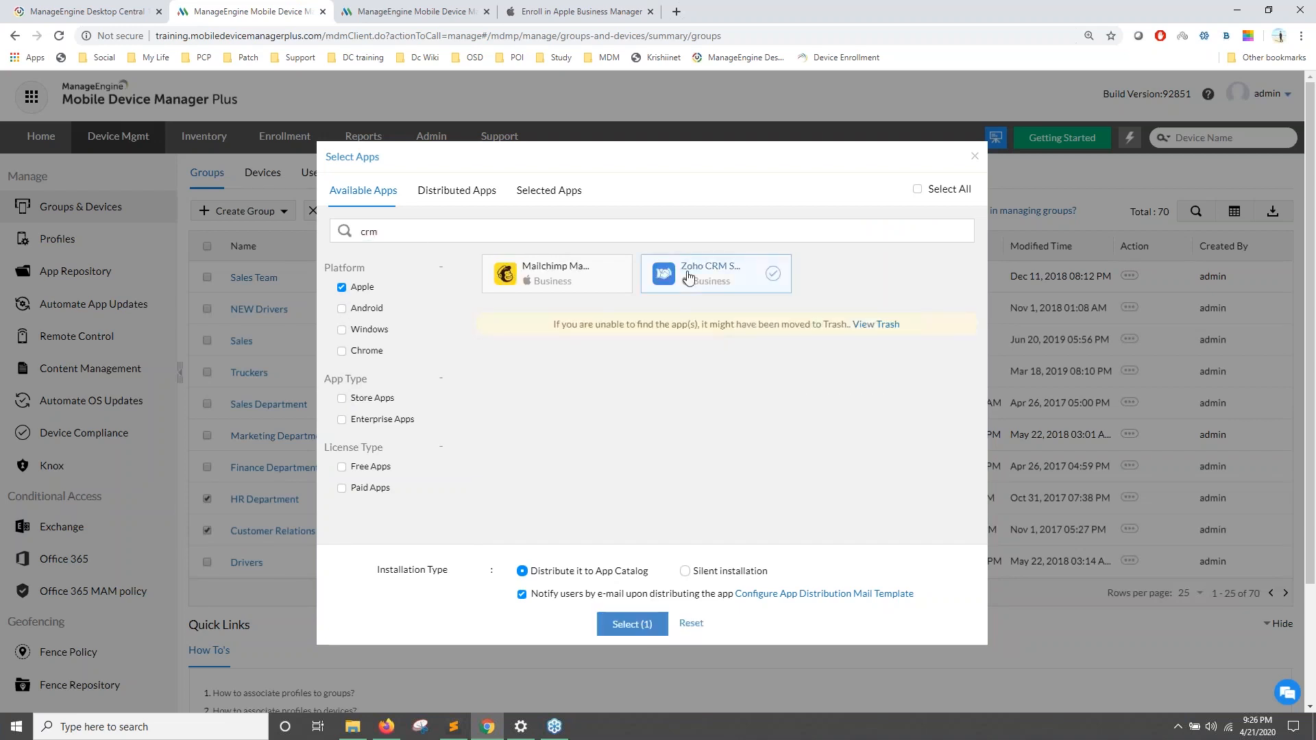
click(685, 571)
click(522, 595)
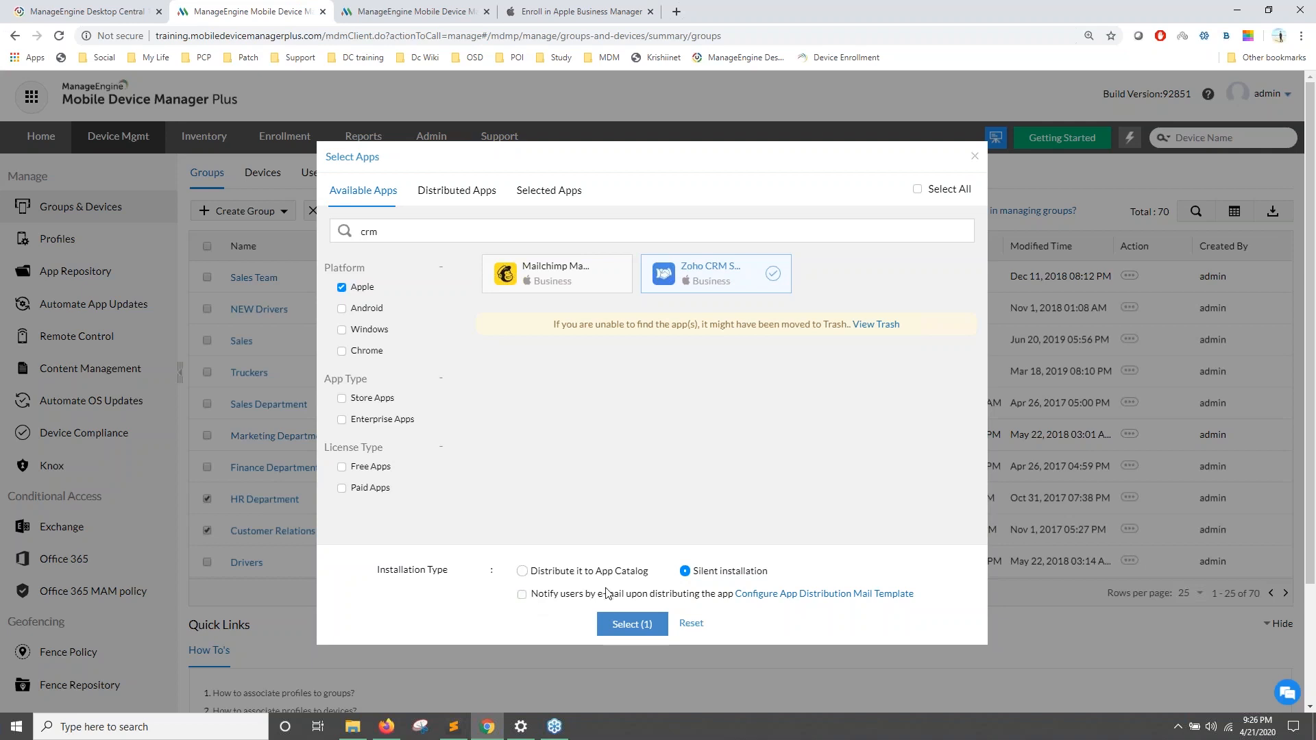
click(627, 623)
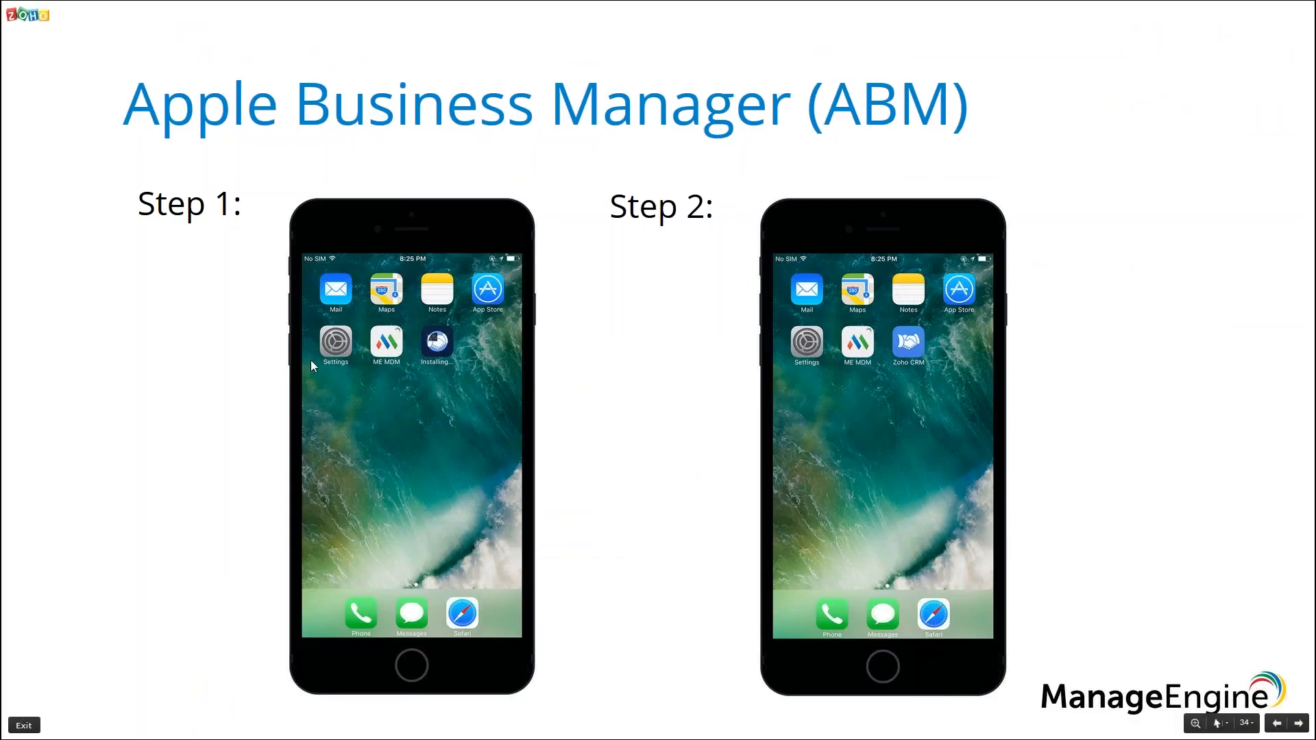
click(392, 395)
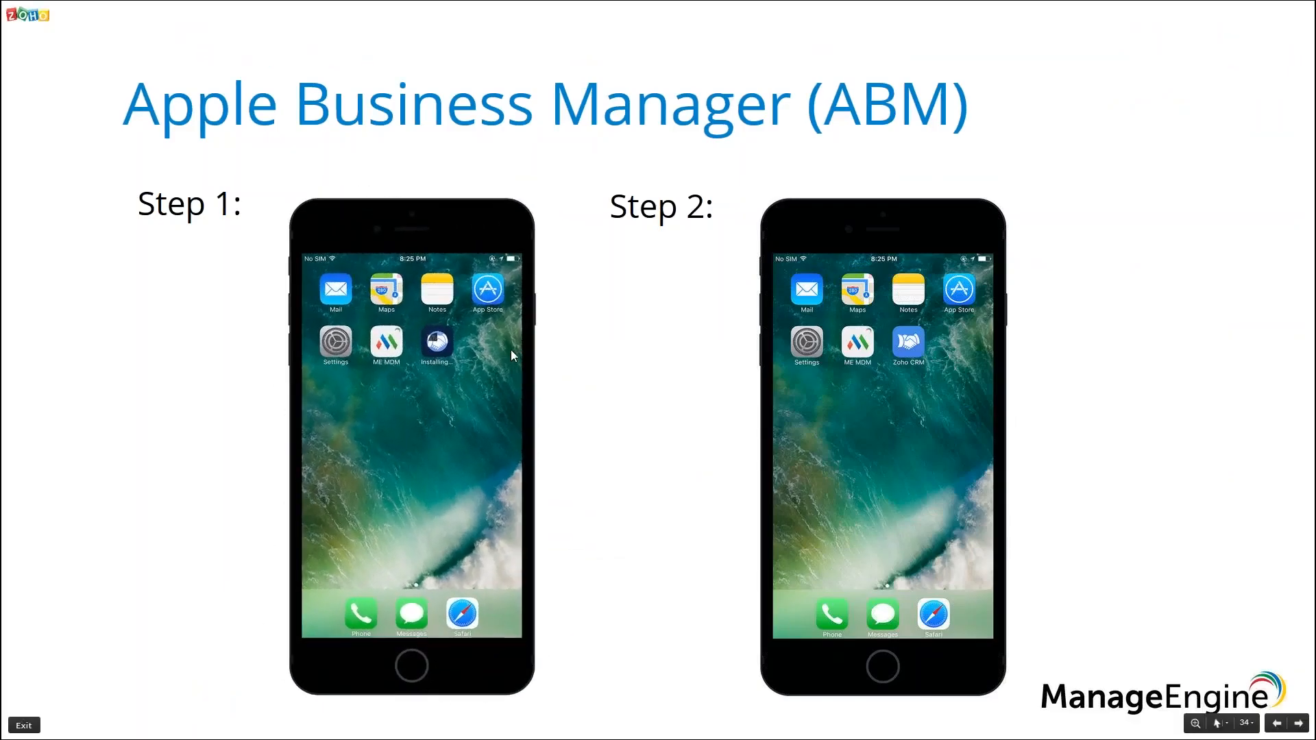
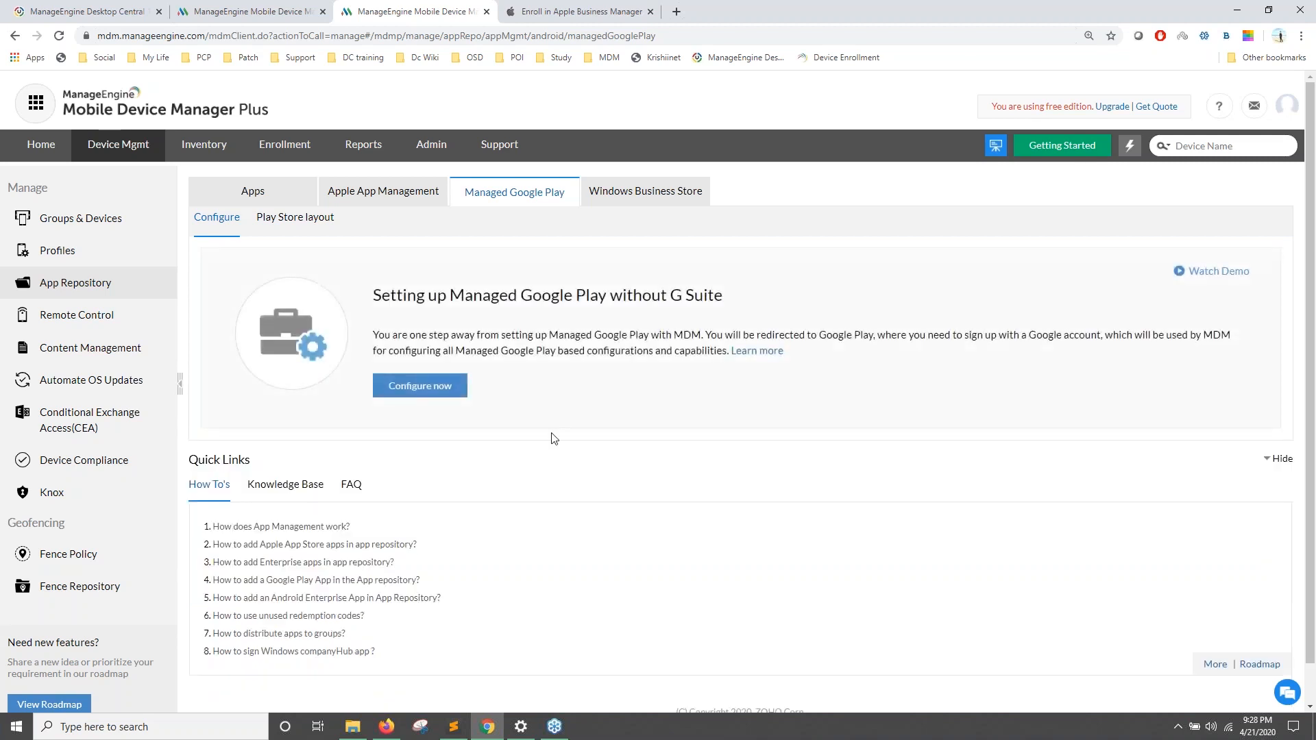
Step: Start Managed Google Play setup without G Suite, reaching Google Play's Bring Android to Work page
drag(465, 296, 600, 300)
click(558, 424)
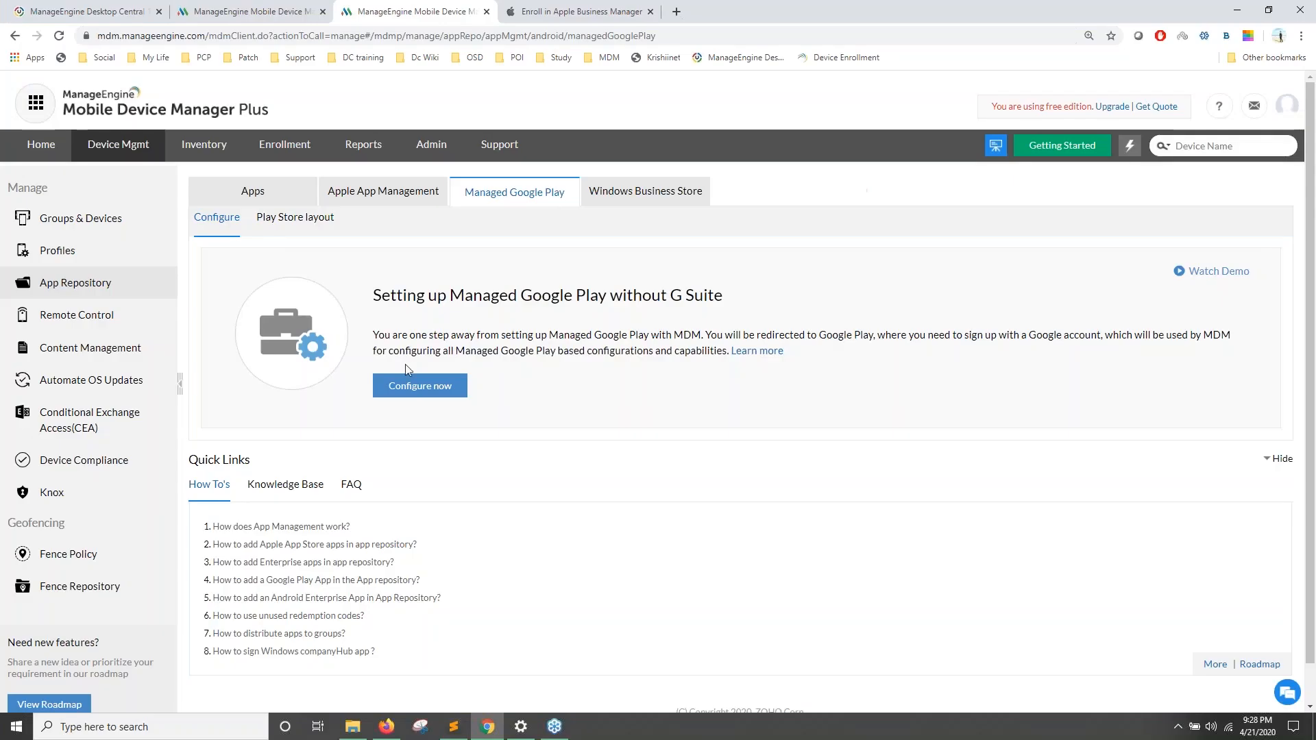
click(415, 383)
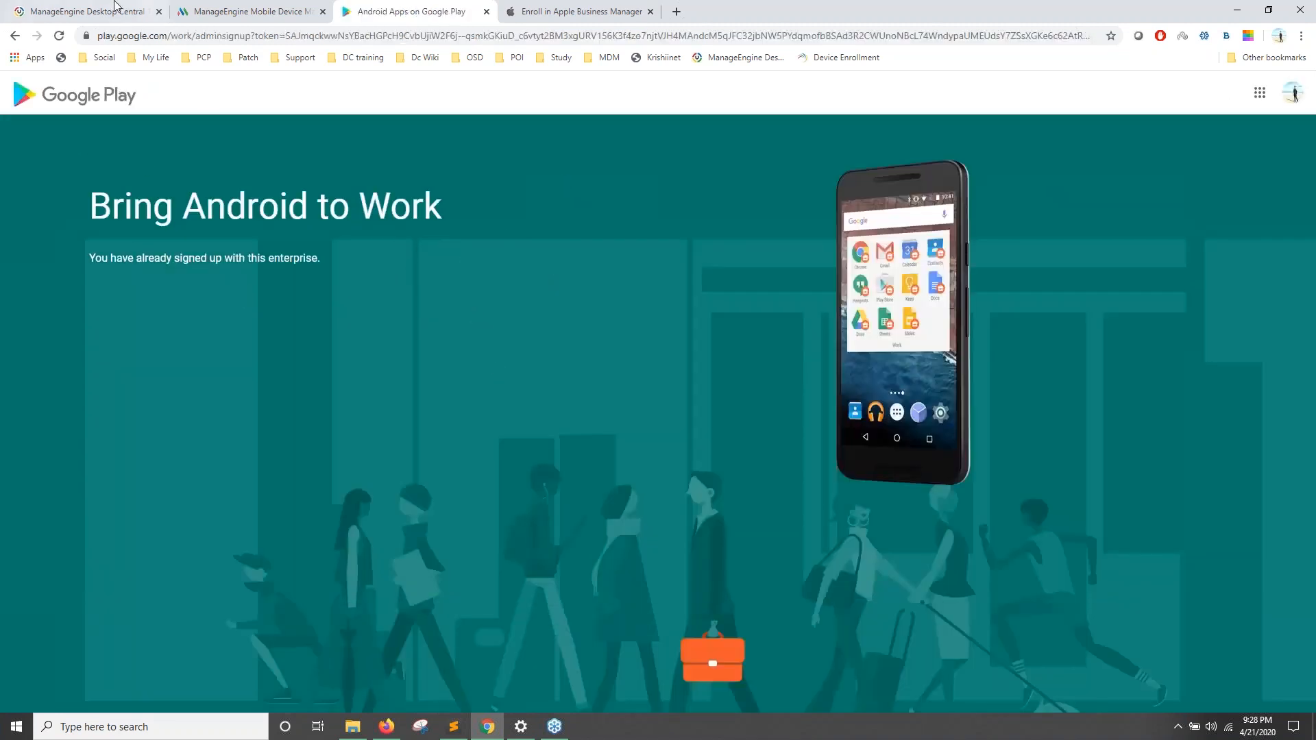
Step: Return to the MDM Managed Google Play page and show the Business name slide
click(14, 36)
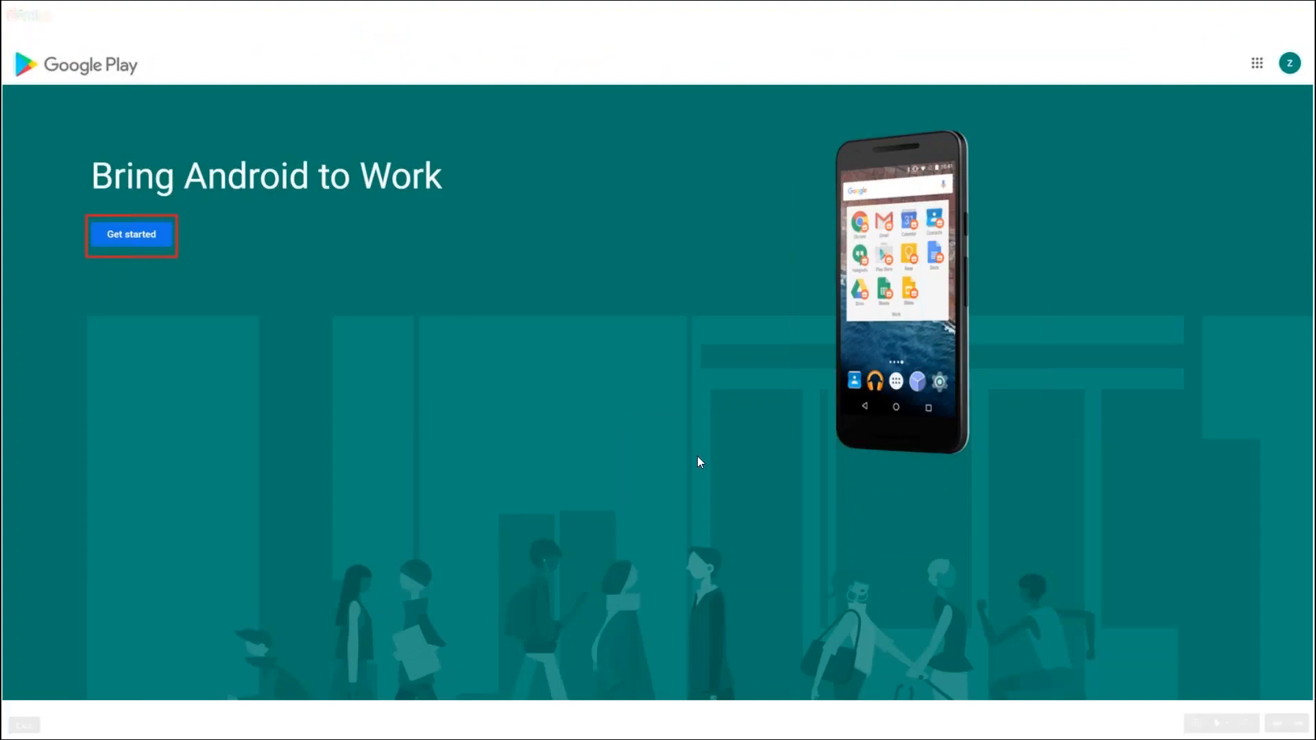
key(Right)
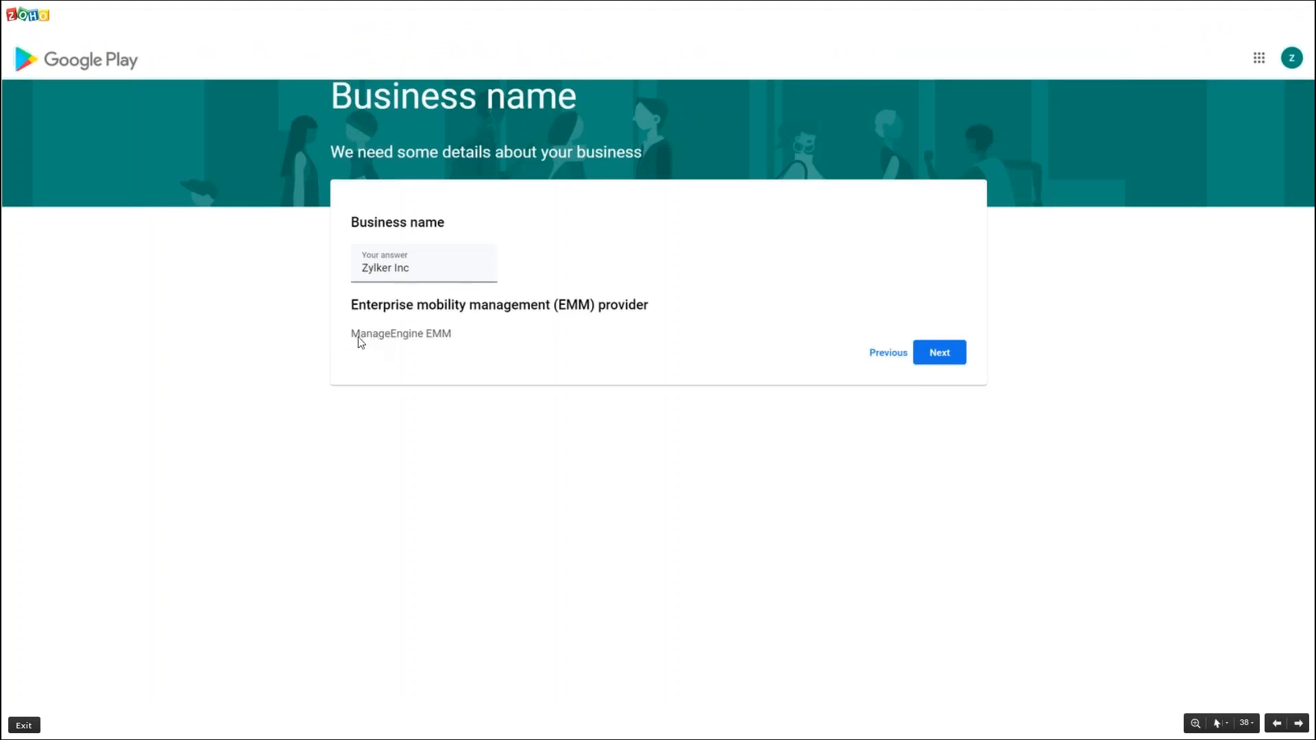
key(alt+Tab)
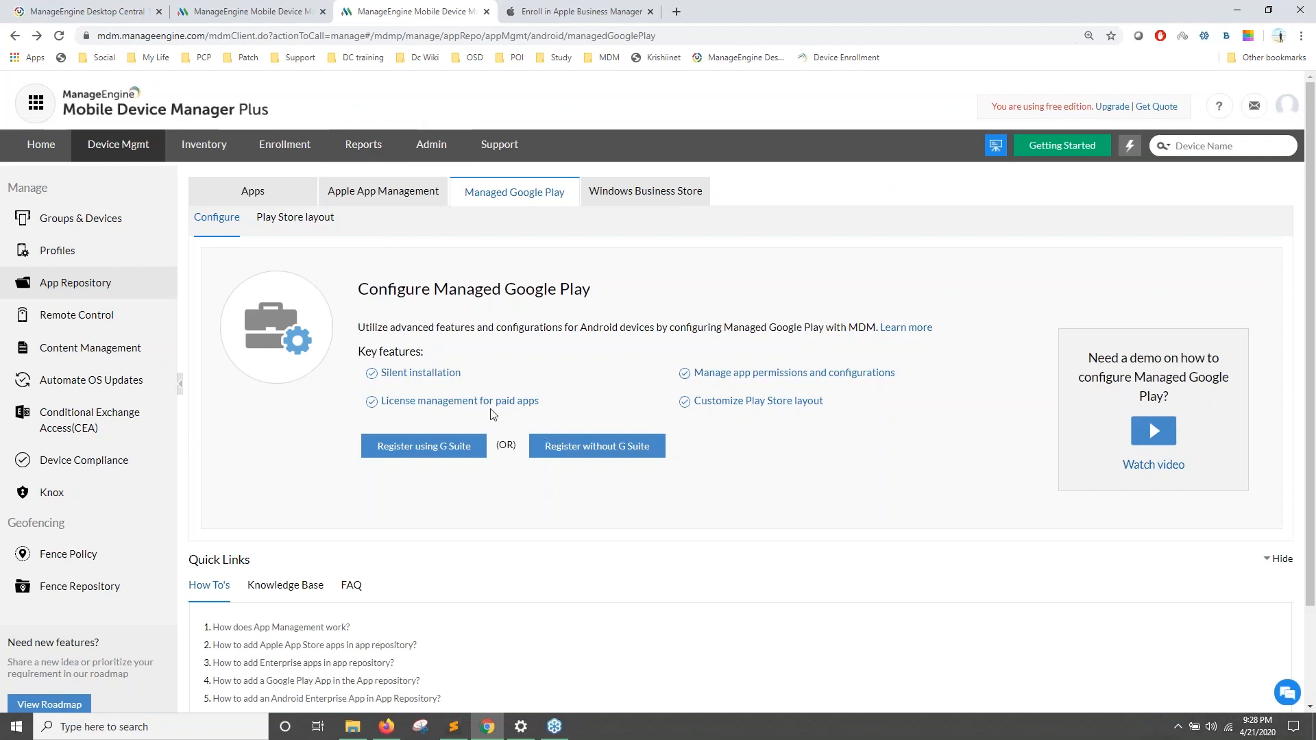
key(alt+Tab)
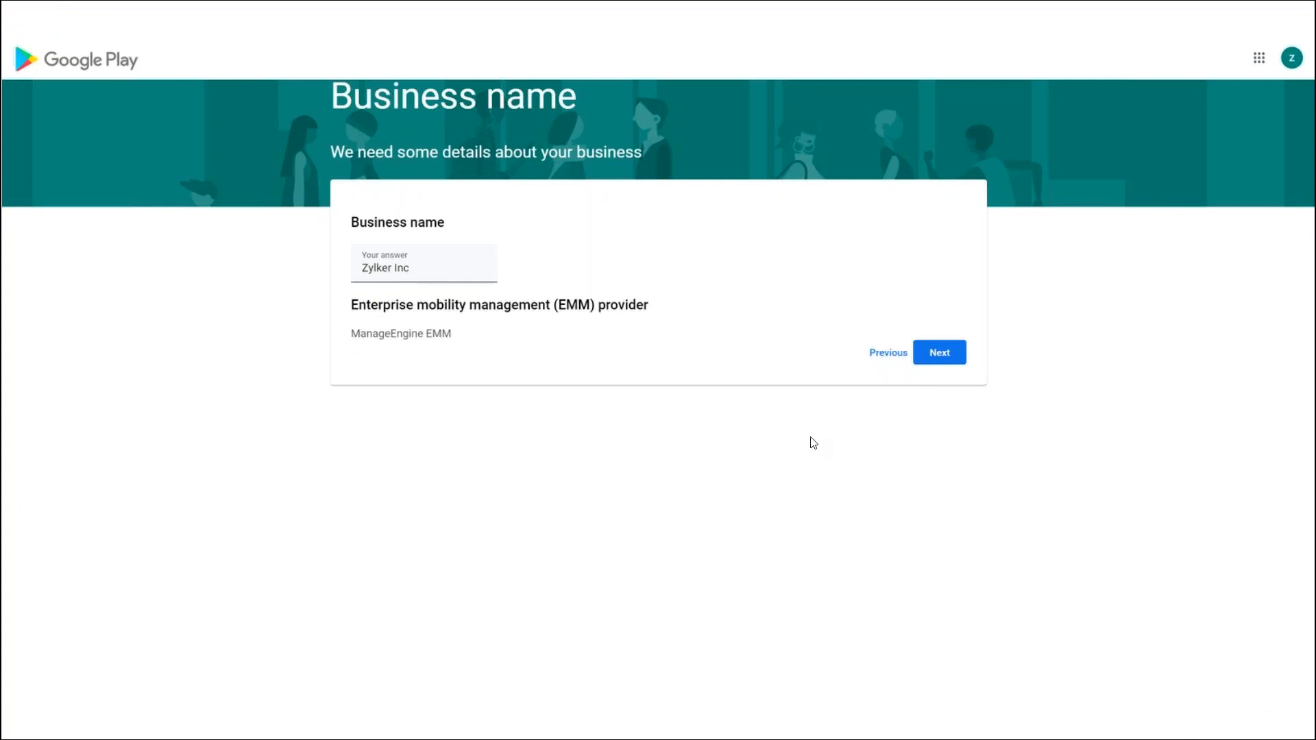
Step: Advance the slides to 'Set up complete', then return to the MDM console's Groups tab
key(Right)
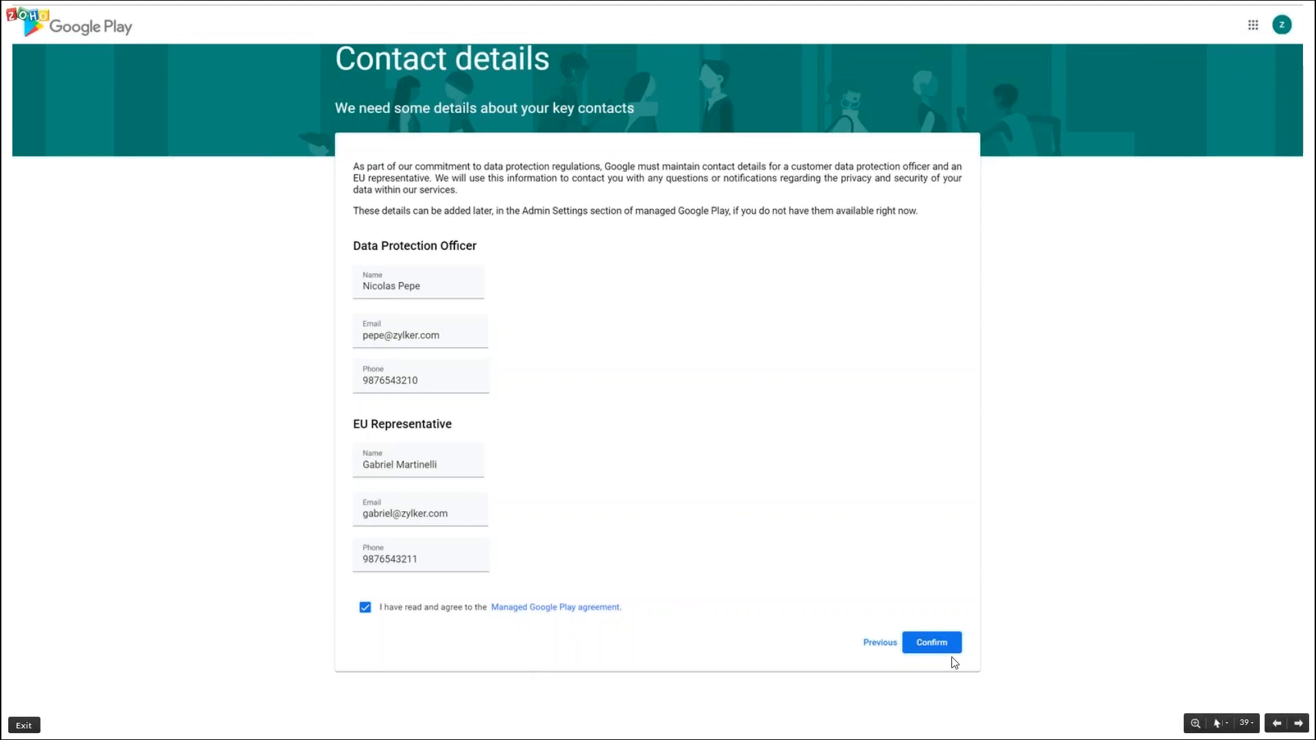
key(Right)
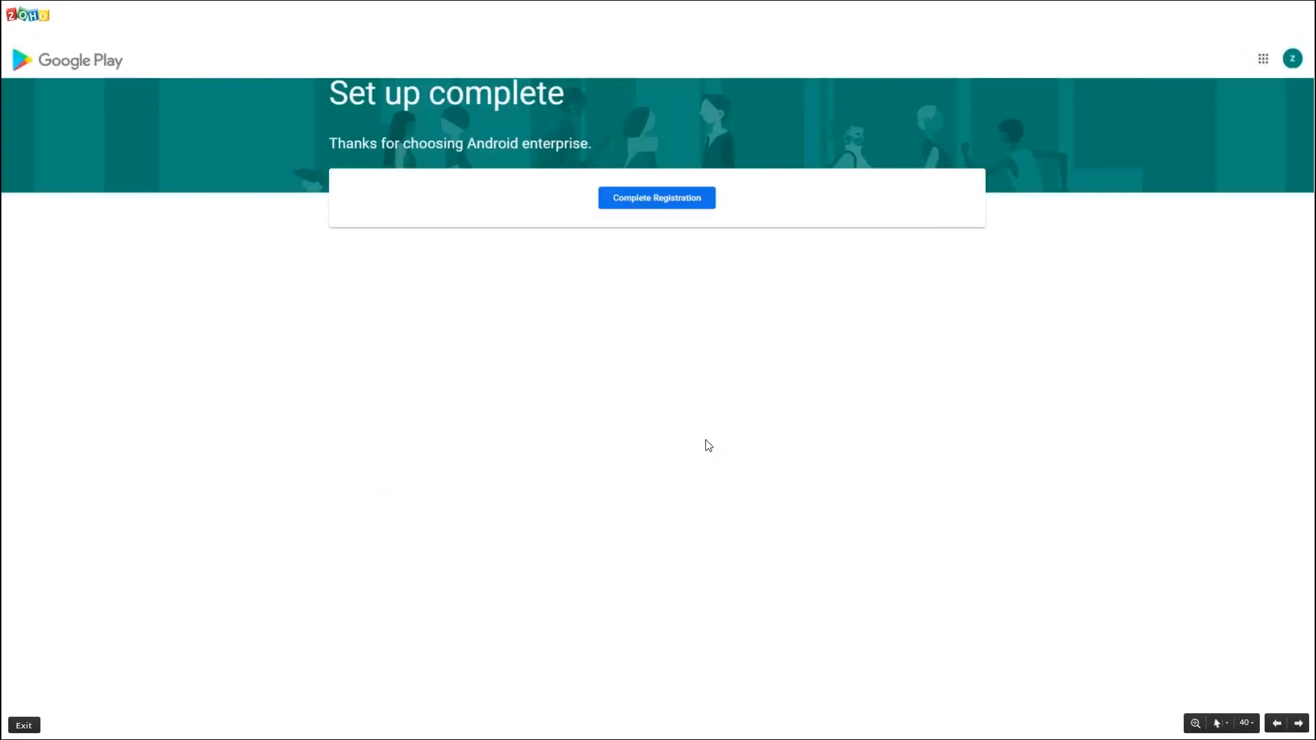
key(alt+Tab)
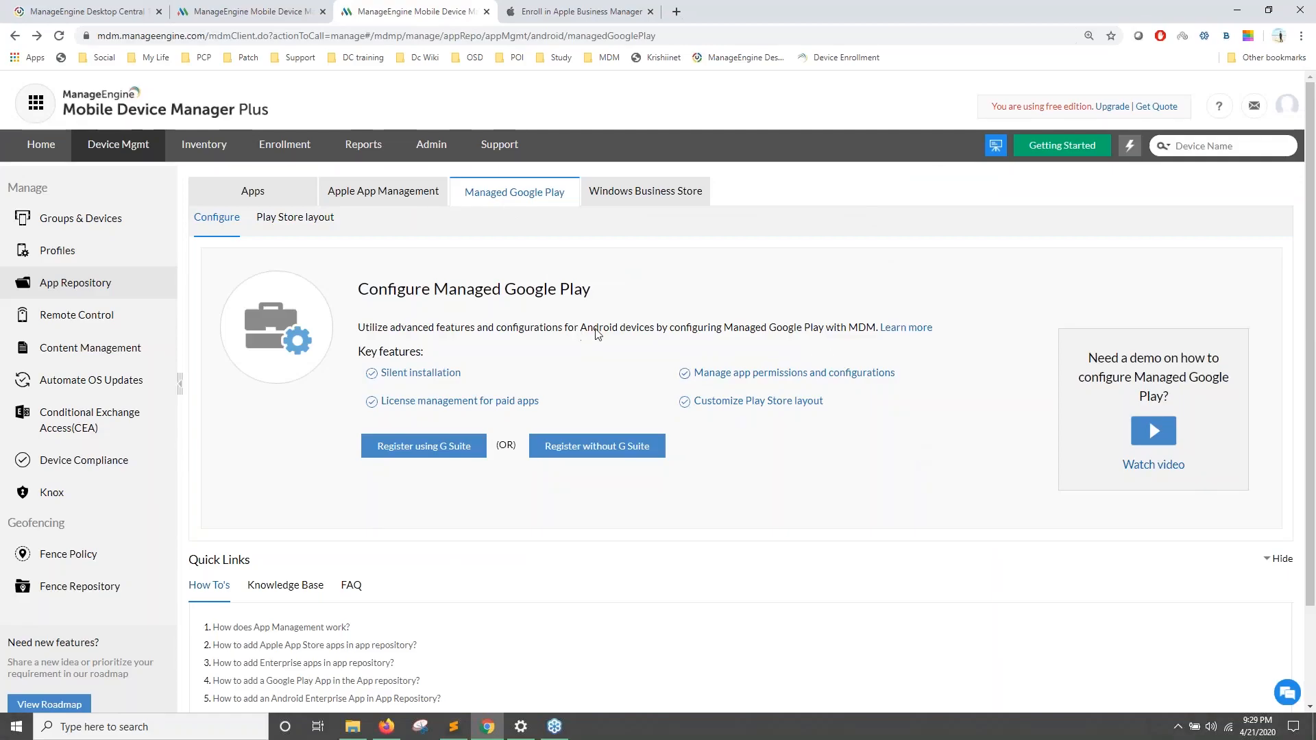
key(ctrl+shift+Tab)
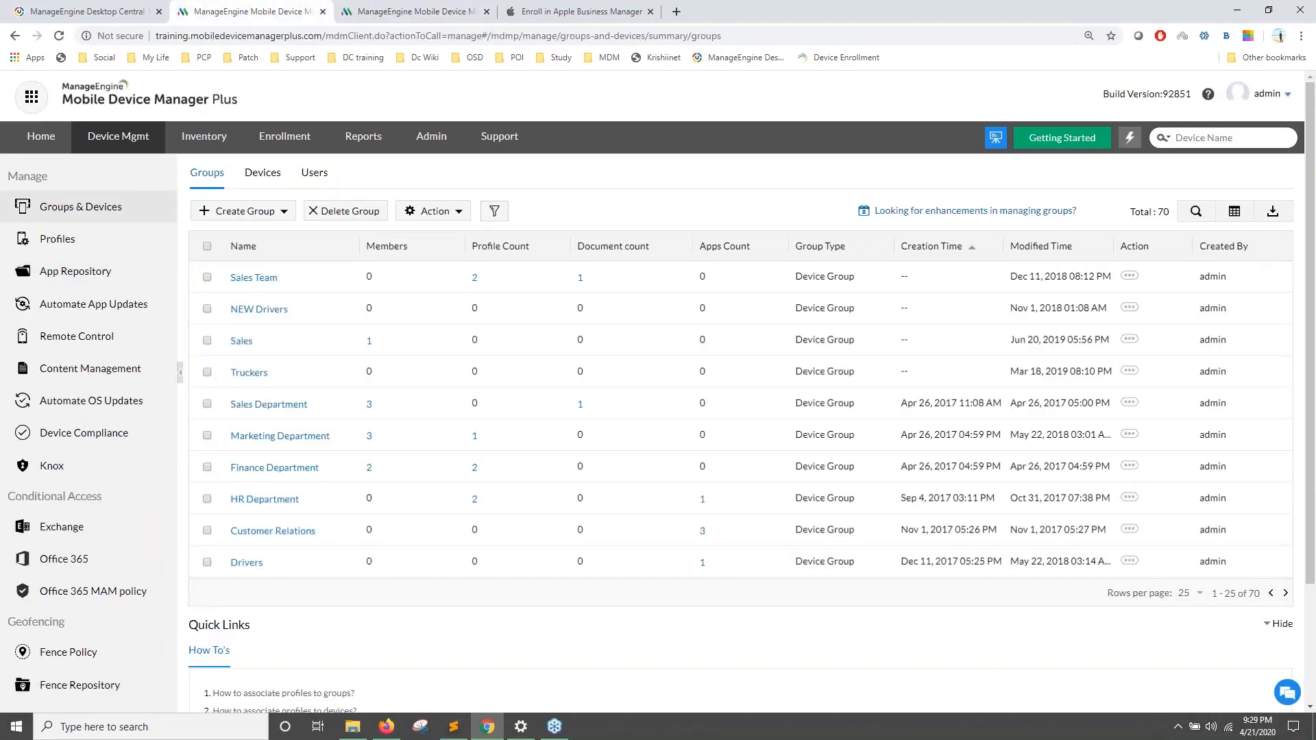
Step: Open App Repository's Managed Google Play details showing the Zylker IT domain with 24 apps synced
click(54, 271)
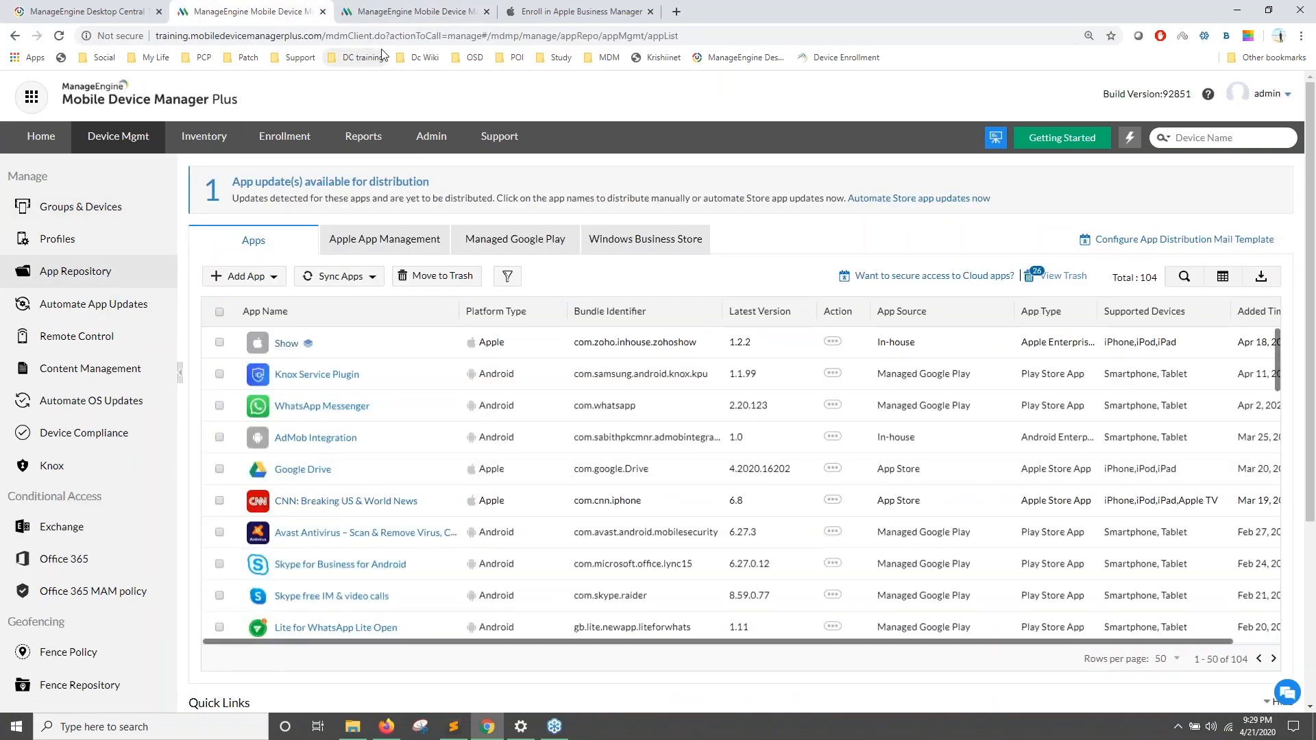
click(508, 240)
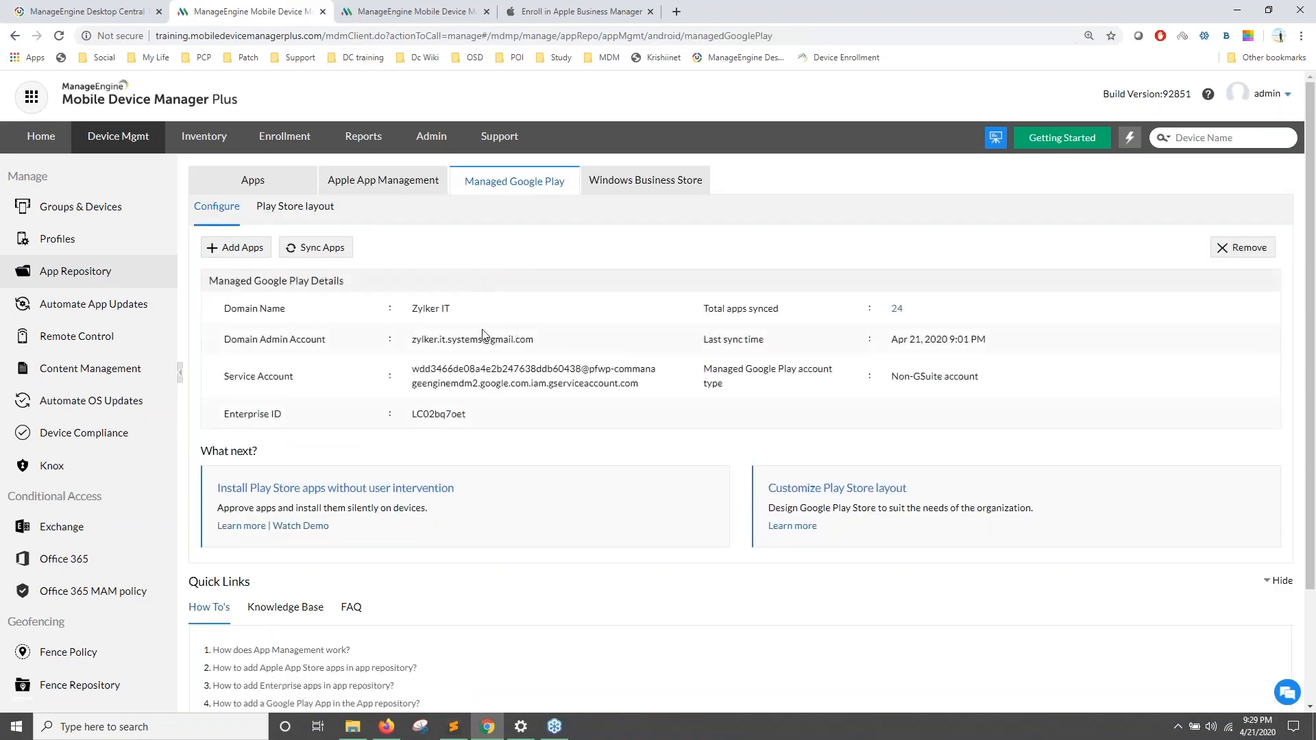
triple_click(706, 312)
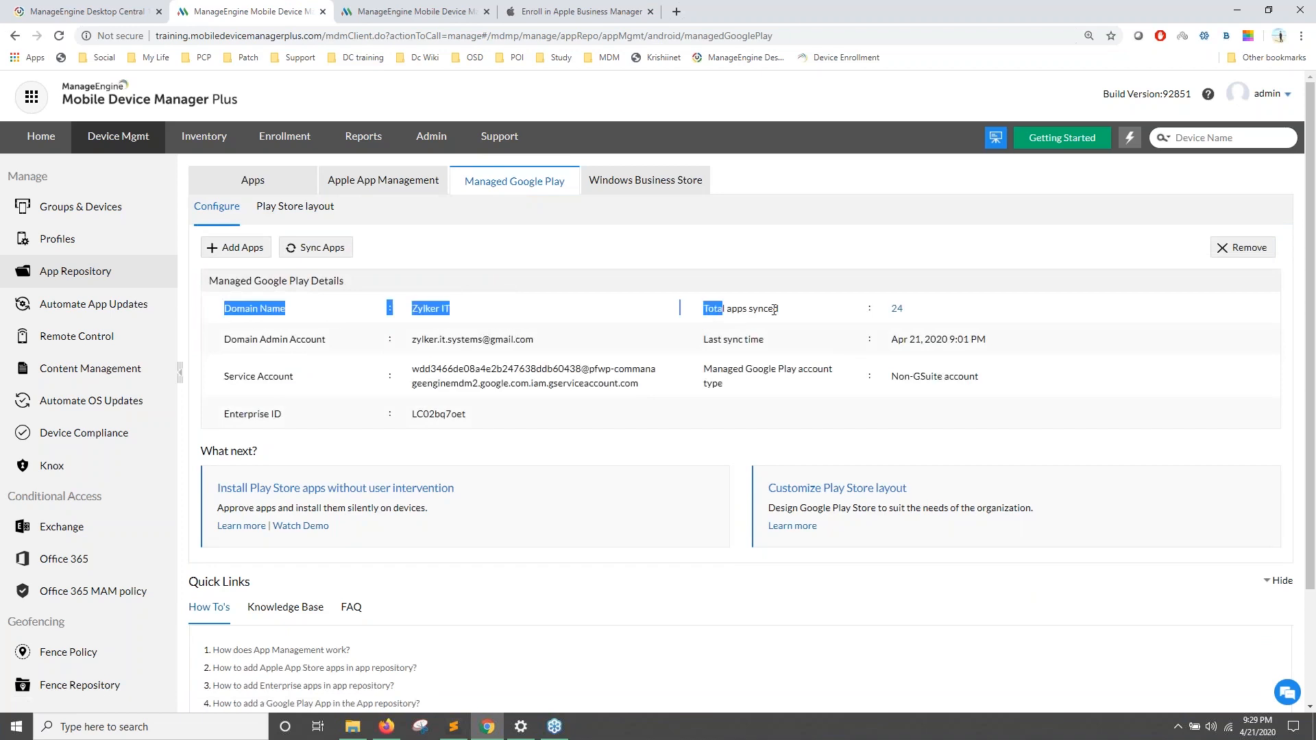
click(296, 316)
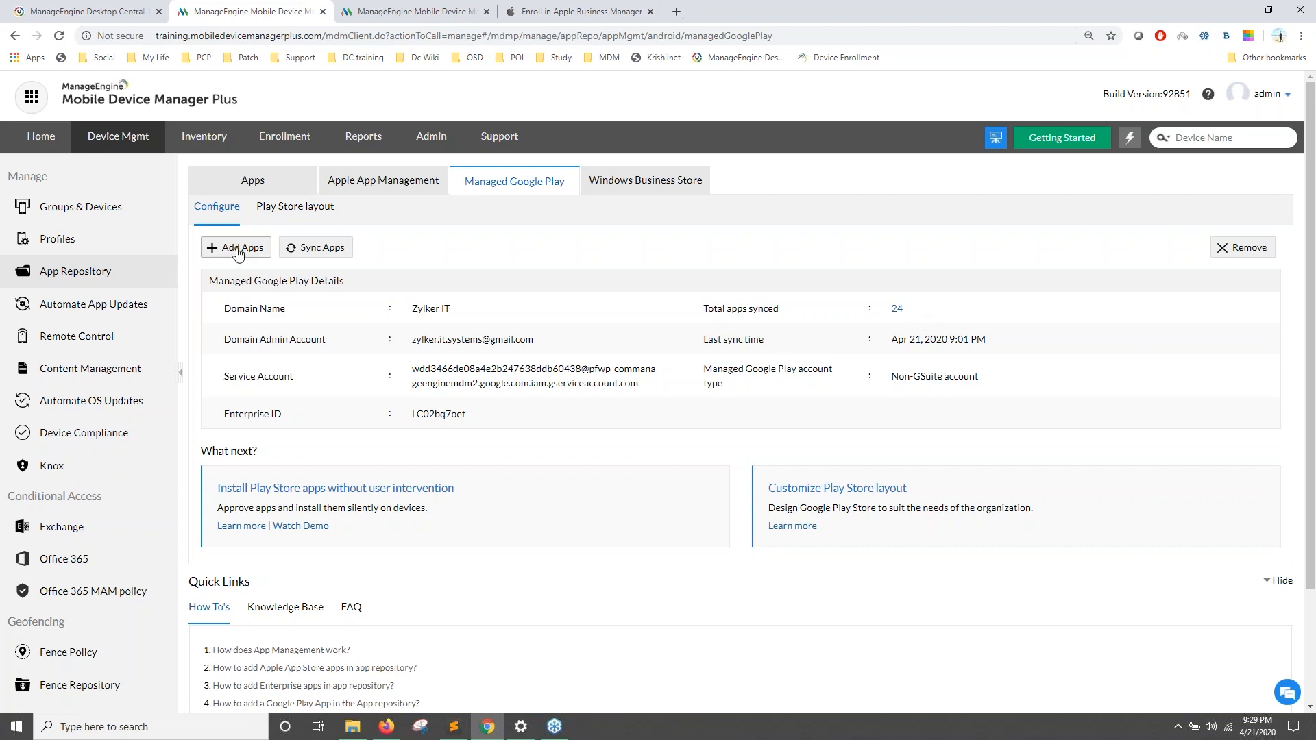
Step: Search Play Store apps for 'Zoho meeting', open Zoho Meeting and choose Approve
click(238, 252)
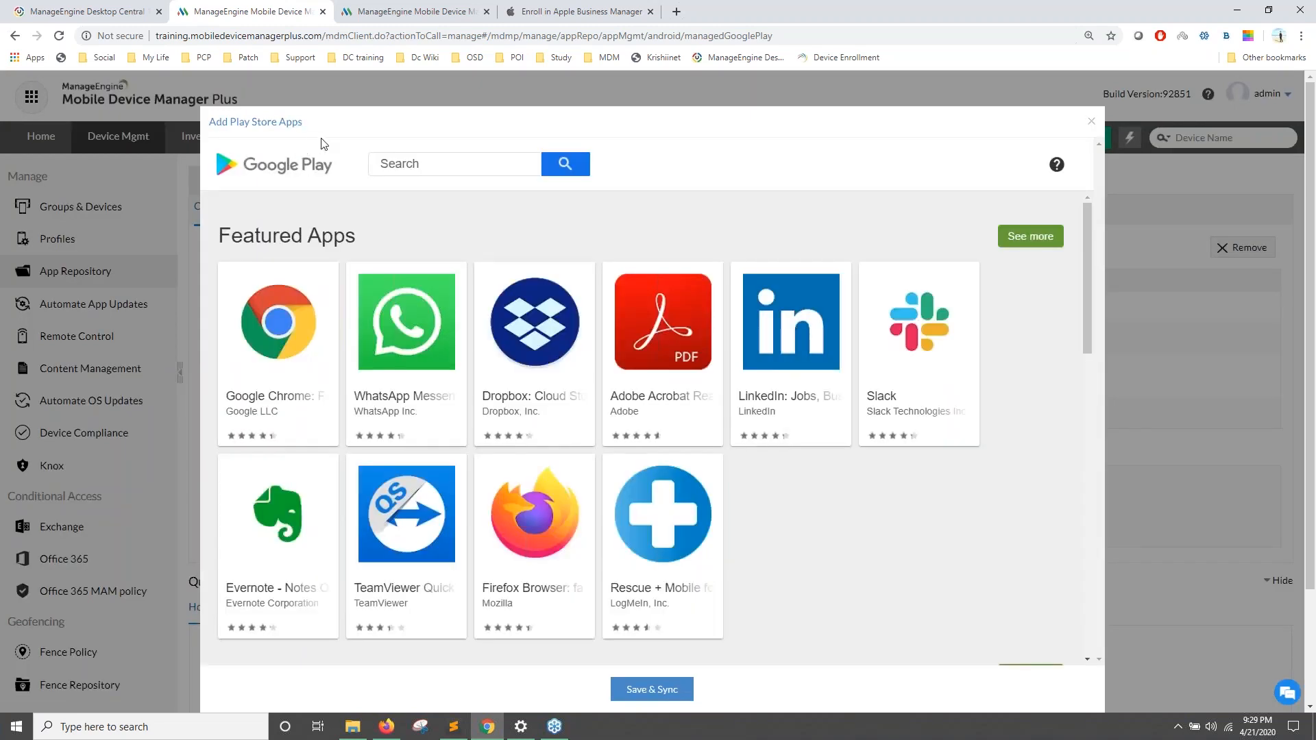
click(371, 175)
click(426, 171)
text(Zoho meet)
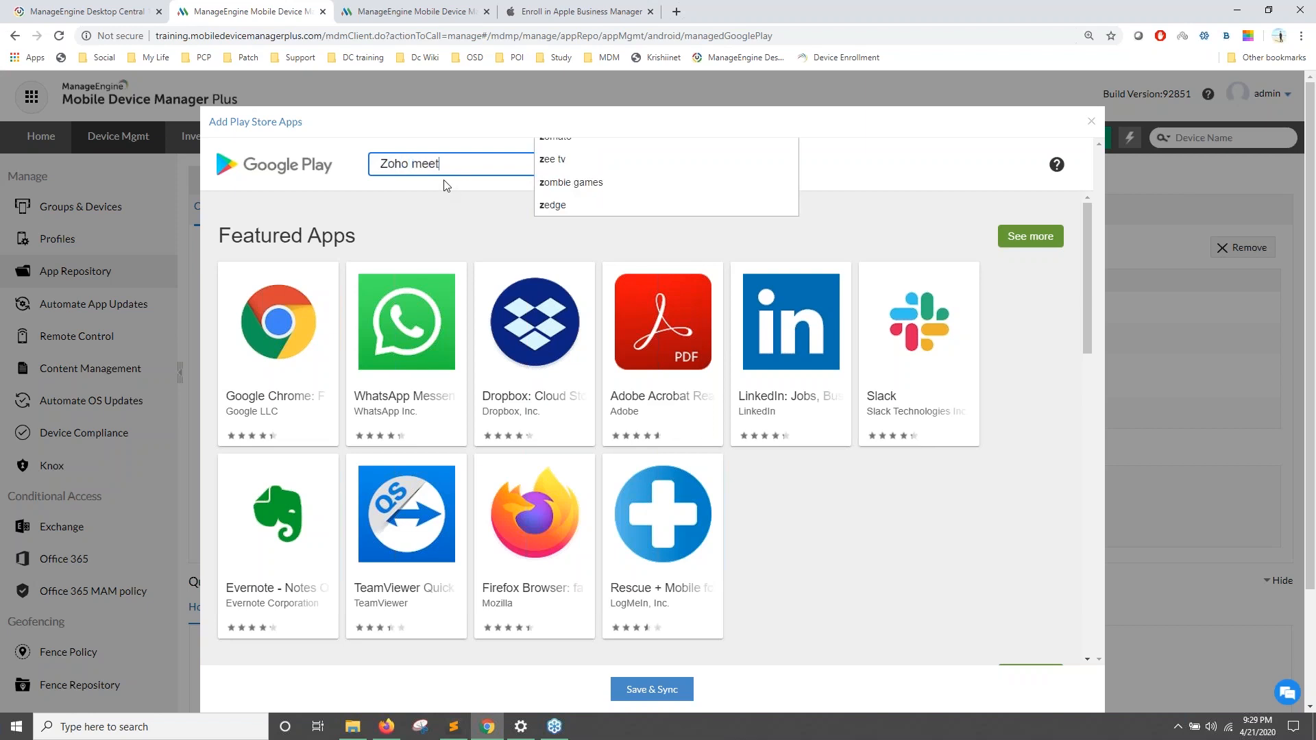
text(ing)
key(Return)
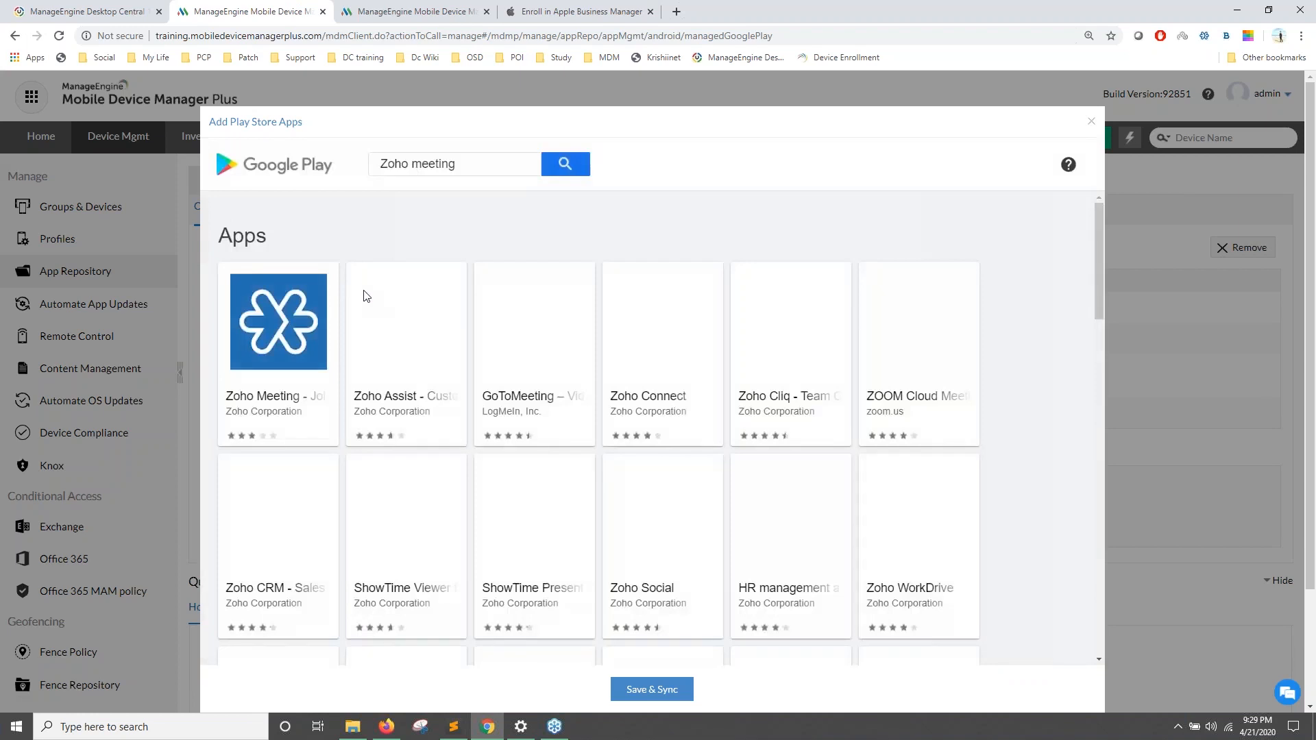
click(306, 310)
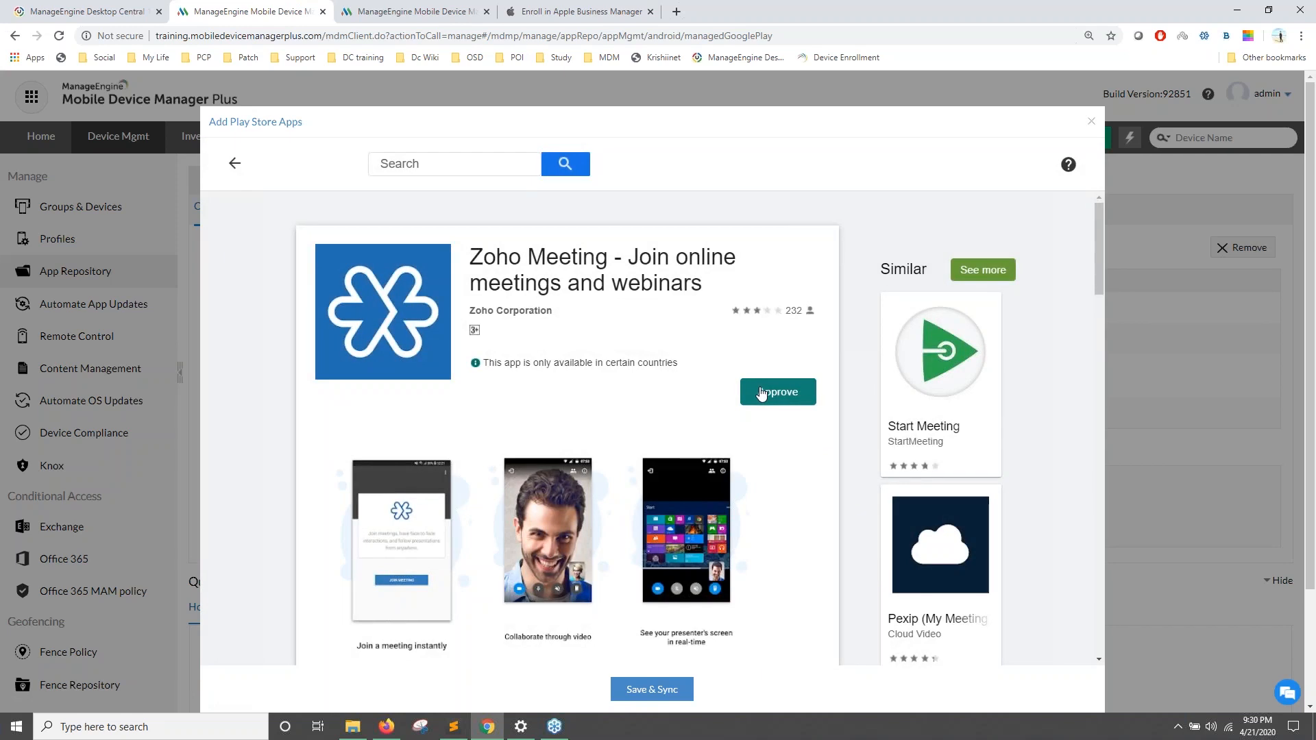
click(777, 398)
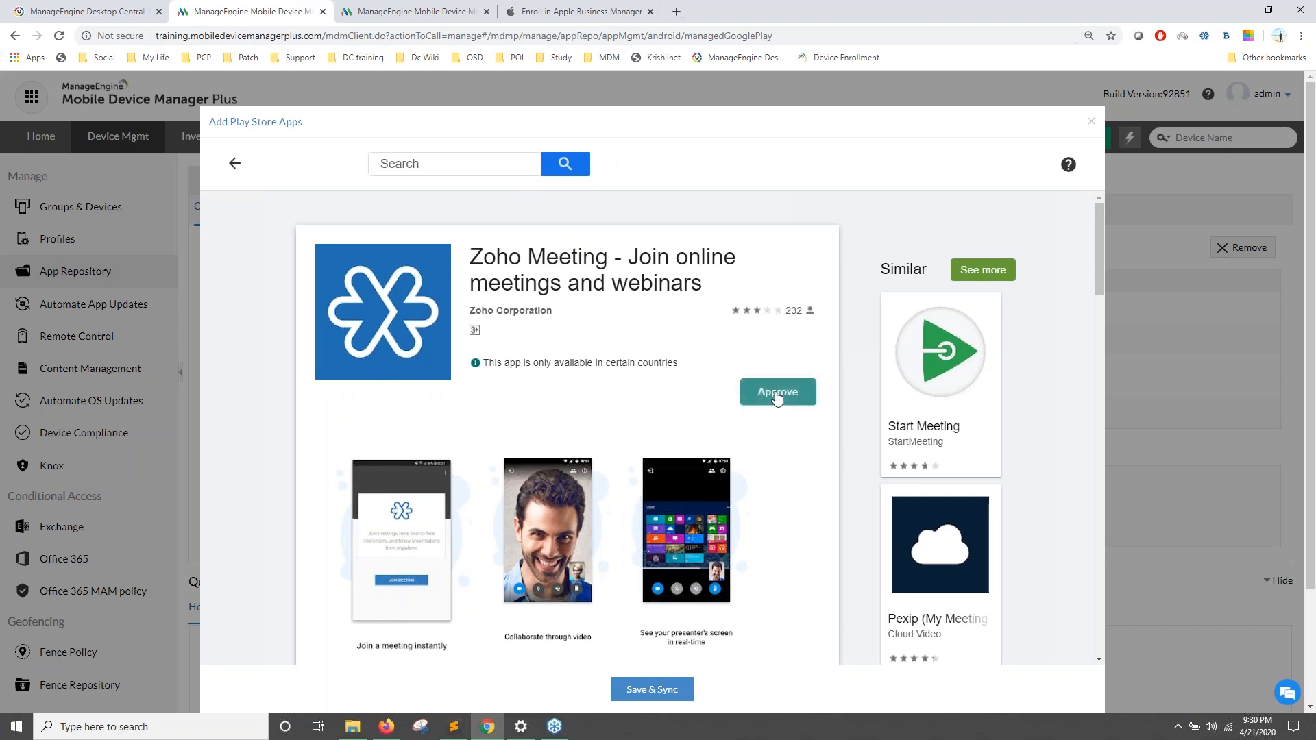
Step: Accept Zoho Meeting's requested permissions and confirm its approval settings
scroll(686, 473, down, 1)
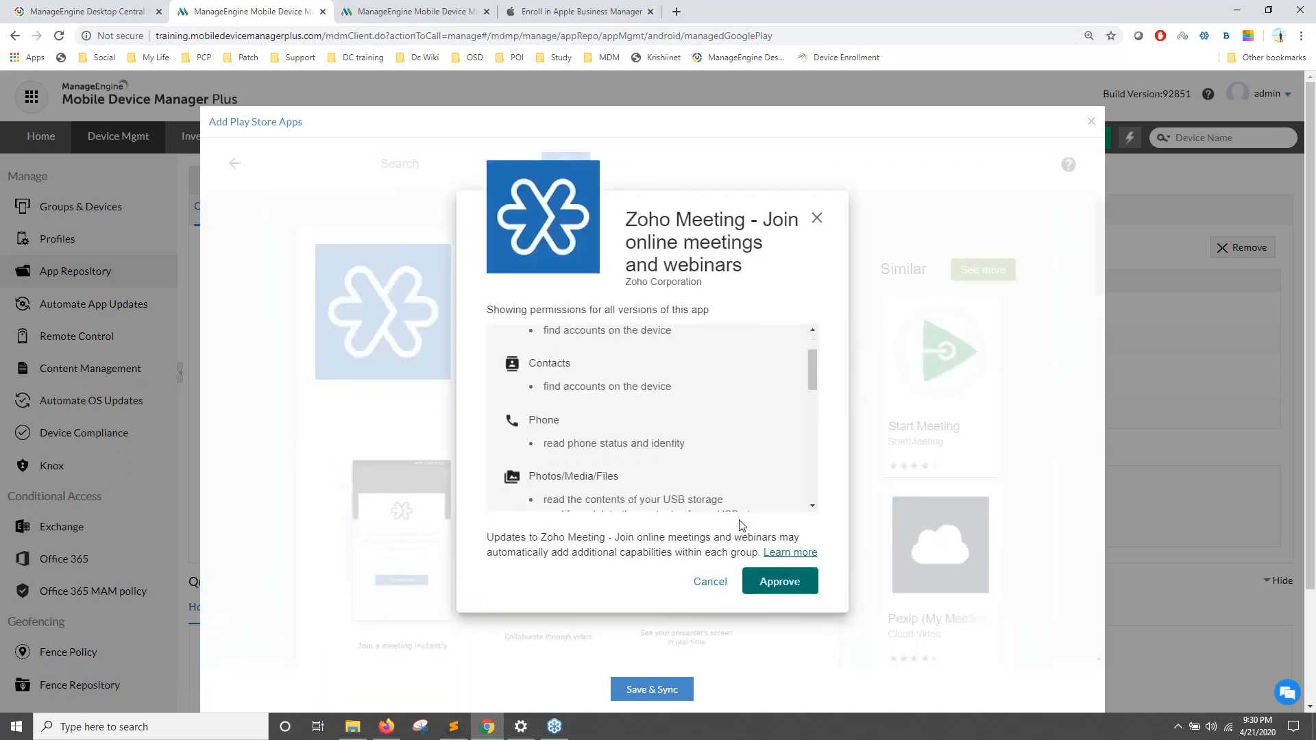
click(778, 581)
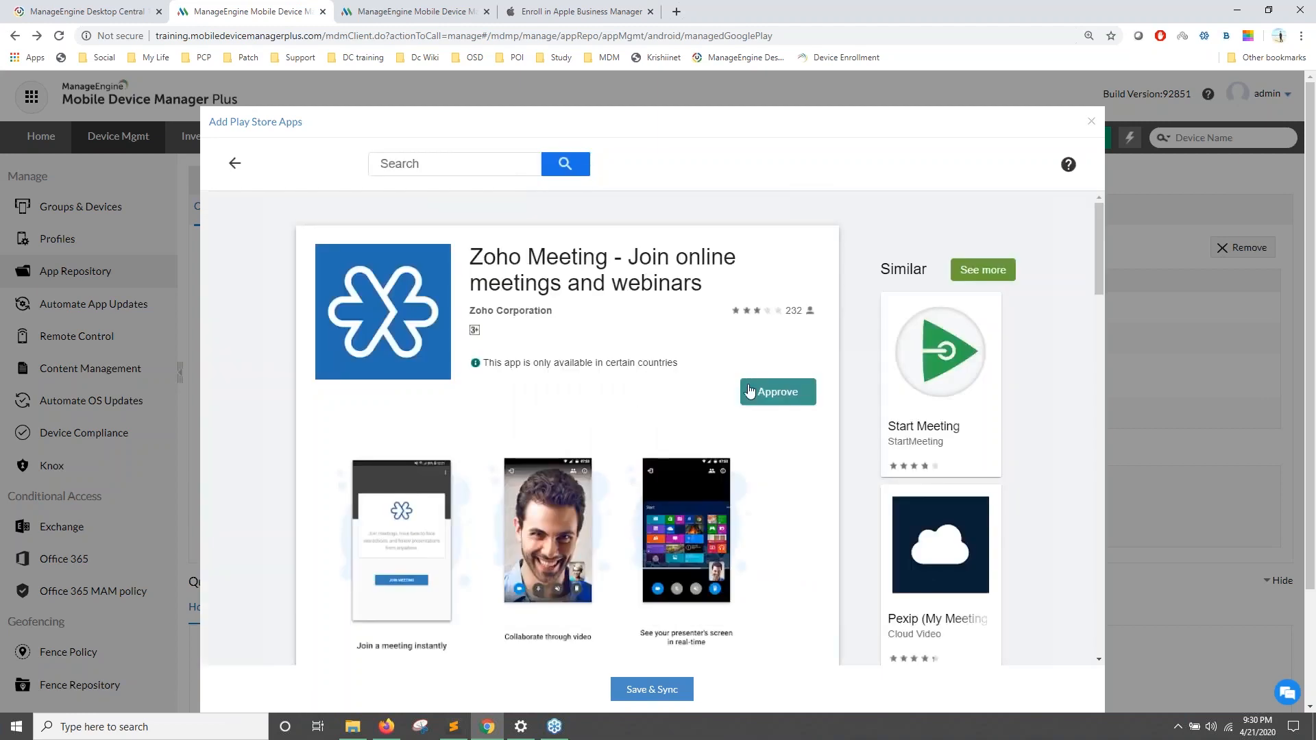
click(750, 390)
scroll(548, 315, down, 1)
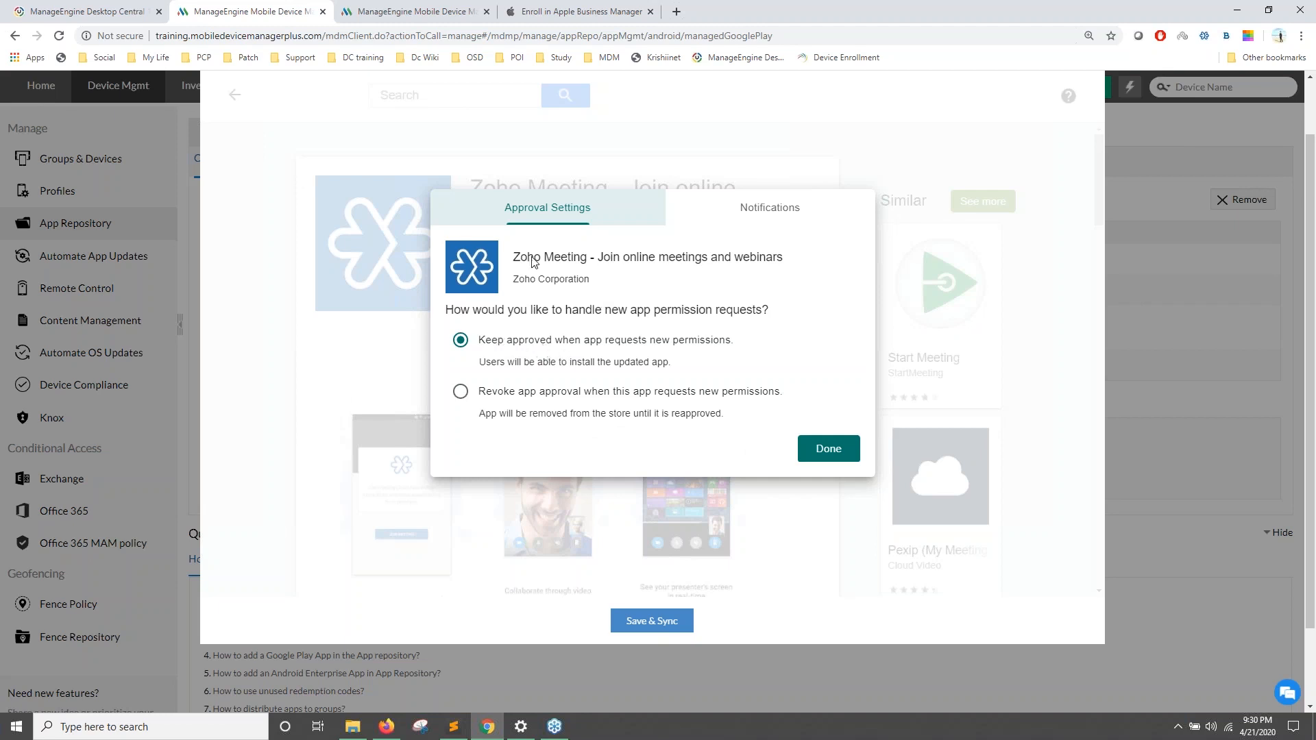
click(748, 212)
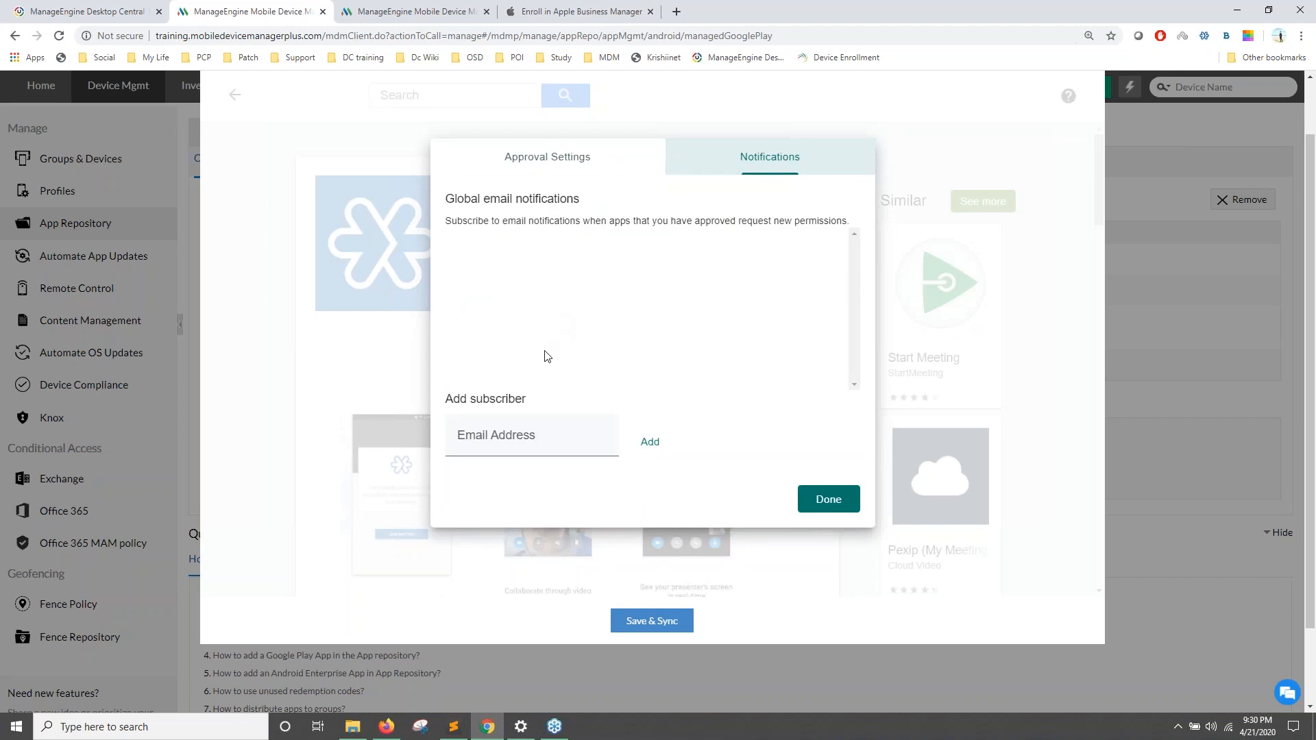
click(541, 159)
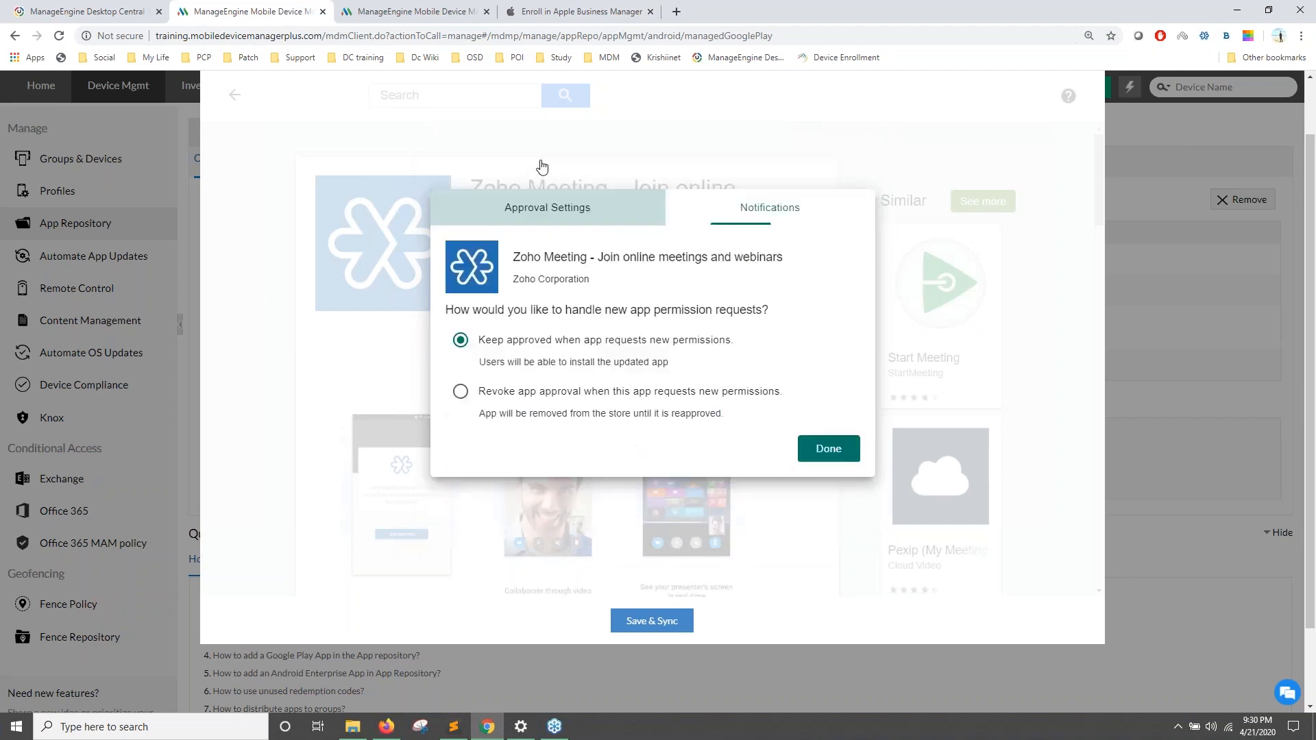
click(822, 449)
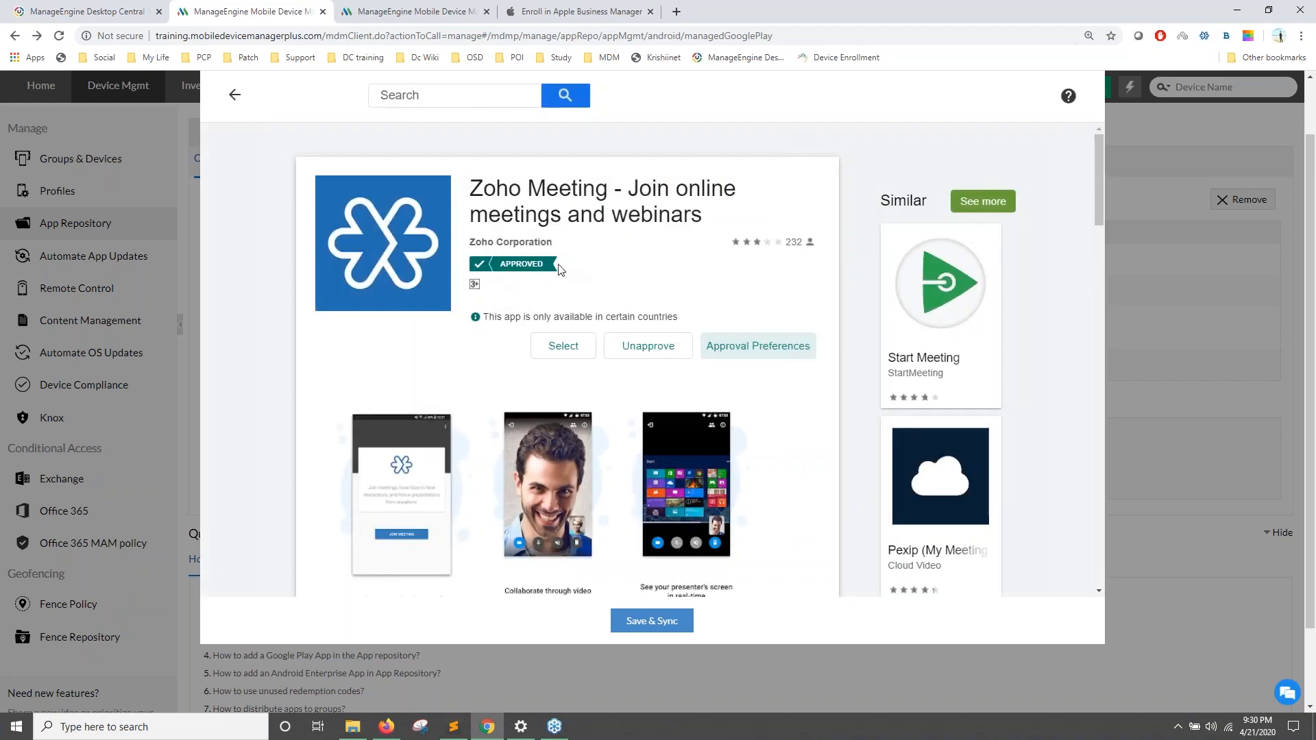
Step: Save the approval and sync, checking Managed Google Play until 26 apps are synced
click(639, 621)
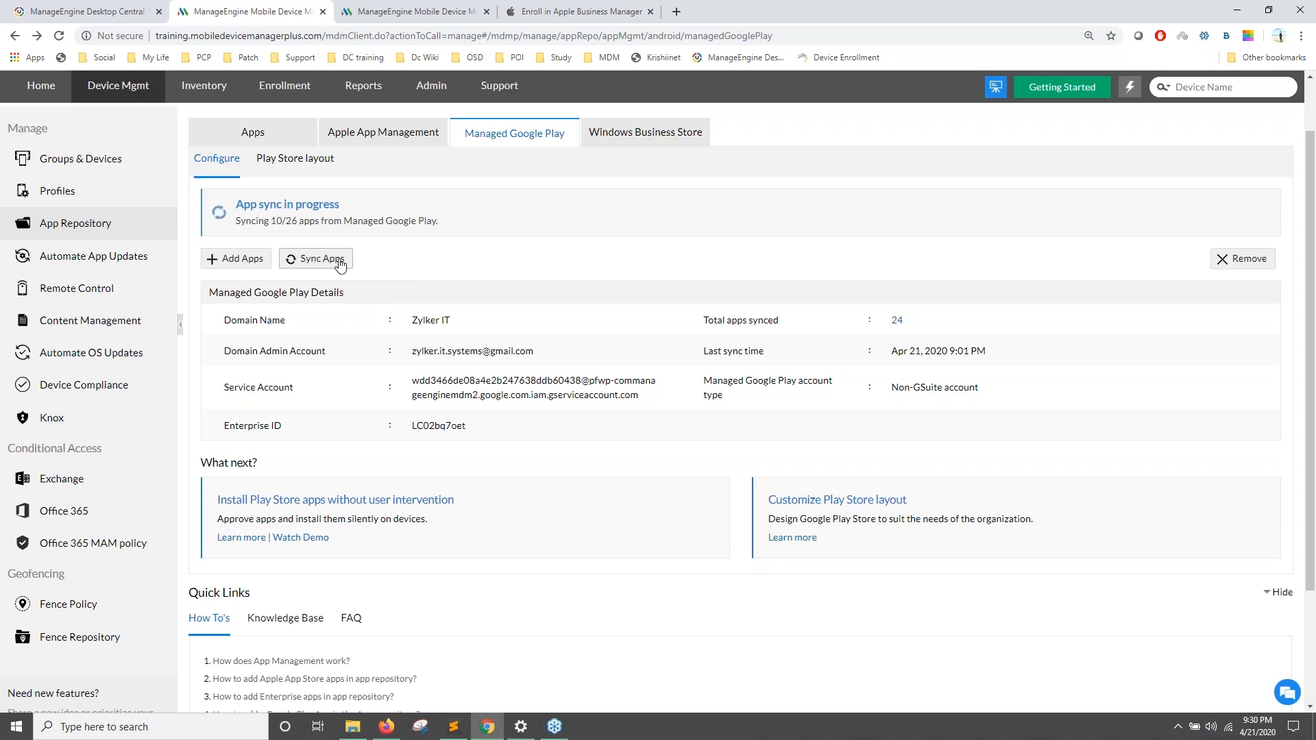
click(365, 132)
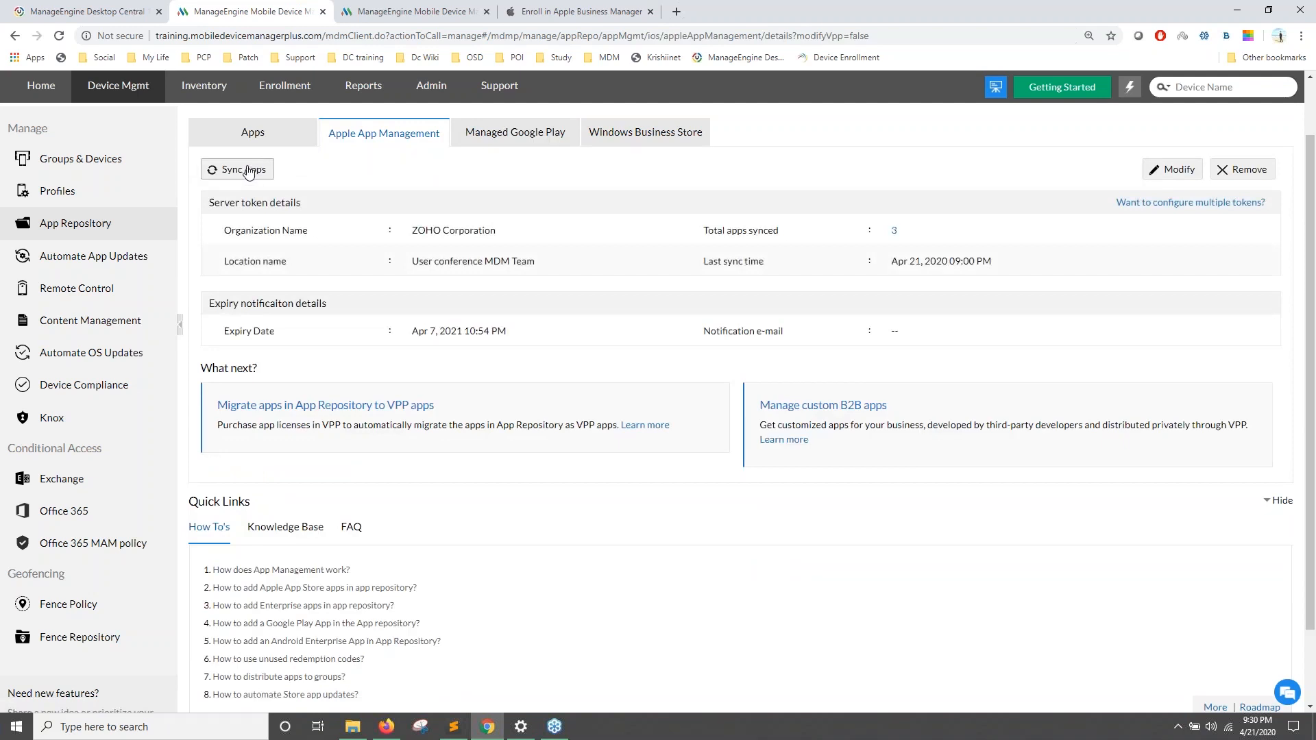
click(495, 136)
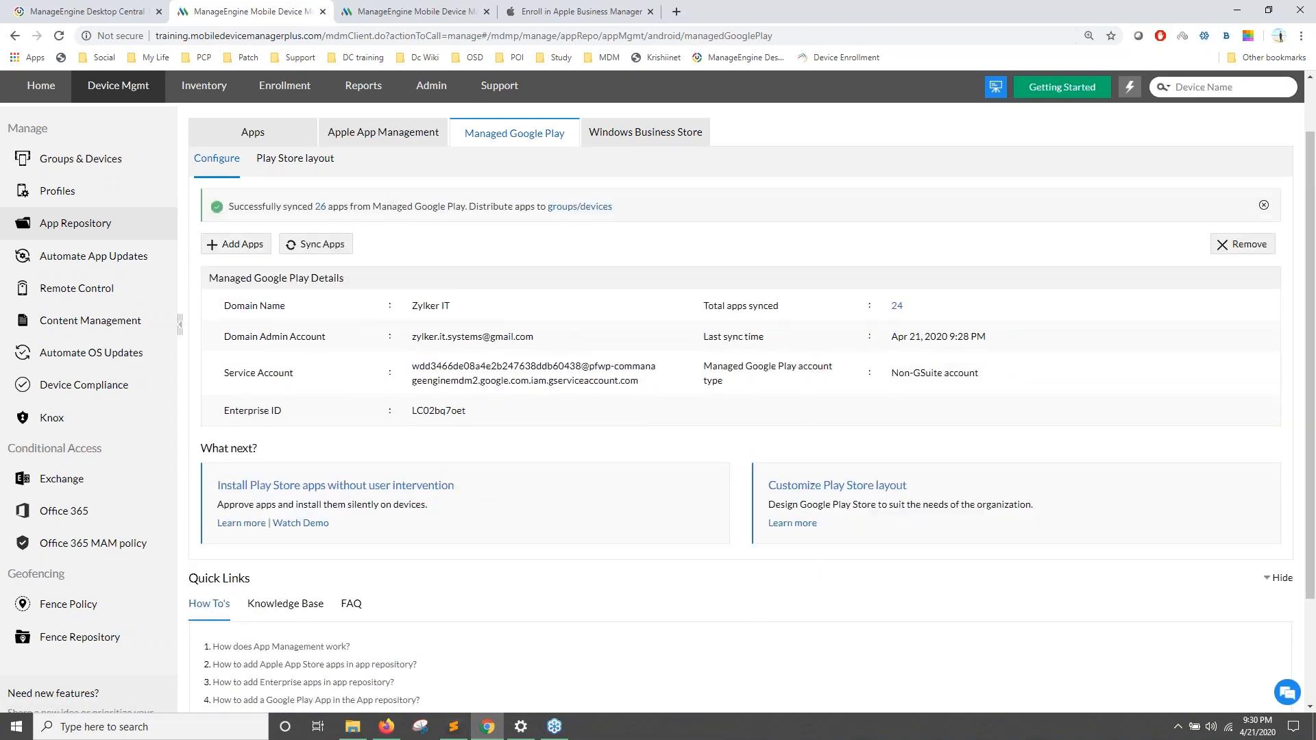
Step: Search the repository's app names for 'meeting', then for 'zoho'
click(261, 144)
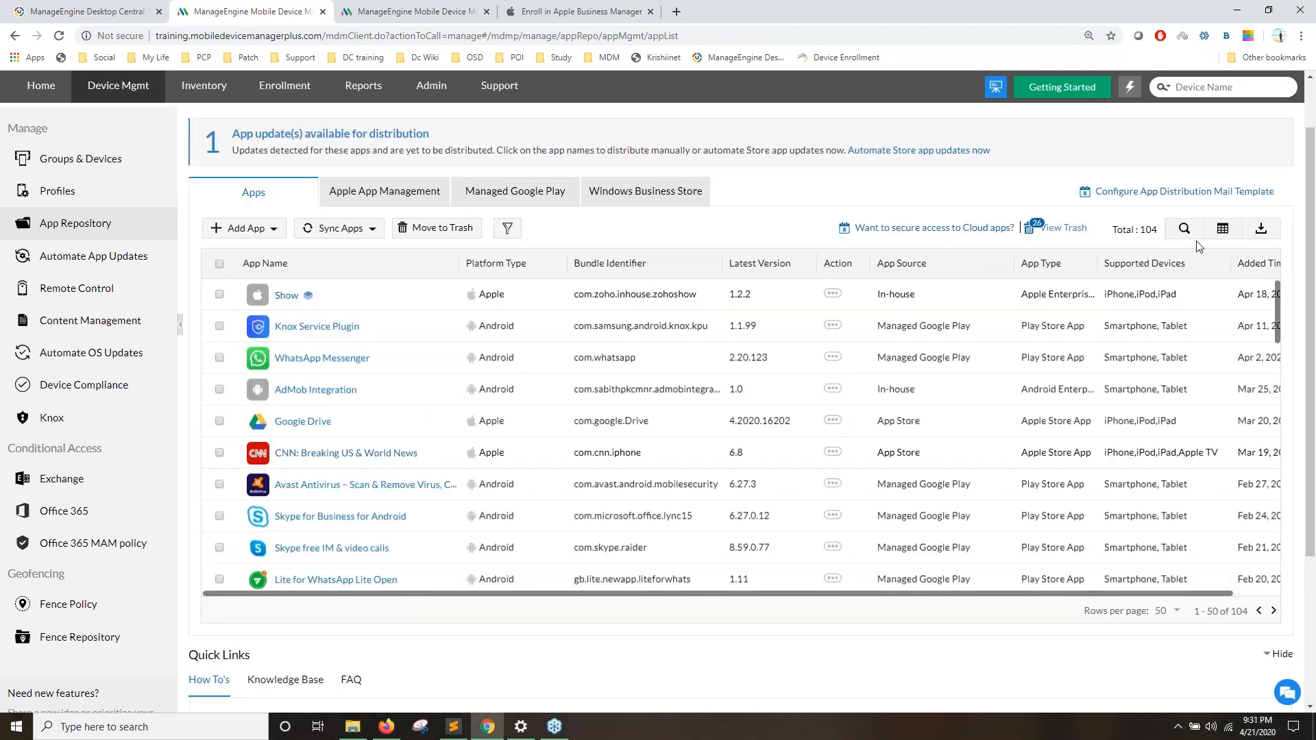
click(1184, 229)
click(360, 294)
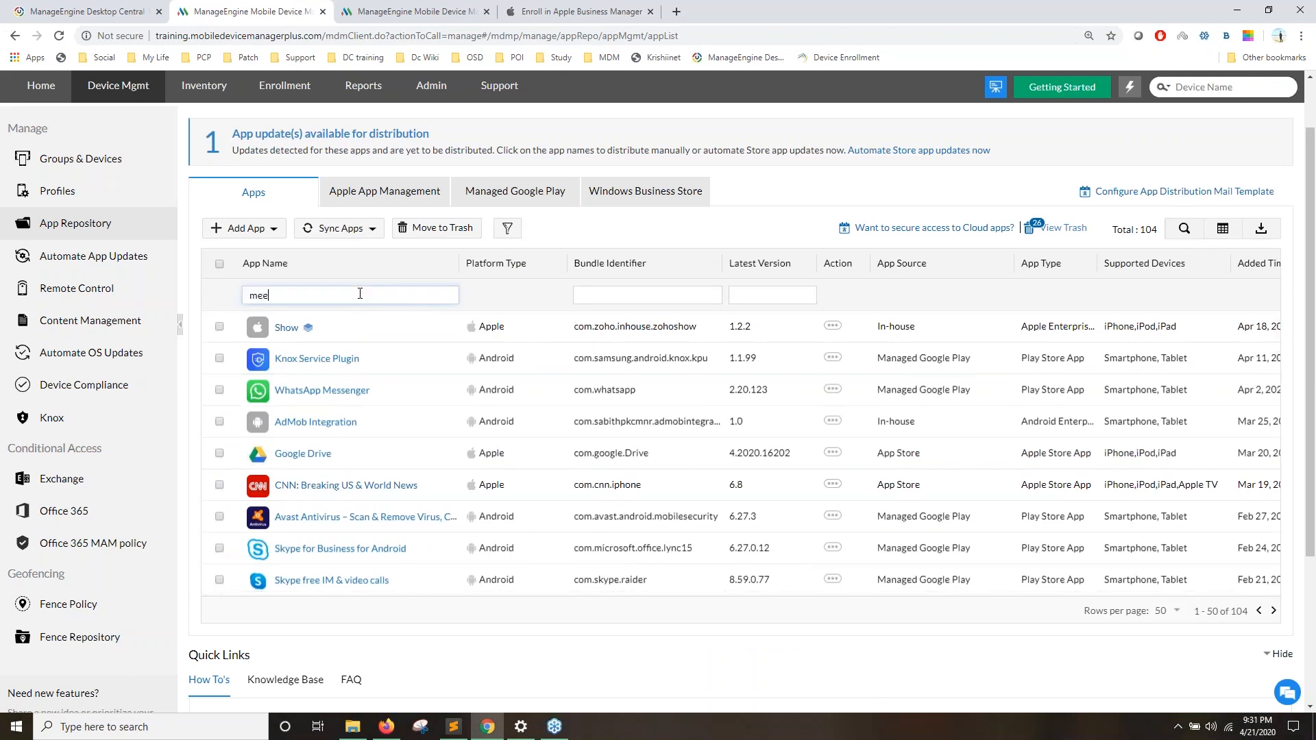
text(meeting)
key(Return)
drag(323, 296, 190, 286)
text(zoho)
key(Return)
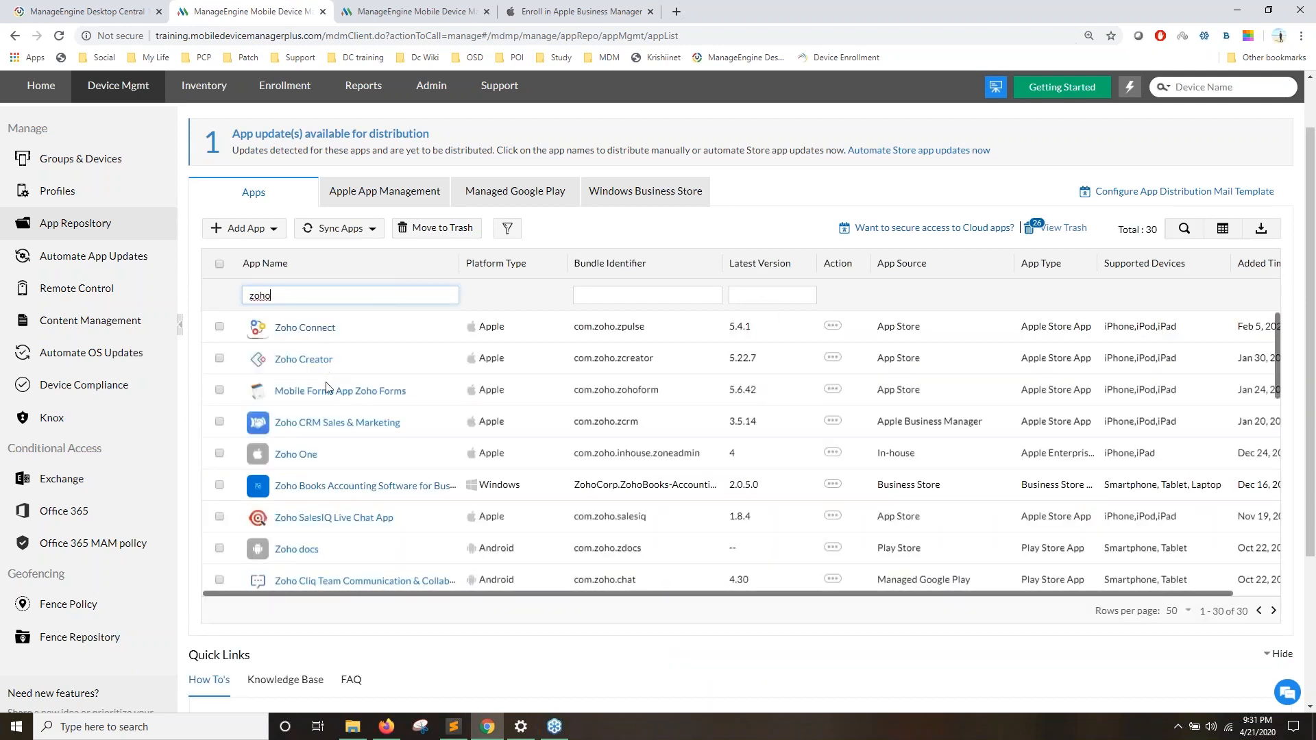
Step: Inspect the Zoho CRM app's configuration and general details, then return to the list
click(340, 422)
click(255, 316)
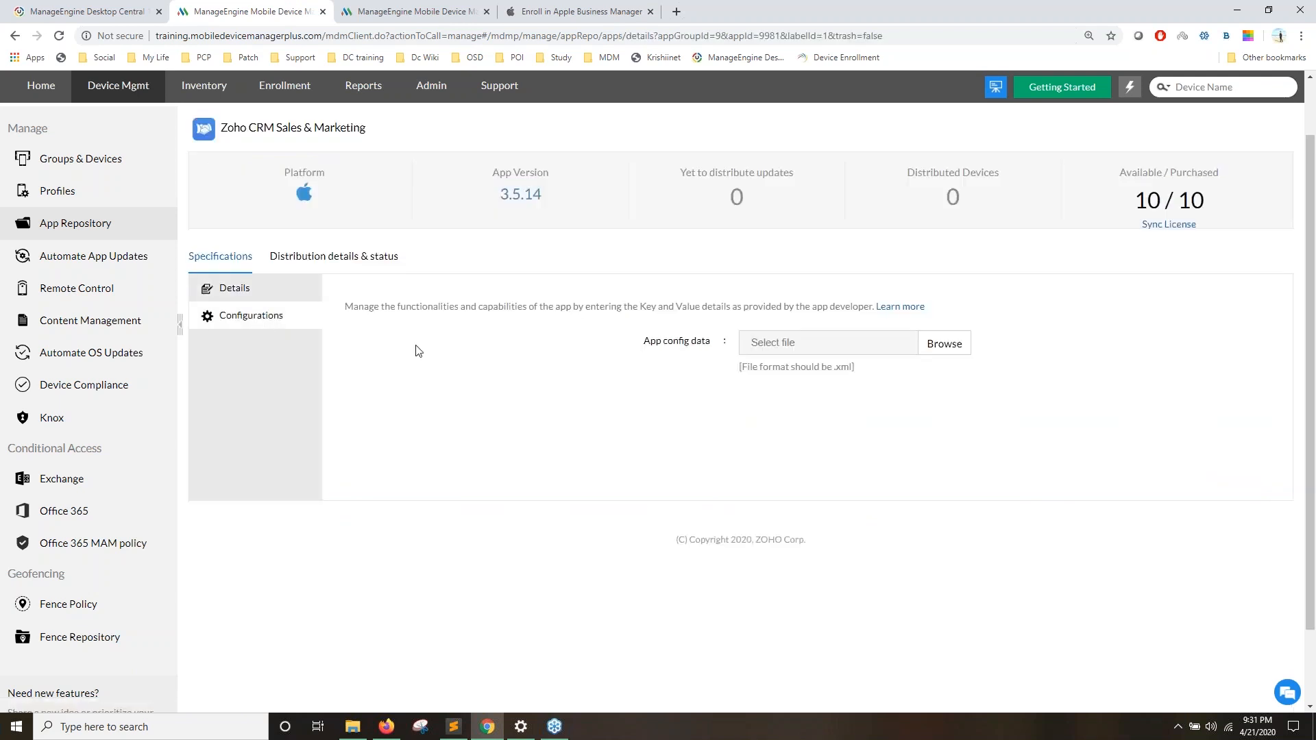
click(262, 292)
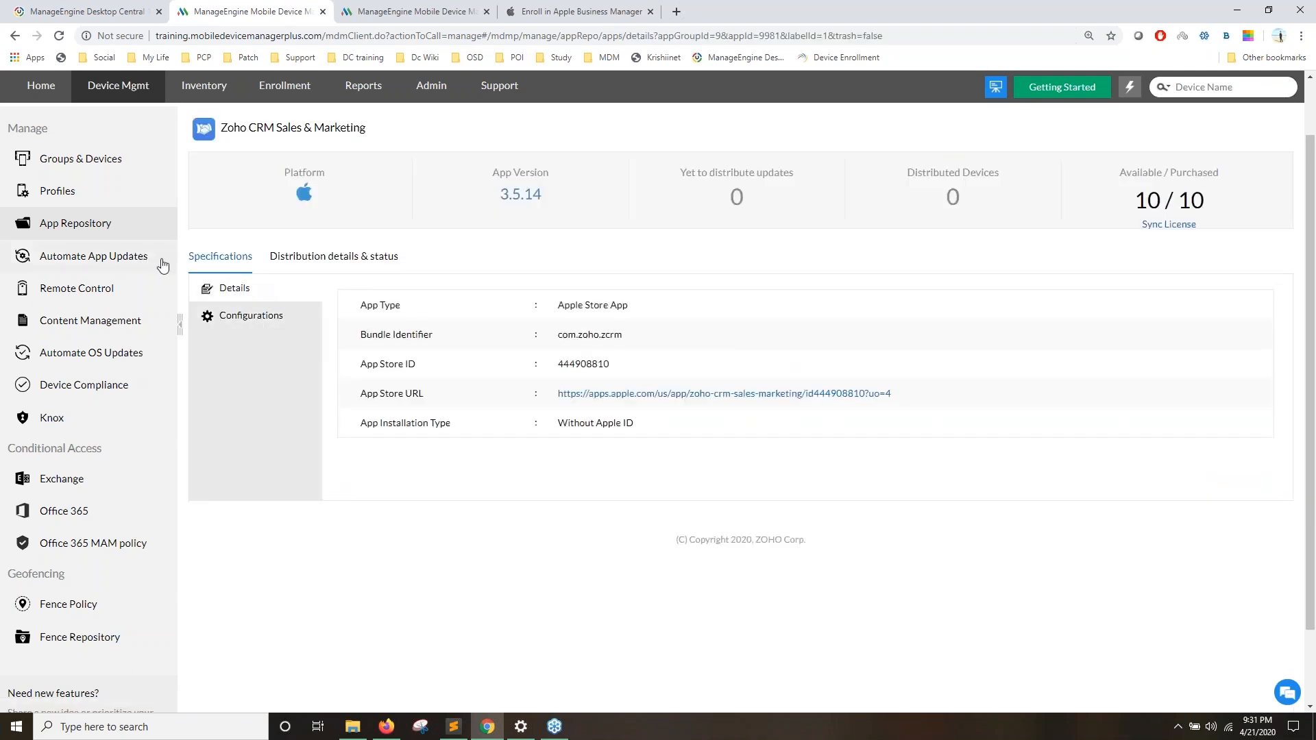
click(126, 224)
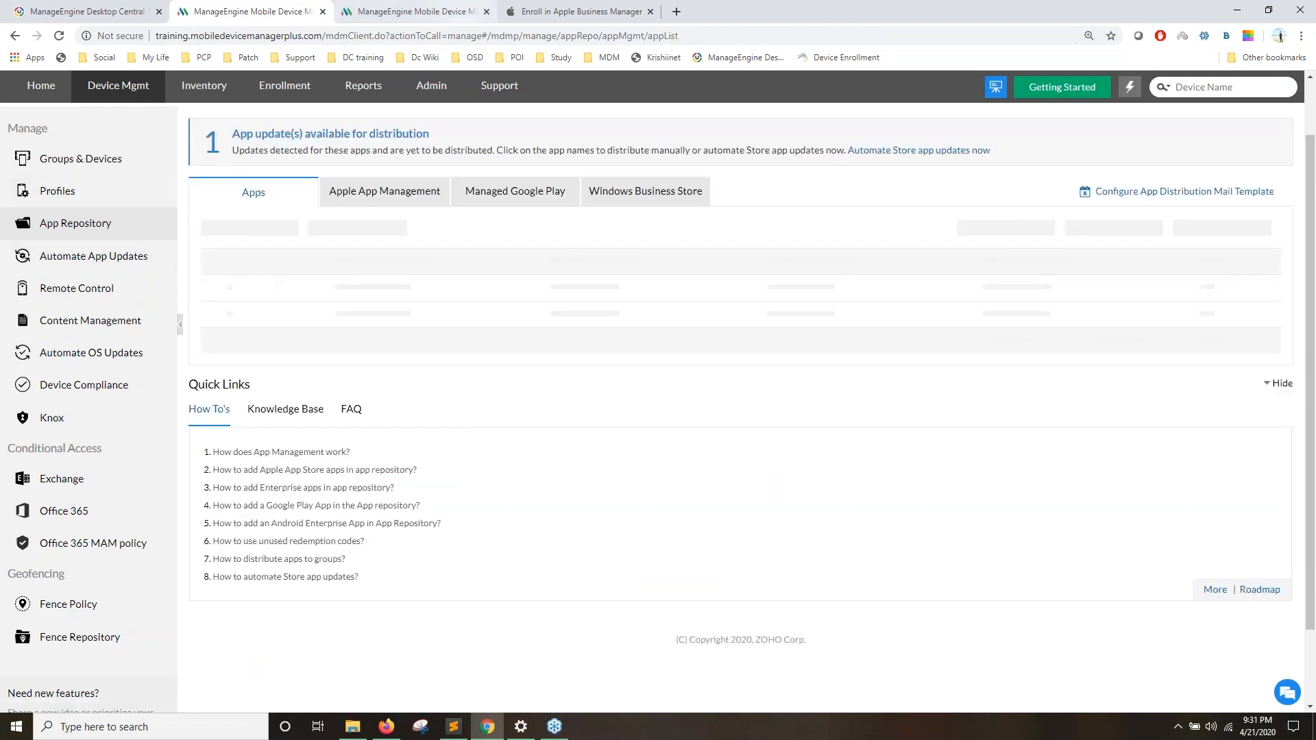
Step: Sync the apps from Managed Google Play again
click(515, 194)
click(308, 200)
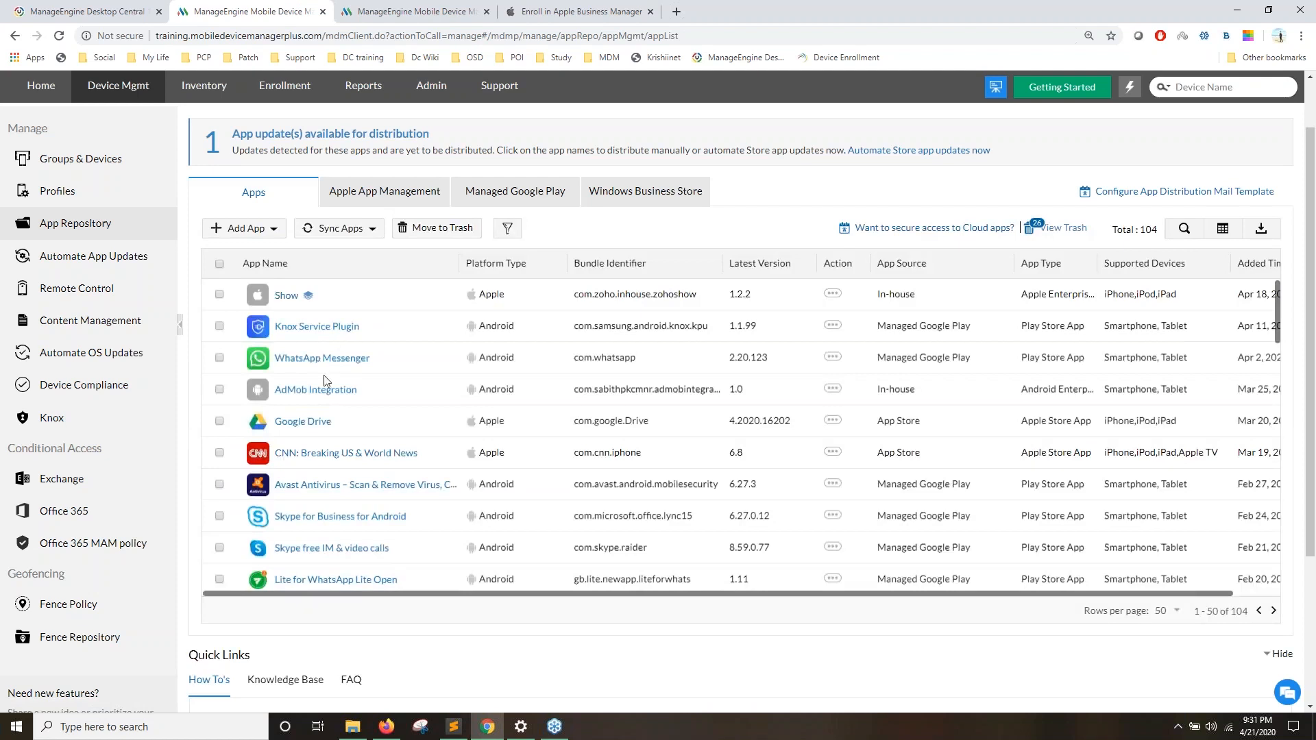
scroll(324, 382, down, 2)
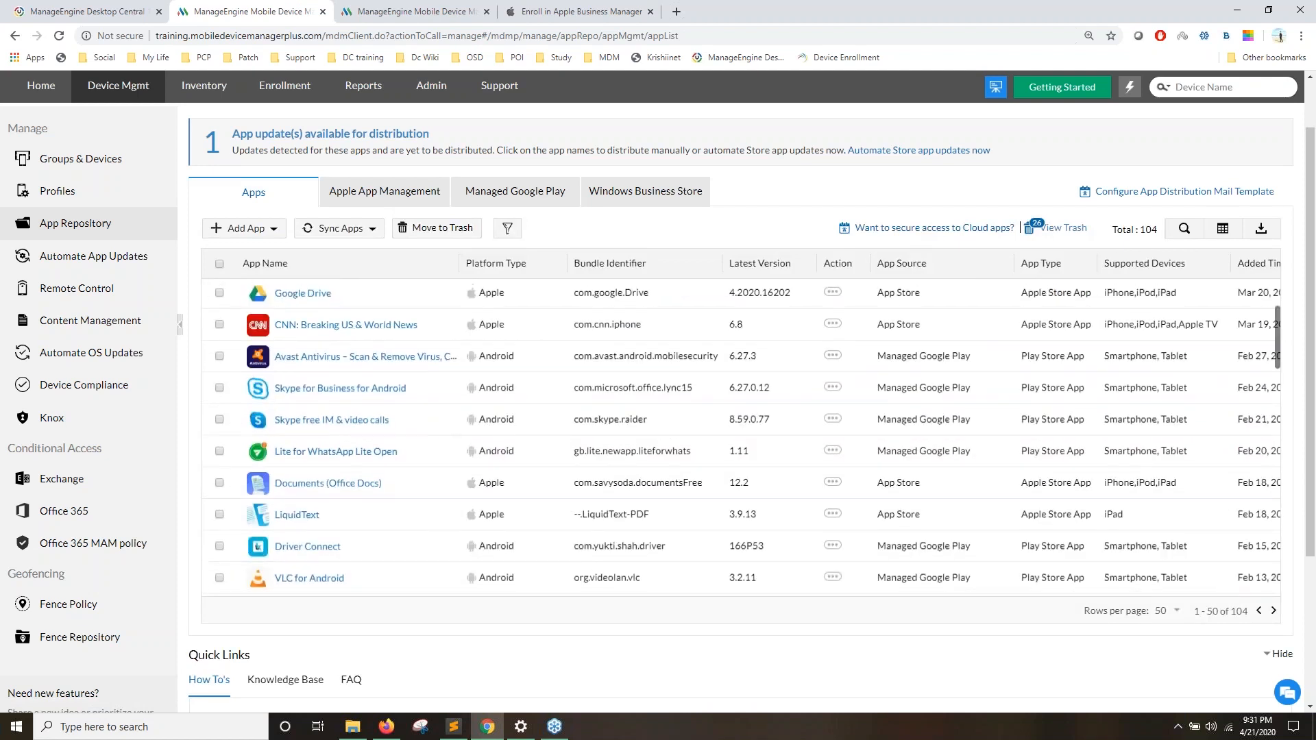
Step: Filter app names by 'zoho' and open Zoho Cliq's permission settings
click(1183, 229)
click(284, 295)
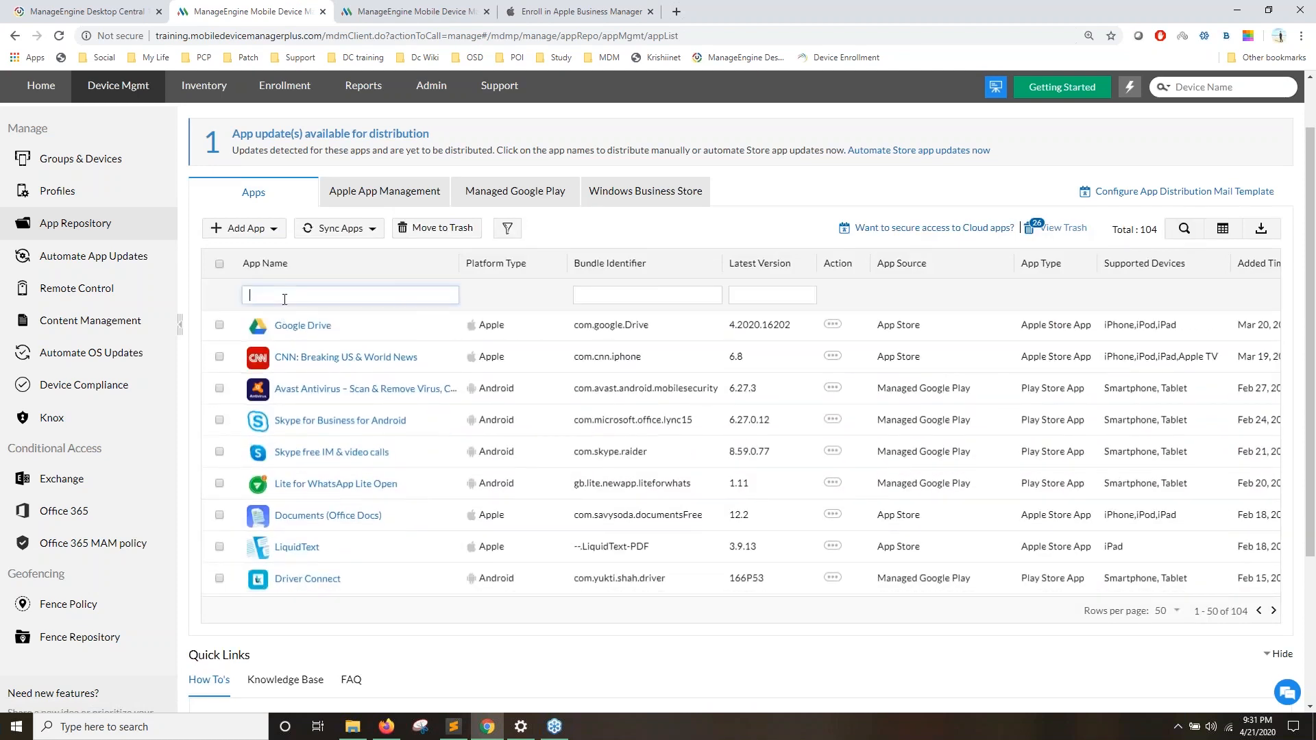
text(zoho)
key(Return)
scroll(861, 462, down, 2)
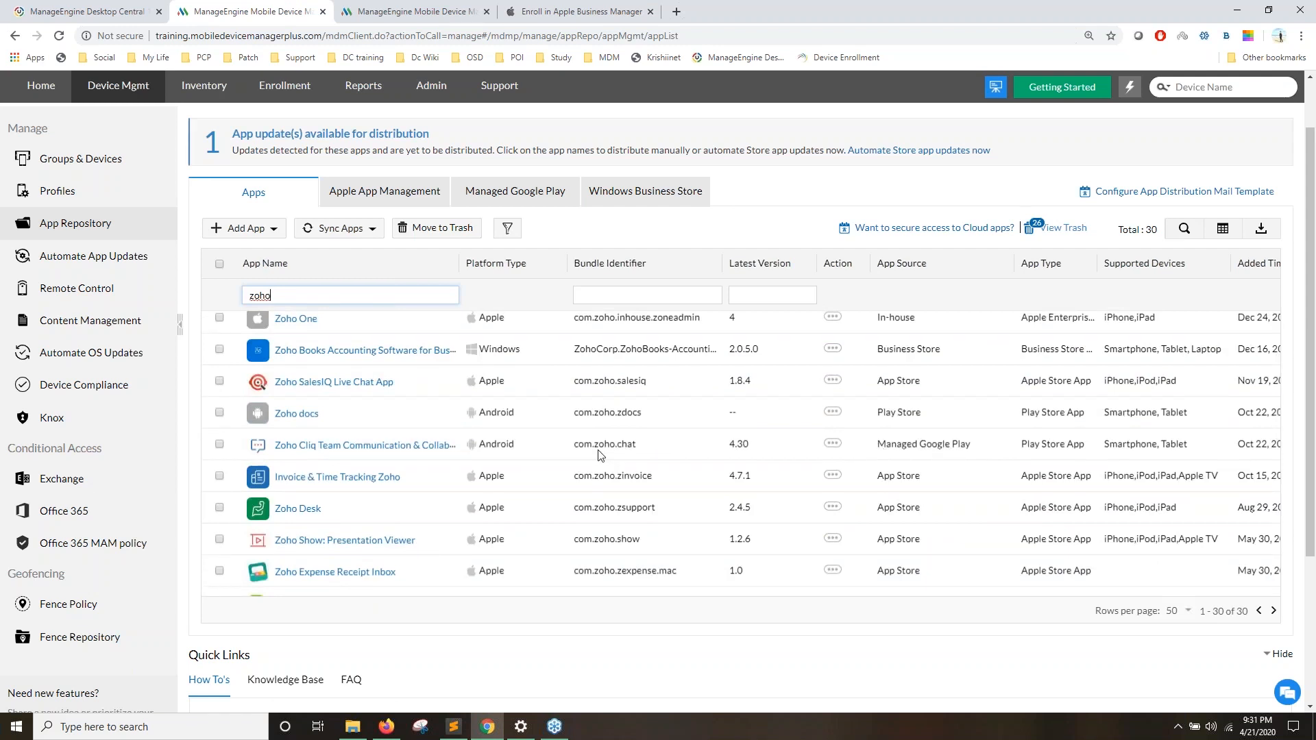
click(308, 445)
click(270, 344)
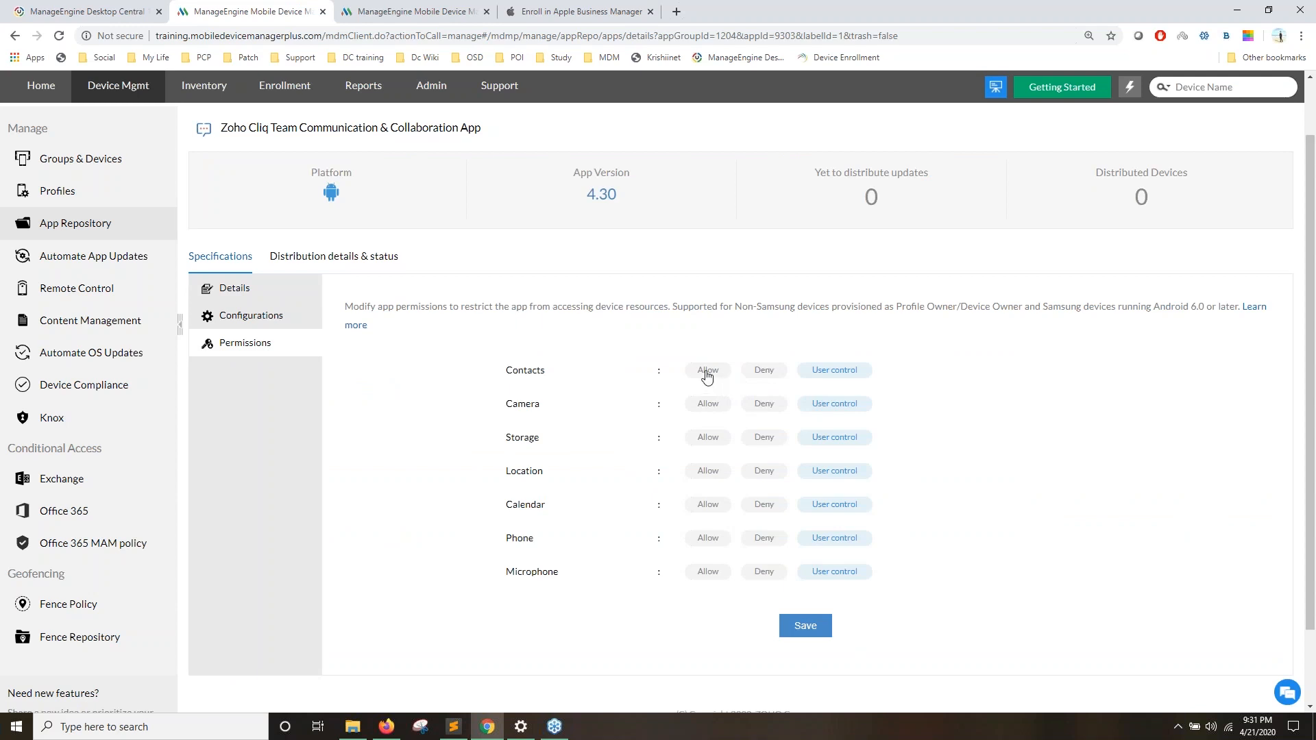
Step: Set Zoho Cliq's Camera and Location permissions to Allow, leaving the rest under User control
click(706, 406)
click(701, 473)
scroll(762, 351, up, 1)
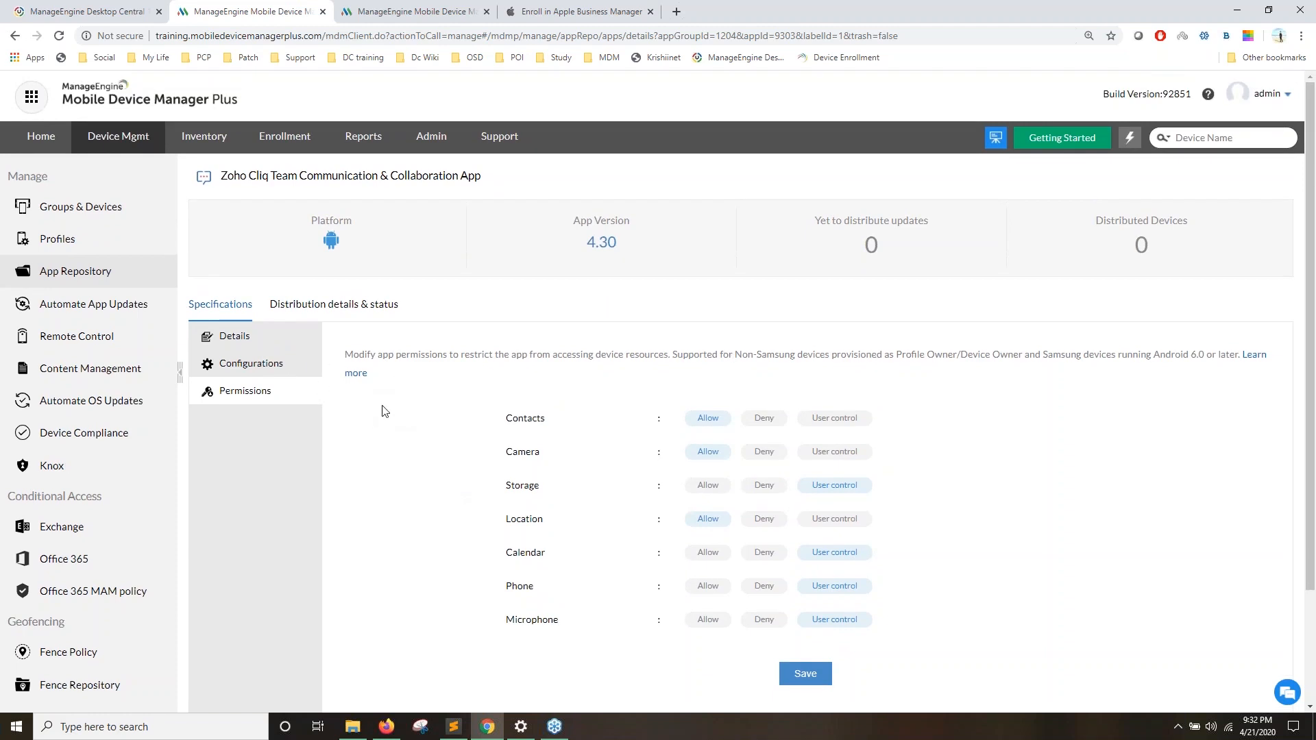
scroll(402, 391, down, 2)
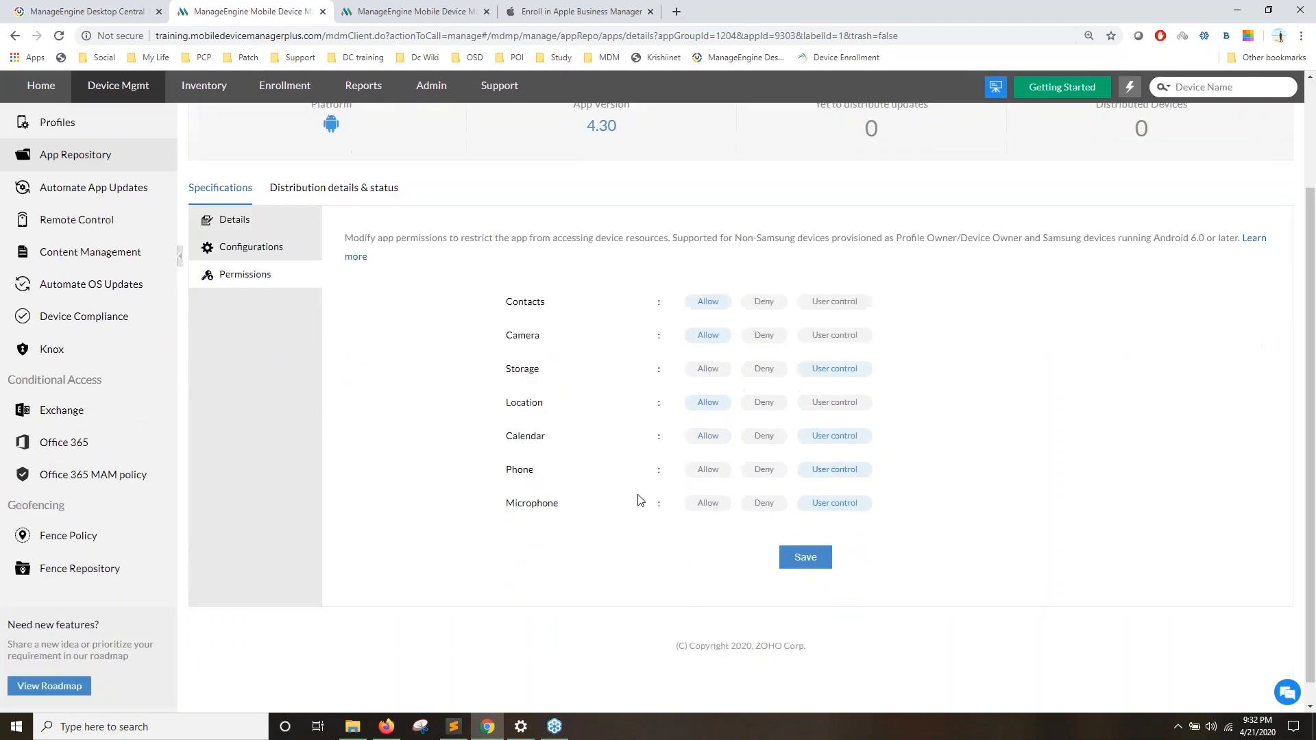
scroll(516, 404, up, 2)
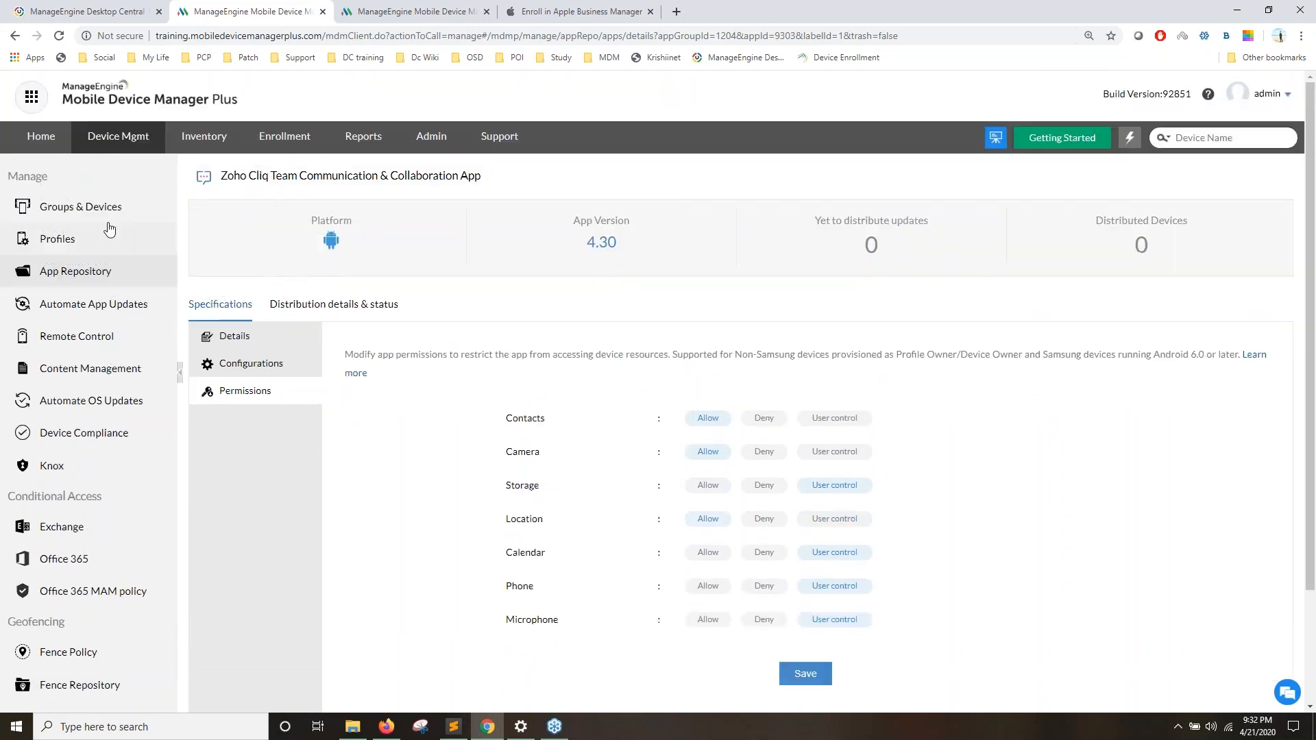
Step: Select the UPPCL Test device, start Distribute App, then cancel and close the downloader page
click(106, 223)
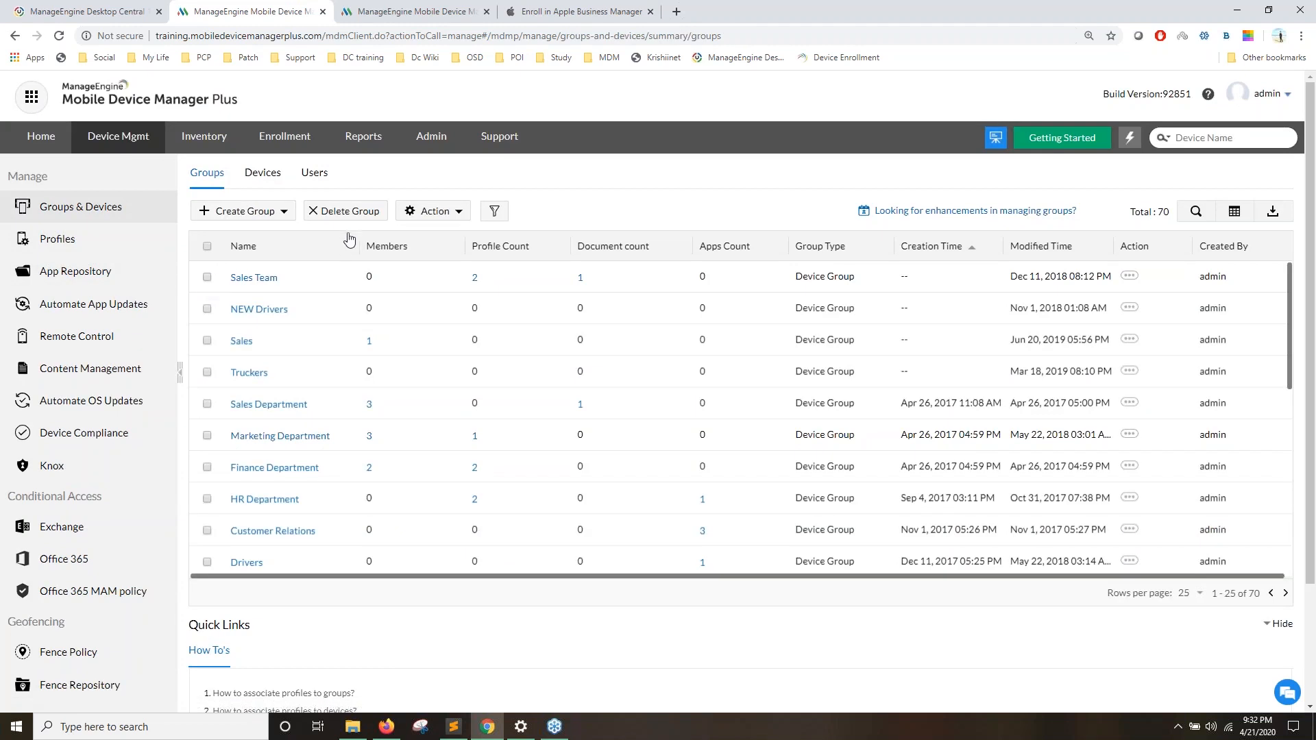
click(264, 181)
click(207, 276)
click(323, 211)
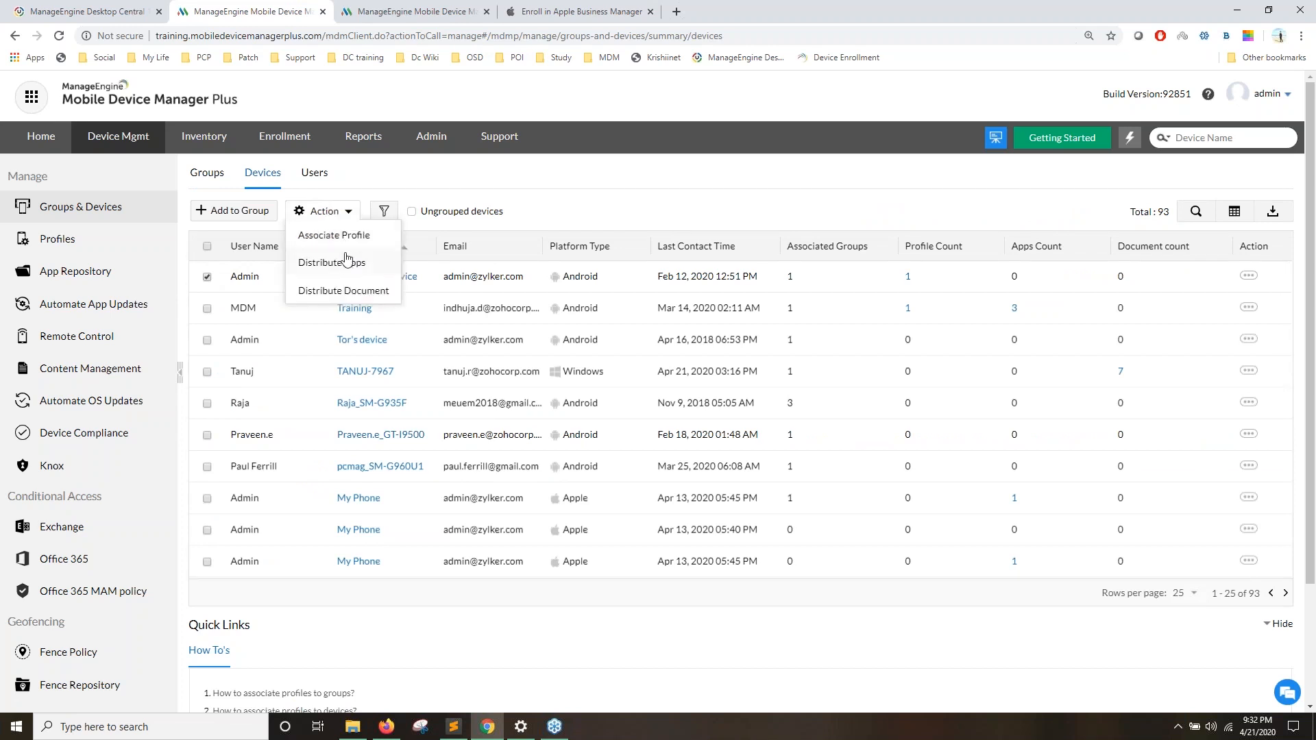
click(346, 262)
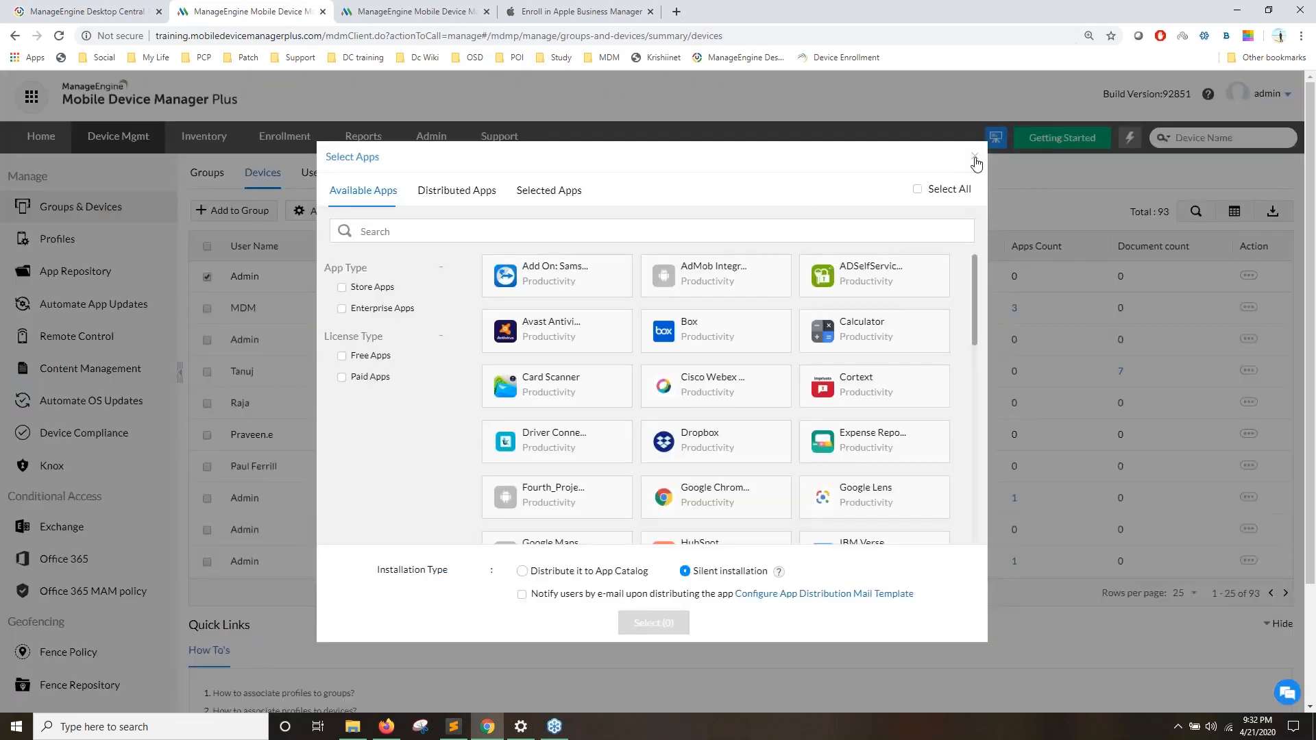
click(973, 158)
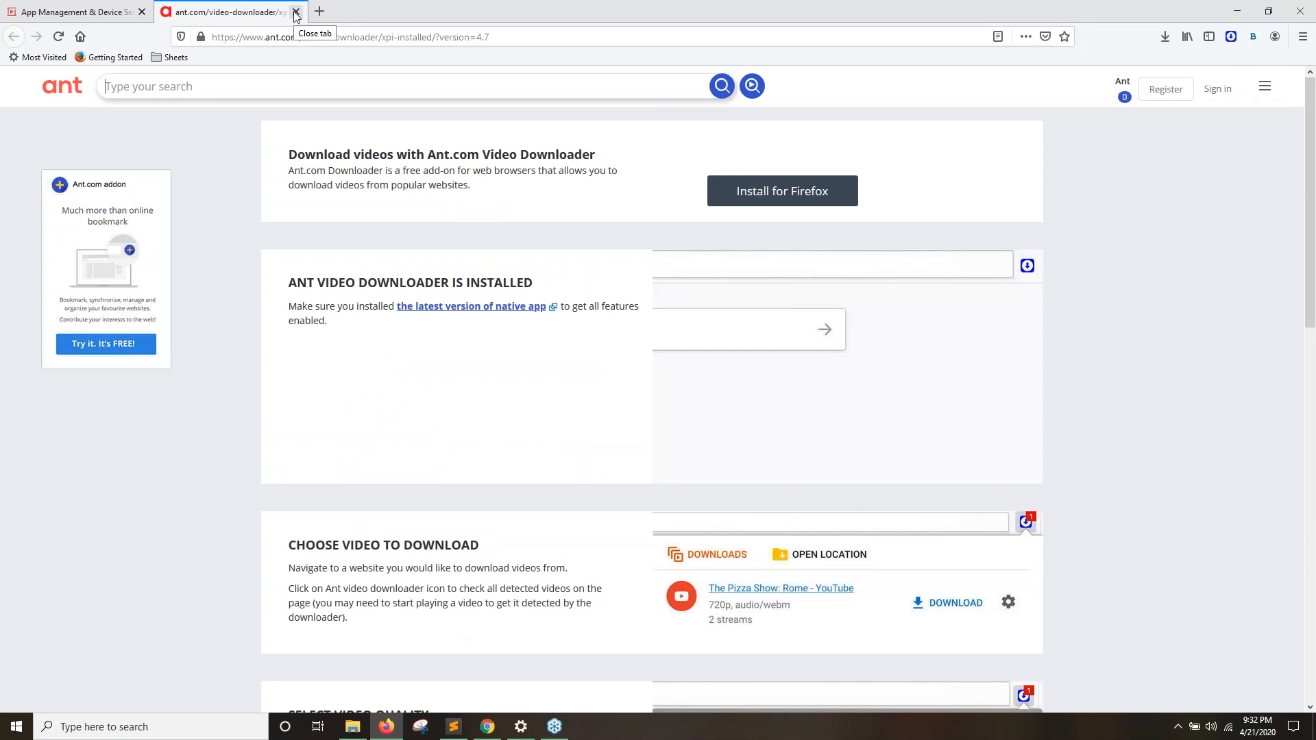
click(296, 13)
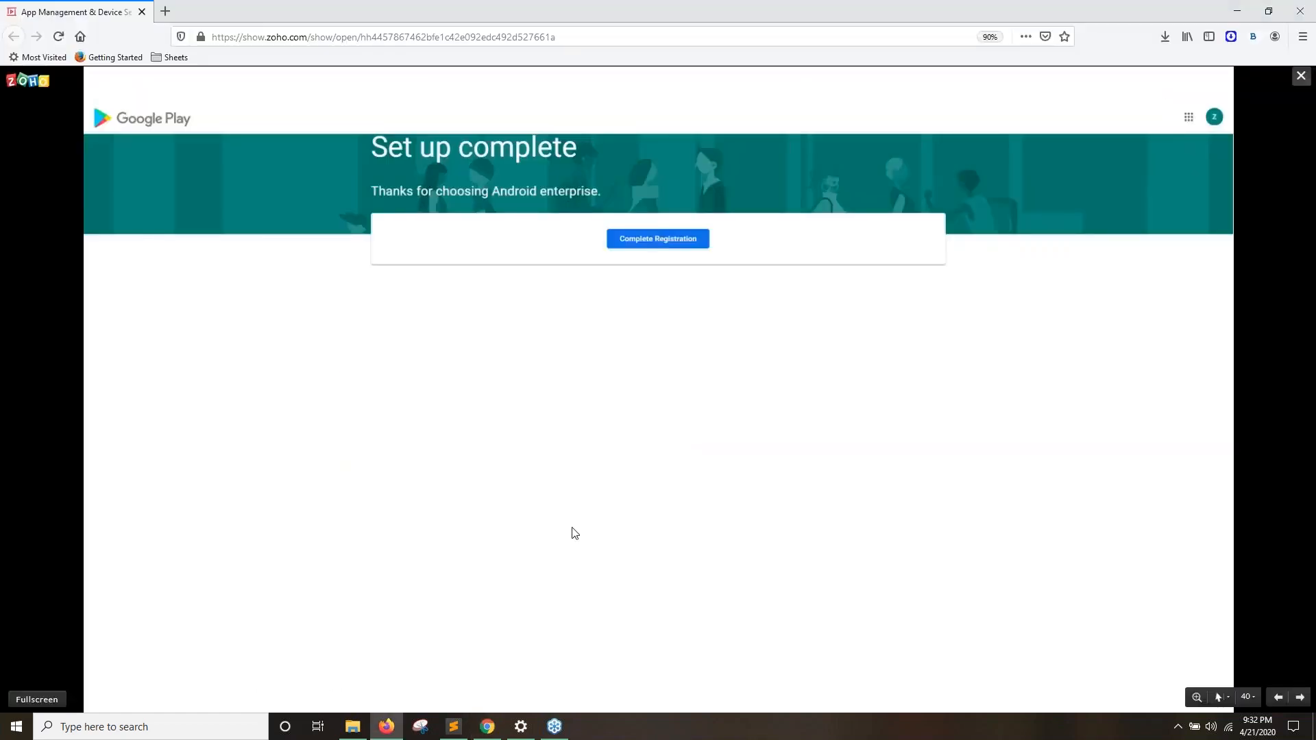
Step: Advance the slideshow to slide 47, 'On the device…', showing Steps #4–#6
click(570, 532)
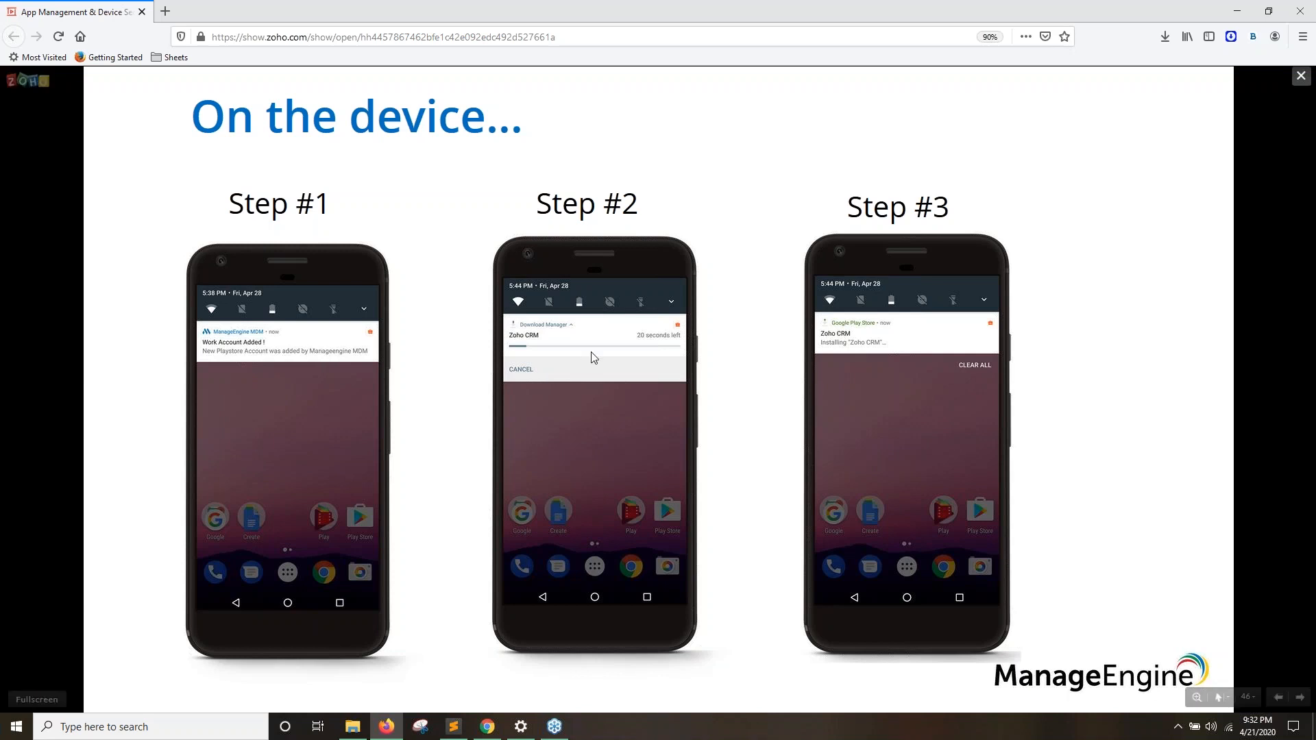
click(562, 362)
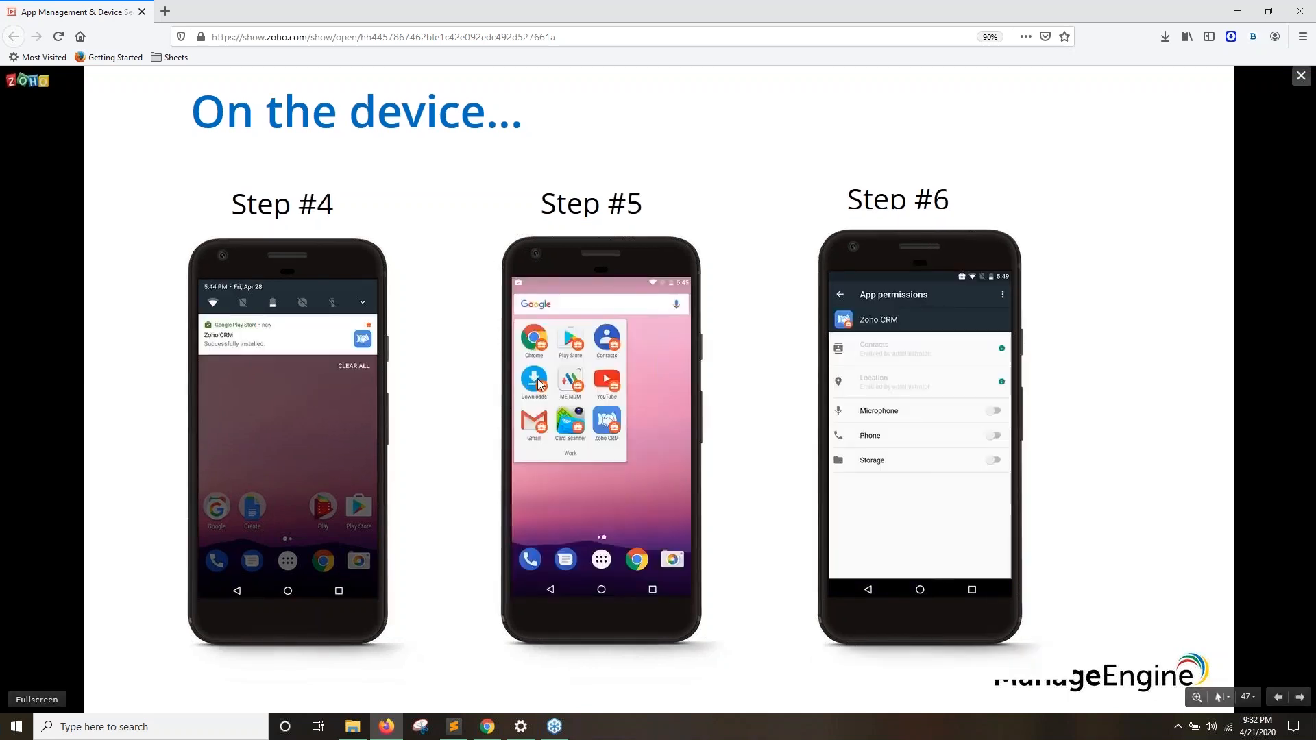
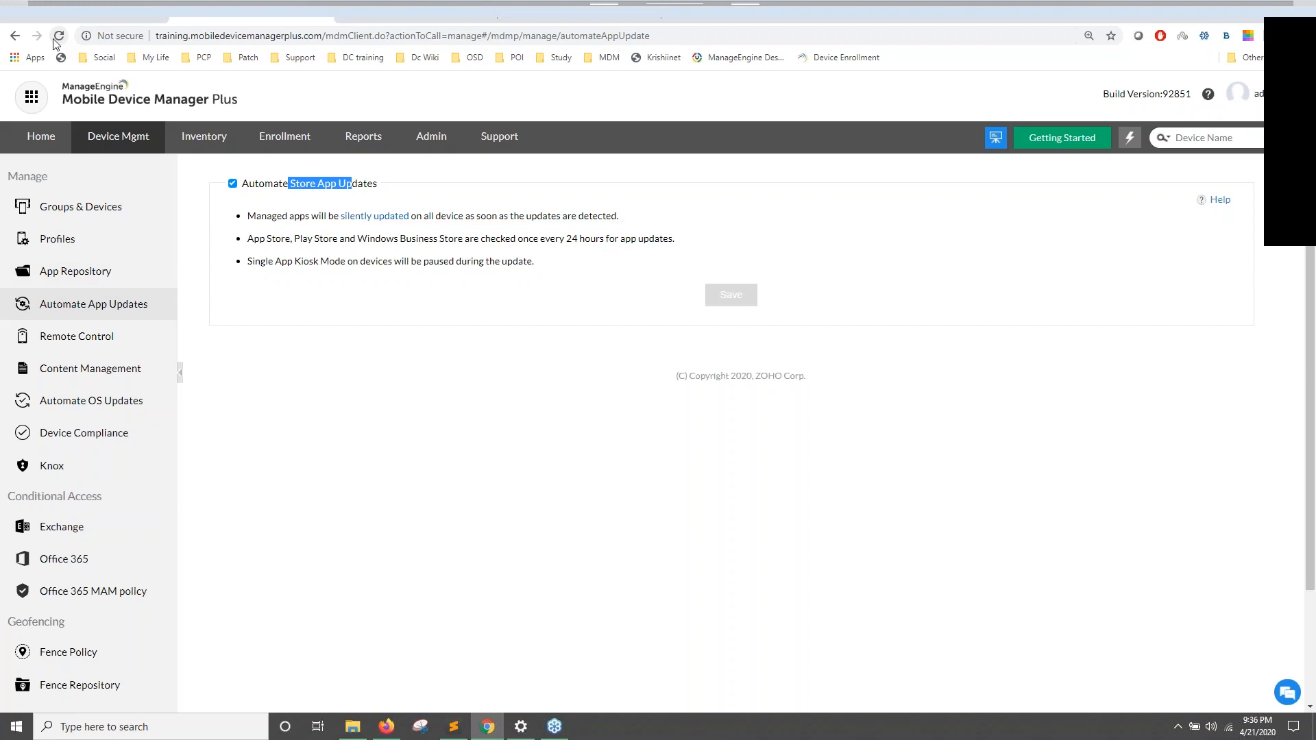
Step: Switch to the training server's tab and open App Repository under Device Mgmt
click(241, 19)
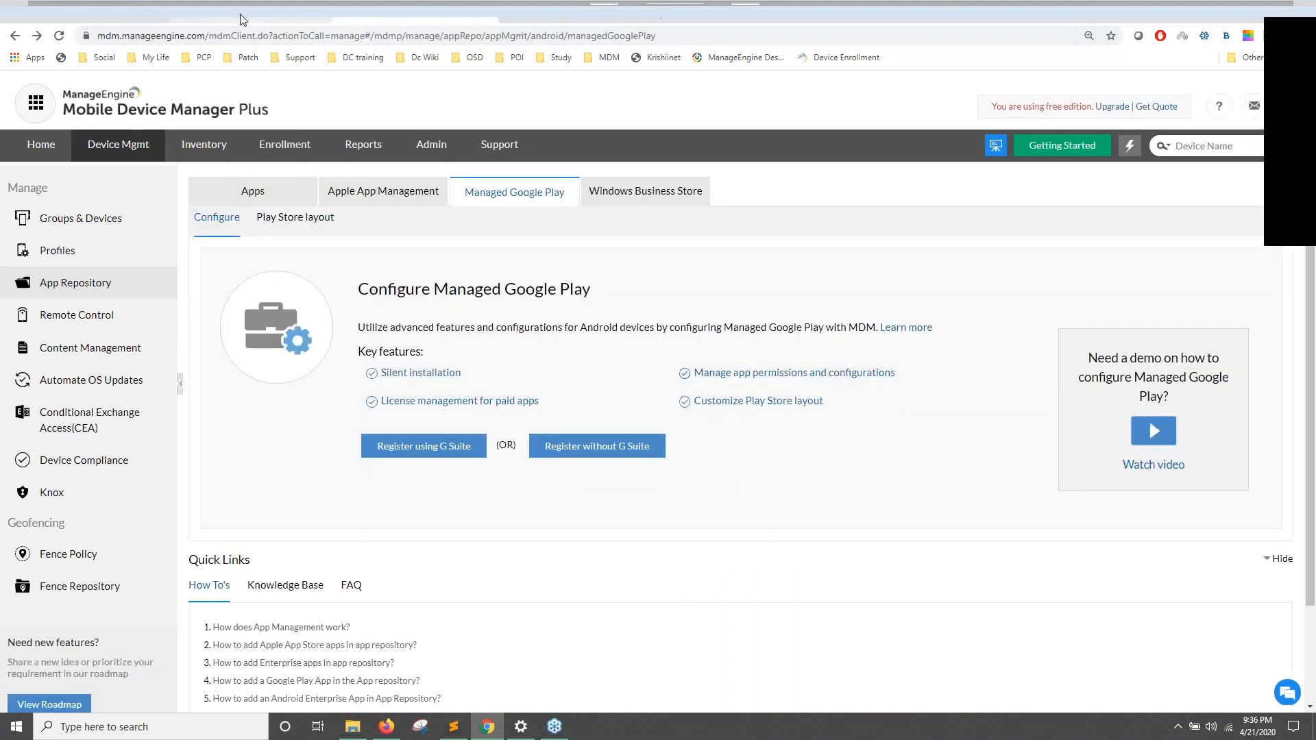
click(241, 19)
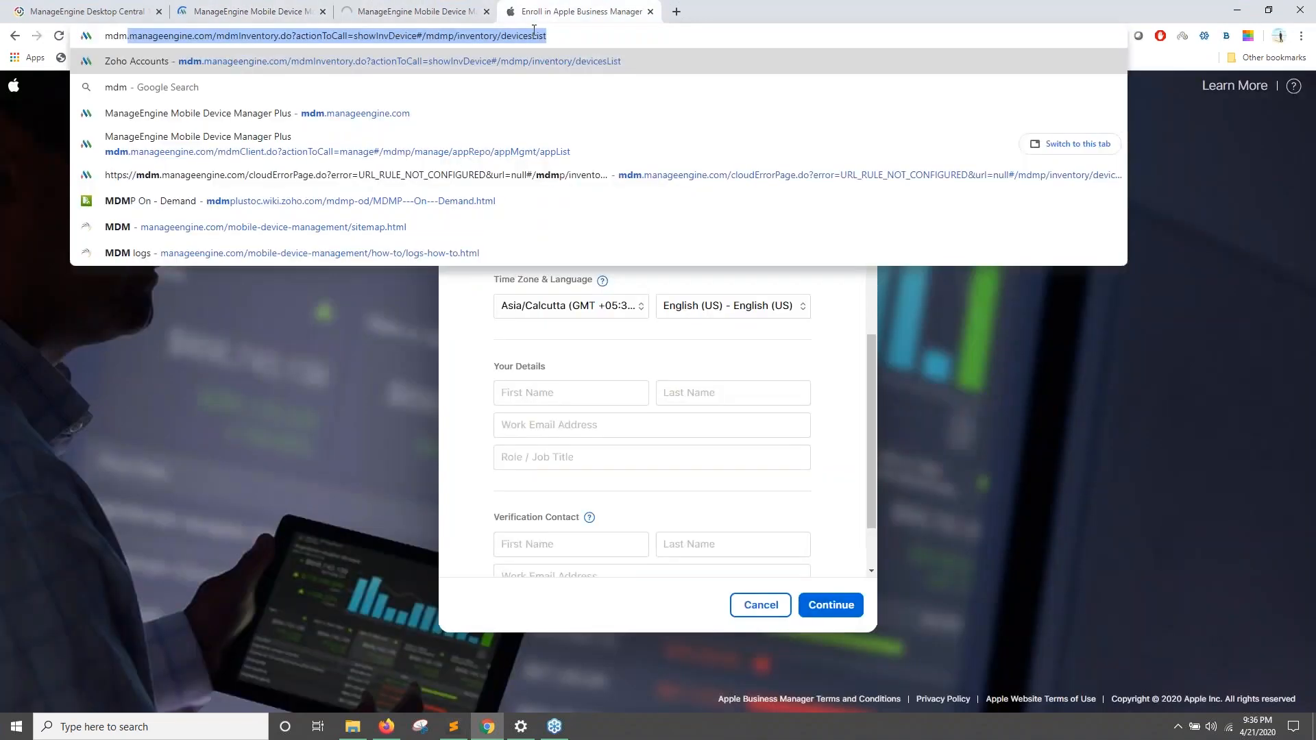
key(Return)
click(398, 12)
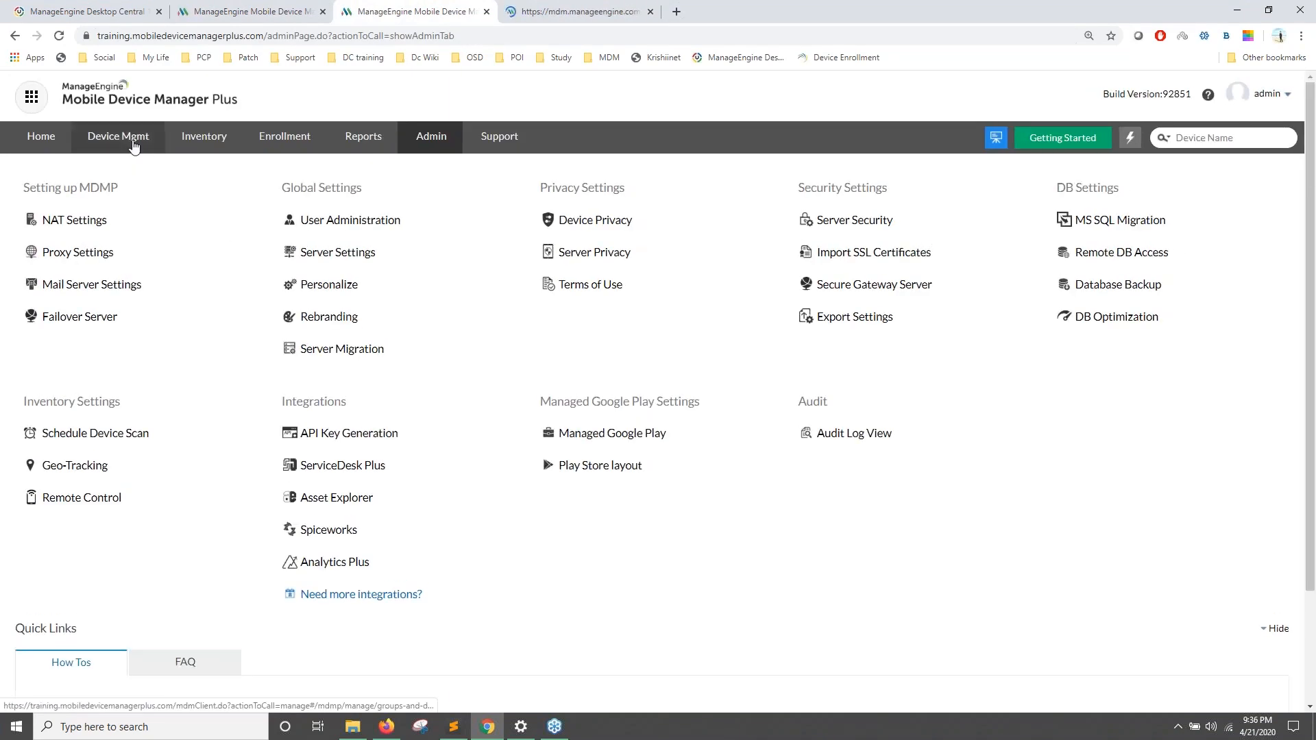
click(134, 145)
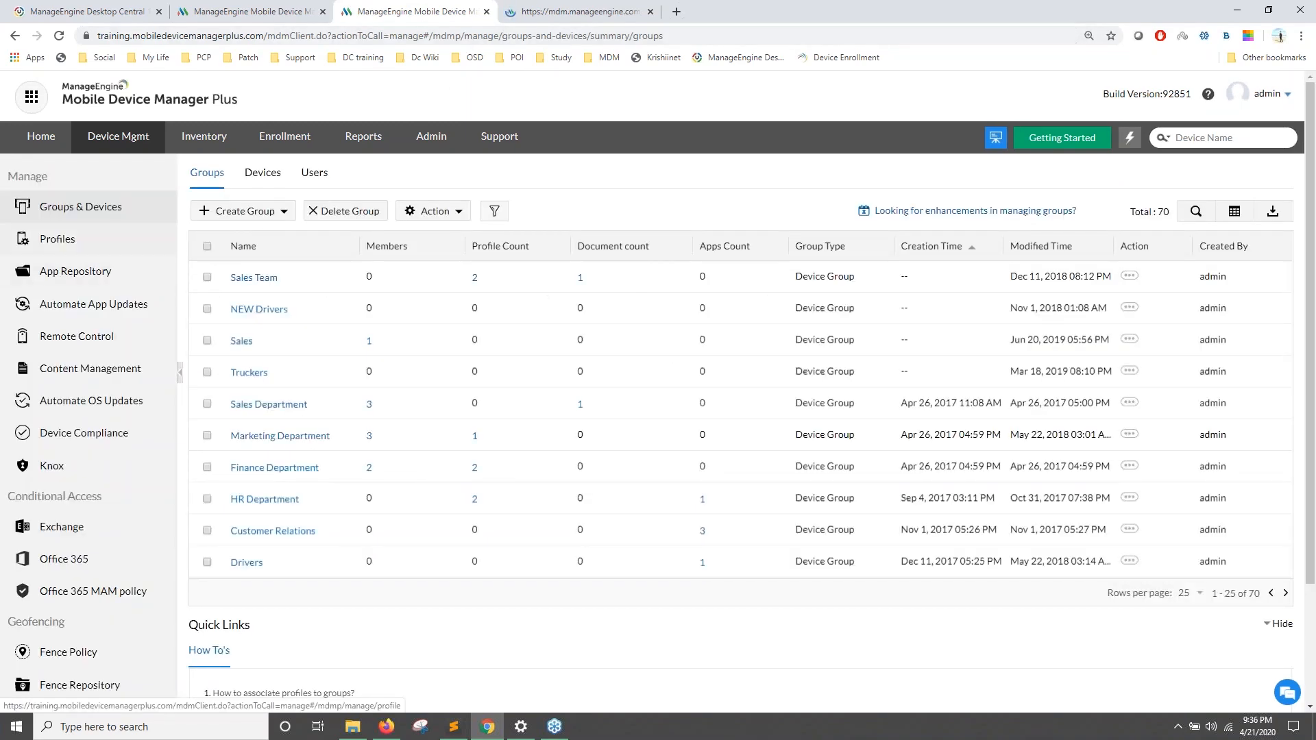
click(94, 274)
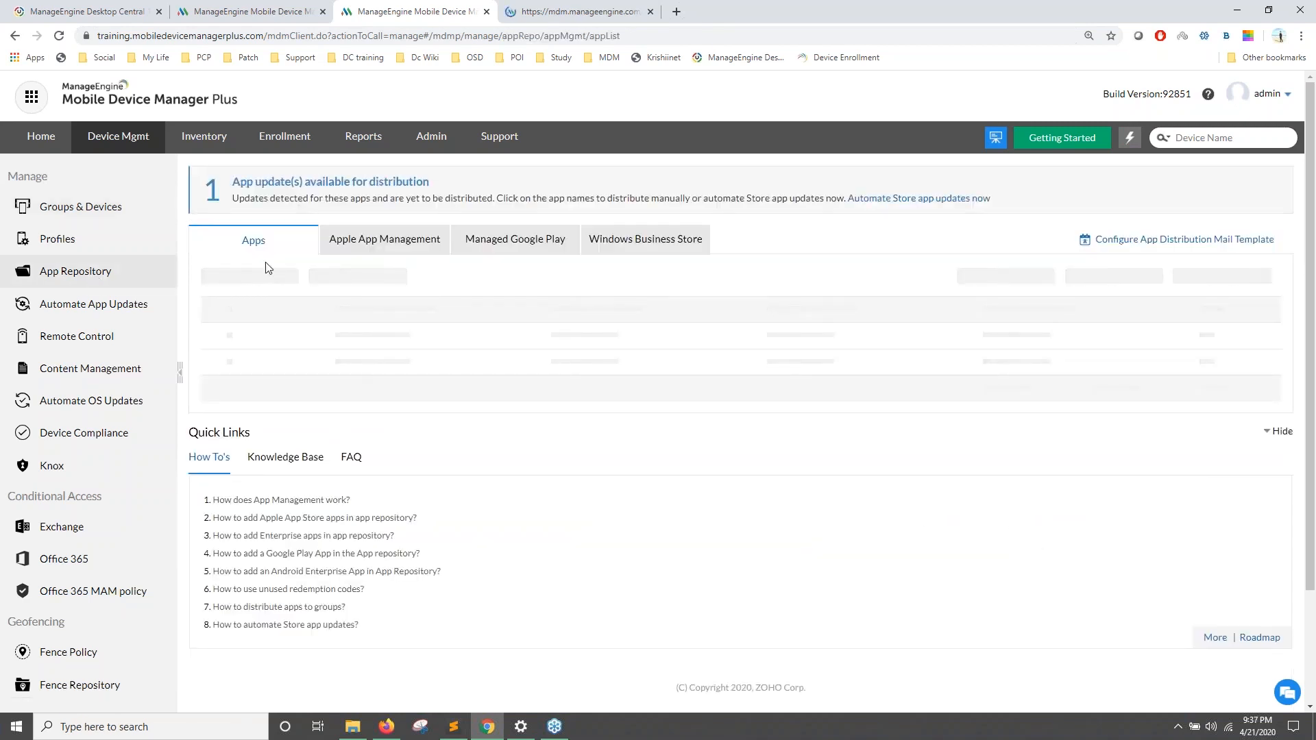
Step: Back out of the Apple enterprise app form and start adding an Android Enterprise App
click(268, 277)
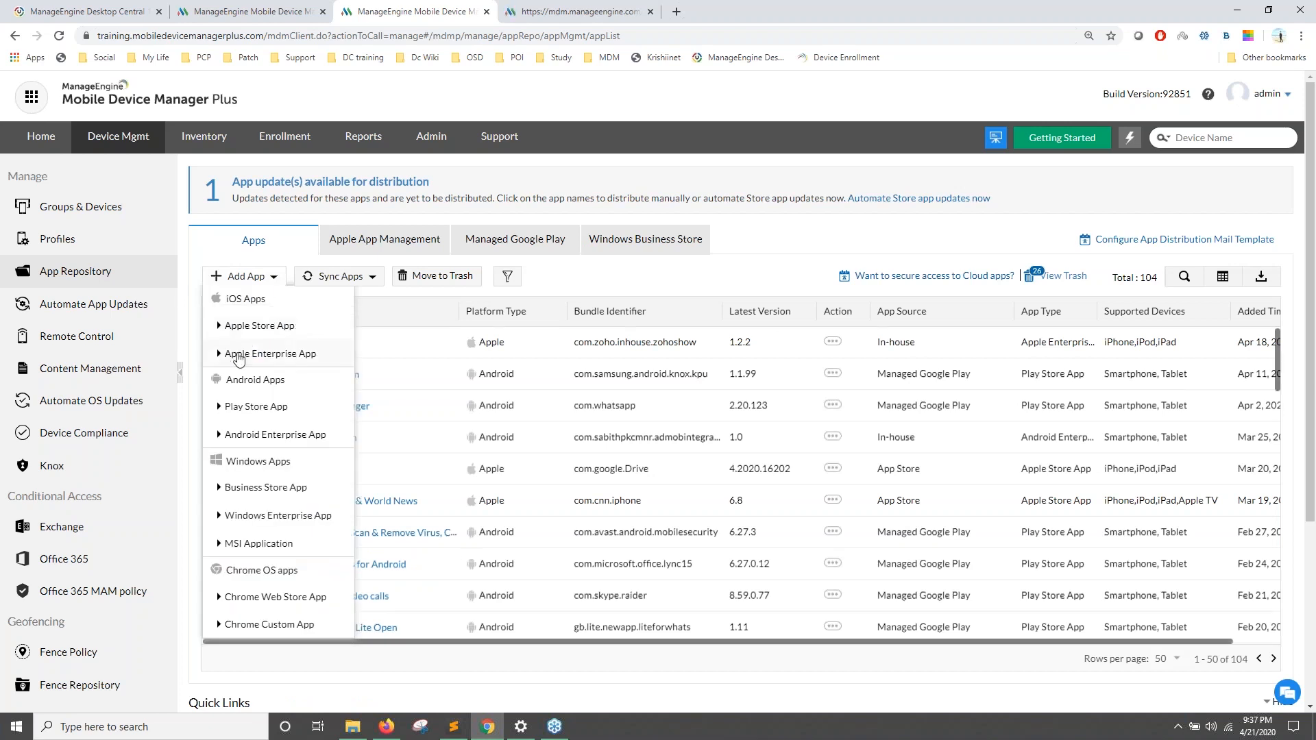
click(294, 356)
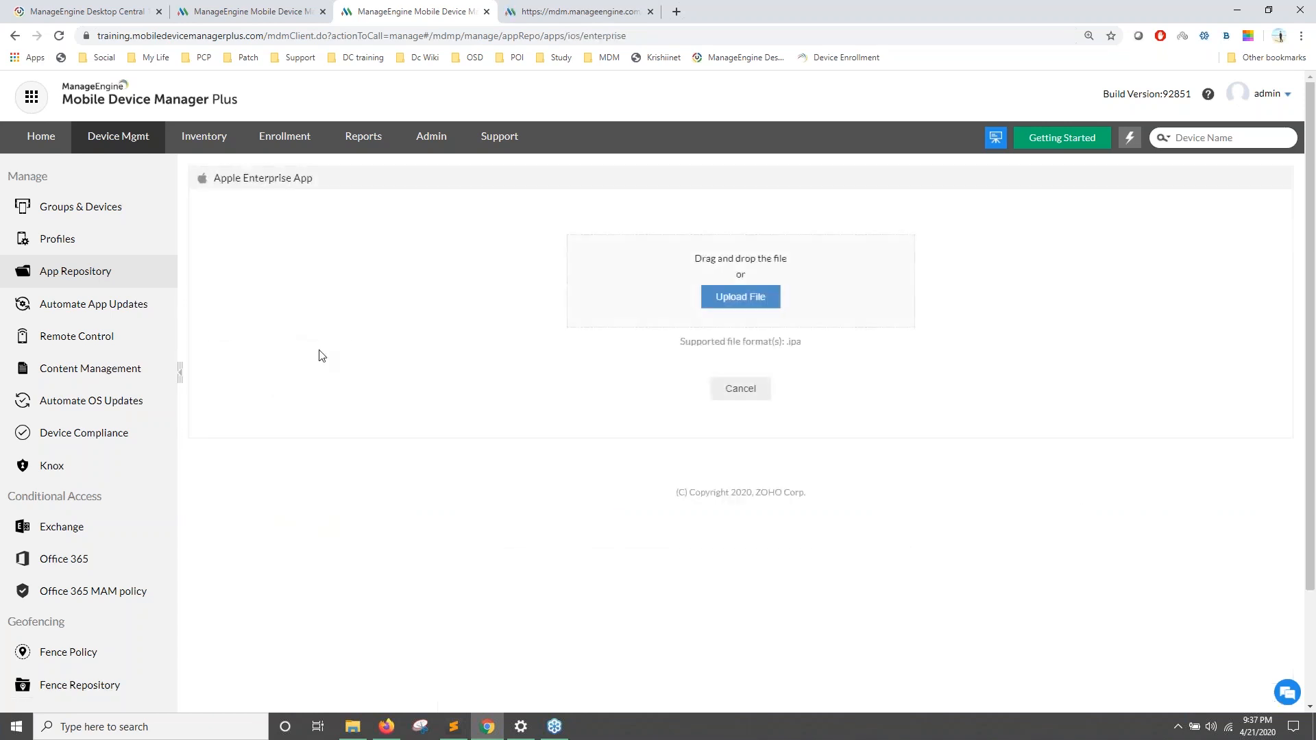
click(132, 286)
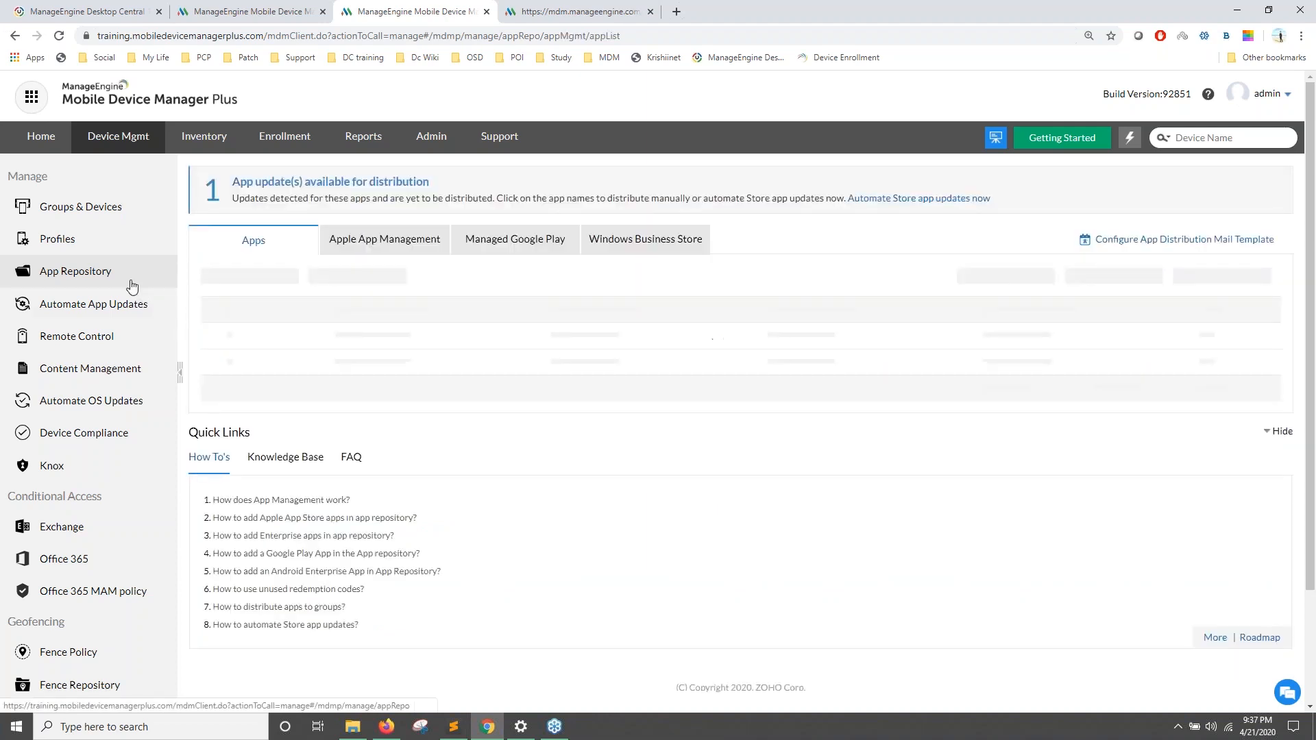
click(239, 275)
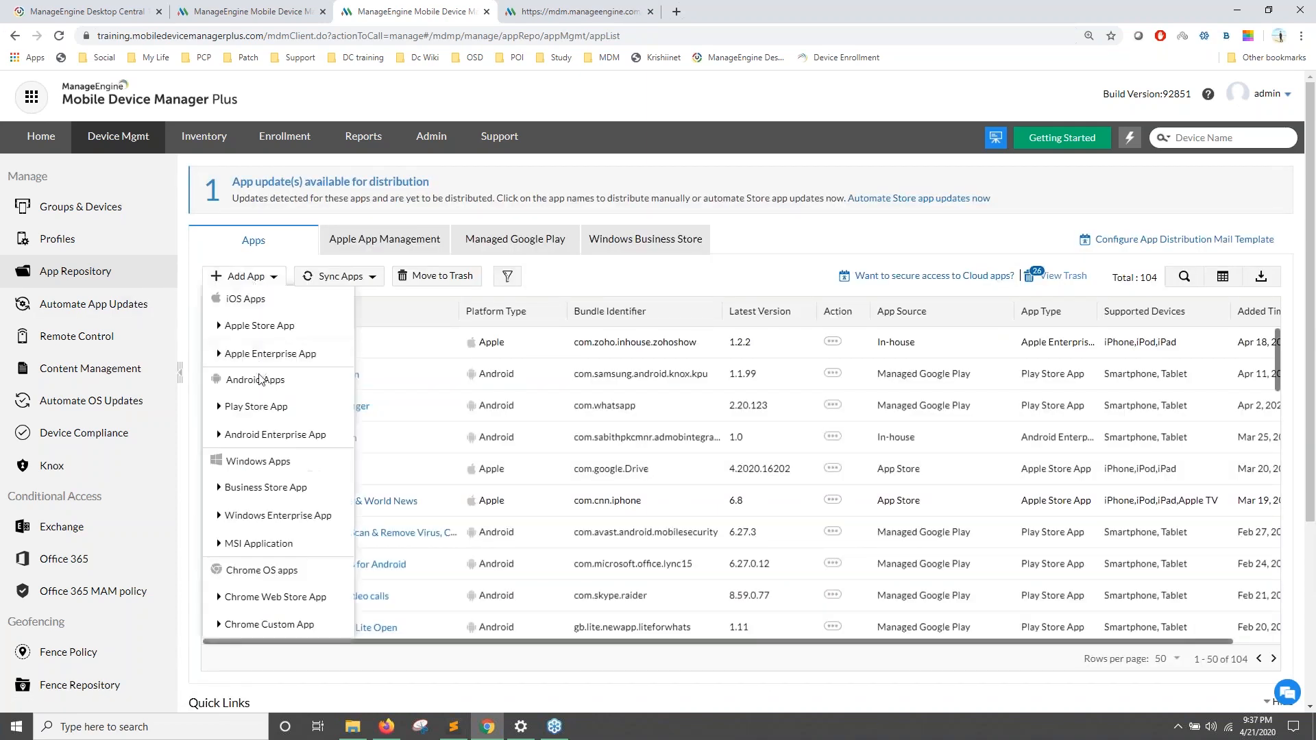
click(268, 435)
Step: Upload Z_Delivery_1.01.apk as the Z Delivery app and save it
click(734, 302)
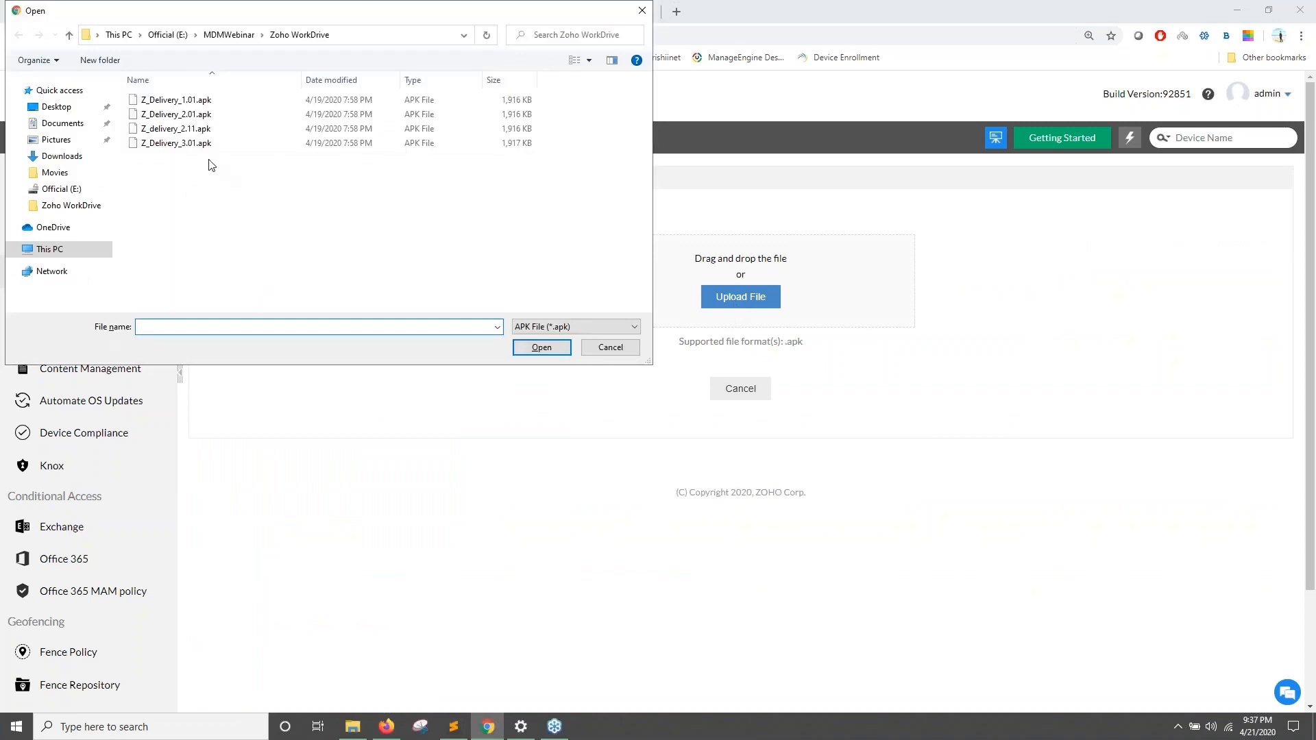
click(201, 107)
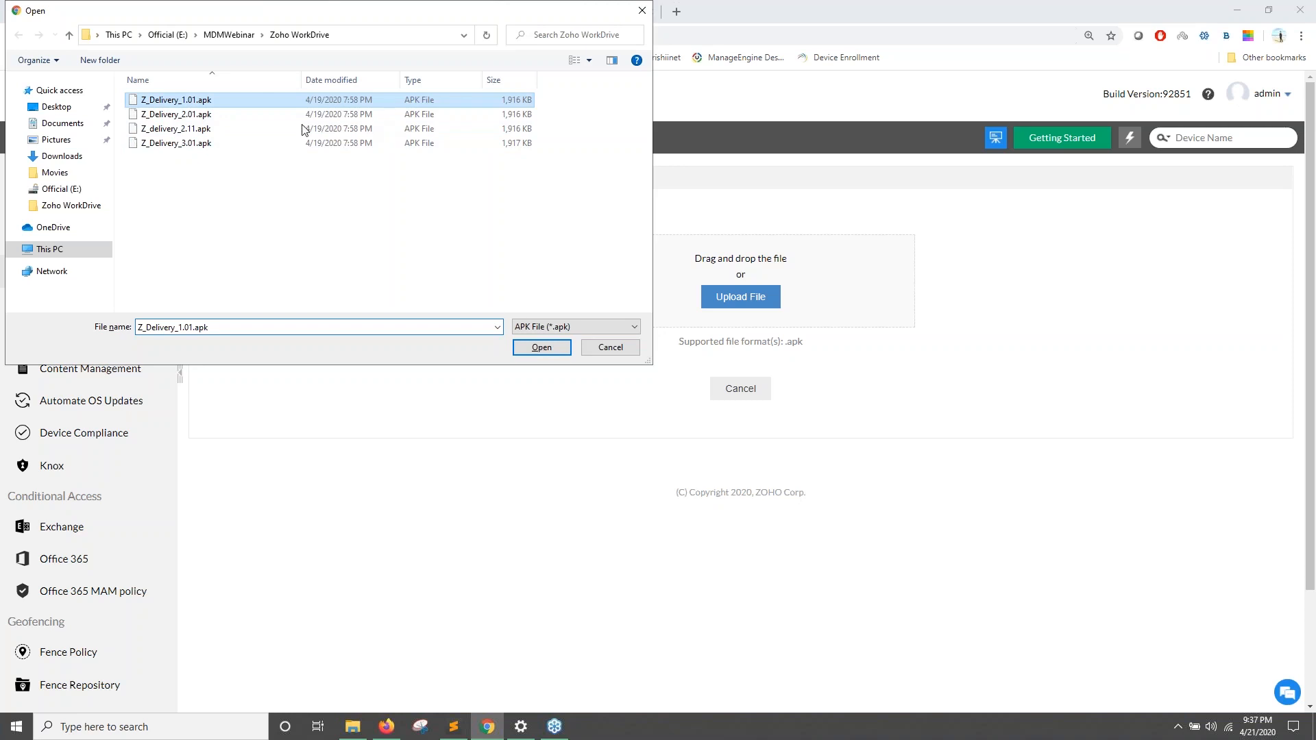
key(Return)
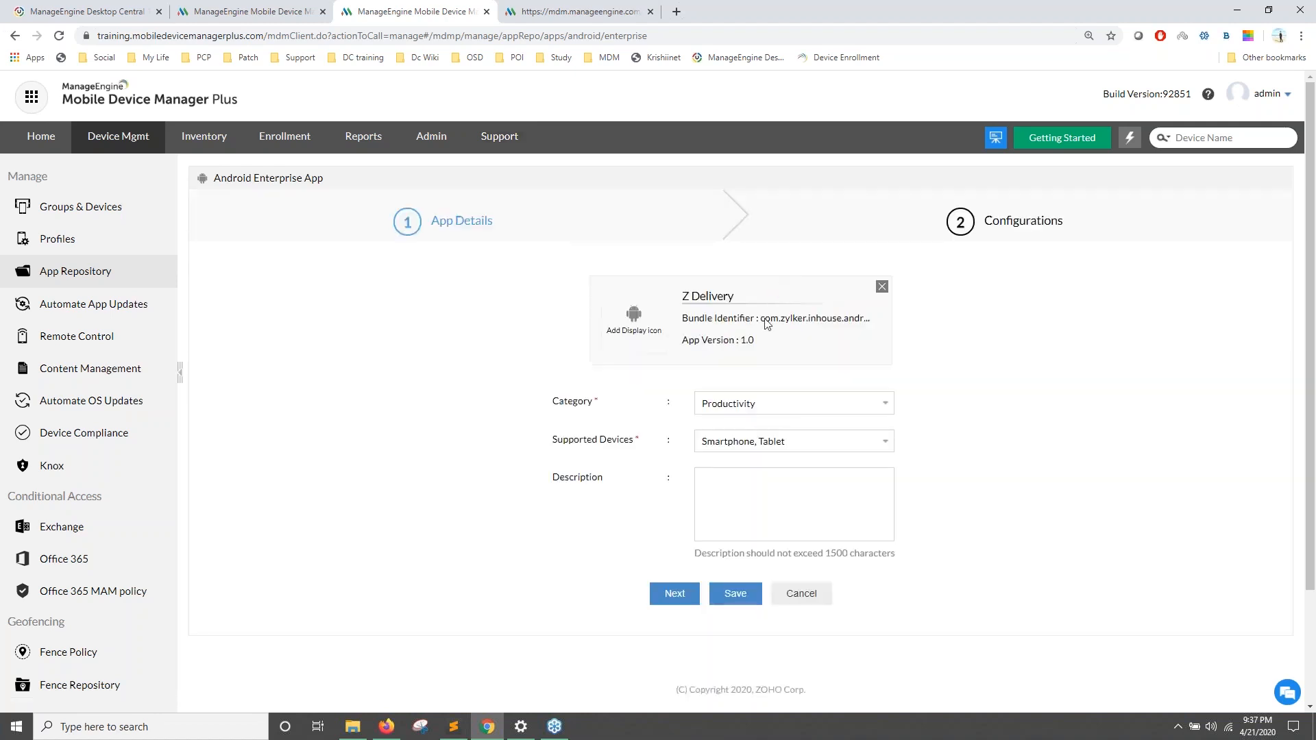
drag(684, 296, 744, 296)
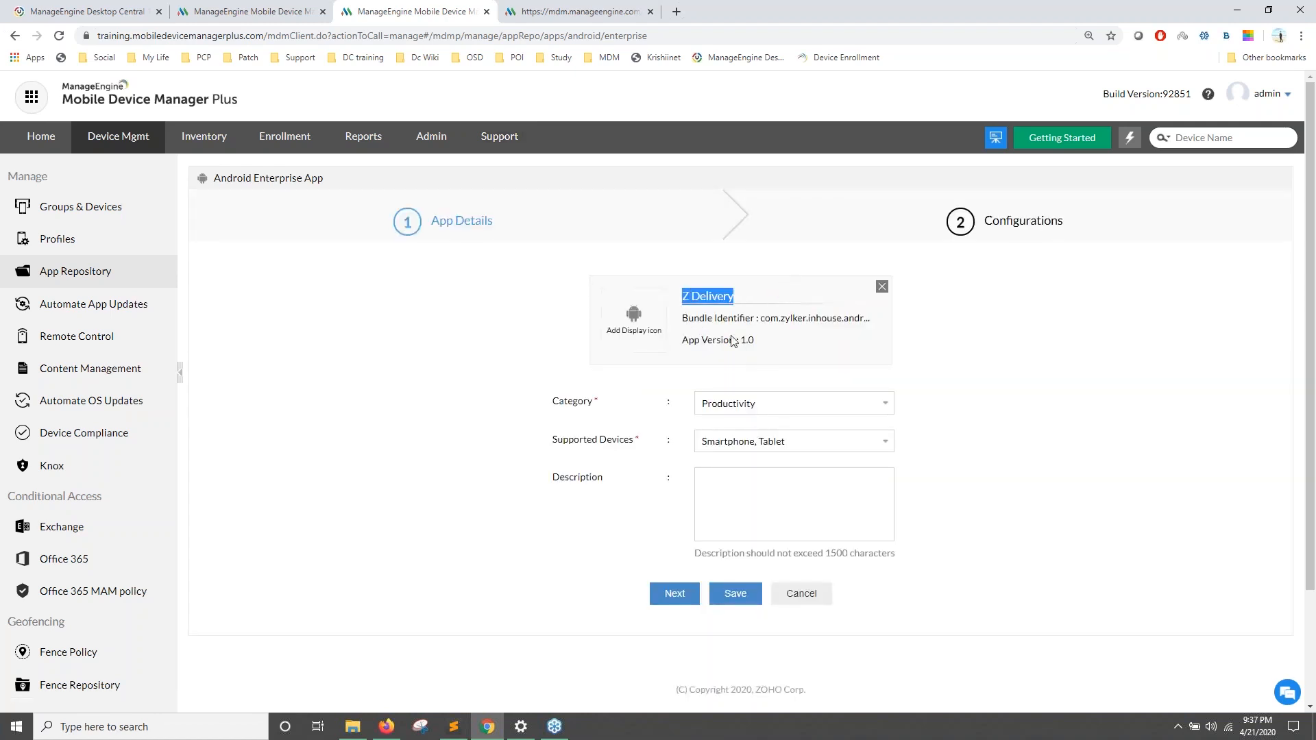
scroll(672, 554, down, 1)
click(672, 549)
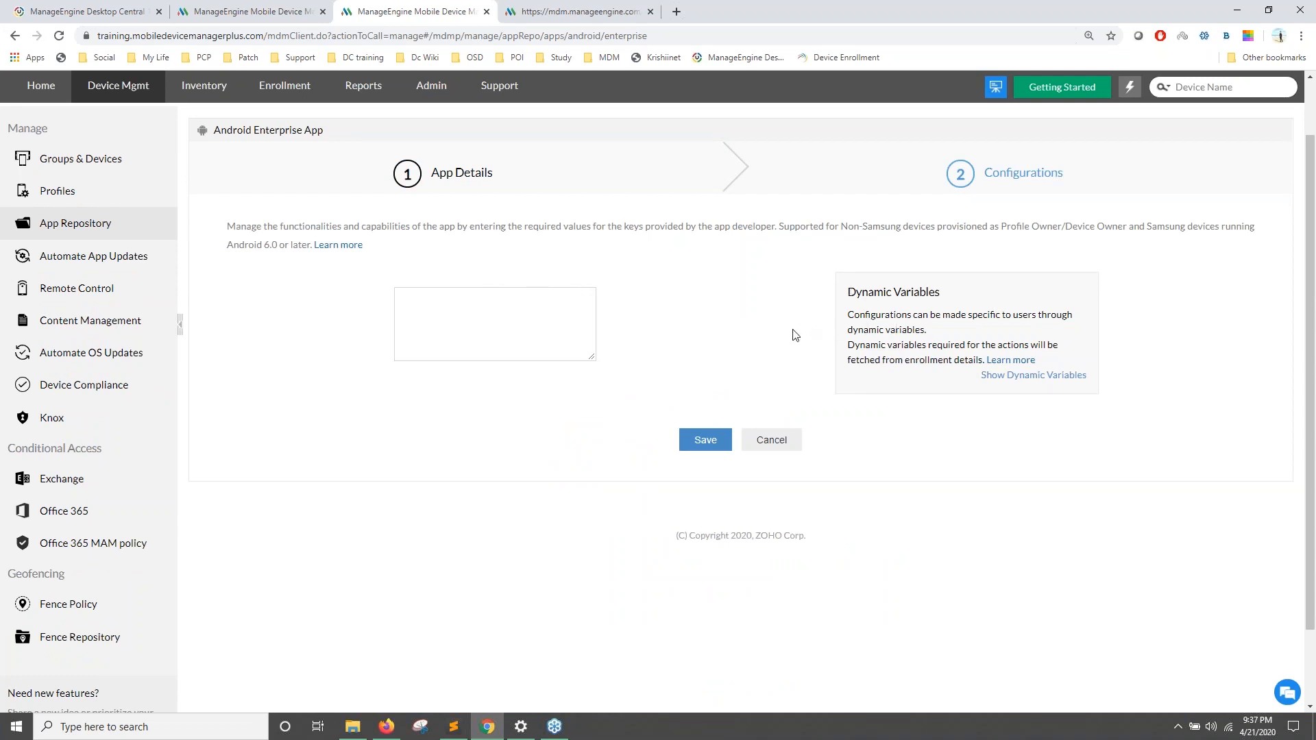
click(710, 444)
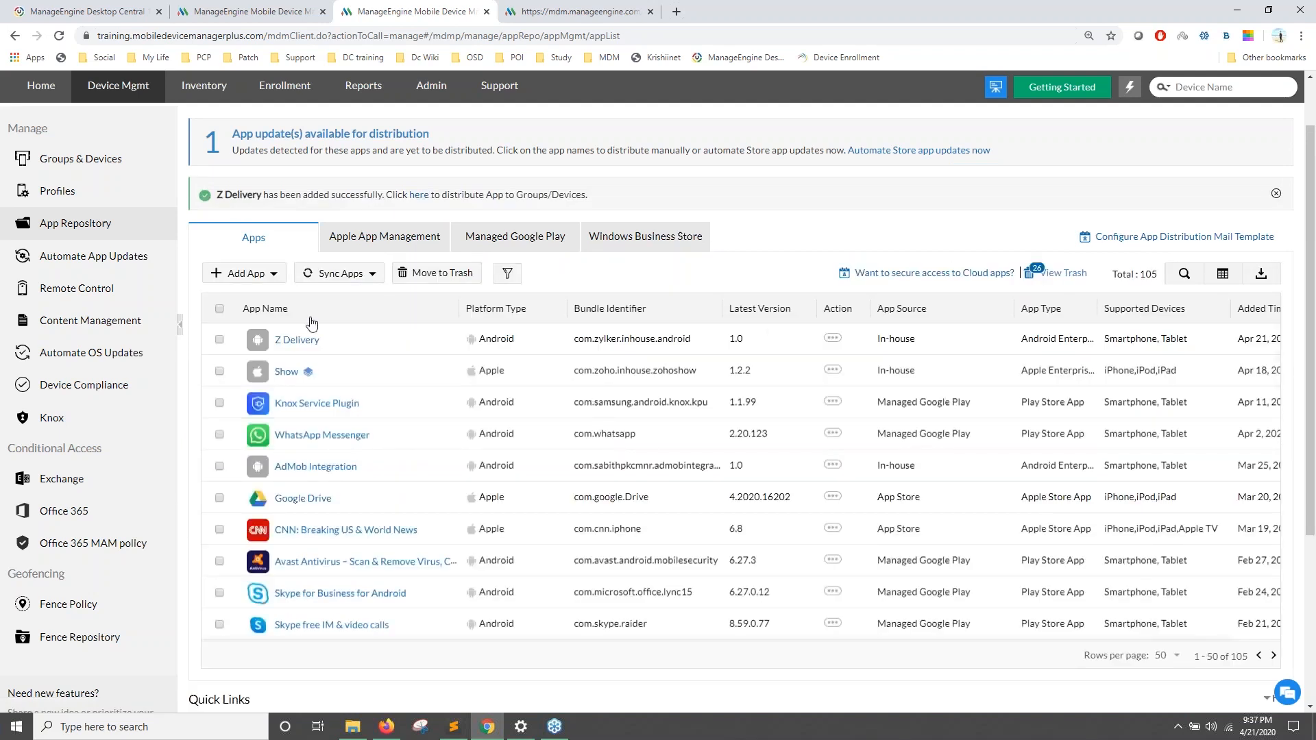
Step: Pick Z Delivery for the first Admin device under Distribute Apps, then close without distributing
click(416, 197)
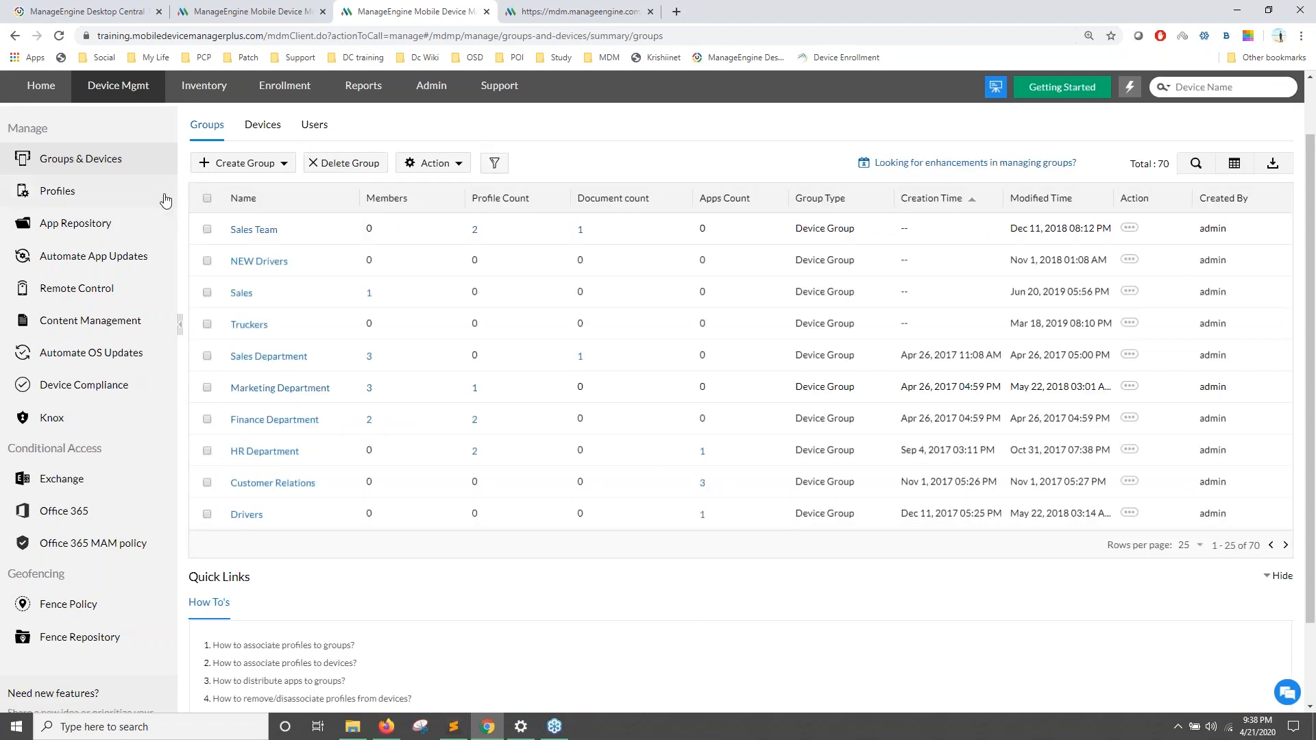
click(258, 130)
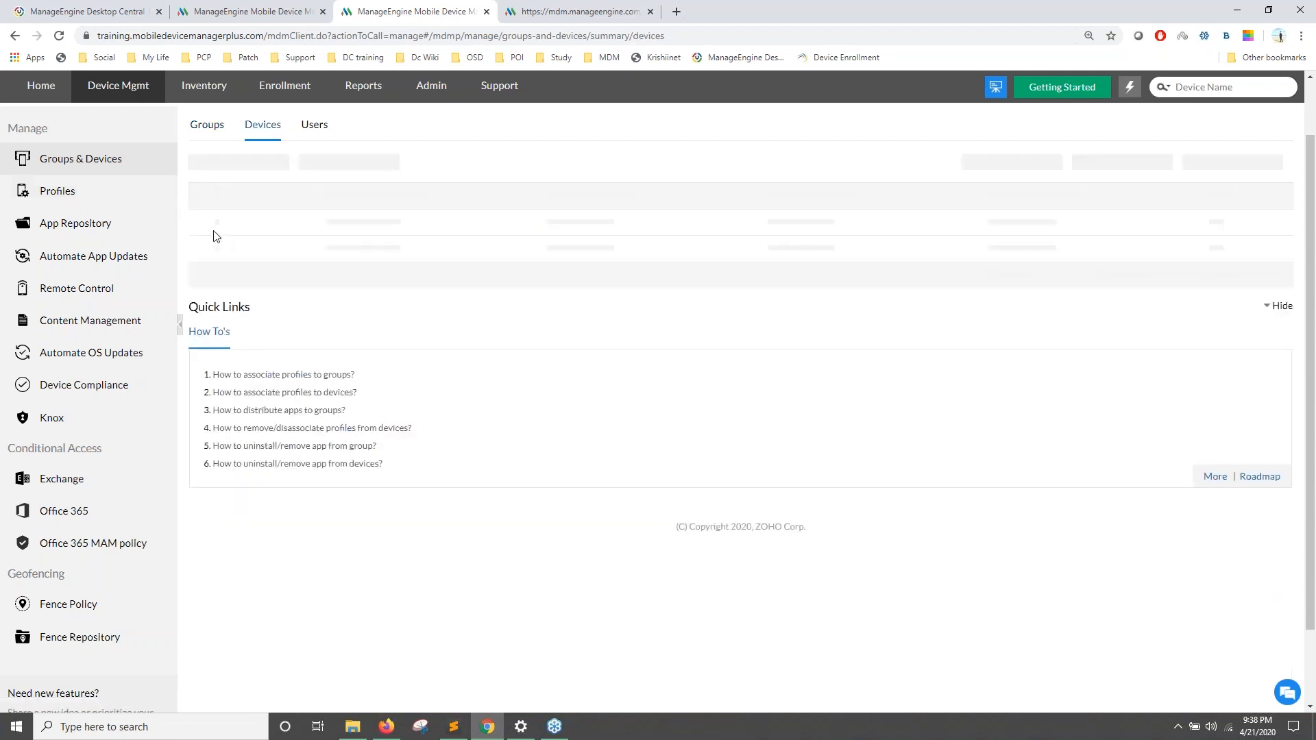
click(207, 228)
click(323, 163)
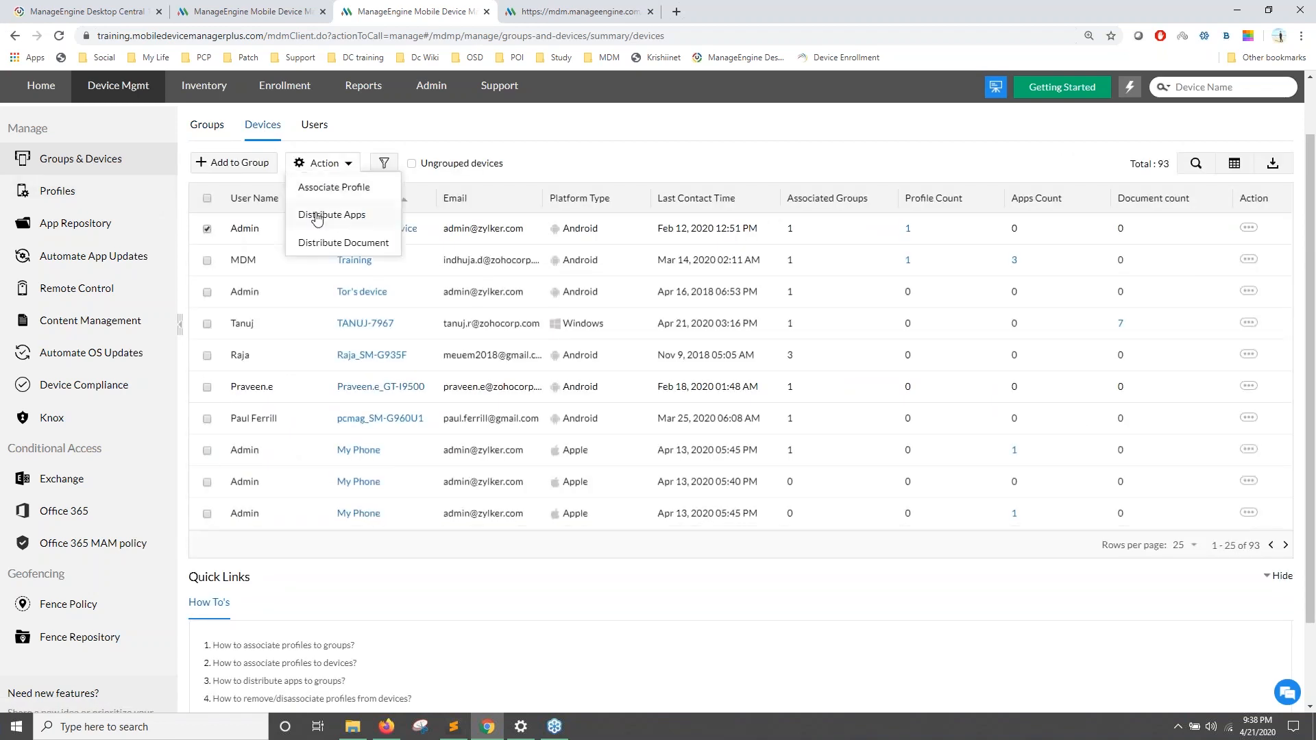
click(317, 216)
click(342, 308)
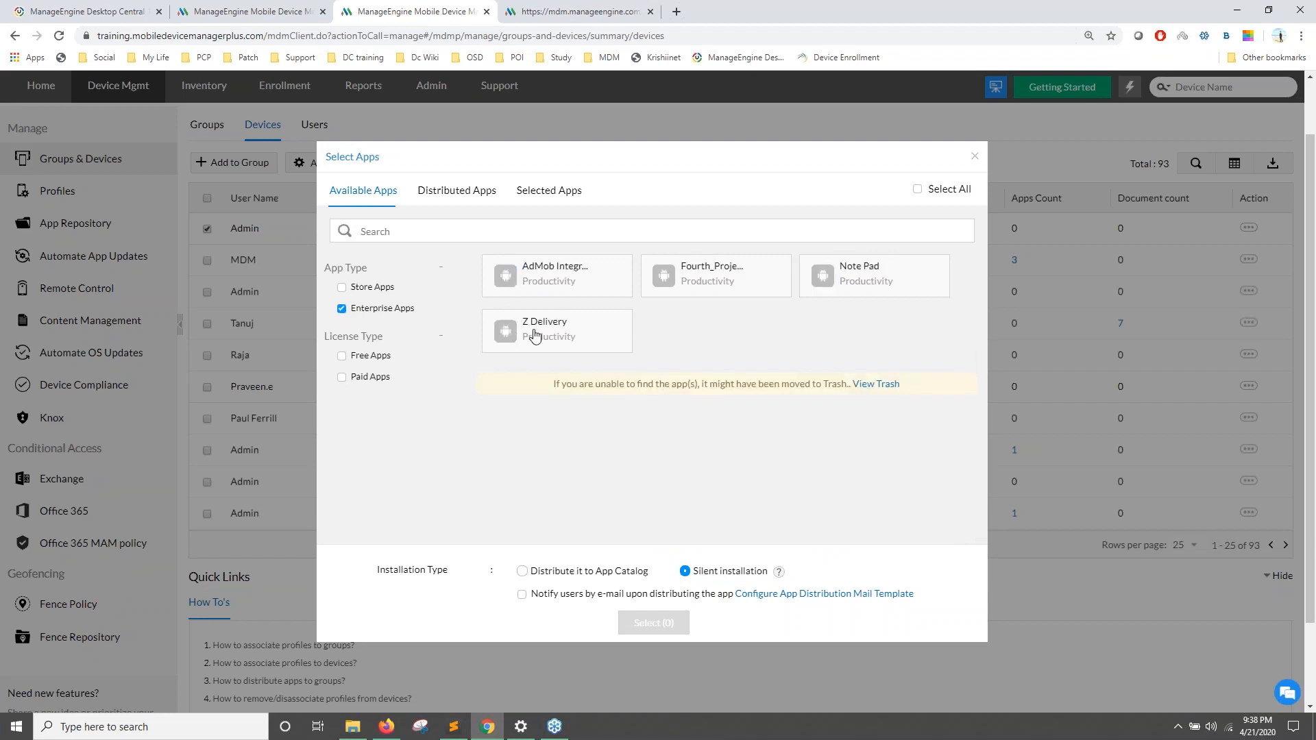
click(535, 336)
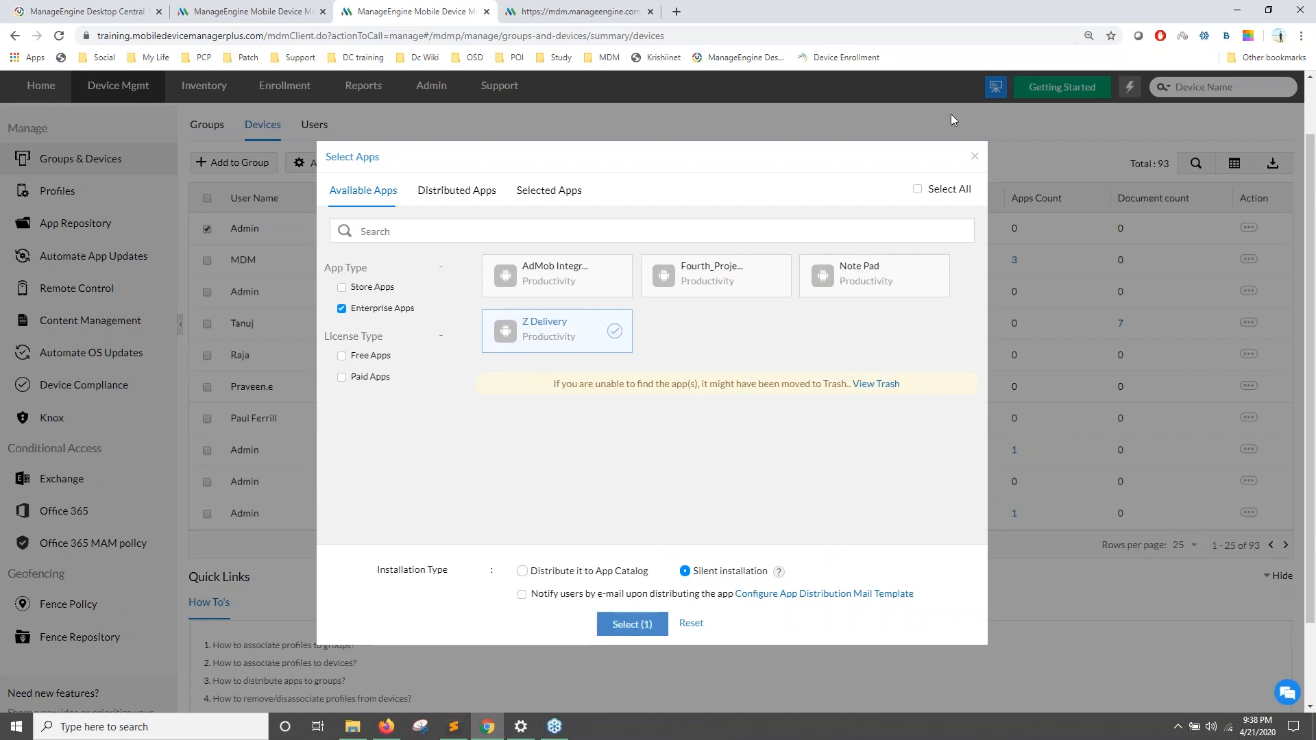
click(976, 161)
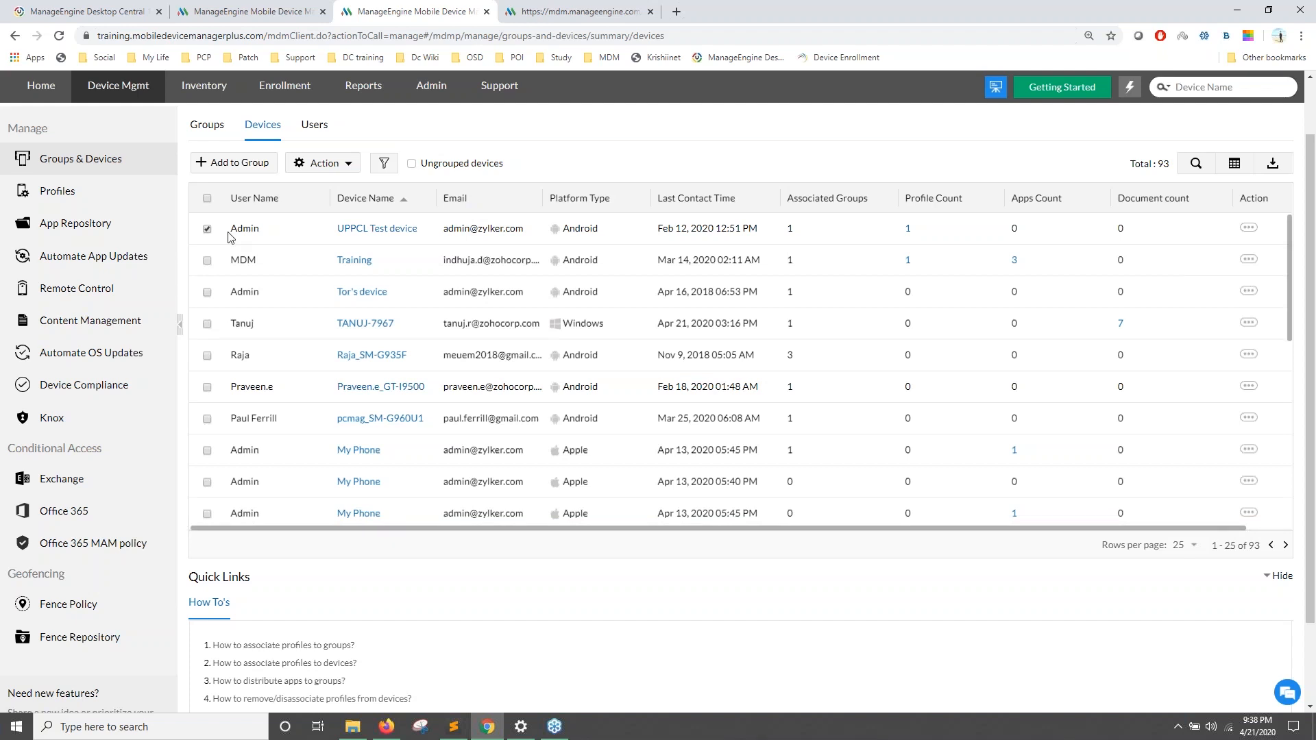
scroll(101, 252, up, 1)
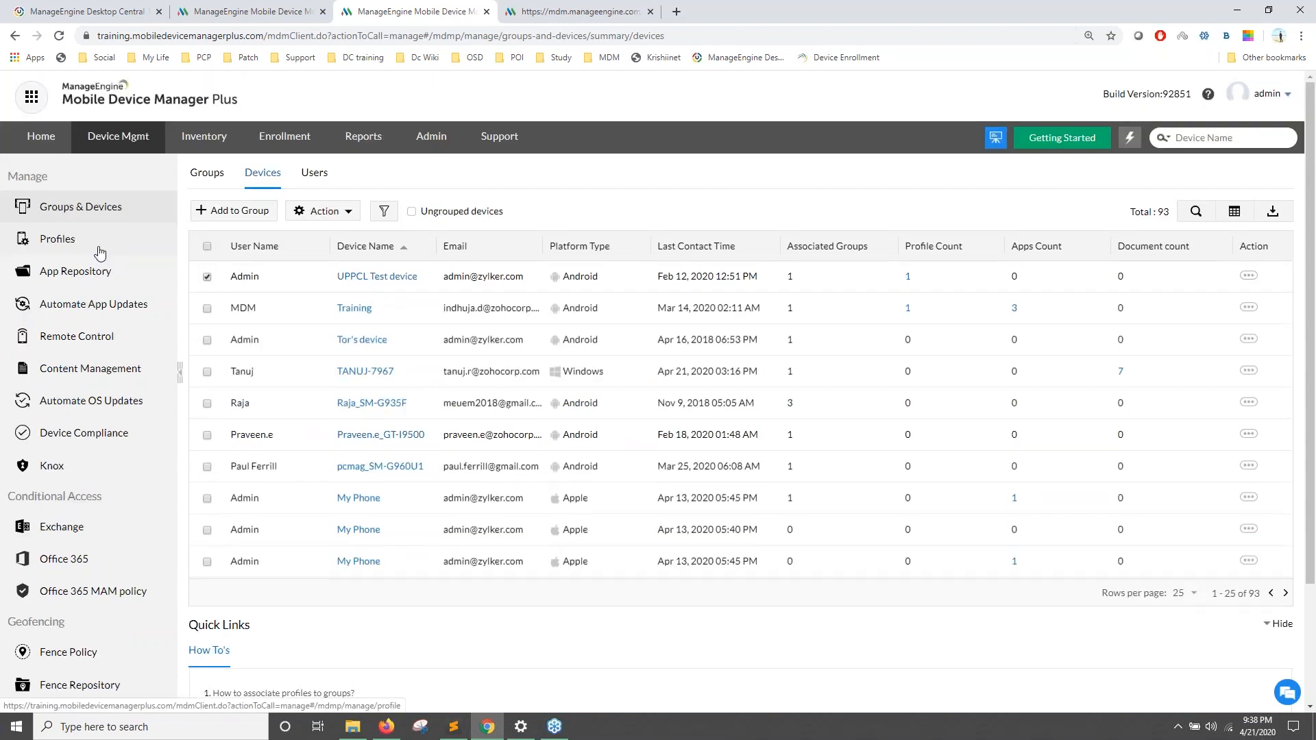
Step: Upload Z_Delivery_2.01.apk to Z Delivery and add it as the beta version
click(102, 273)
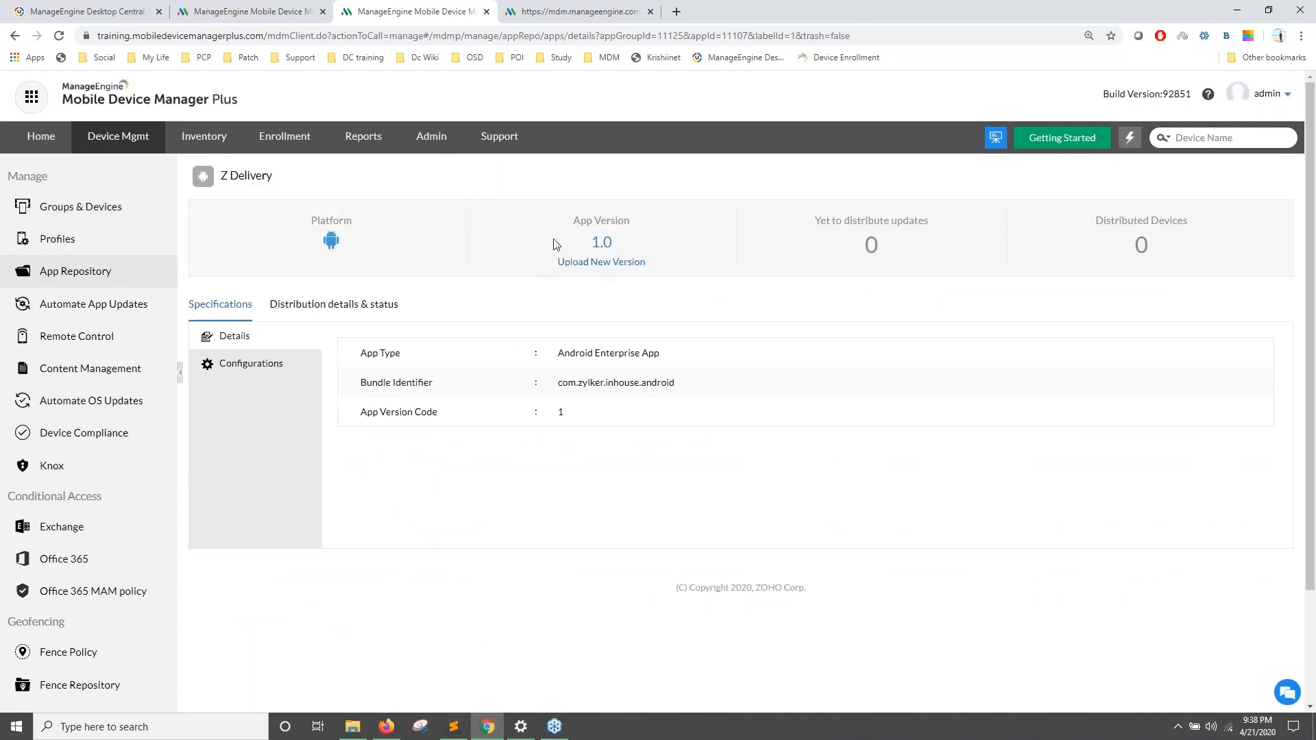
click(577, 266)
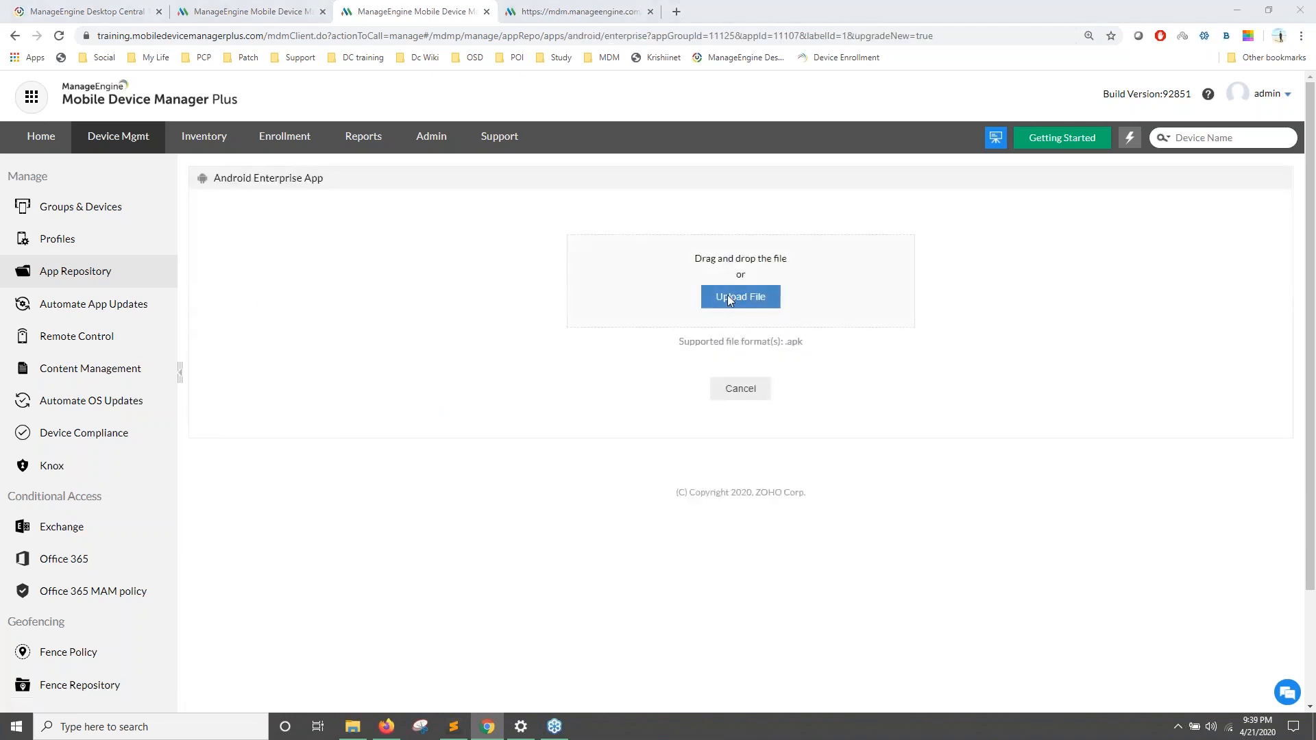
click(728, 299)
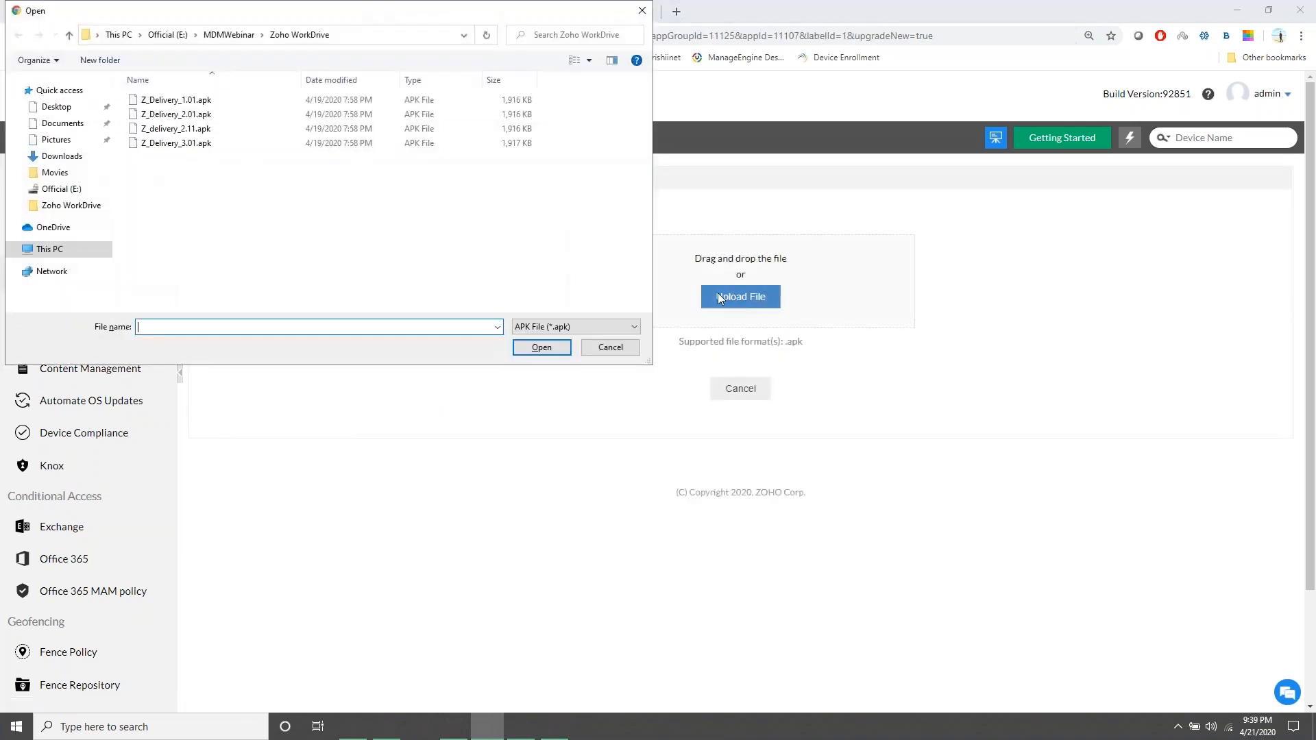
click(206, 118)
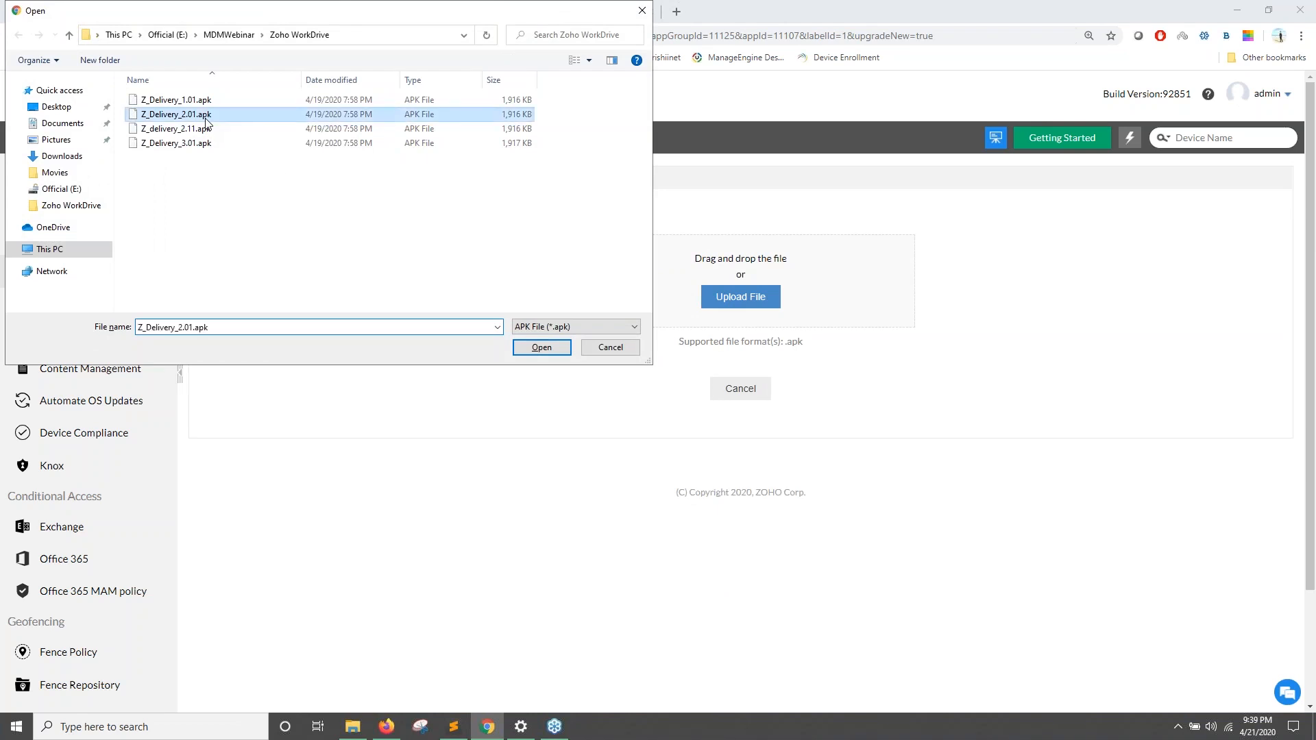
click(551, 353)
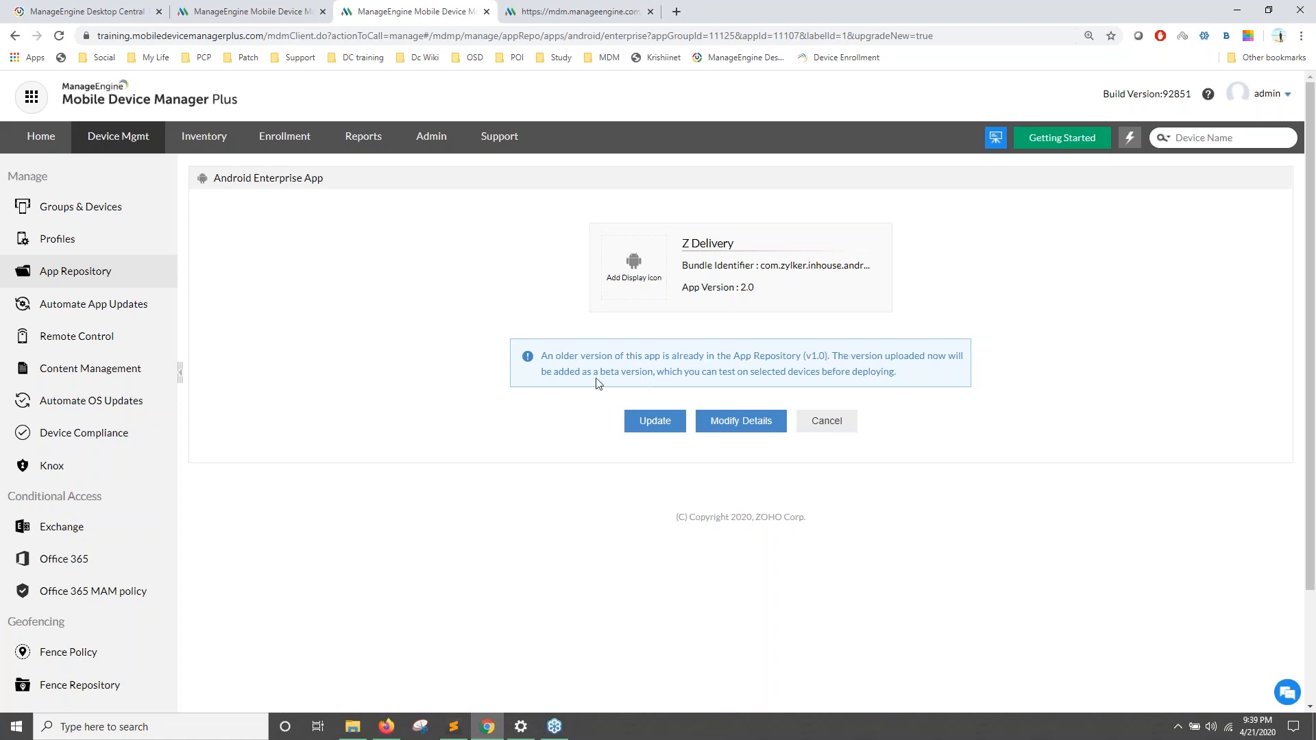
drag(873, 267, 739, 288)
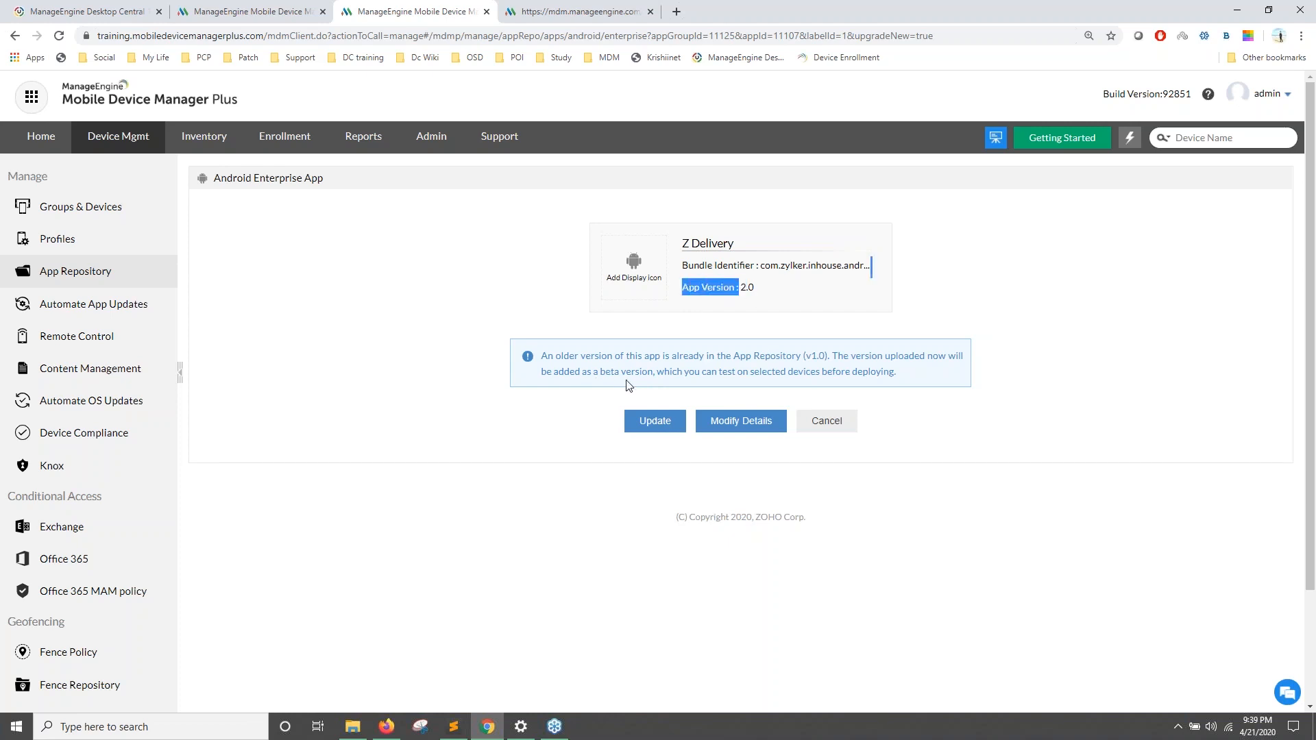
click(659, 422)
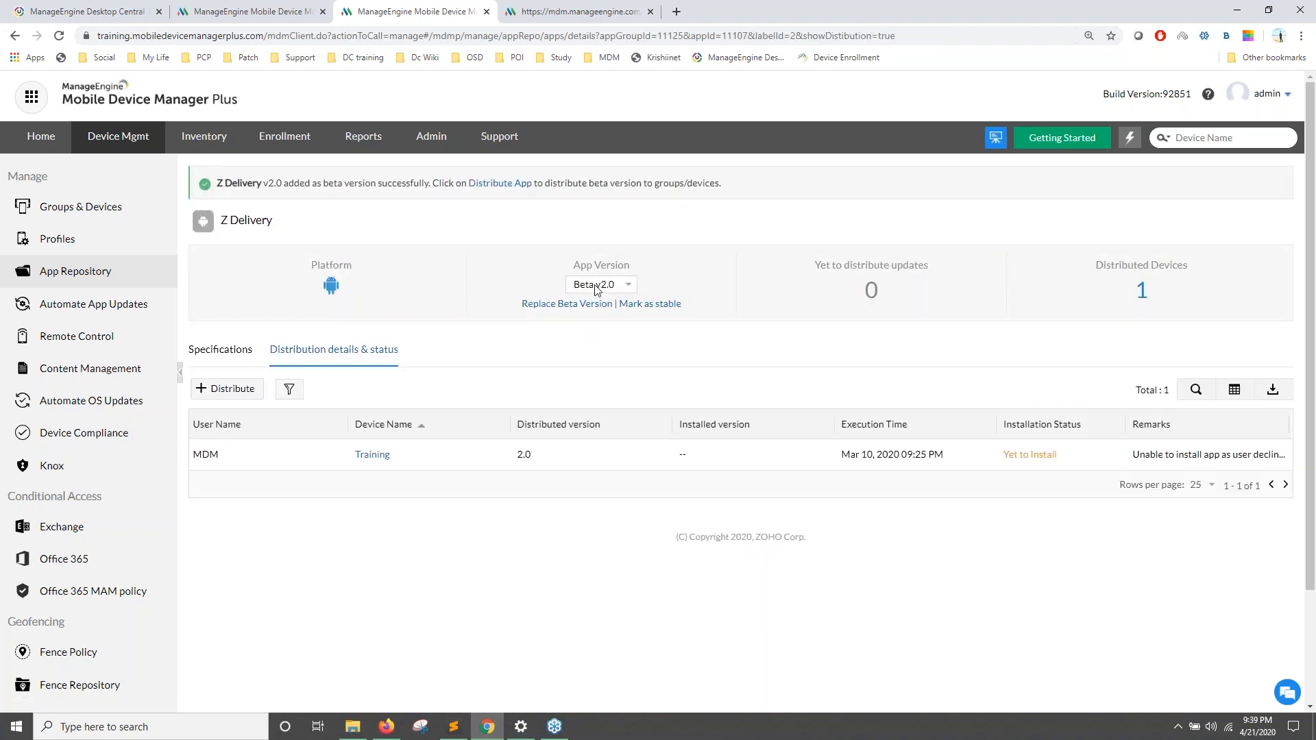
click(597, 287)
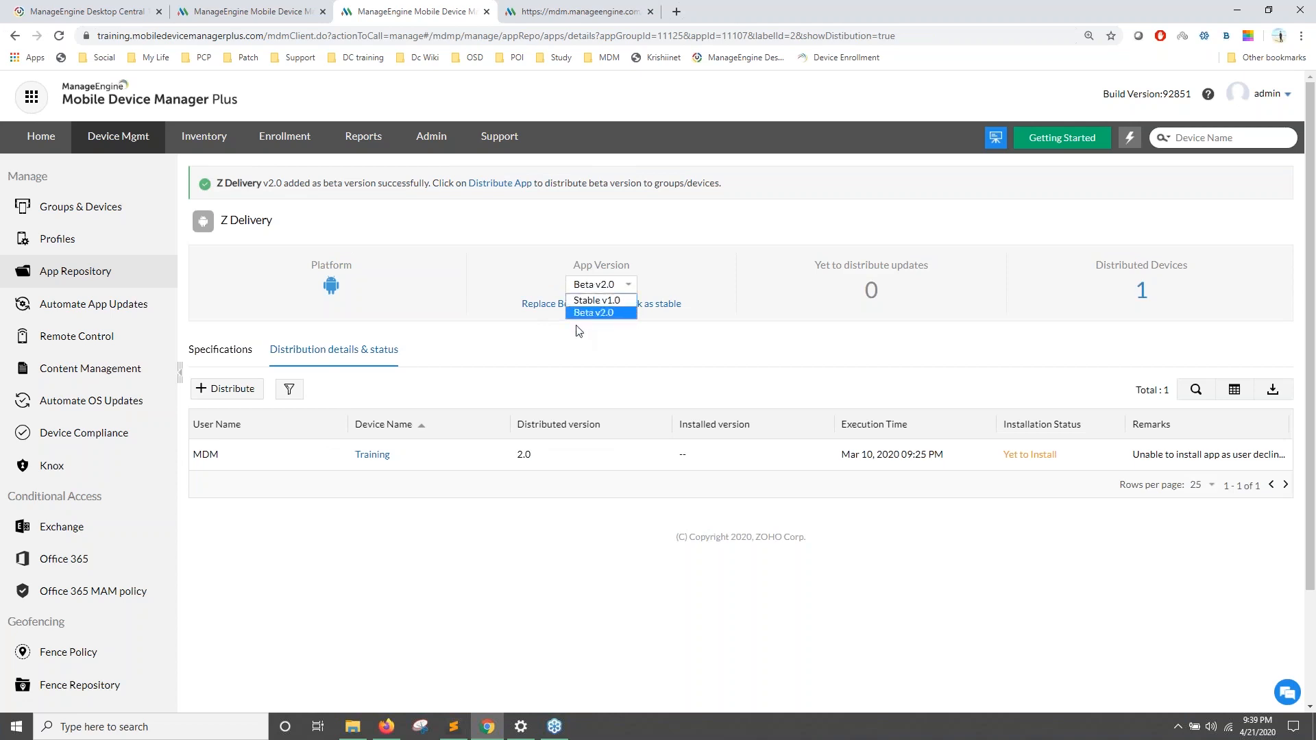
click(508, 385)
click(610, 287)
click(594, 337)
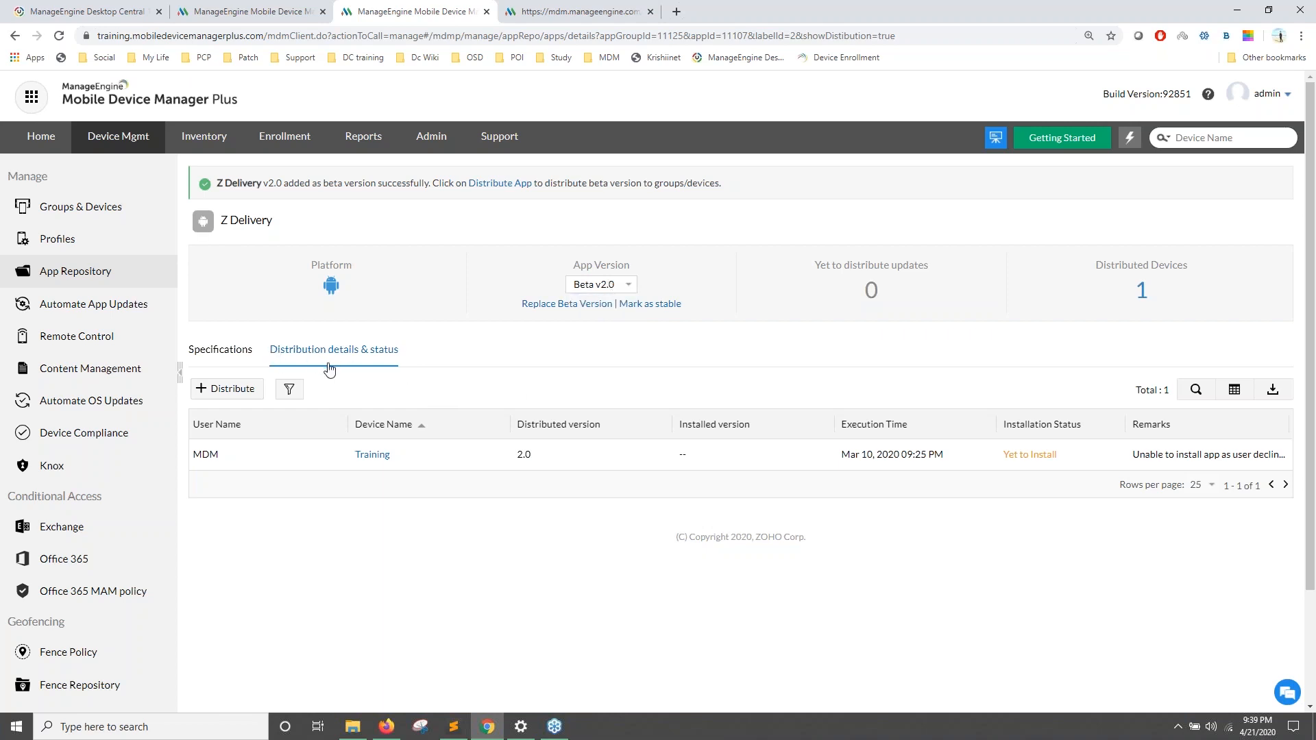
click(231, 389)
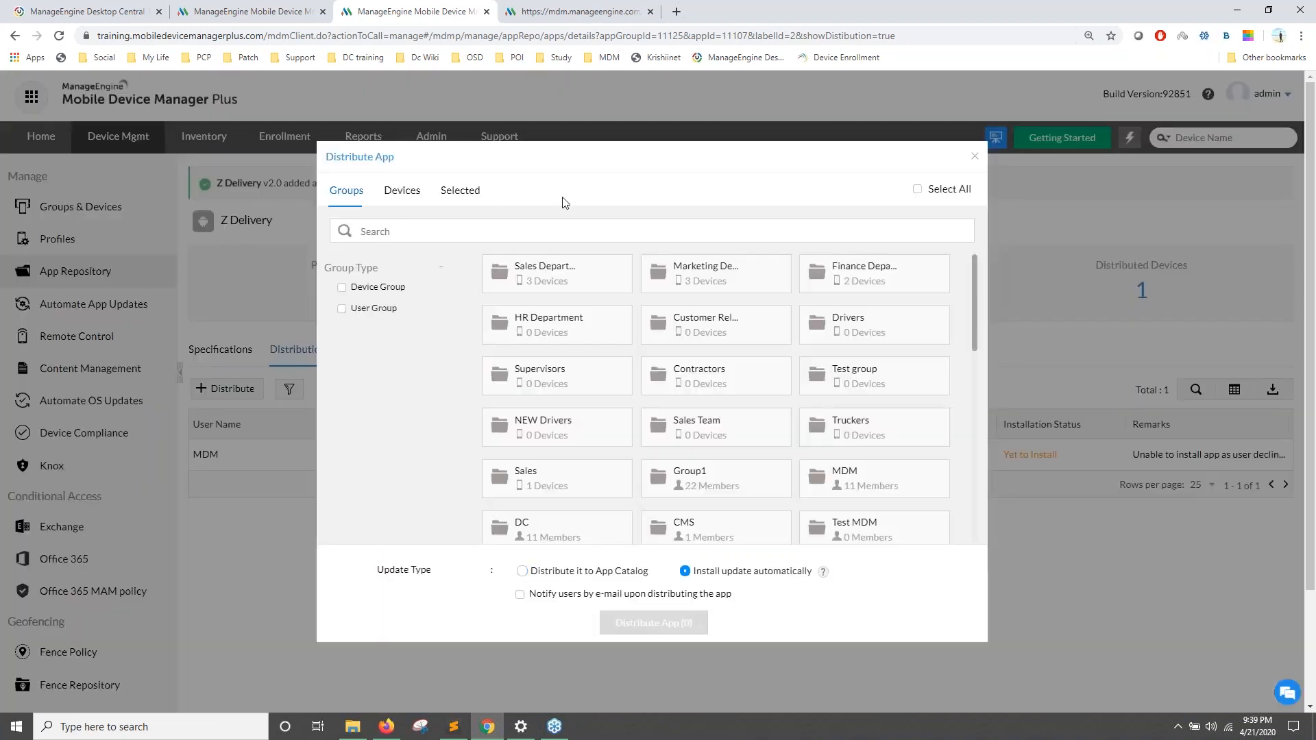
click(400, 194)
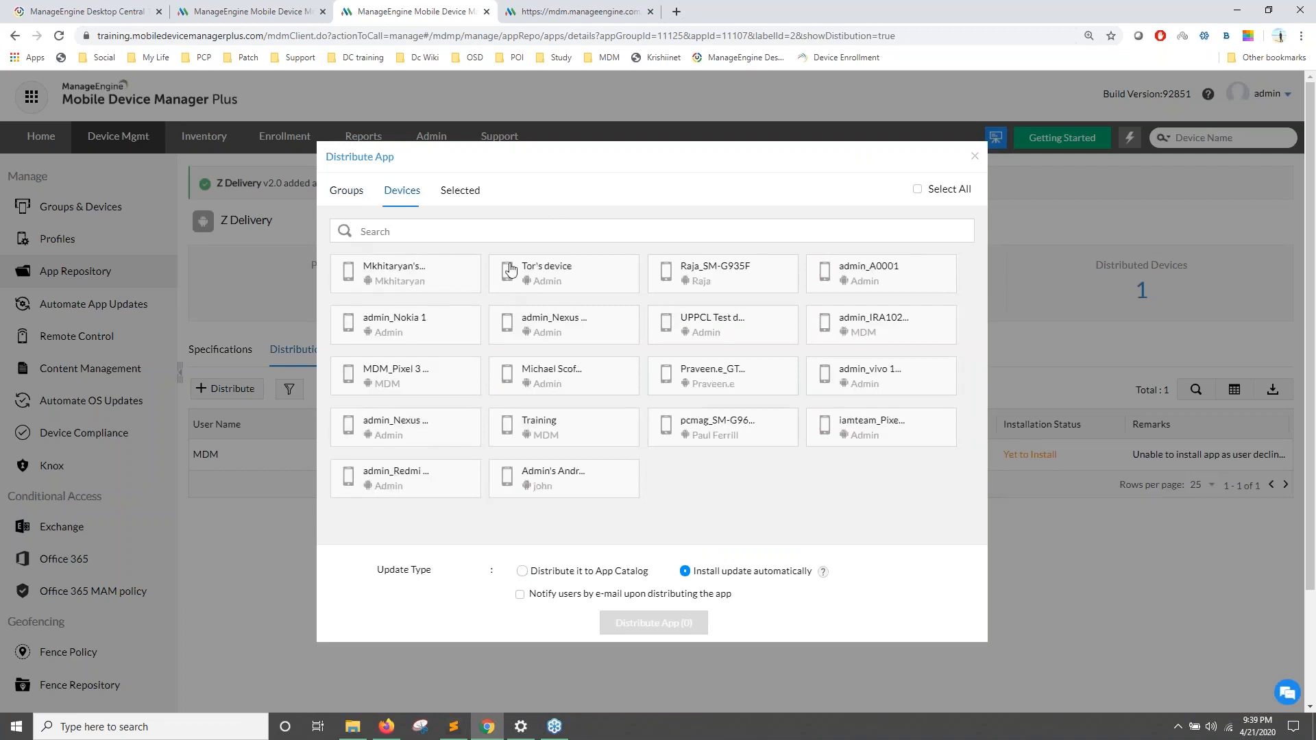
click(975, 161)
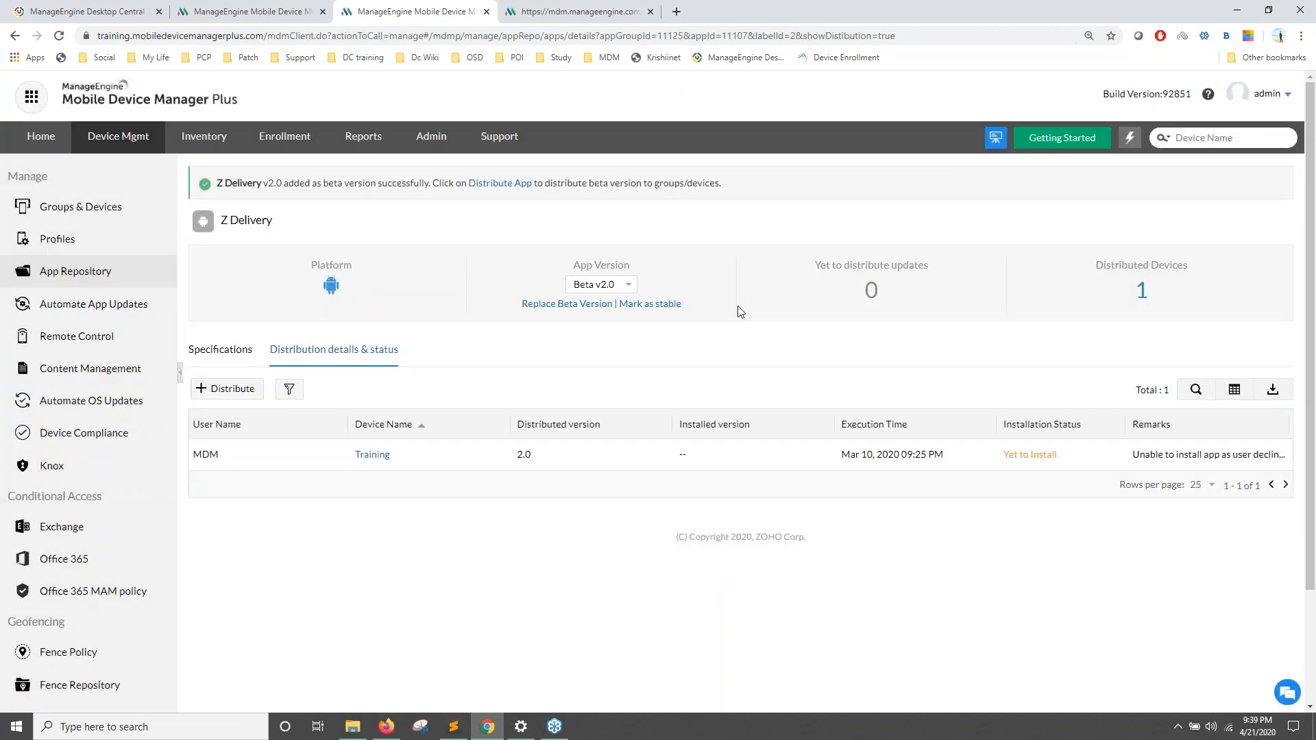
Step: Replace Z Delivery's beta with Z_Delivery_3.01.apk, version 3.0
click(596, 305)
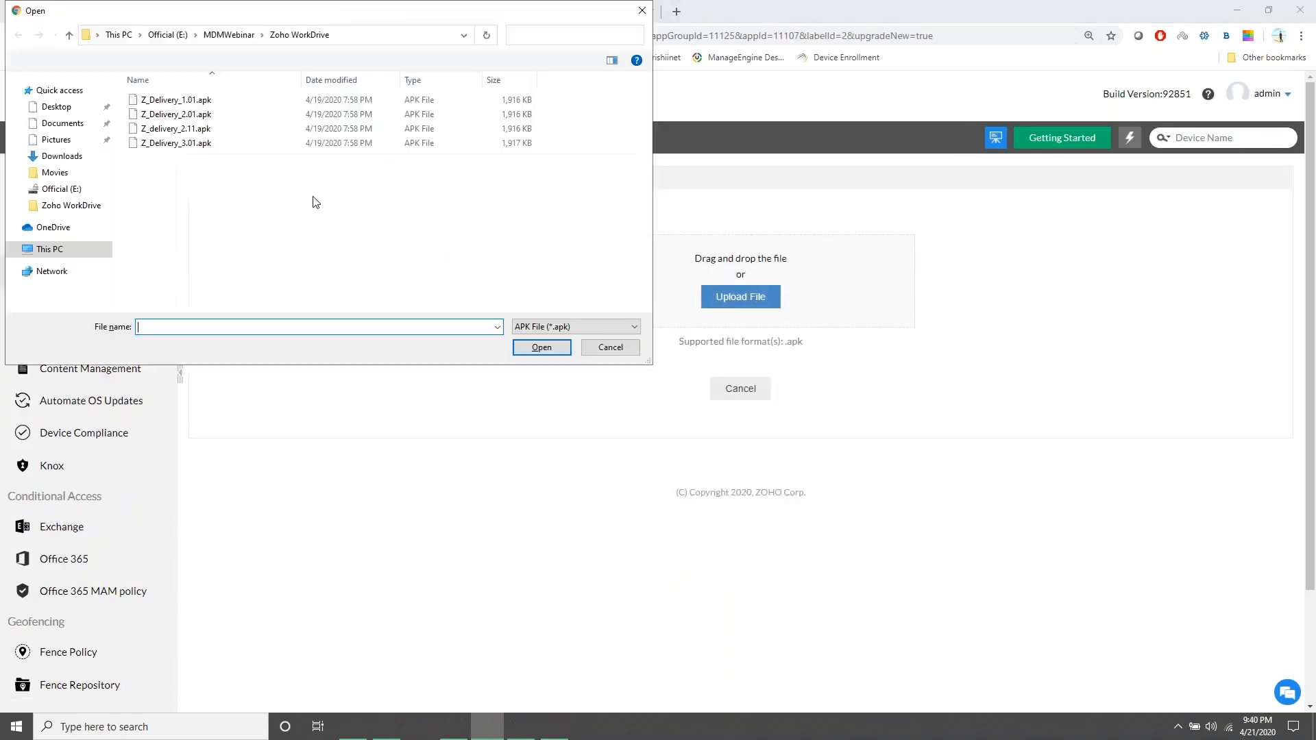
click(230, 145)
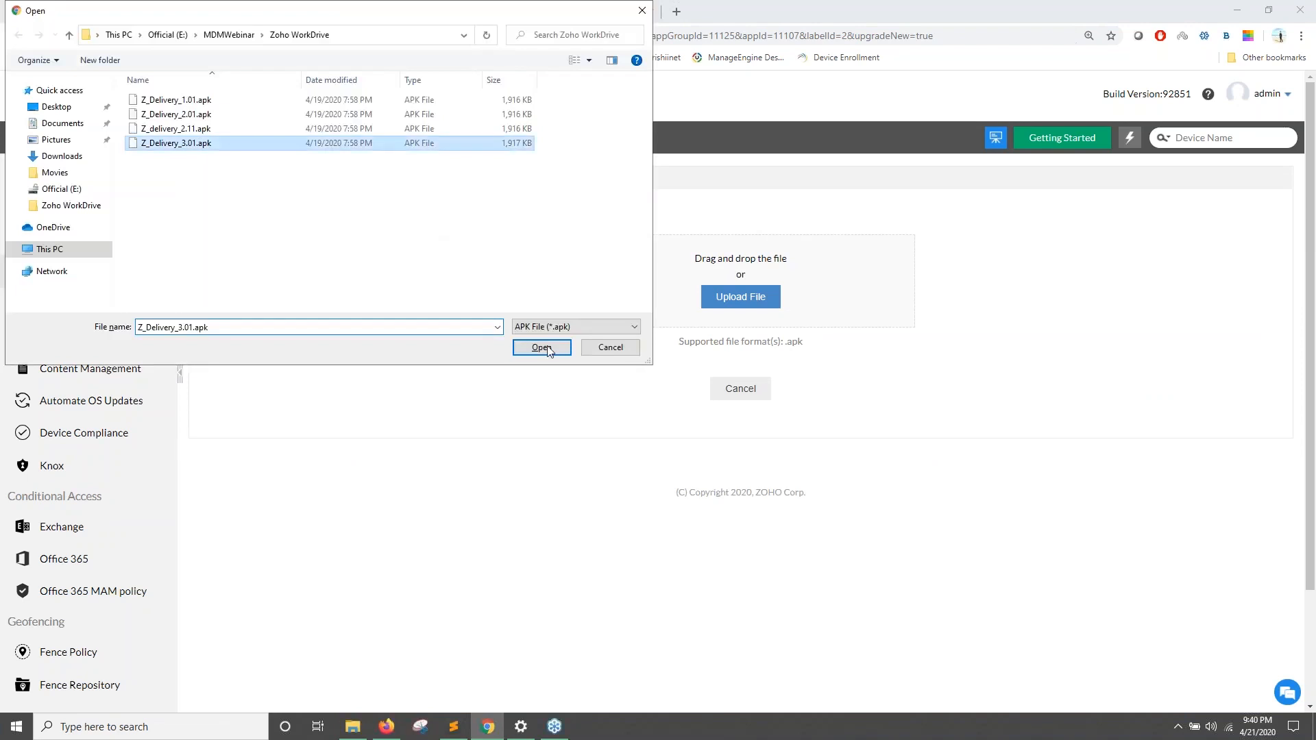
click(542, 348)
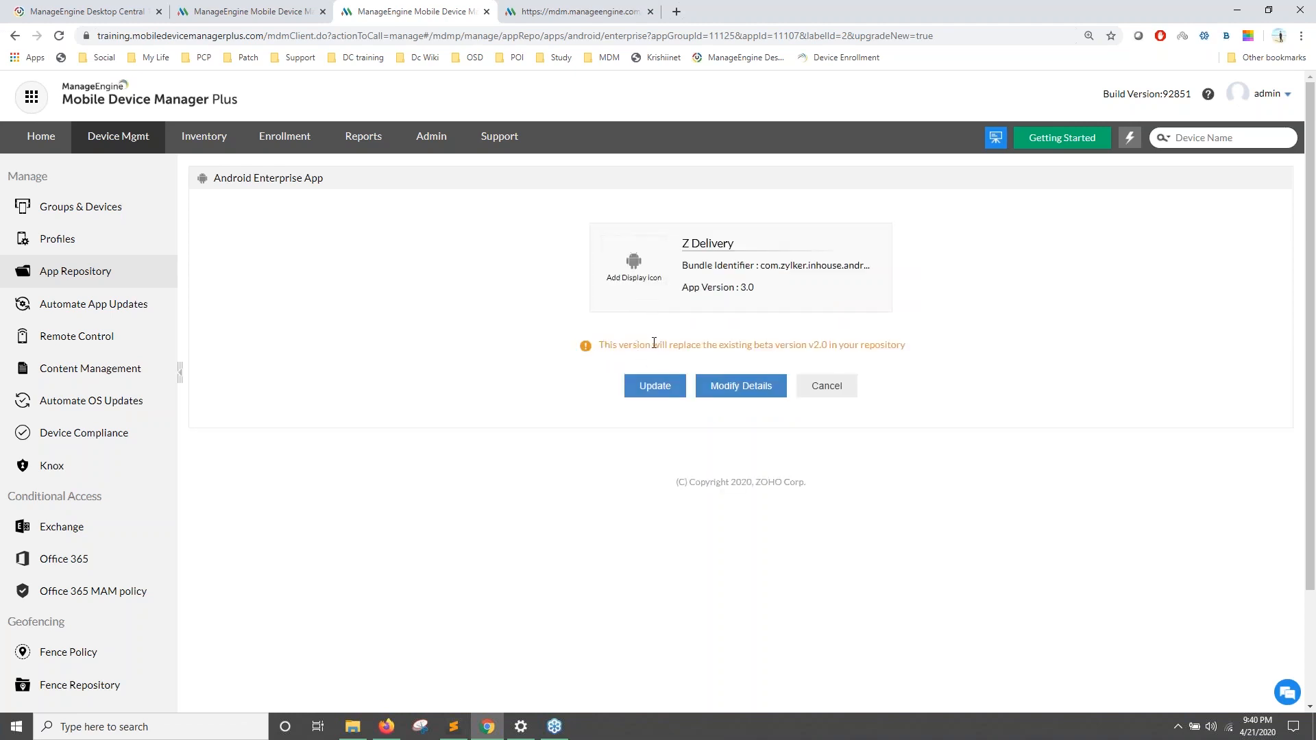
click(648, 385)
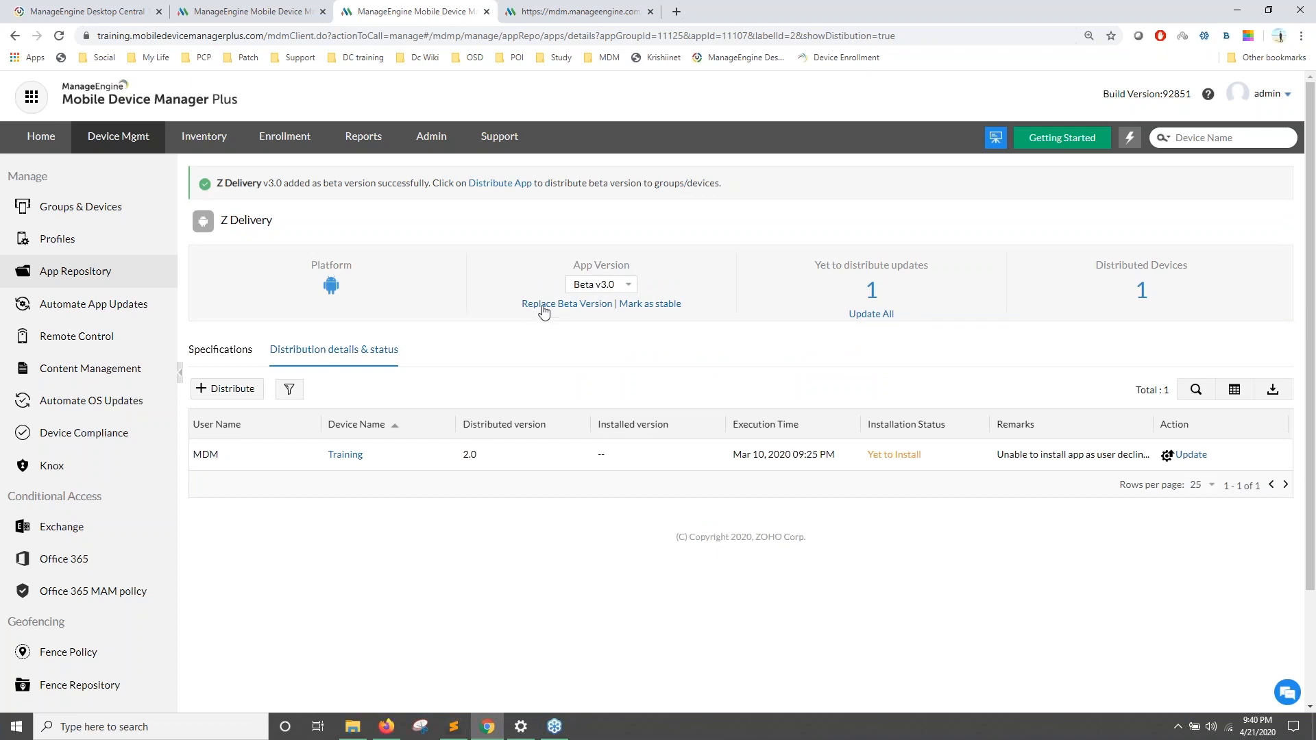
Step: Review the Mark as stable options for beta v3.0, including update type and e-mail notification, then cancel
drag(689, 311, 631, 306)
click(649, 308)
click(649, 309)
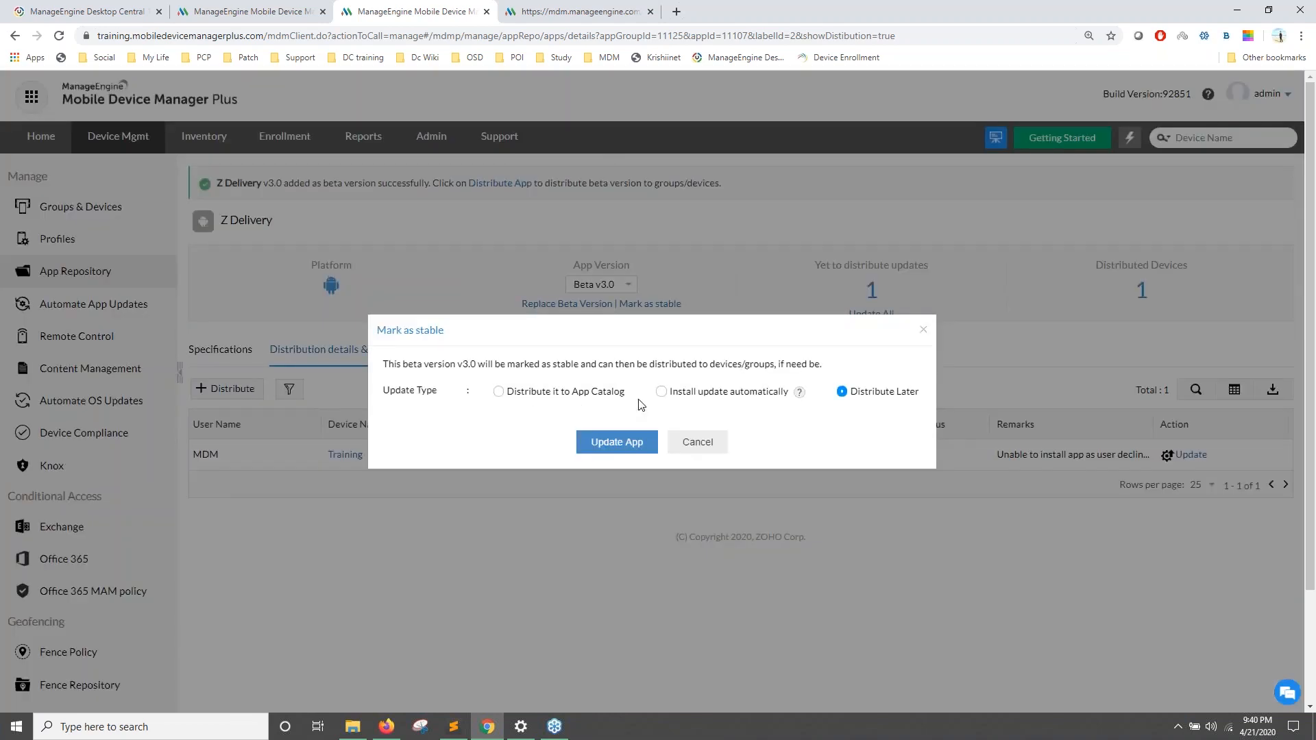
click(662, 392)
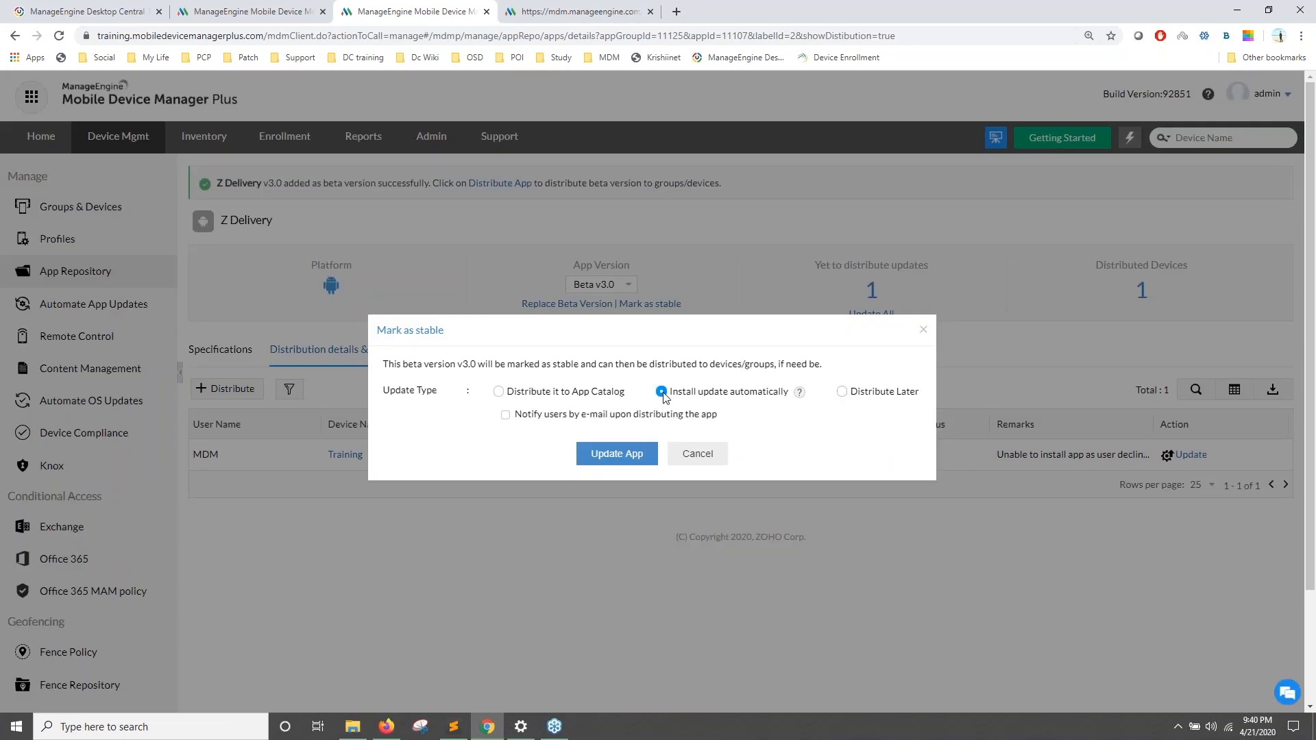
click(506, 396)
click(505, 414)
click(841, 392)
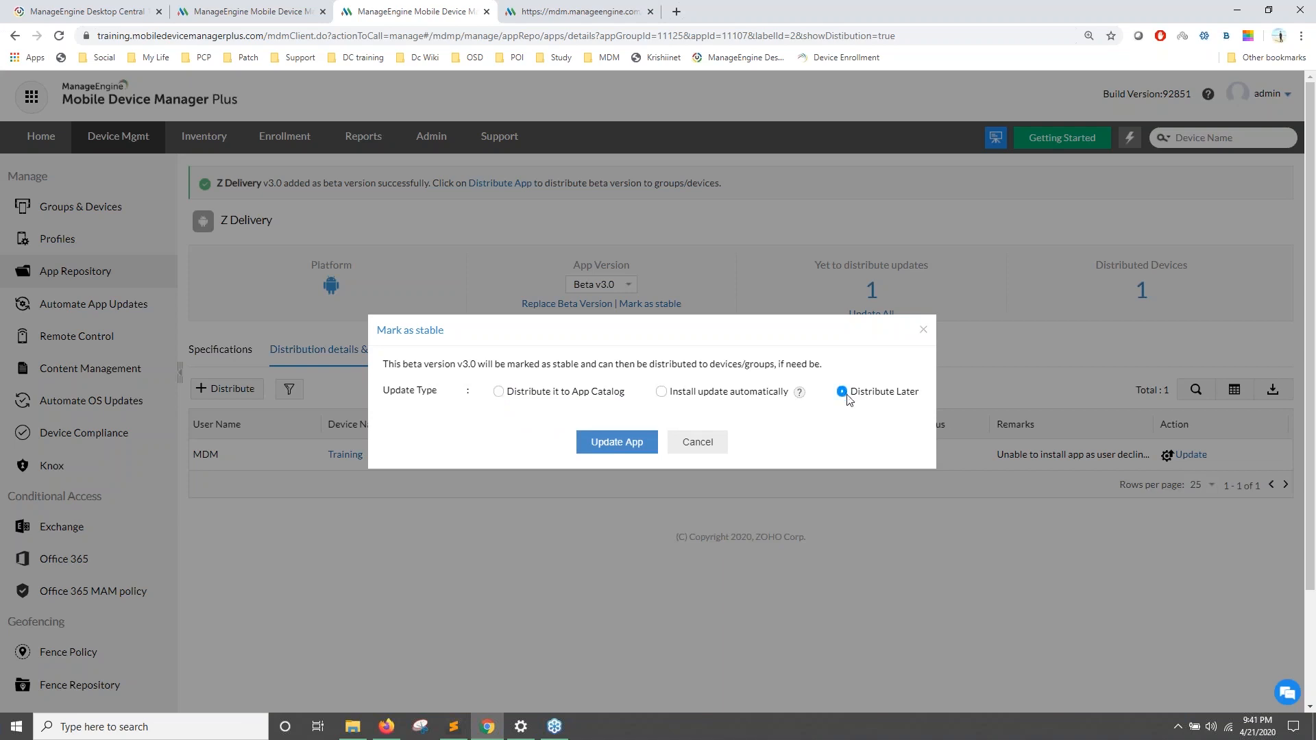
click(923, 332)
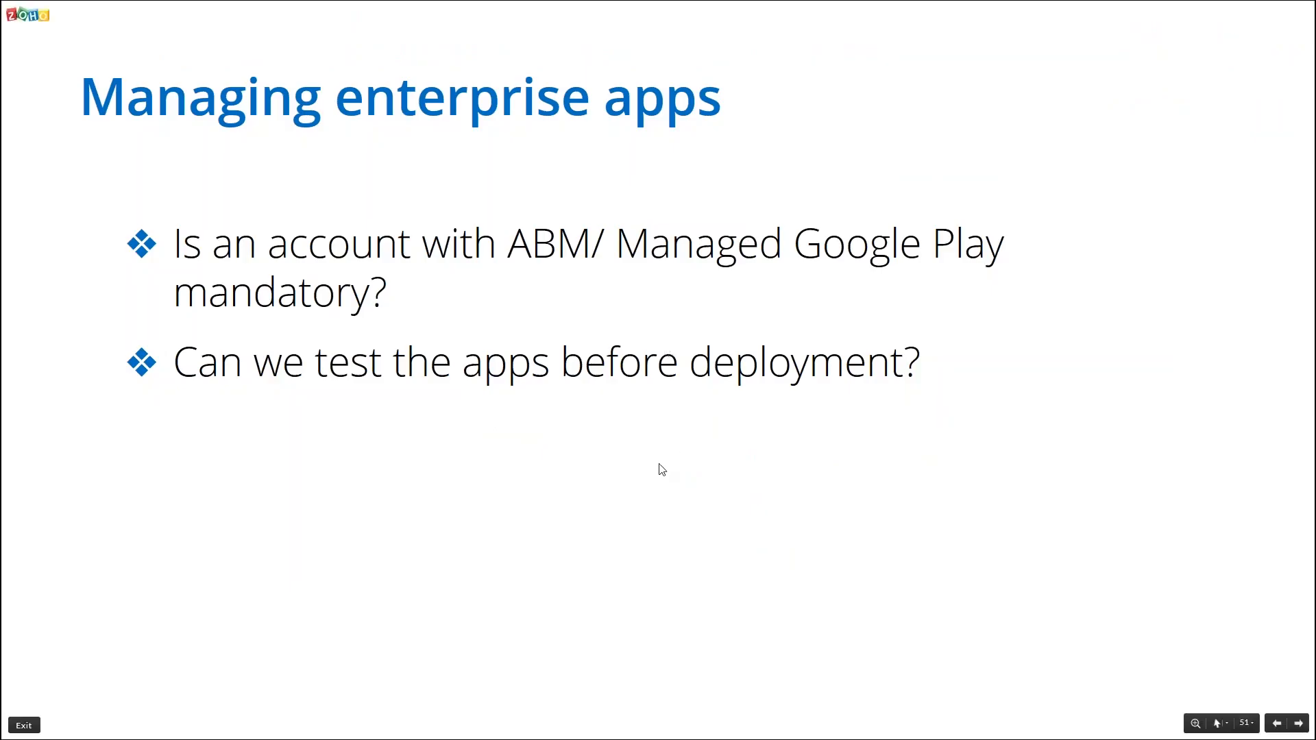
Step: Advance two slides to the malicious-apps question, then Alt+Tab to another window
key(Right)
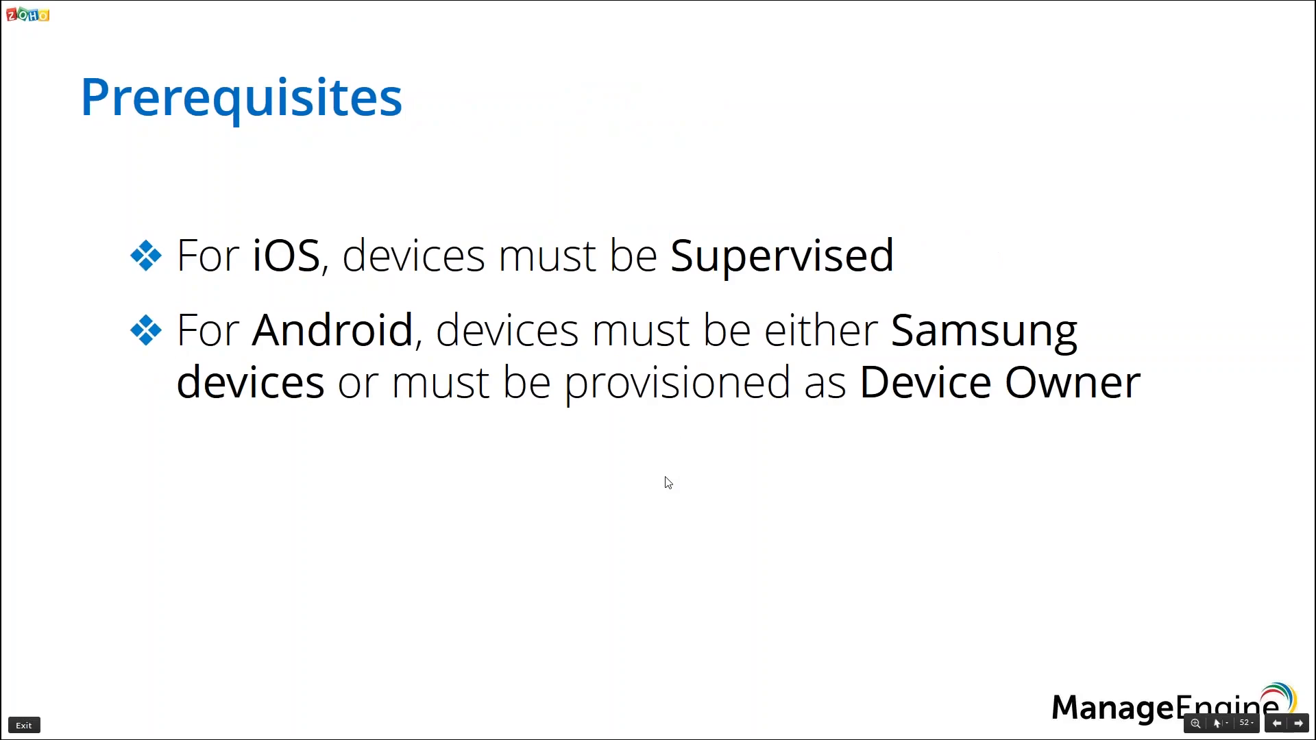
key(Right)
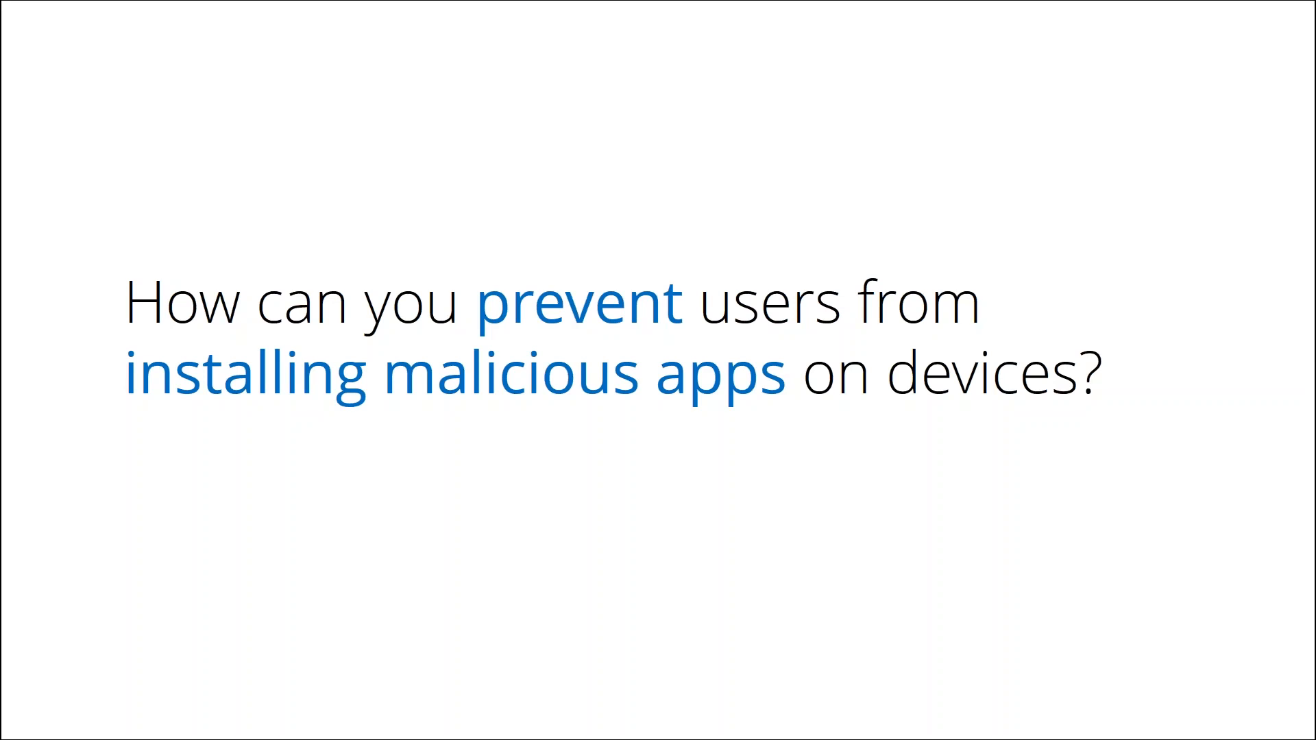
key(alt+Tab)
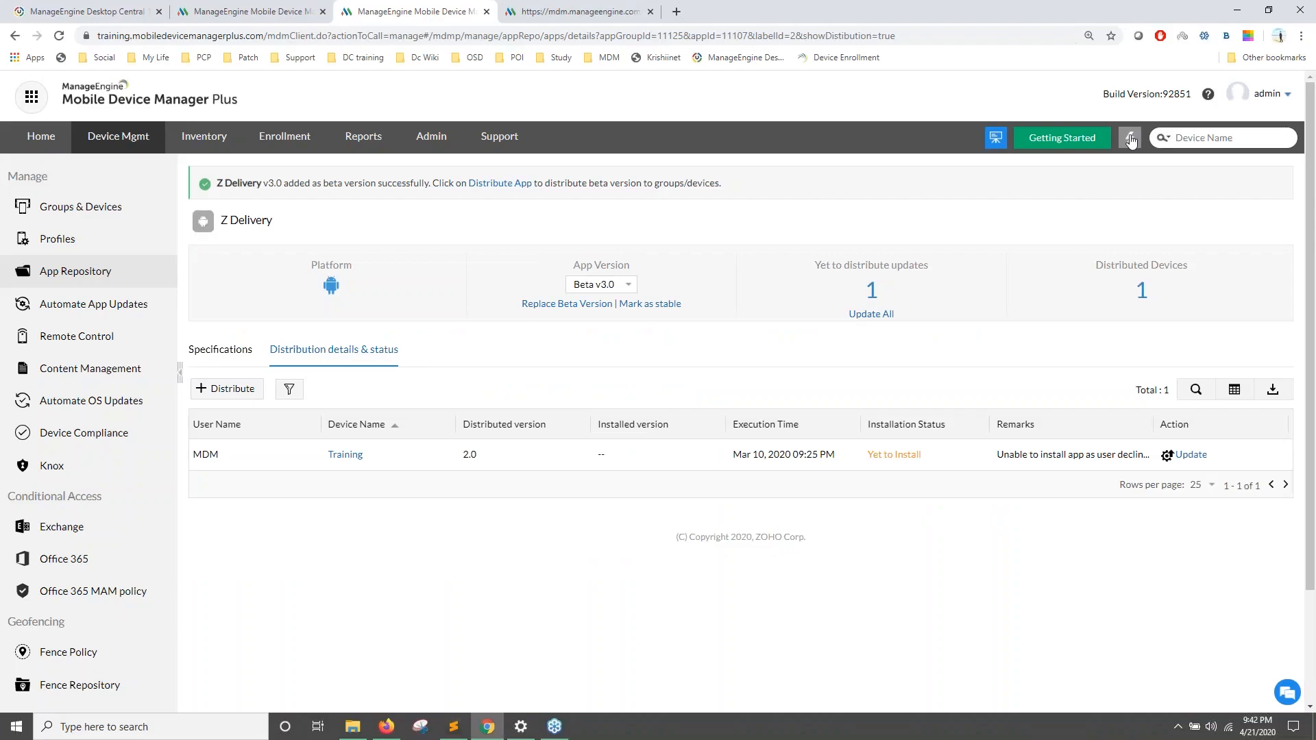
Step: Create an Android profile named 'Block App Installation' and go to its Restrictions settings
click(1129, 138)
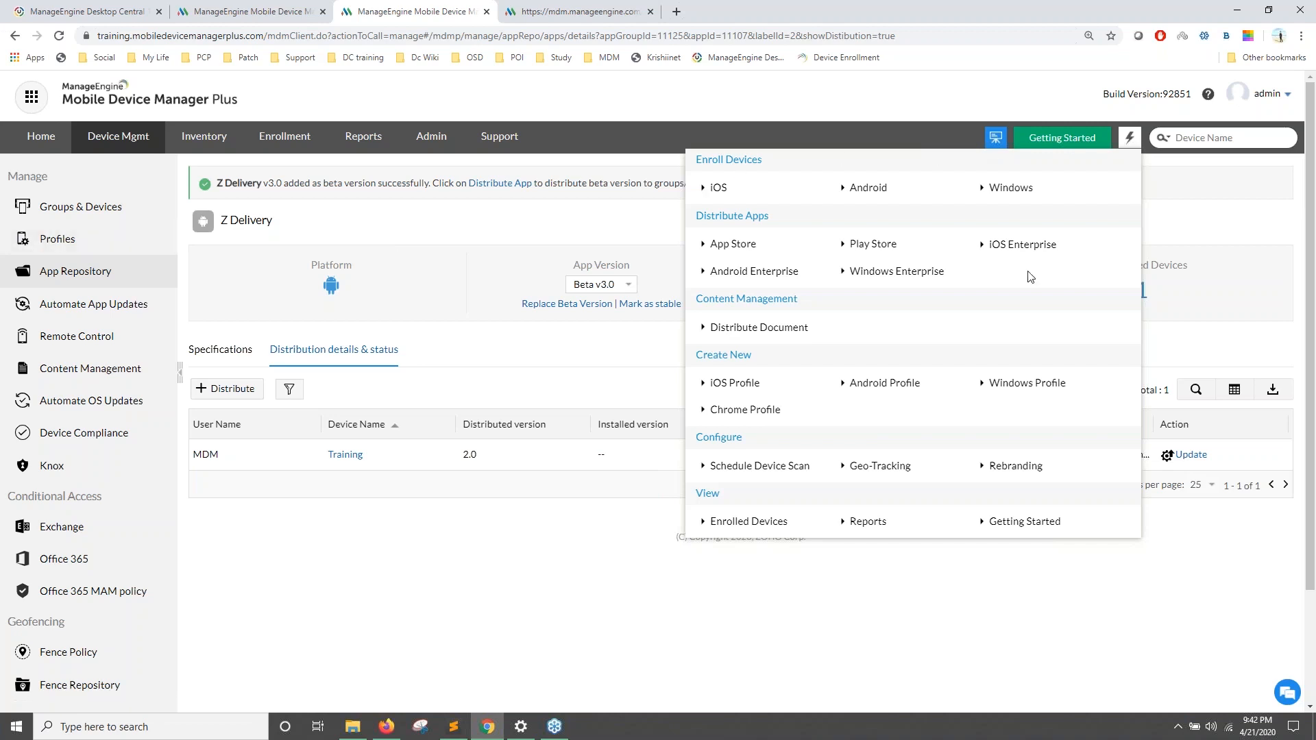
click(879, 385)
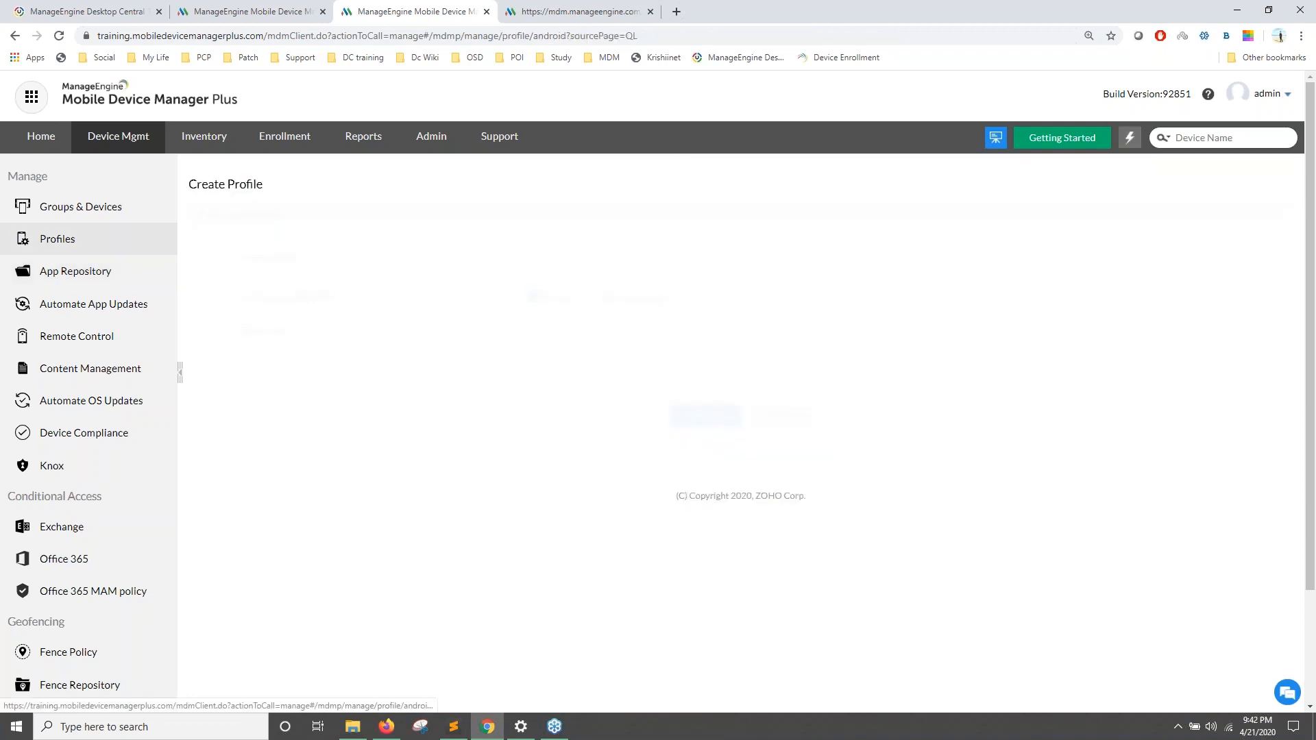
text(B)
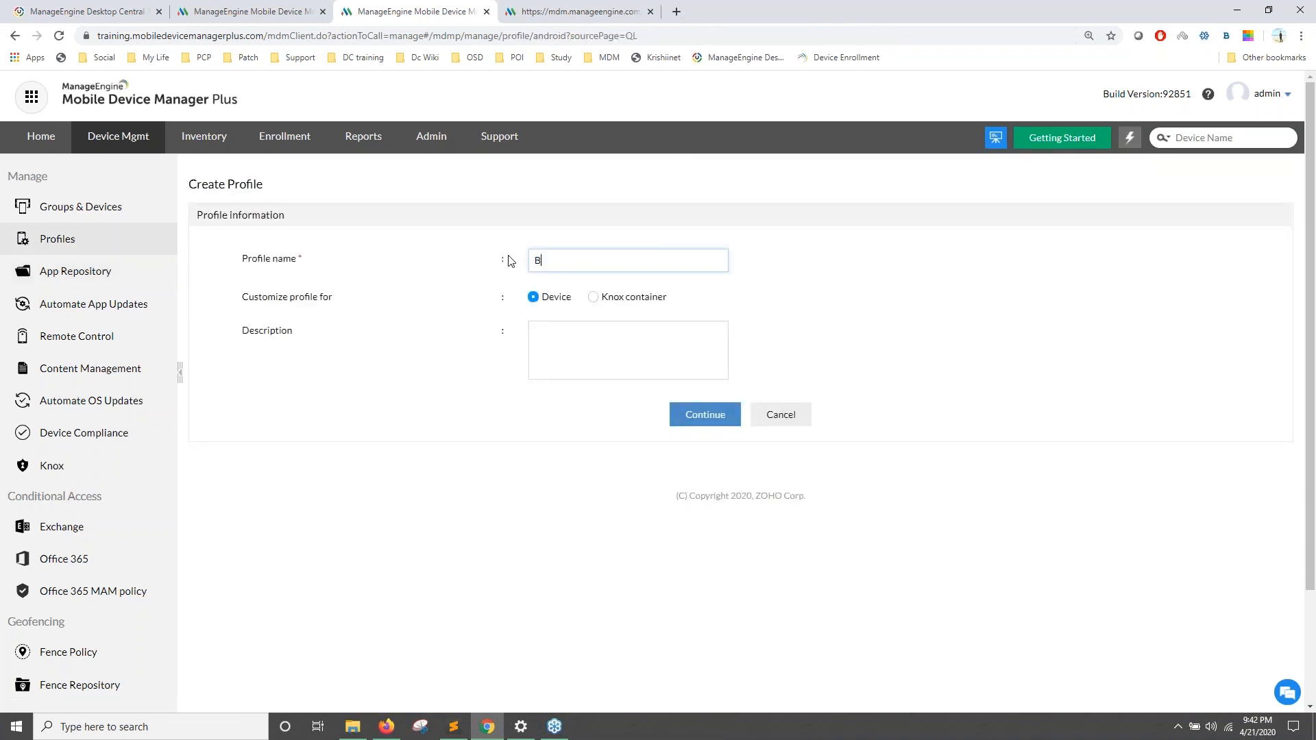
text(lock APp)
text(pp INsta)
key(BackSpace)
key(BackSpace)
key(BackSpace)
key(BackSpace)
text(nstallation)
click(705, 425)
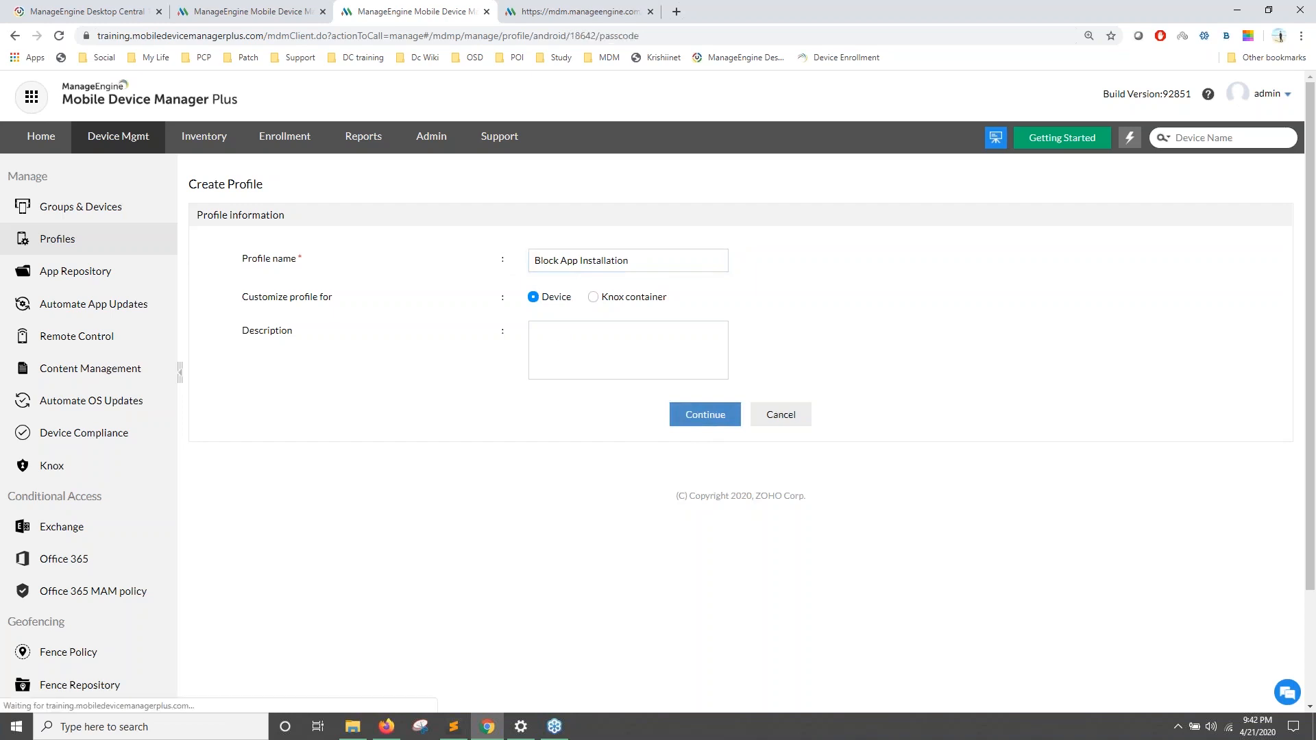
click(103, 248)
Step: Show the Applications restrictions, then return from the slideshow to the profile page
click(233, 320)
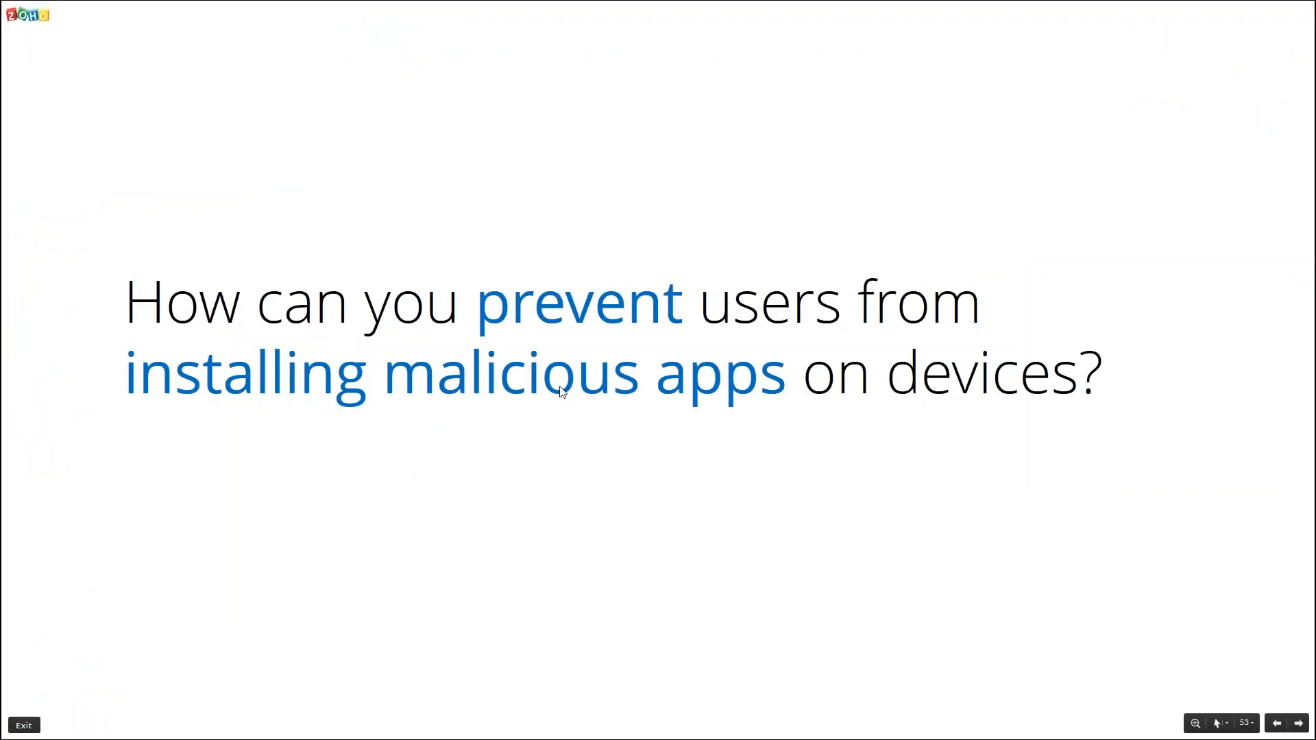
key(alt+Tab)
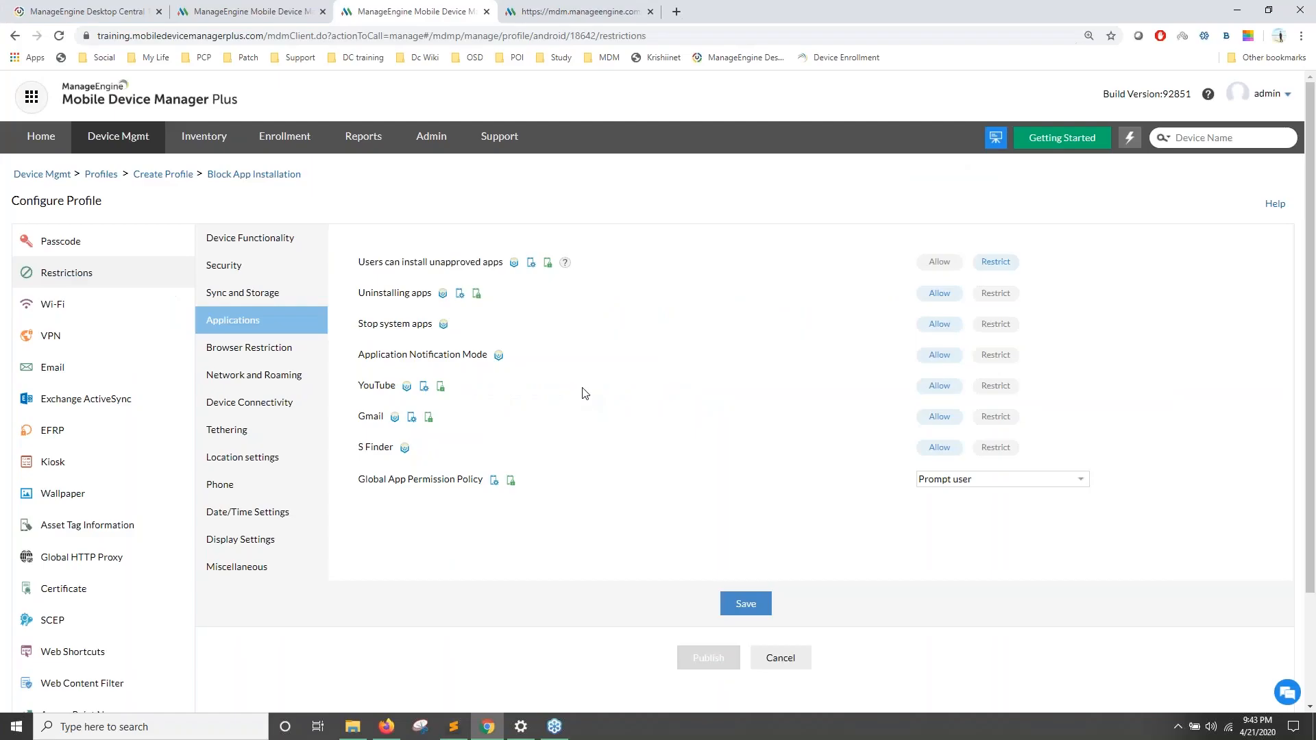
Step: Open Inventory in a new browser tab and scroll its device list
right_click(215, 138)
click(277, 147)
click(529, 19)
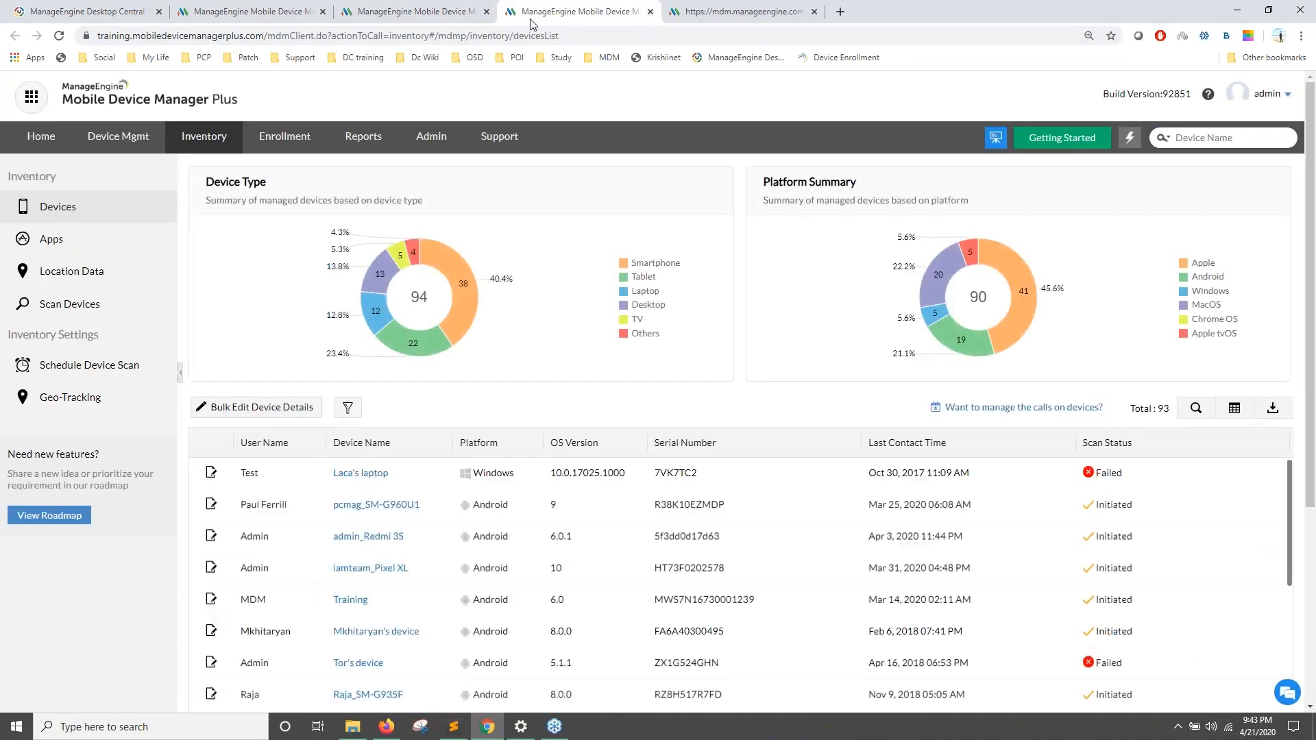
scroll(309, 344, down, 1)
scroll(359, 459, down, 1)
Step: View pcmag_SM-G960U1's installed apps, then go to the Apps inventory overview
click(361, 458)
click(265, 289)
click(328, 296)
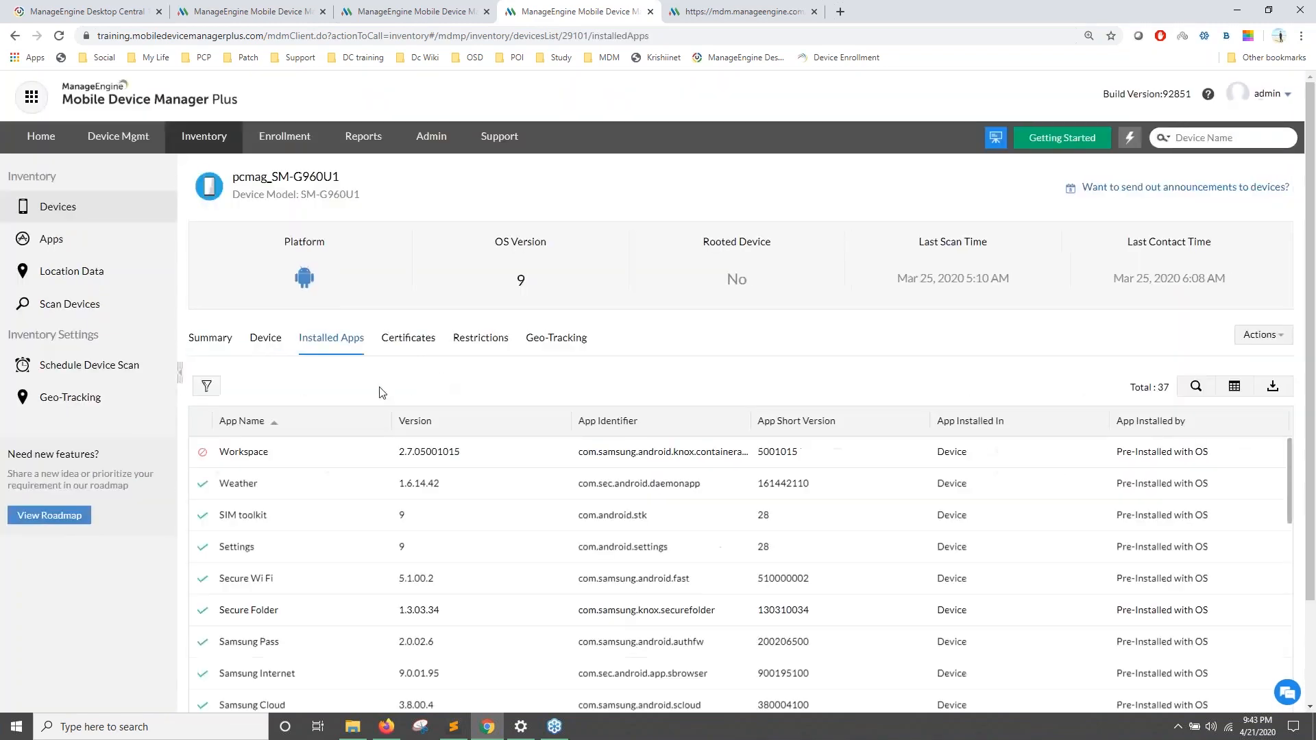
scroll(442, 505, down, 3)
scroll(443, 504, down, 3)
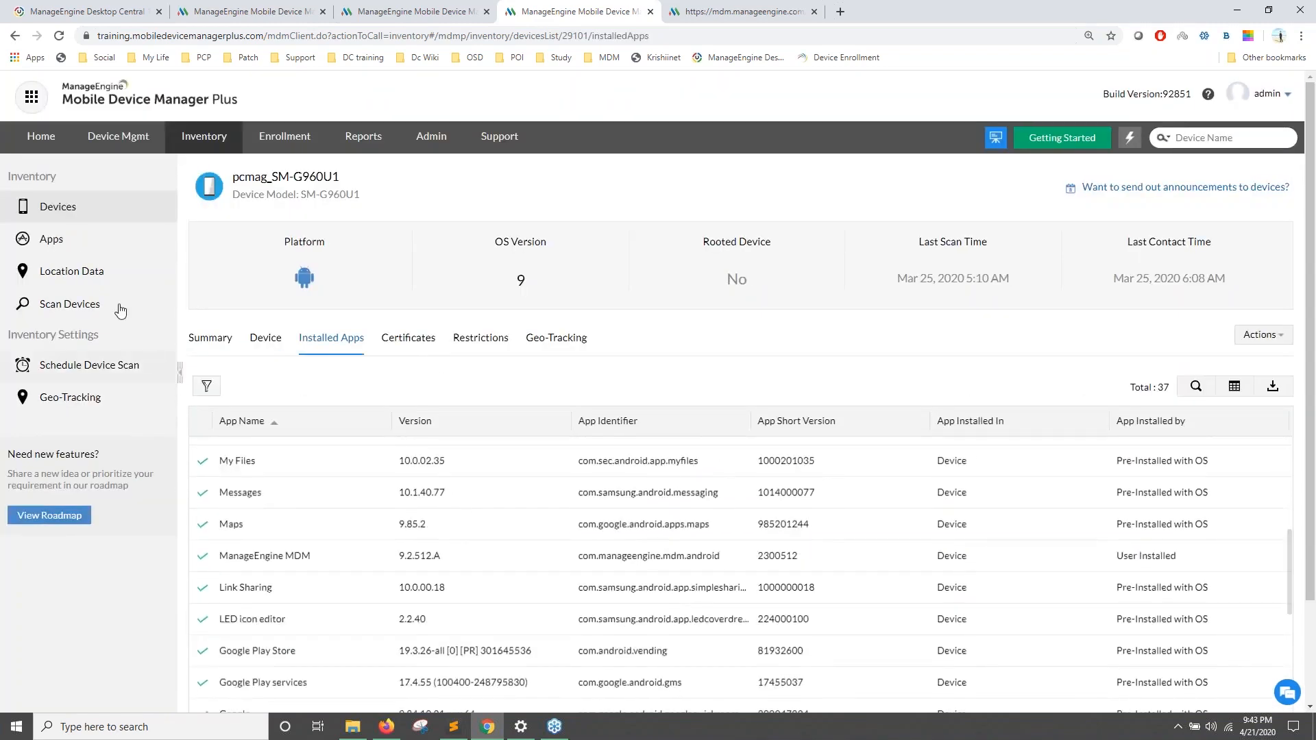
click(55, 240)
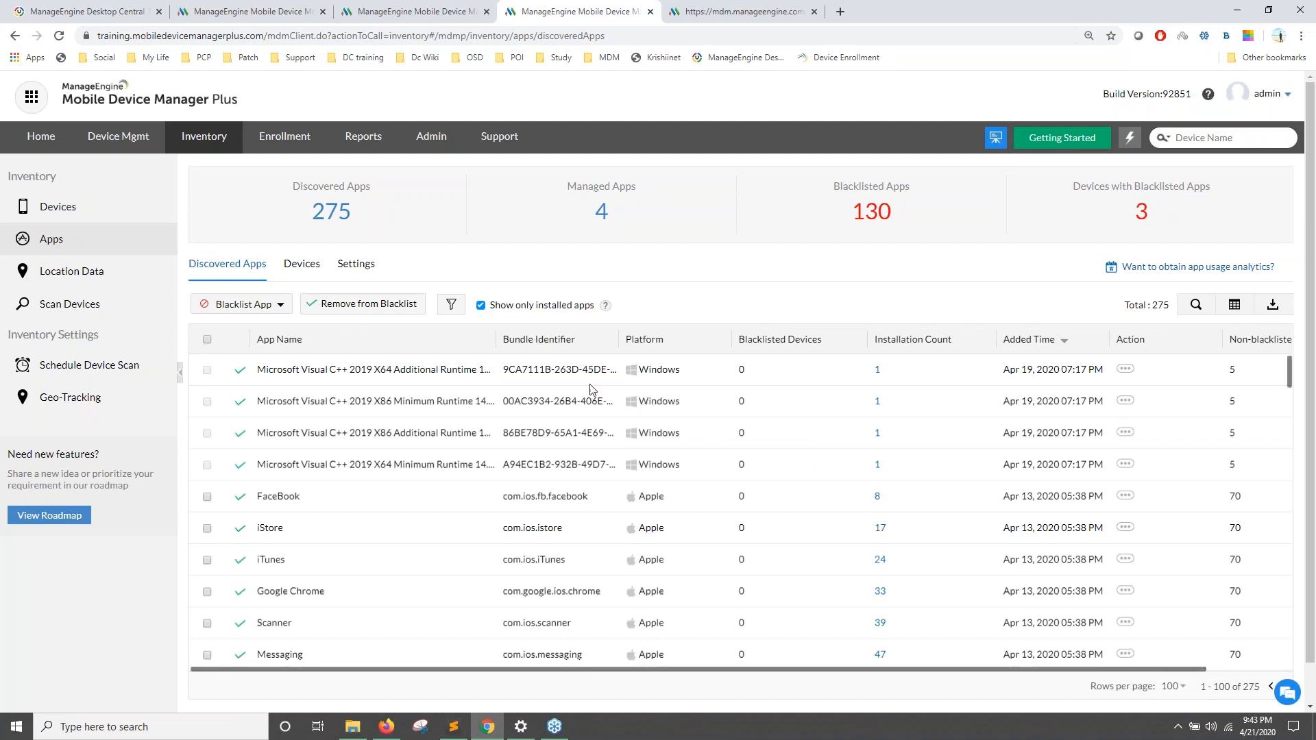
Step: Mark iTunes alongside FaceBook in the discovered apps list
scroll(685, 356, down, 1)
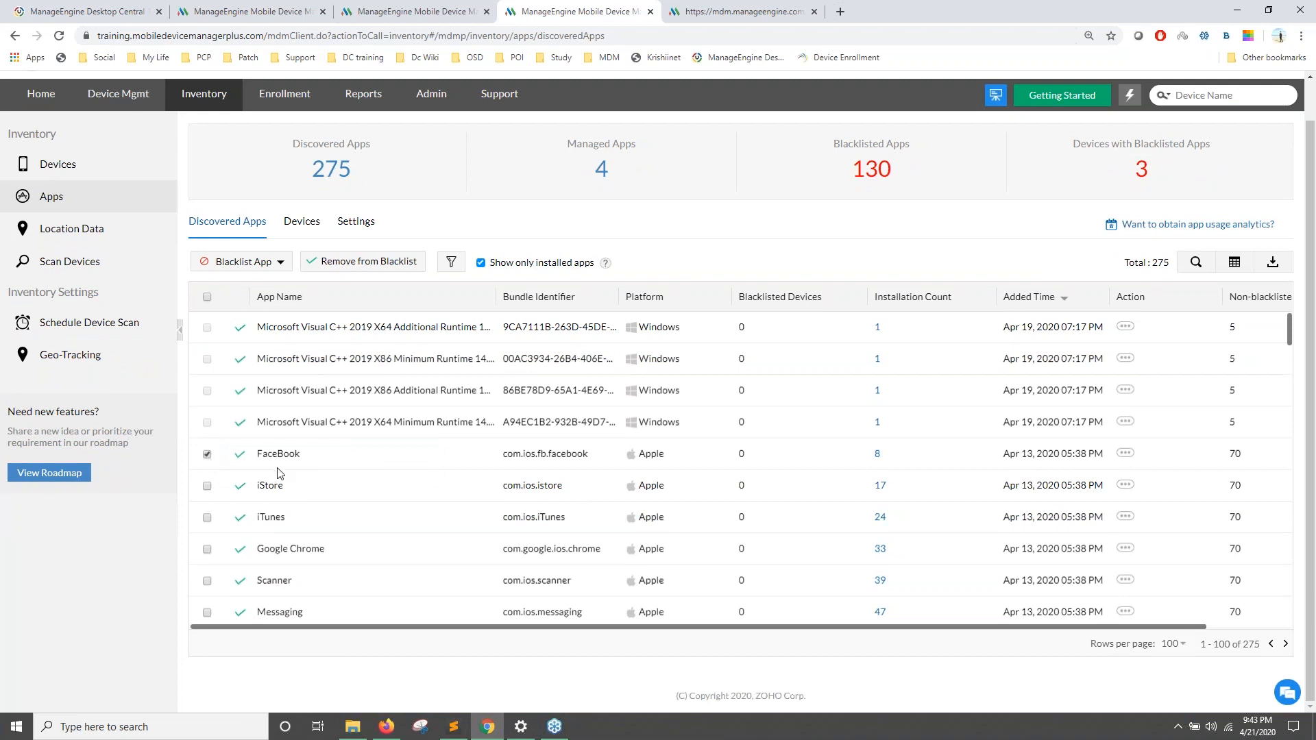
click(207, 517)
scroll(233, 497, down, 3)
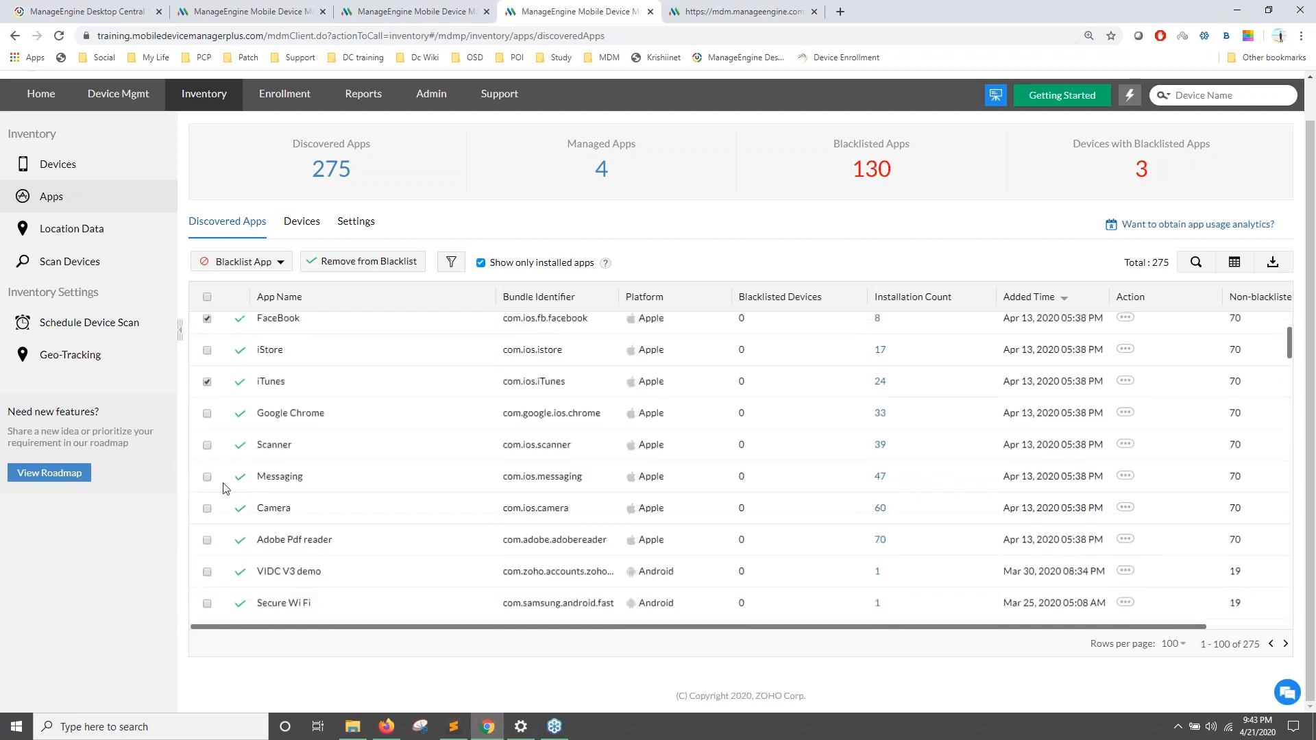
scroll(233, 446, up, 3)
scroll(241, 457, up, 2)
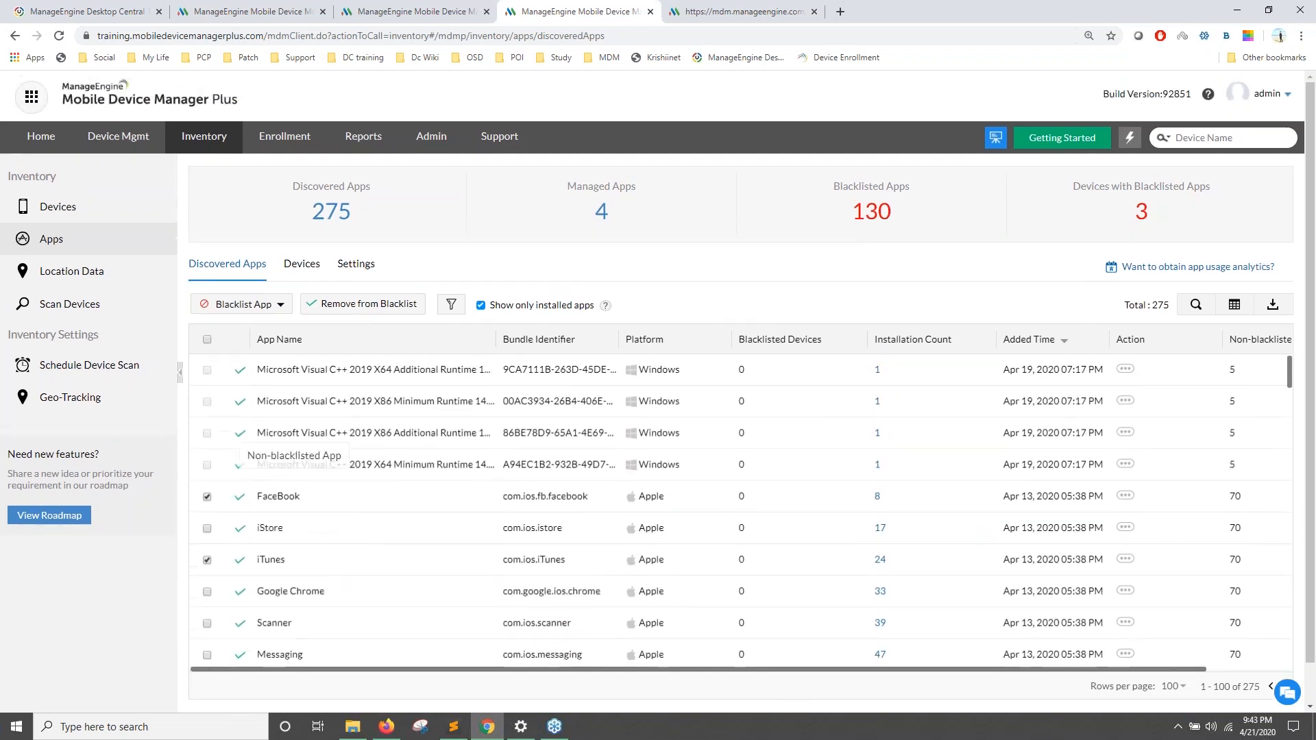
Step: Try Blacklist App for specific groups/devices, close it without blacklisting, and view the inventory Settings
click(245, 304)
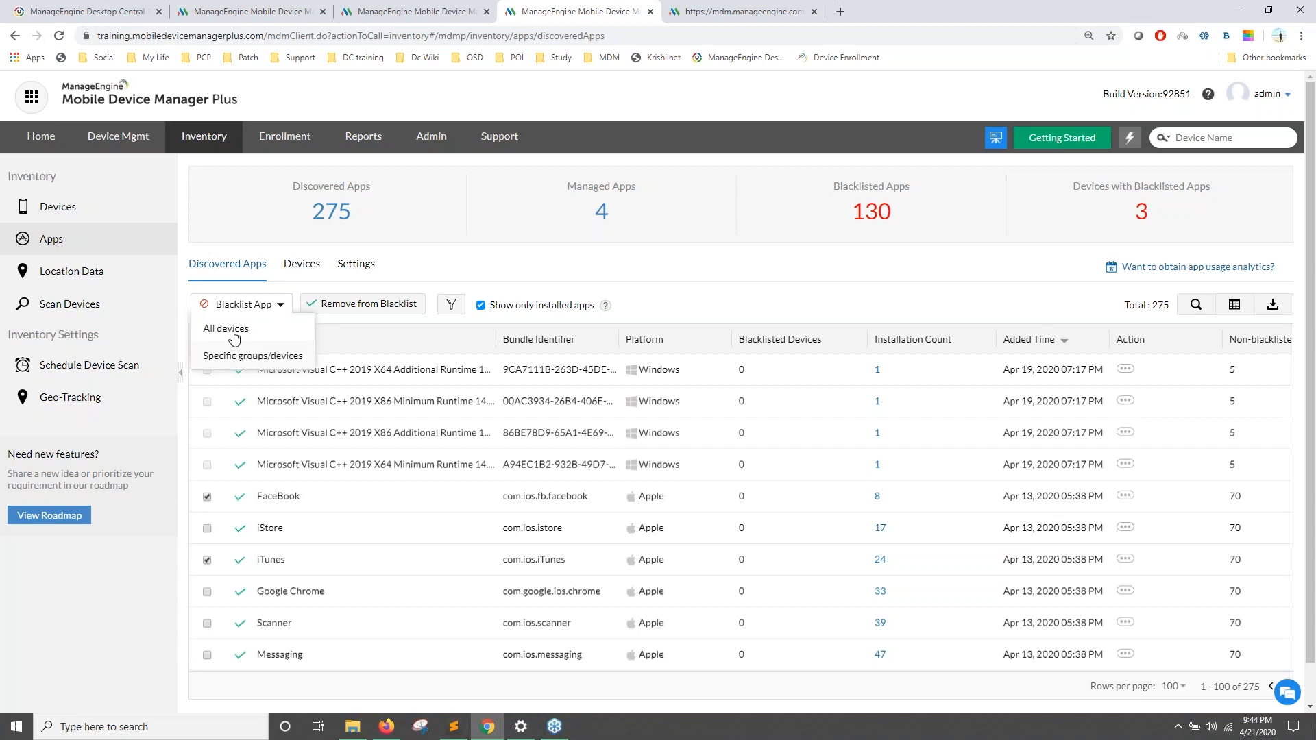
click(251, 356)
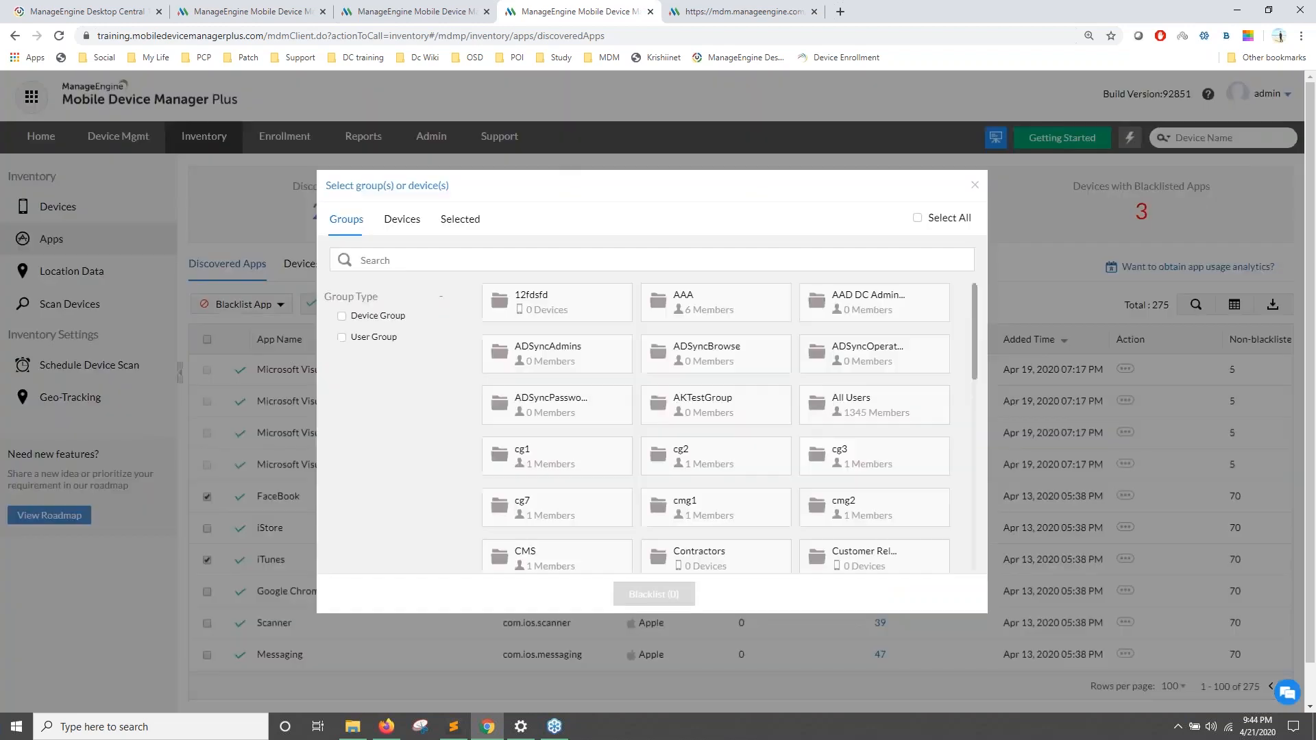
click(974, 188)
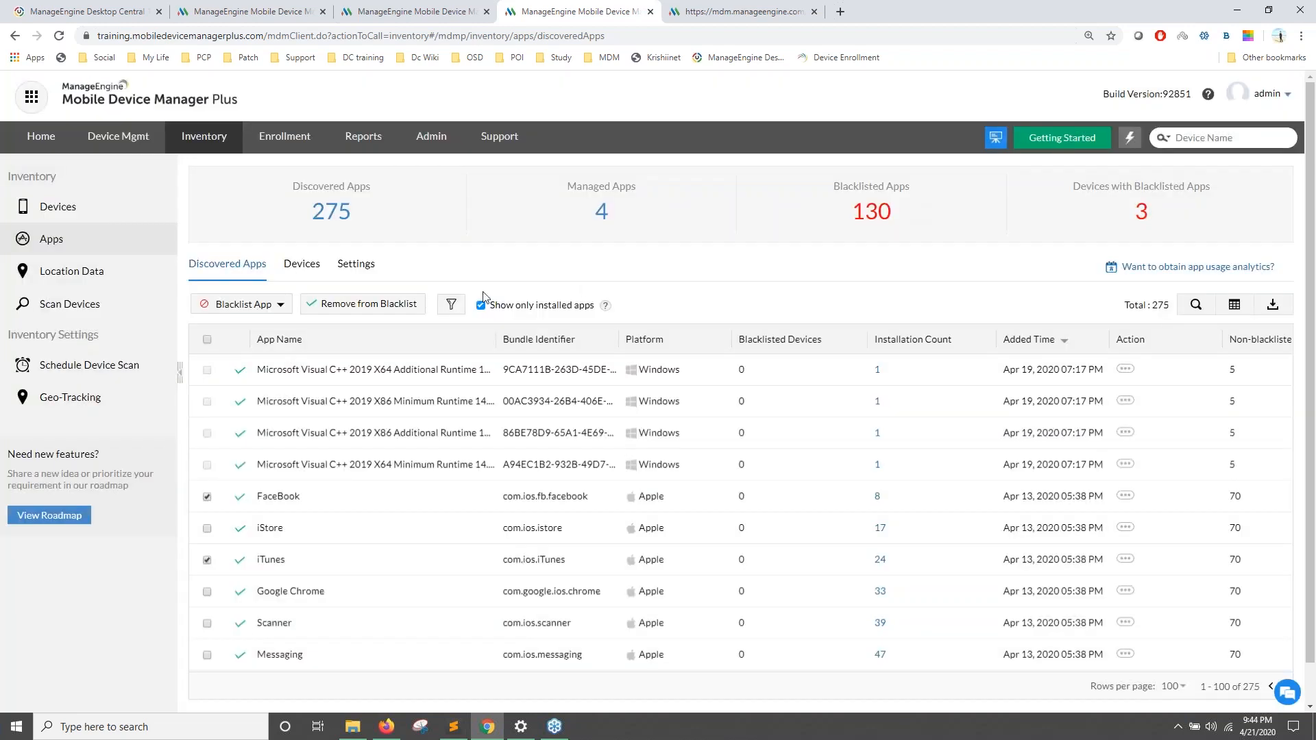
click(356, 268)
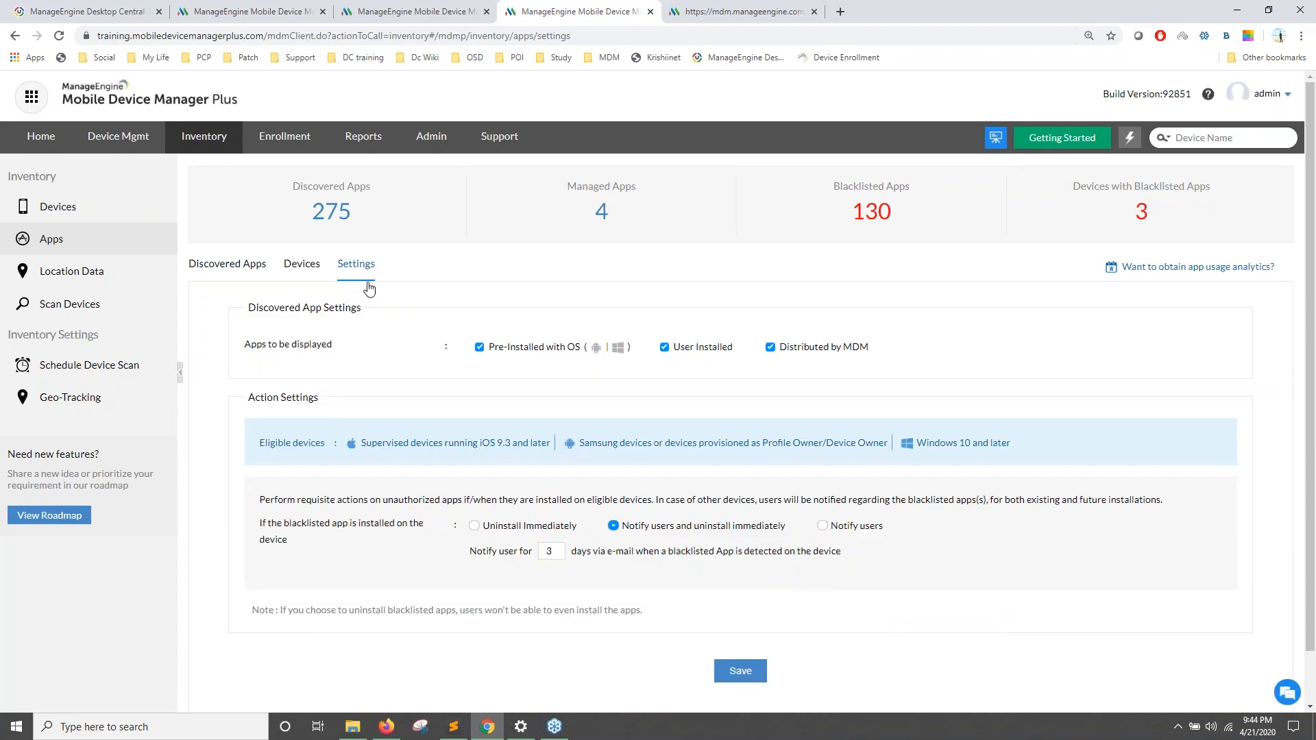
Step: Highlight 'uninstall immediately' in the blacklist settings, then advance the slideshow to the malicious websites slide
scroll(277, 526, down, 1)
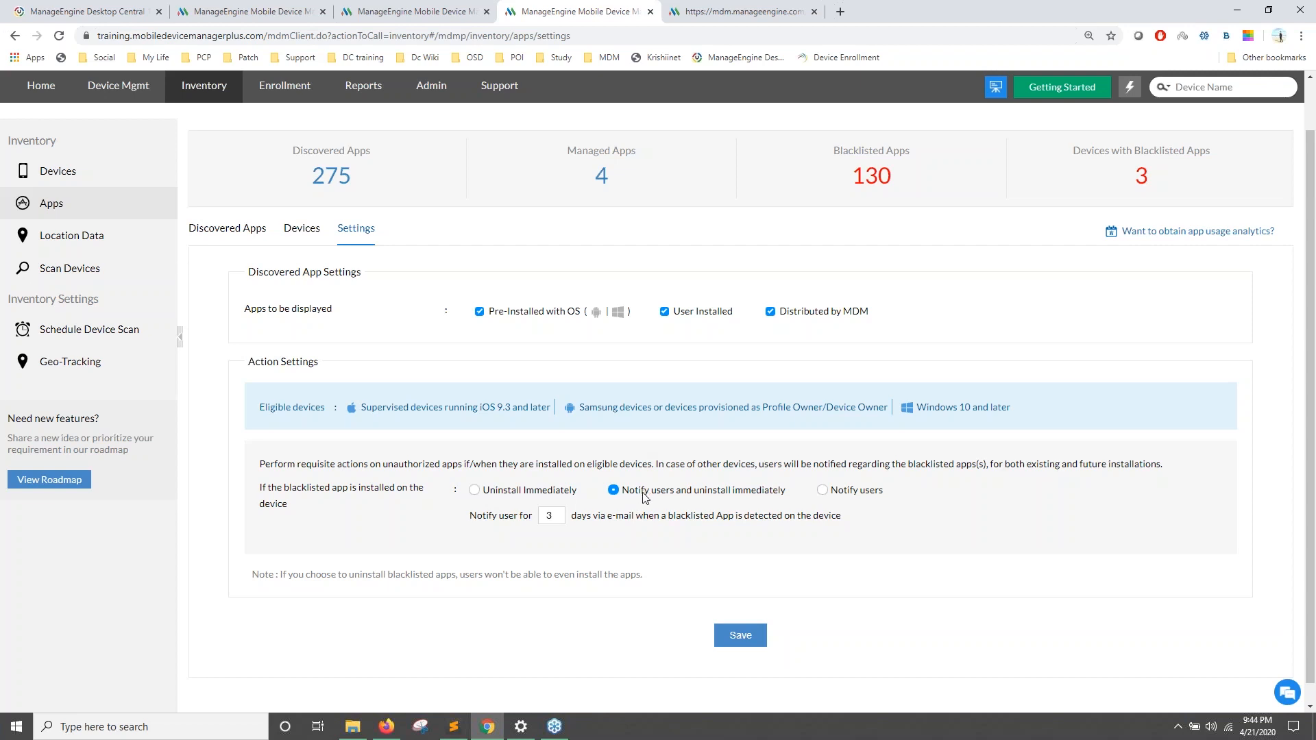
drag(693, 490, 776, 499)
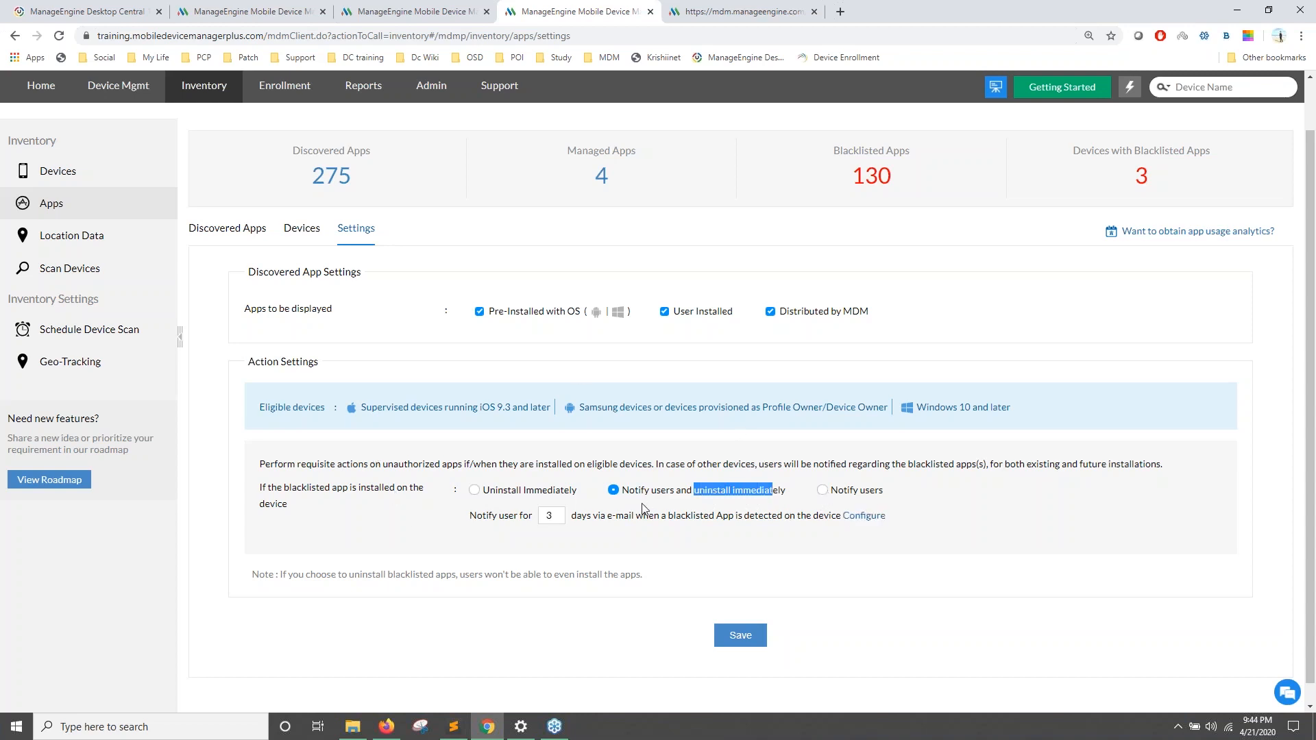
scroll(911, 214, up, 1)
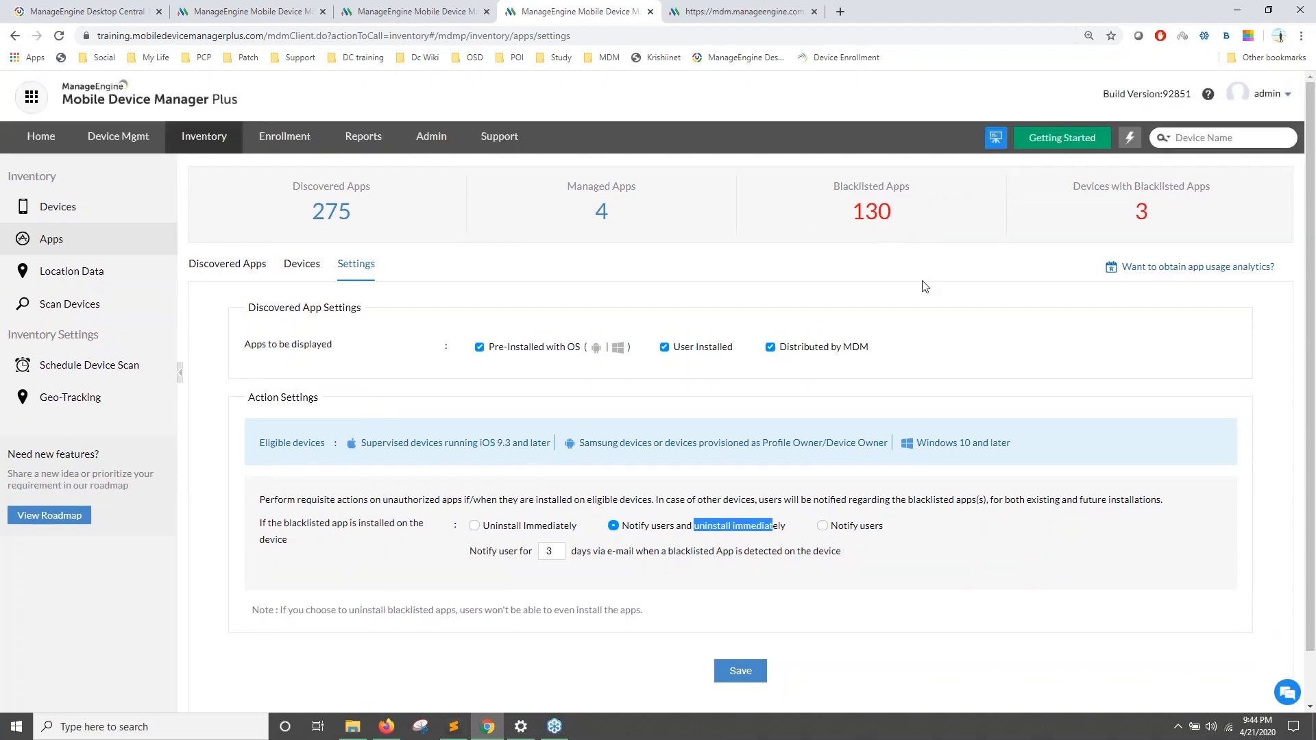
key(alt+Tab)
click(634, 422)
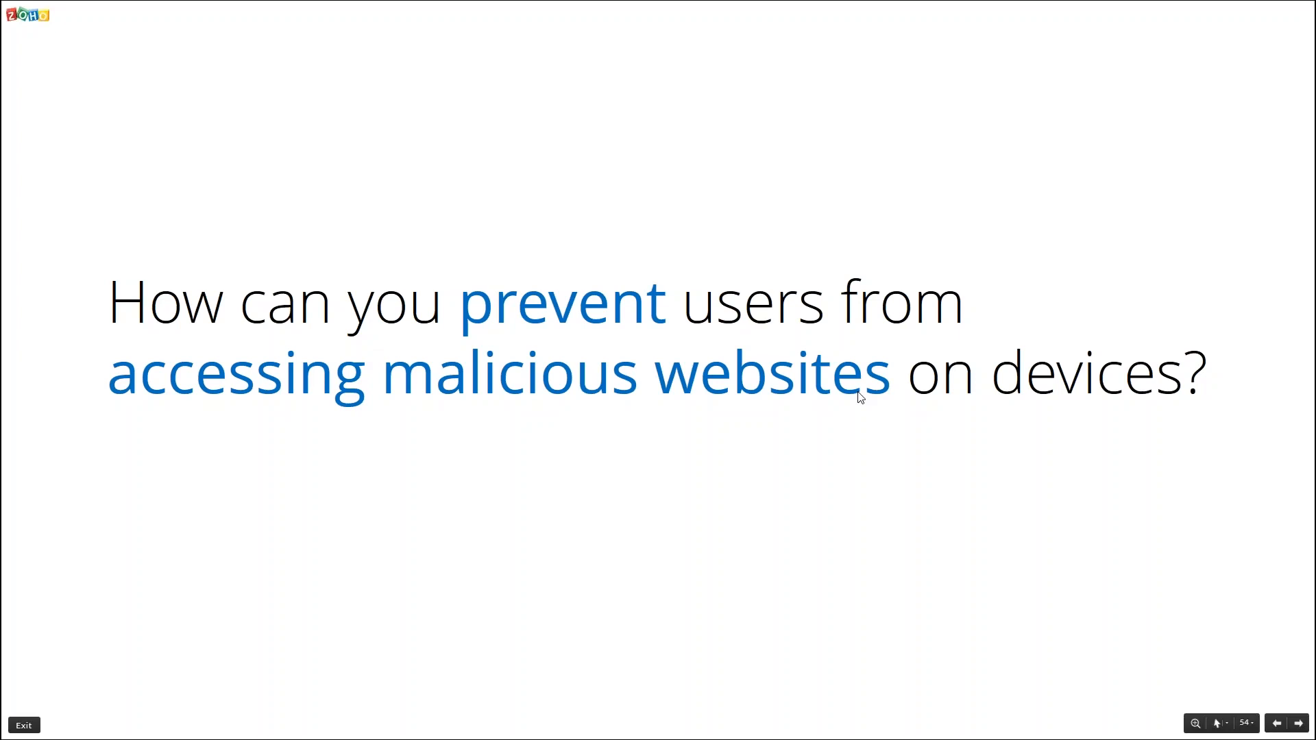
Step: Return from Zoho Show to the profile's Applications restrictions in the browser
key(alt+Tab)
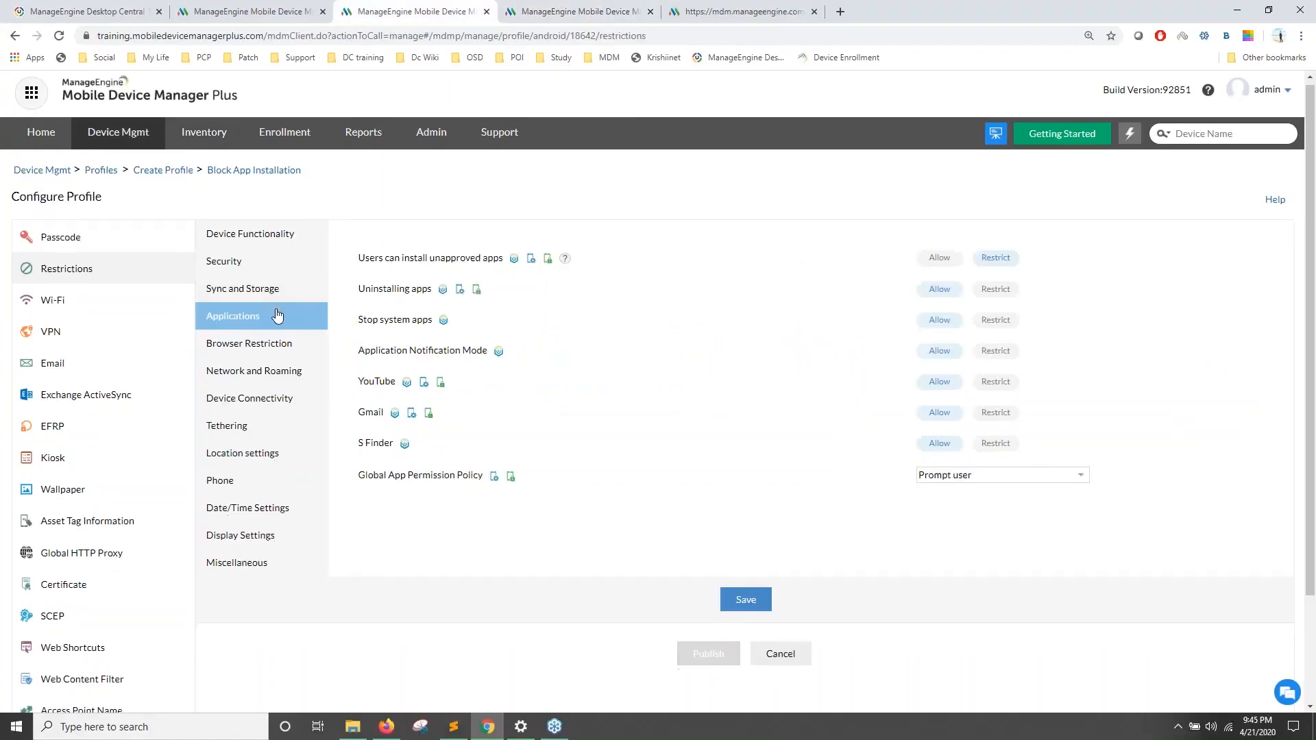
Step: Save the restrictions and open Web Content Filter, highlighting the malicious content label
click(741, 557)
scroll(699, 384, down, 1)
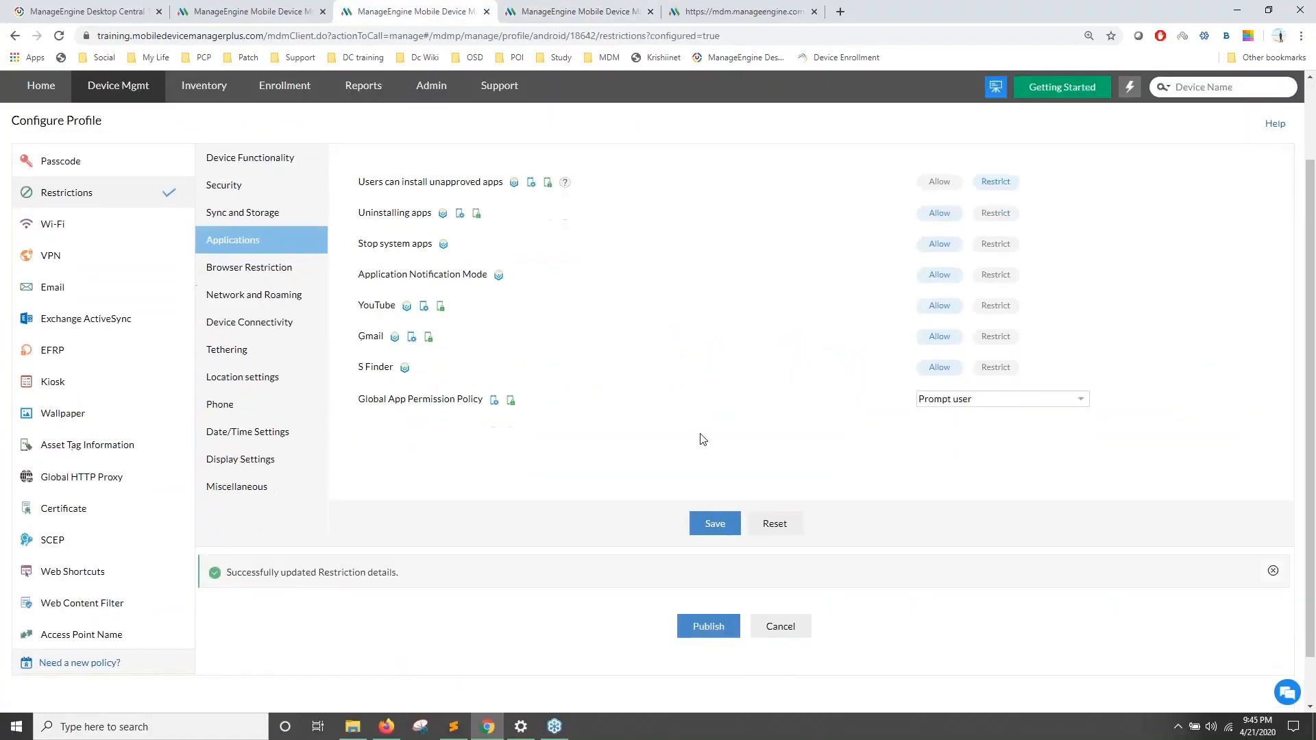
click(82, 546)
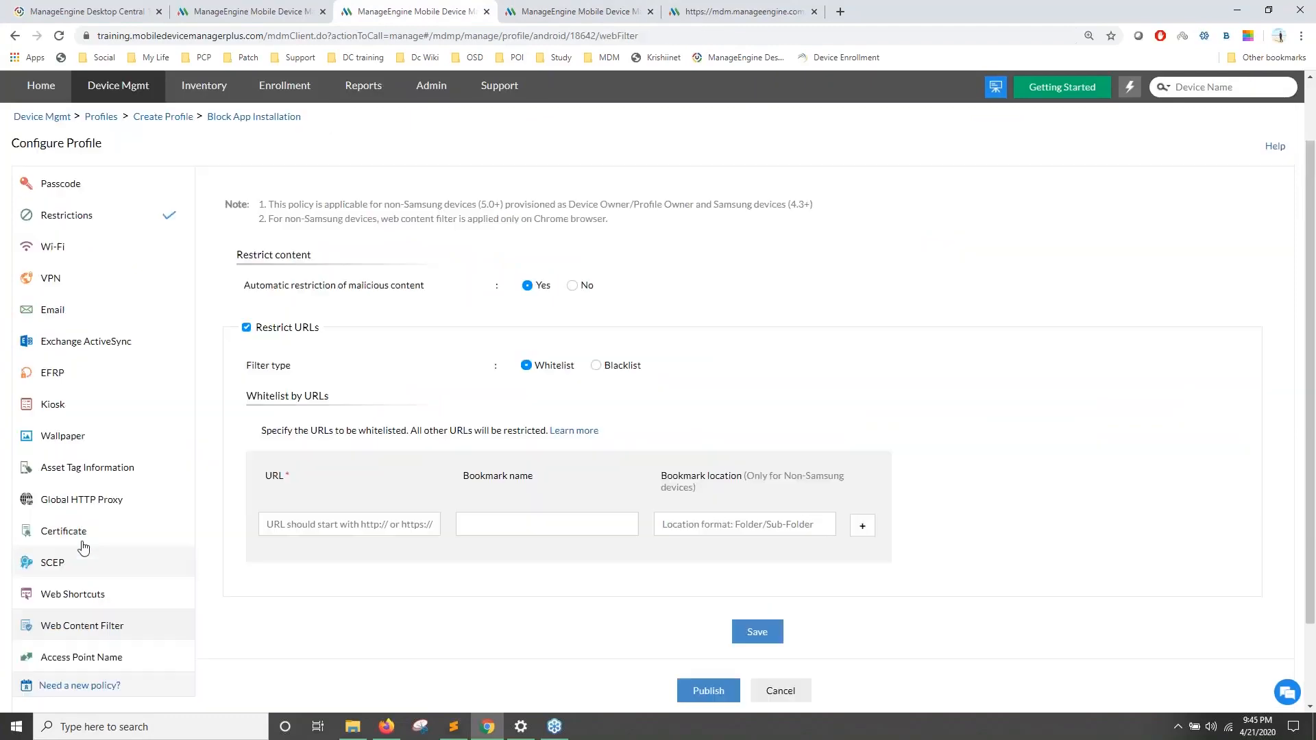
scroll(115, 514, down, 1)
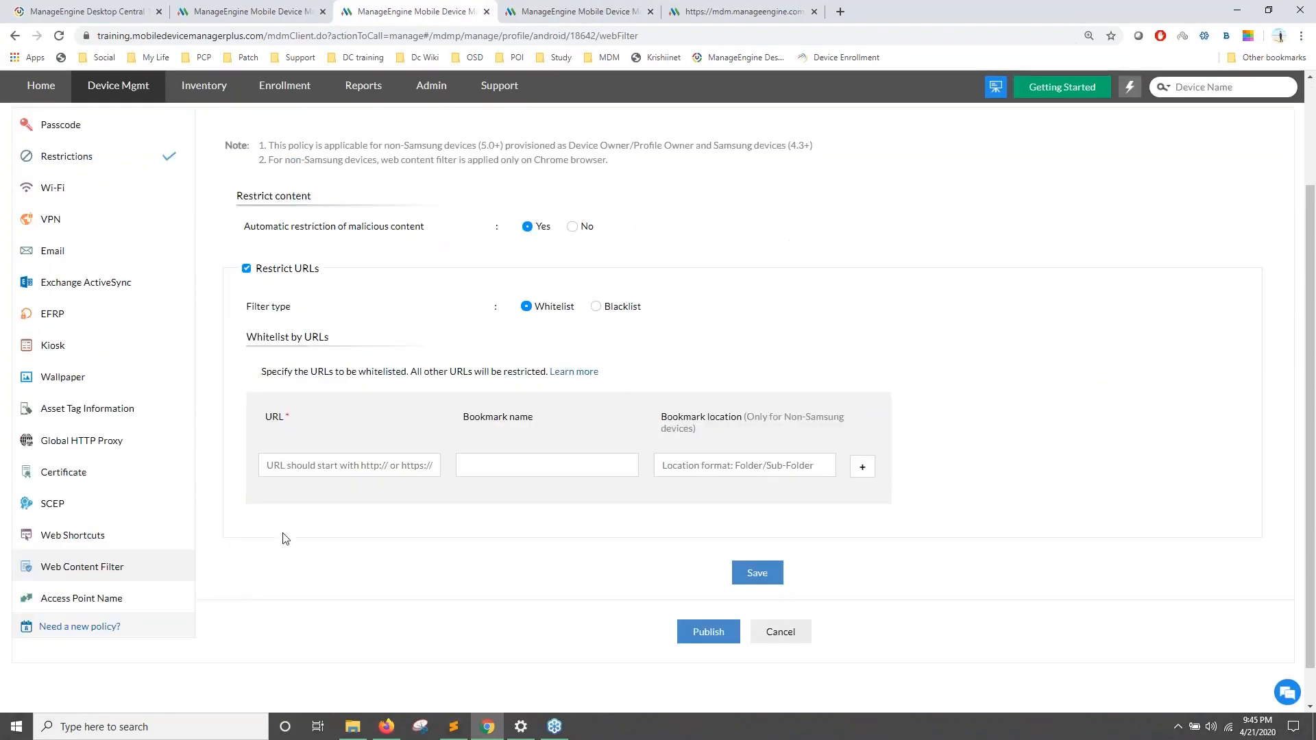
drag(244, 295, 394, 299)
click(394, 299)
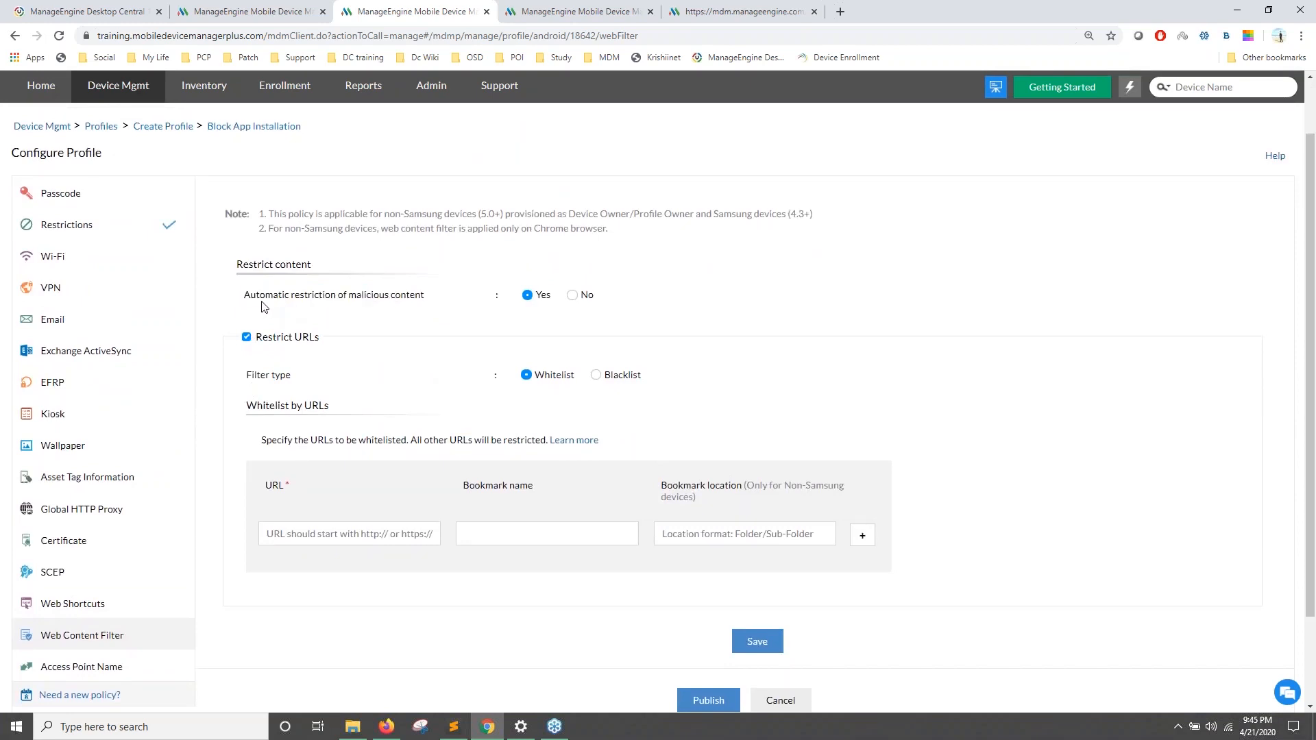
drag(352, 296, 447, 300)
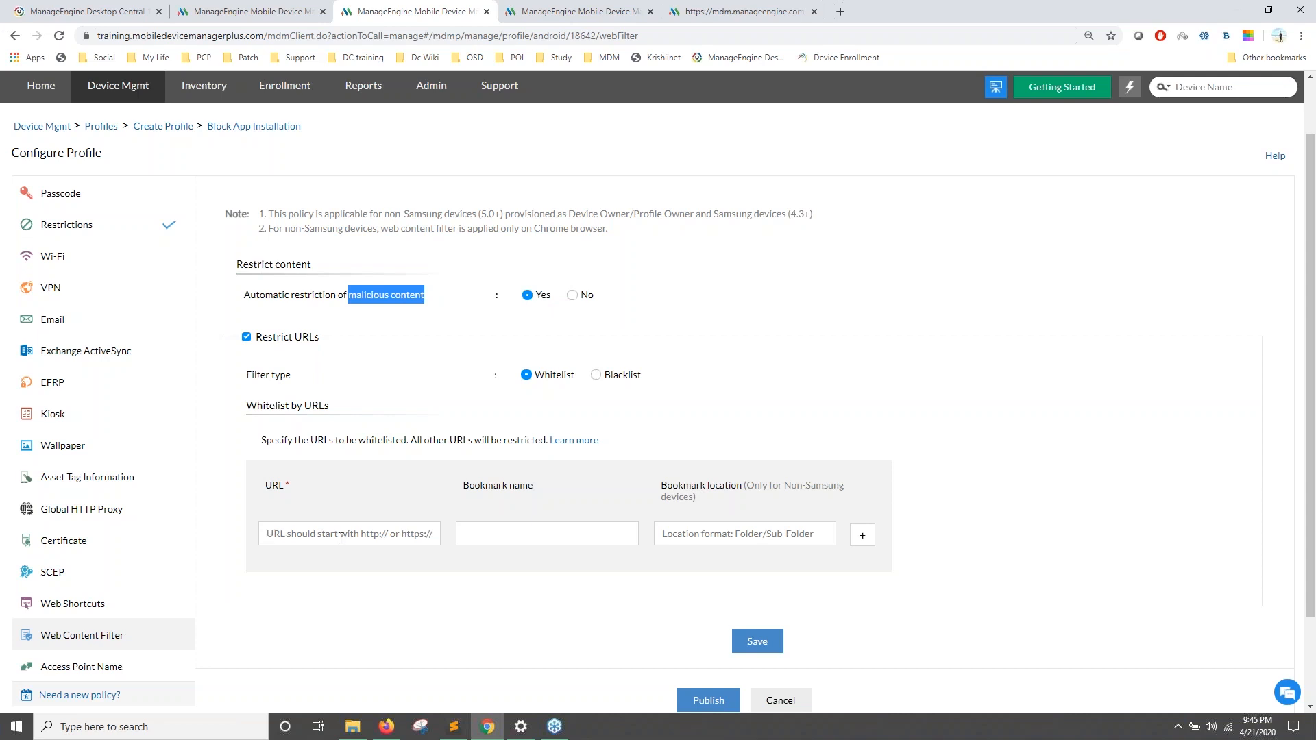
Step: Set the URL filter type to Blacklist, then go back to the slideshow
click(596, 375)
click(526, 376)
click(596, 375)
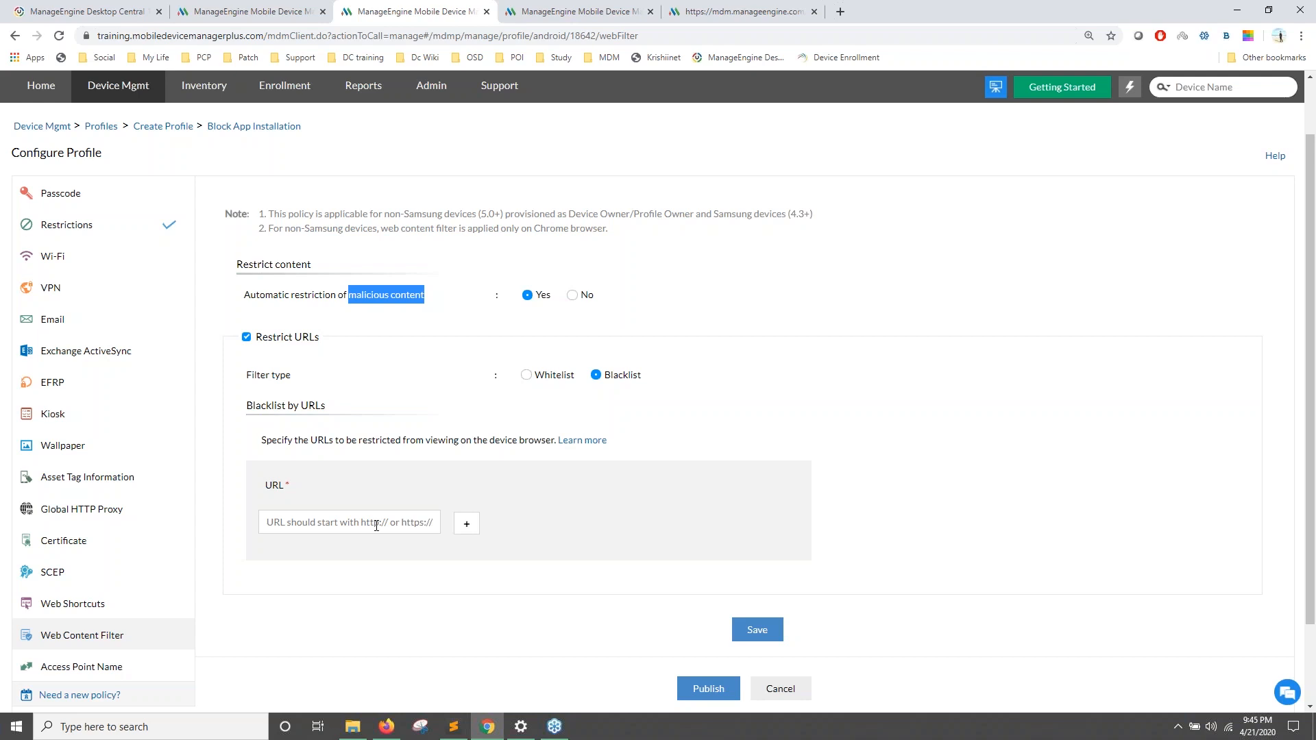
key(alt+Tab)
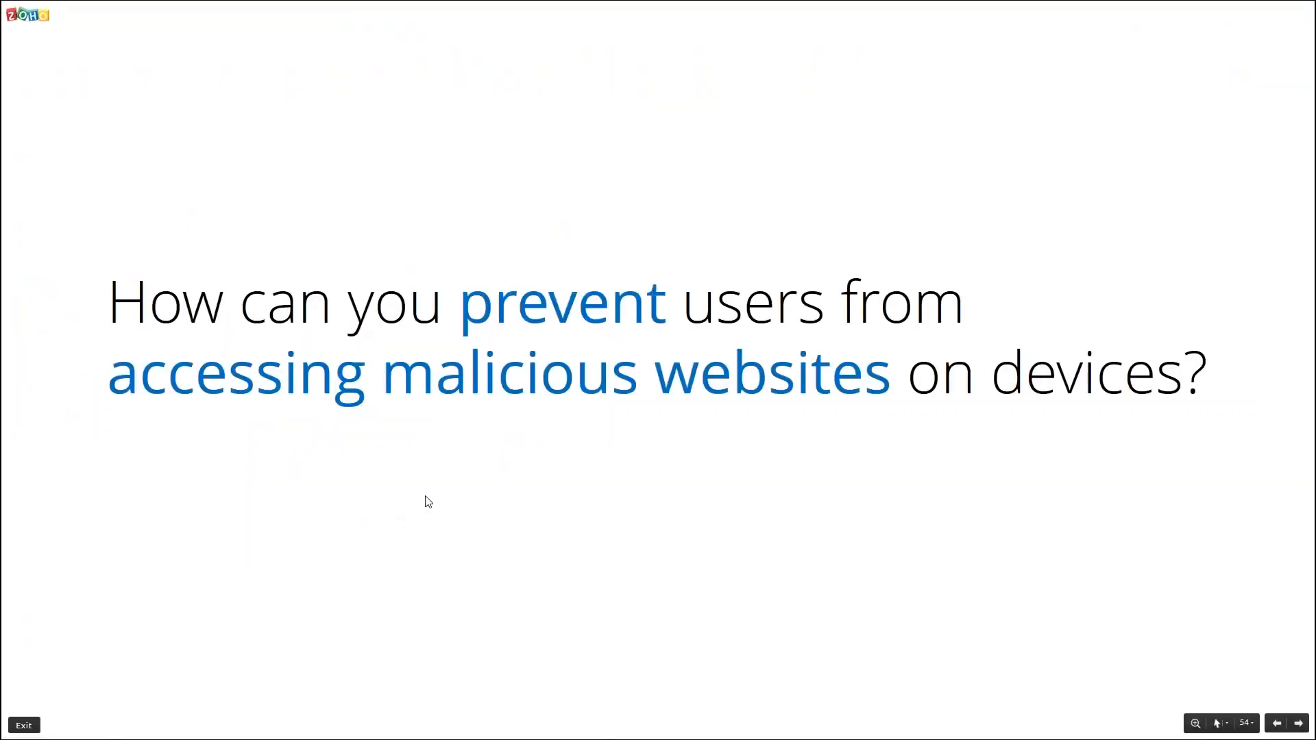
Step: Advance the Zoho Show slideshow to the slide on whitelisting specific apps
click(425, 497)
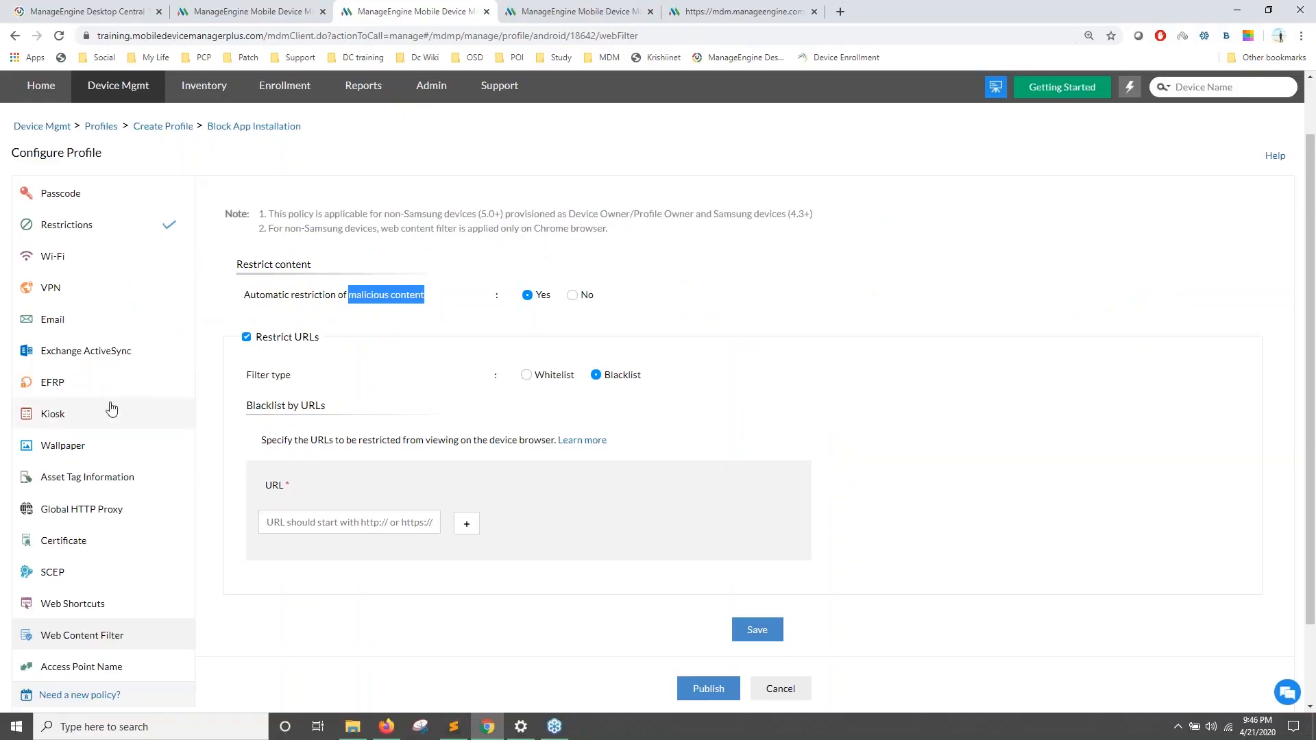
Step: Open the profile's Kiosk settings and allow Google Maps as a single-app kiosk
scroll(326, 199, up, 1)
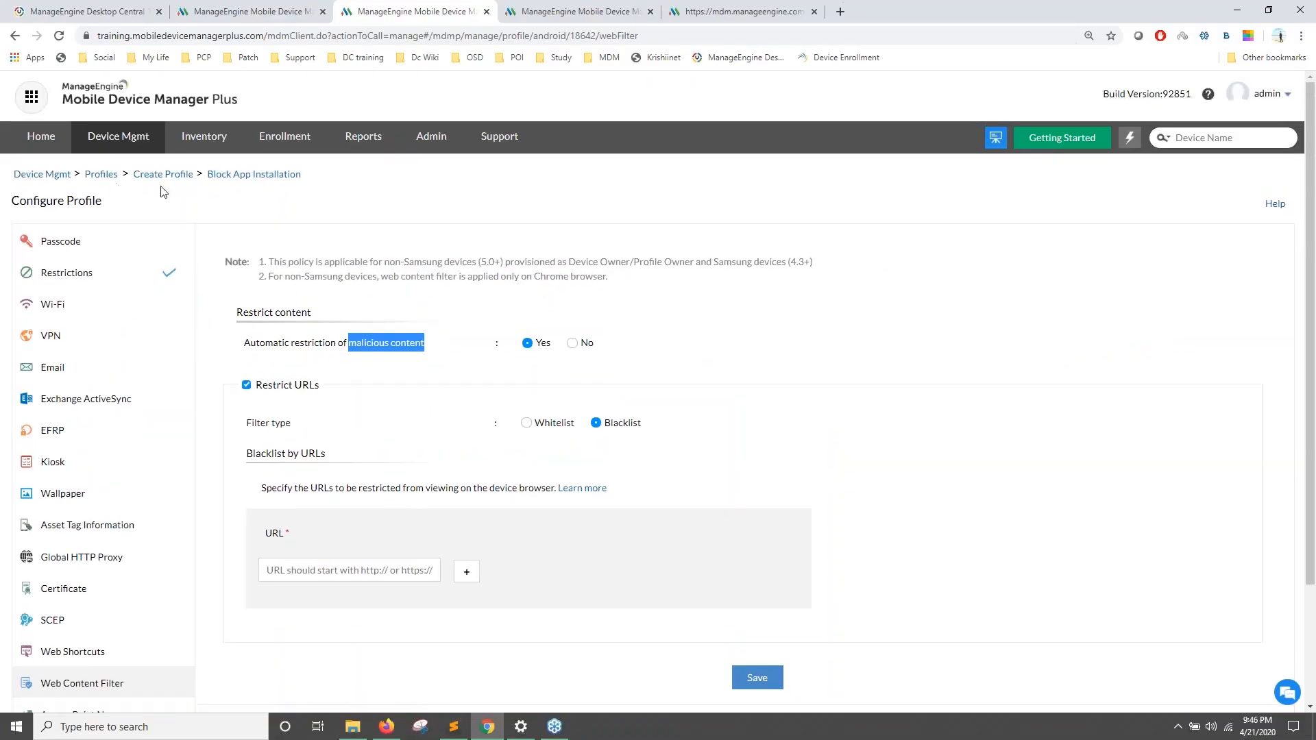
click(64, 463)
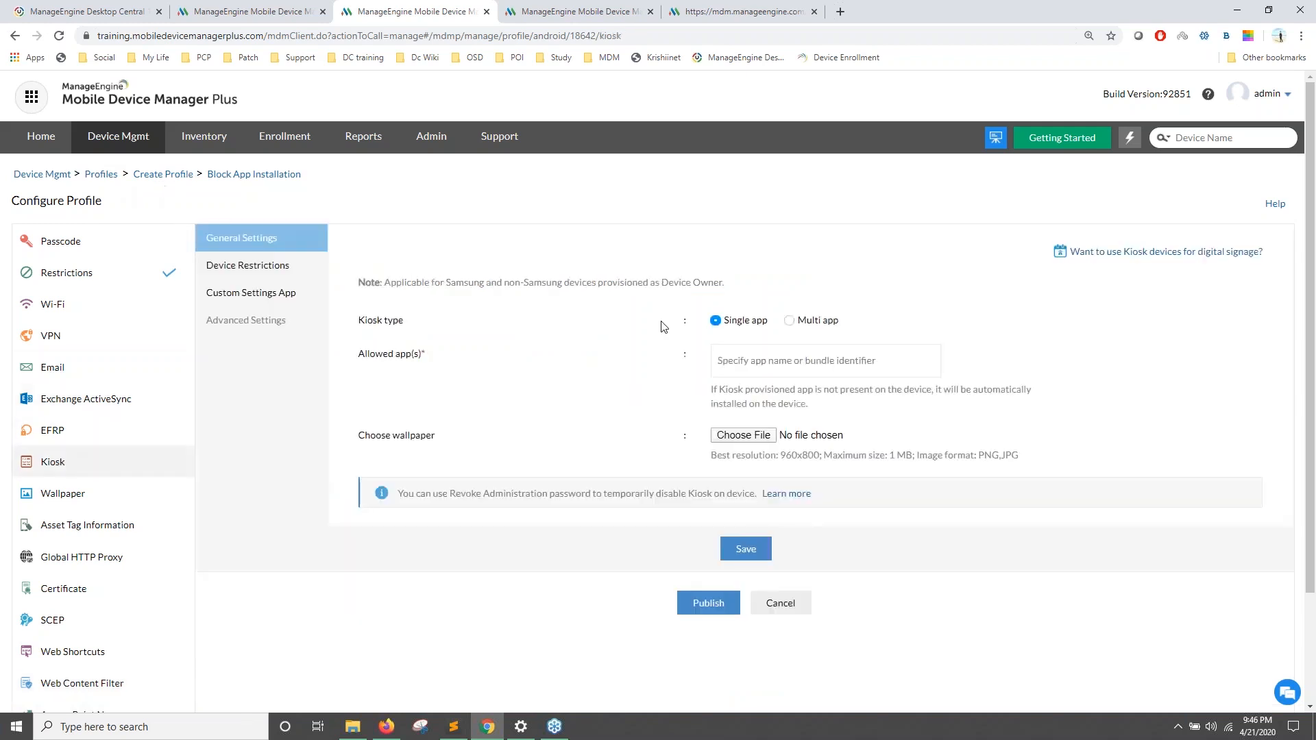
scroll(409, 295, down, 1)
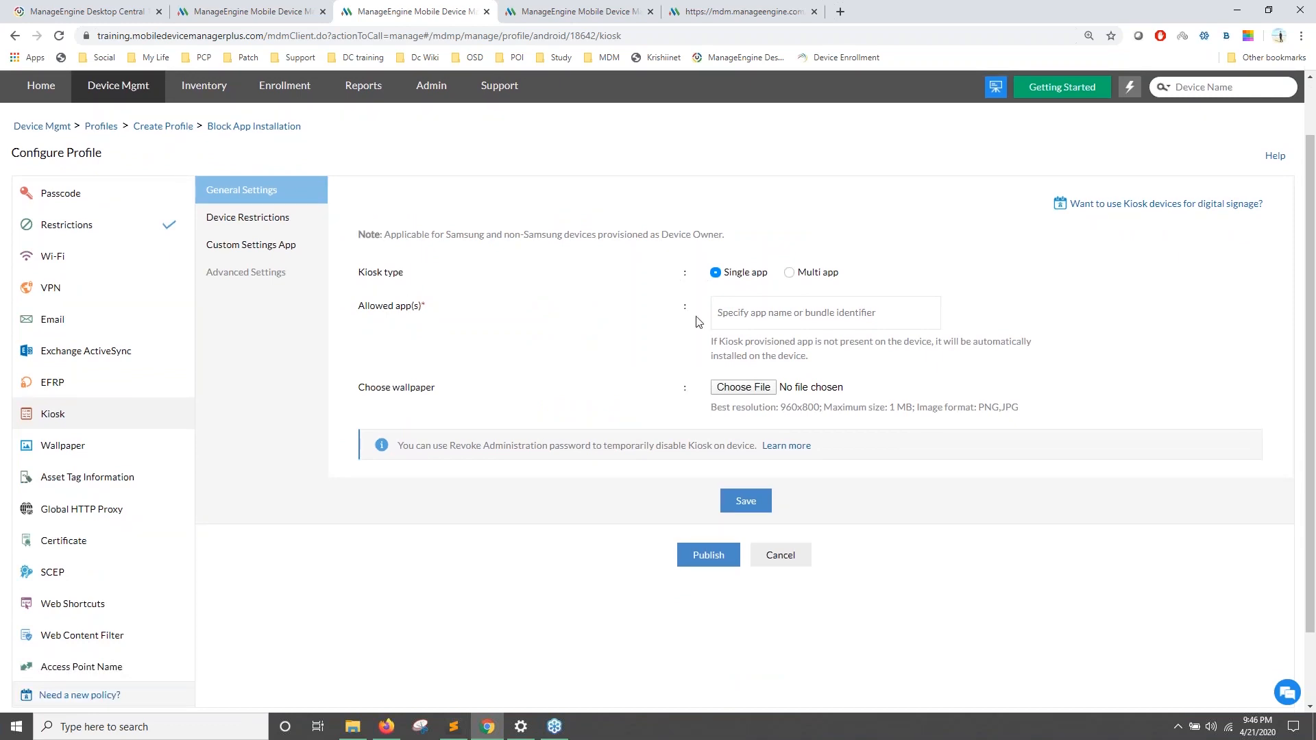
click(738, 316)
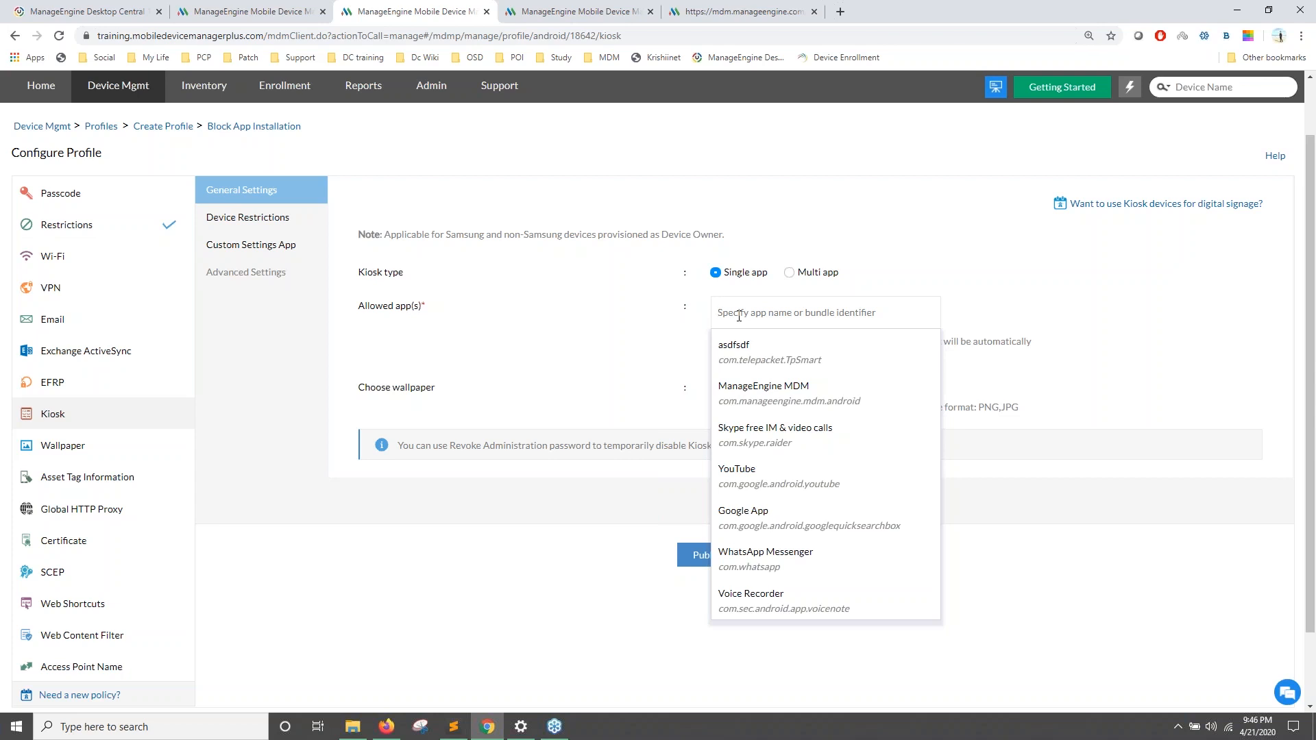
text(maps)
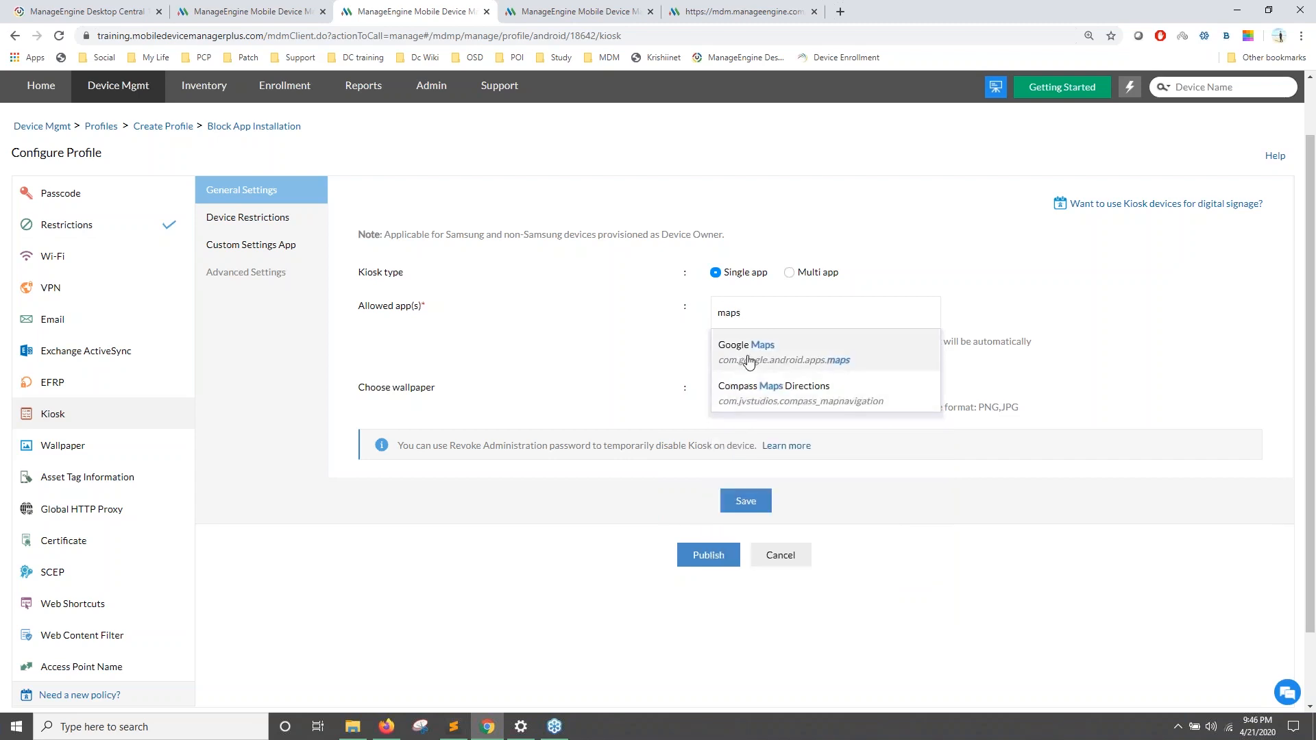
click(747, 353)
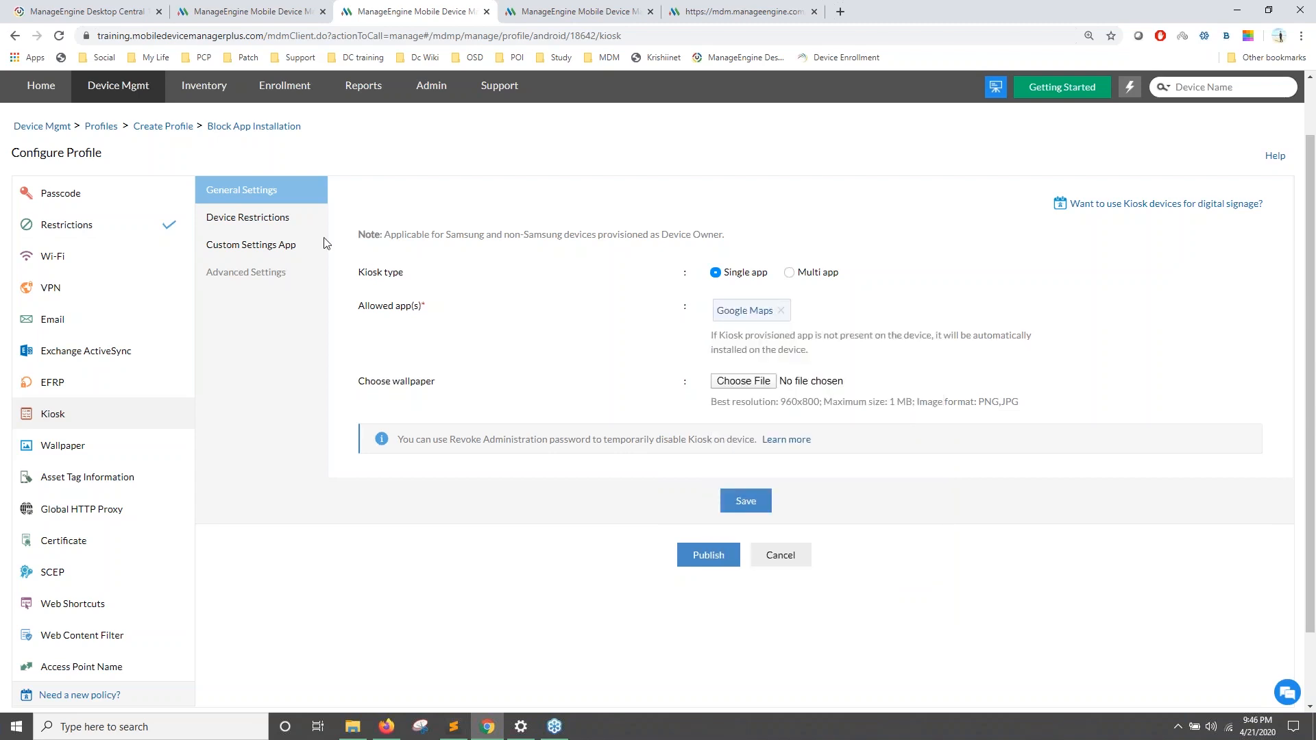
Step: Check Device Restrictions, then switch the kiosk type to Multi app
click(298, 226)
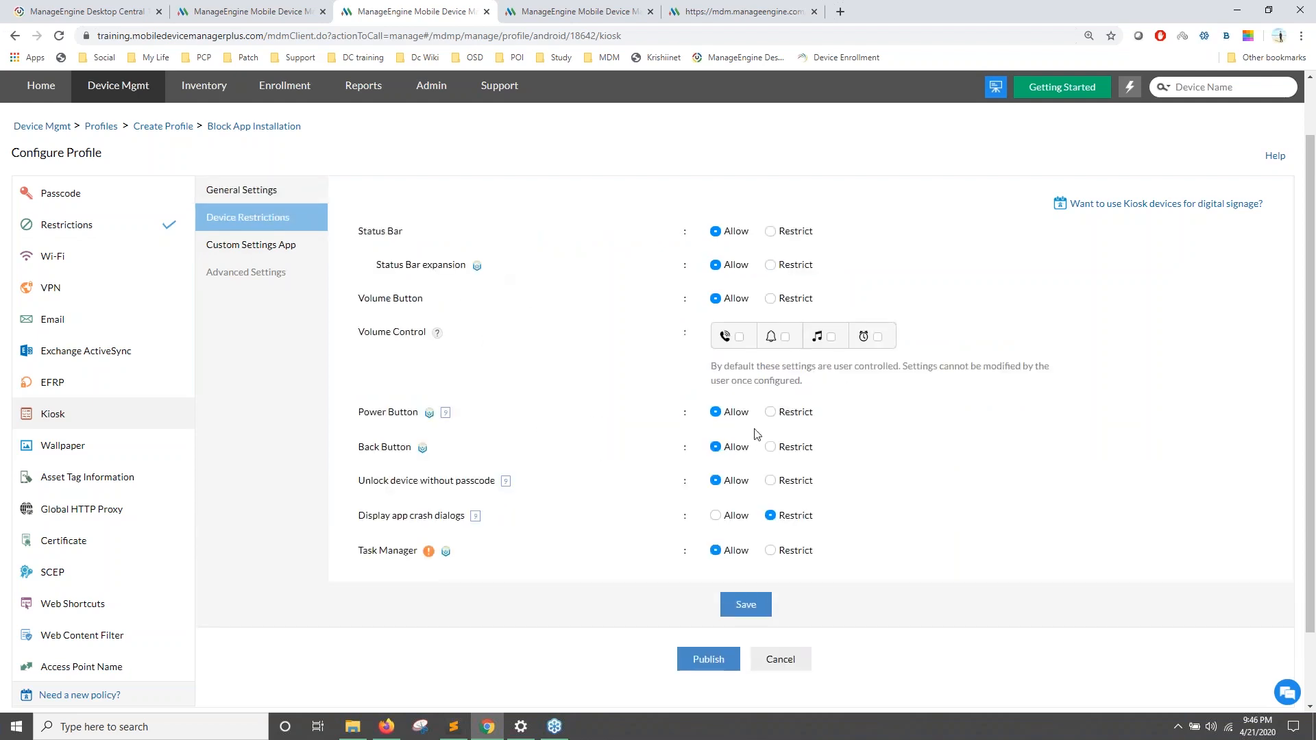
click(285, 197)
click(789, 273)
click(802, 313)
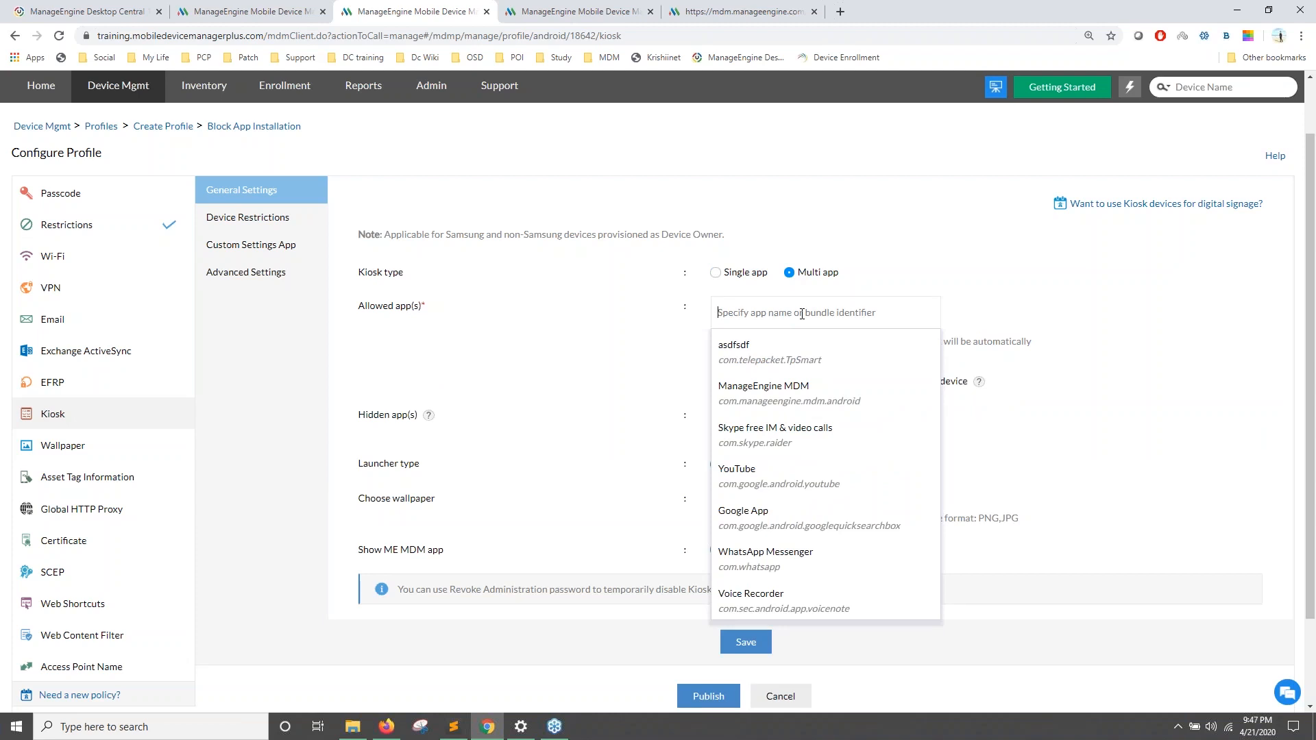
Step: Add Google Maps and Email to the kiosk's allowed apps
text(maps)
click(804, 357)
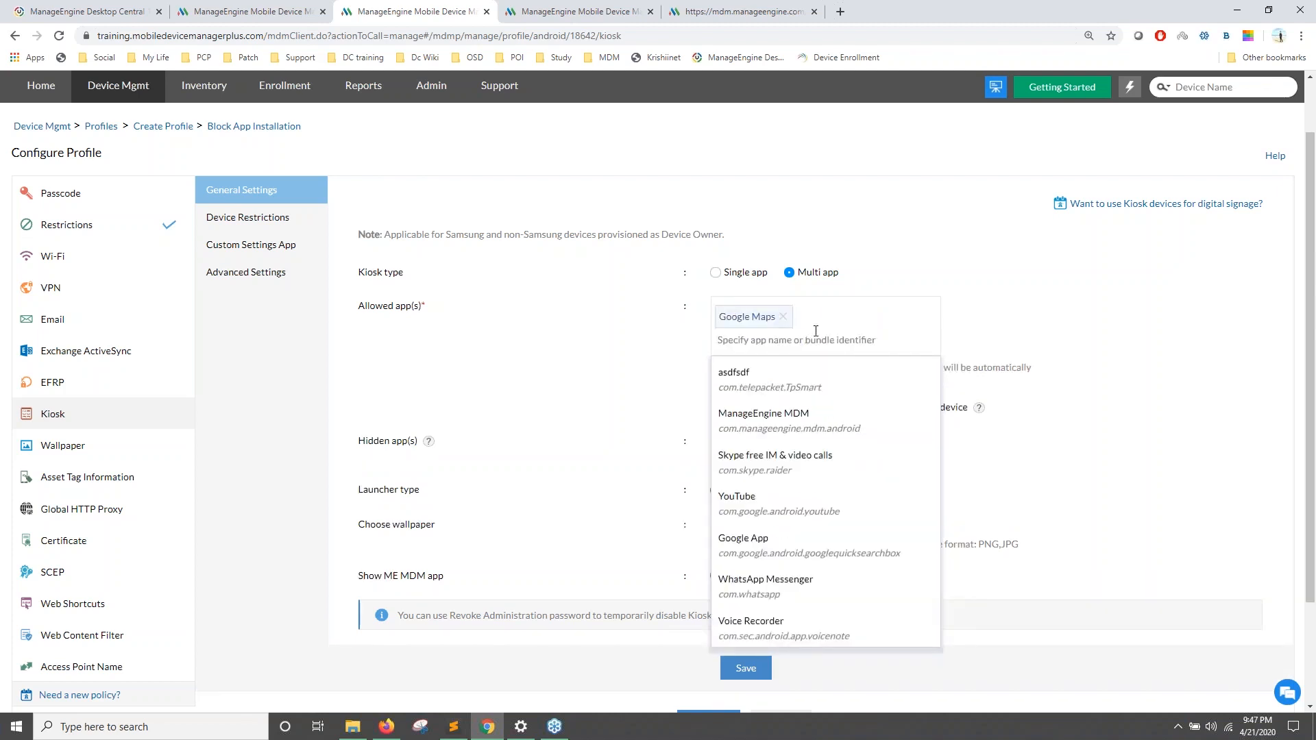
click(825, 324)
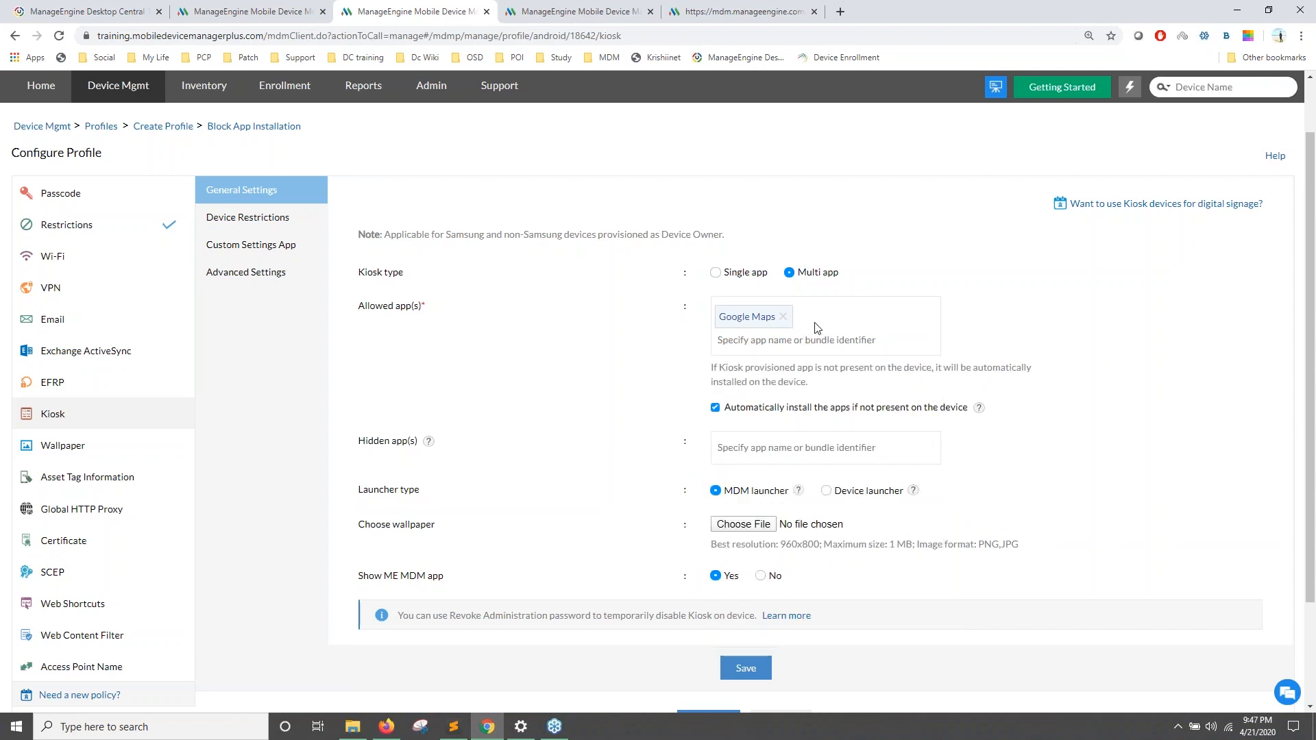
click(771, 342)
text(mail)
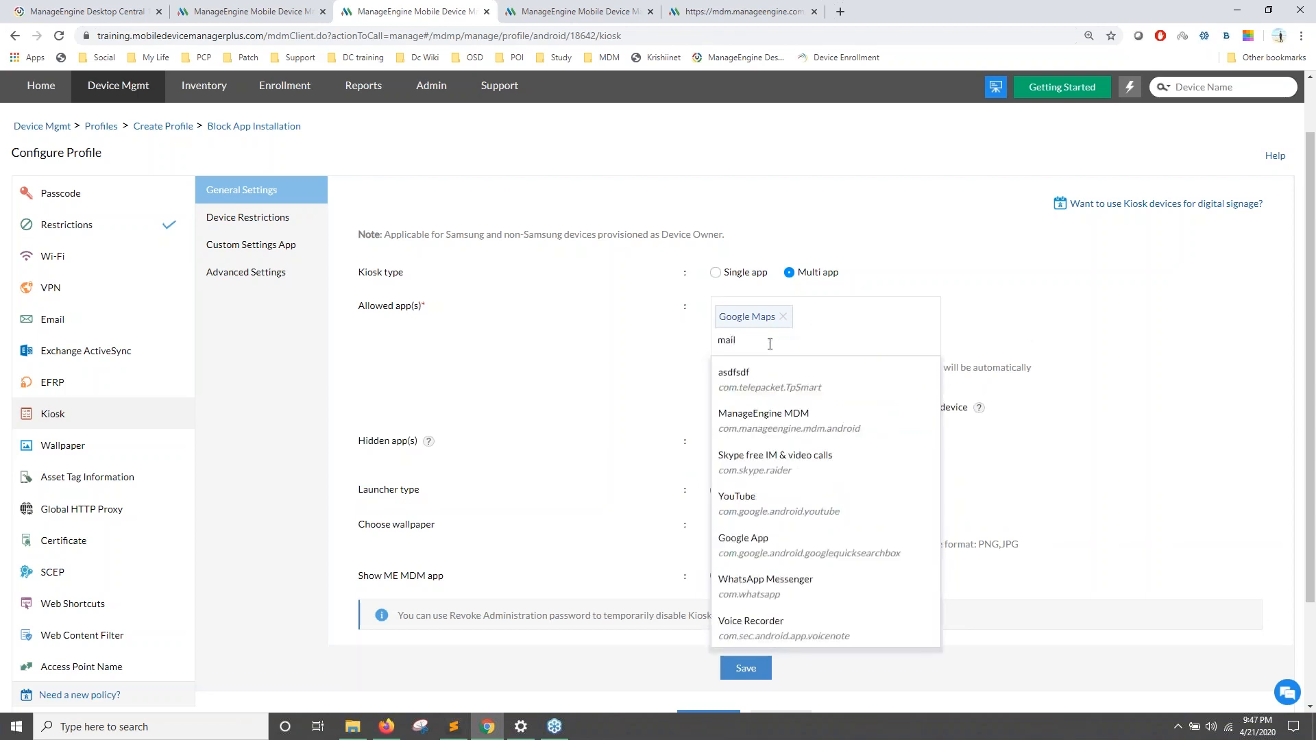
click(760, 391)
click(691, 430)
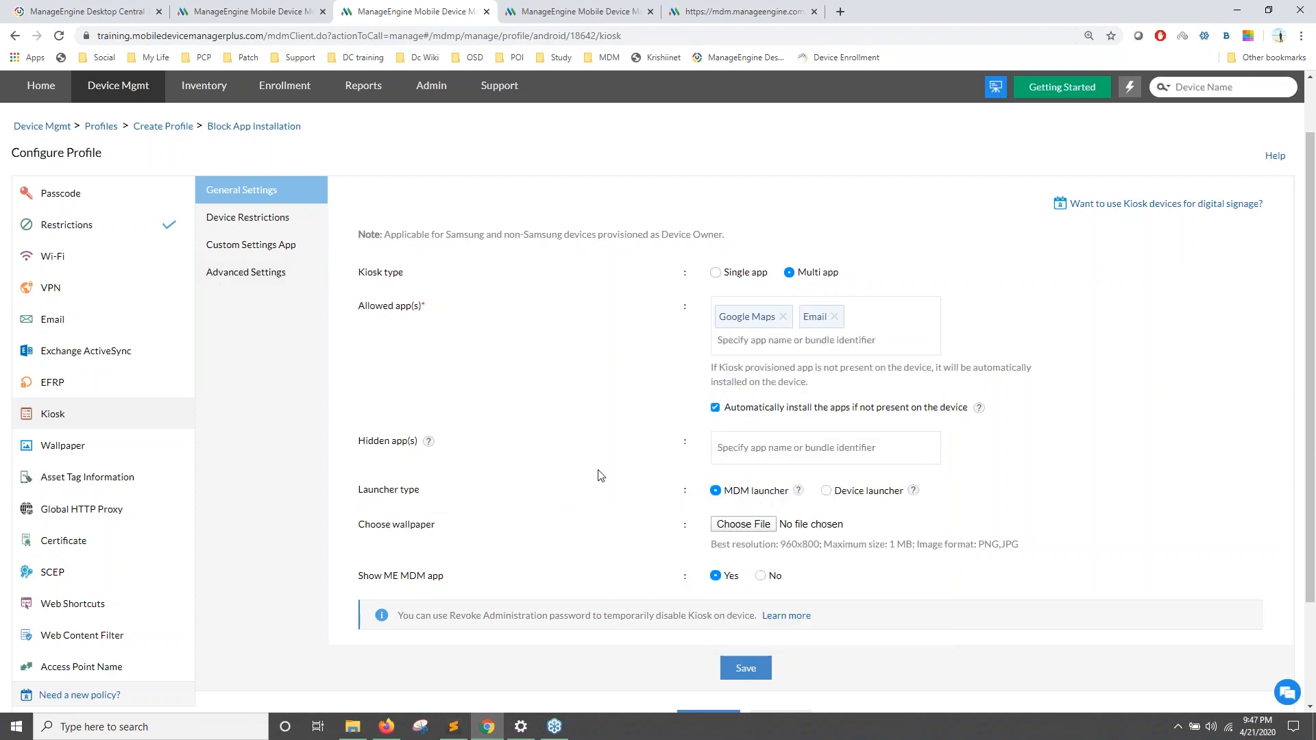
Step: Toggle the launcher type to Device launcher and back to MDM launcher
scroll(671, 469, down, 1)
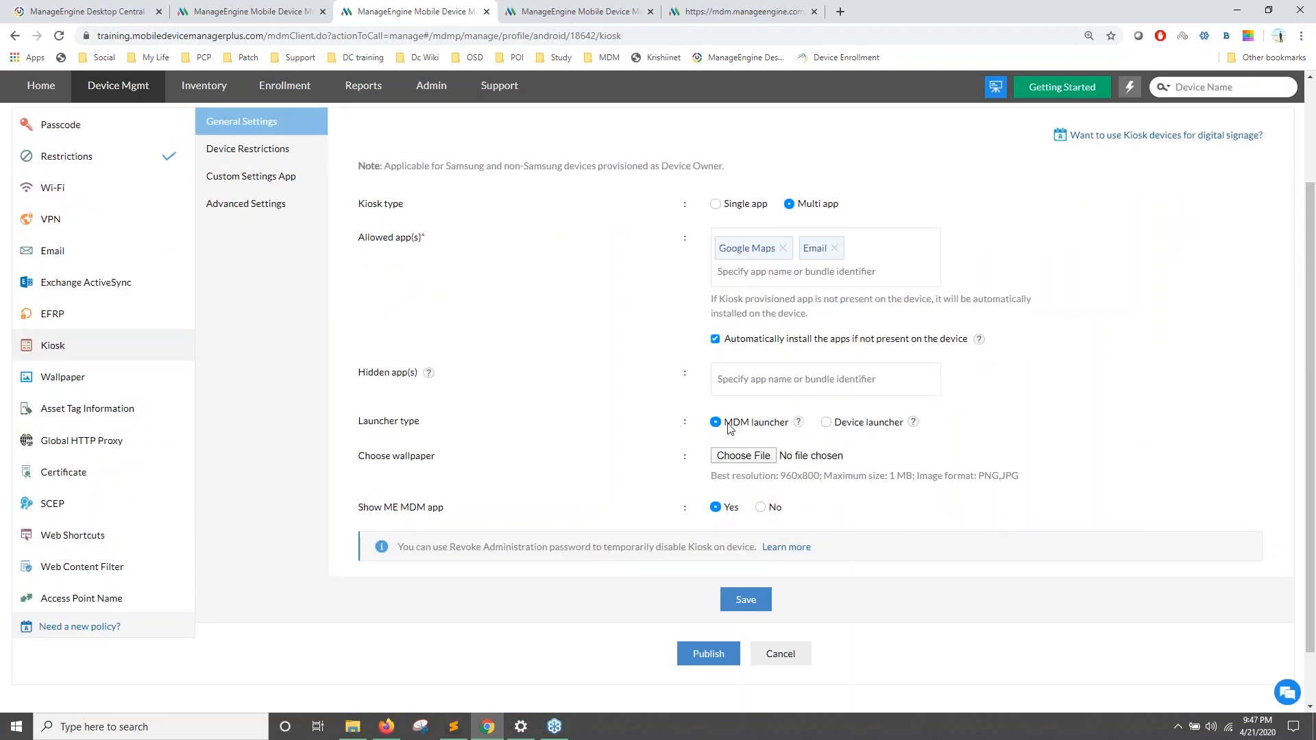
click(827, 424)
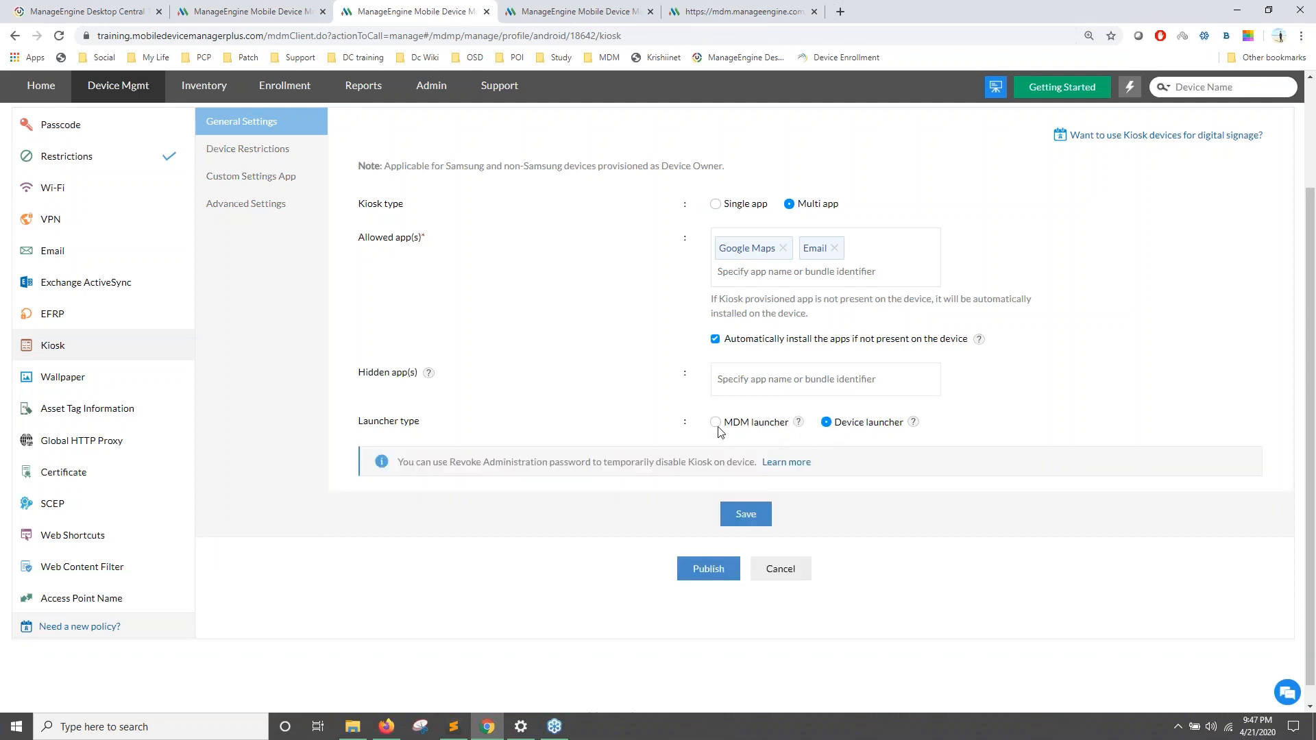
click(716, 422)
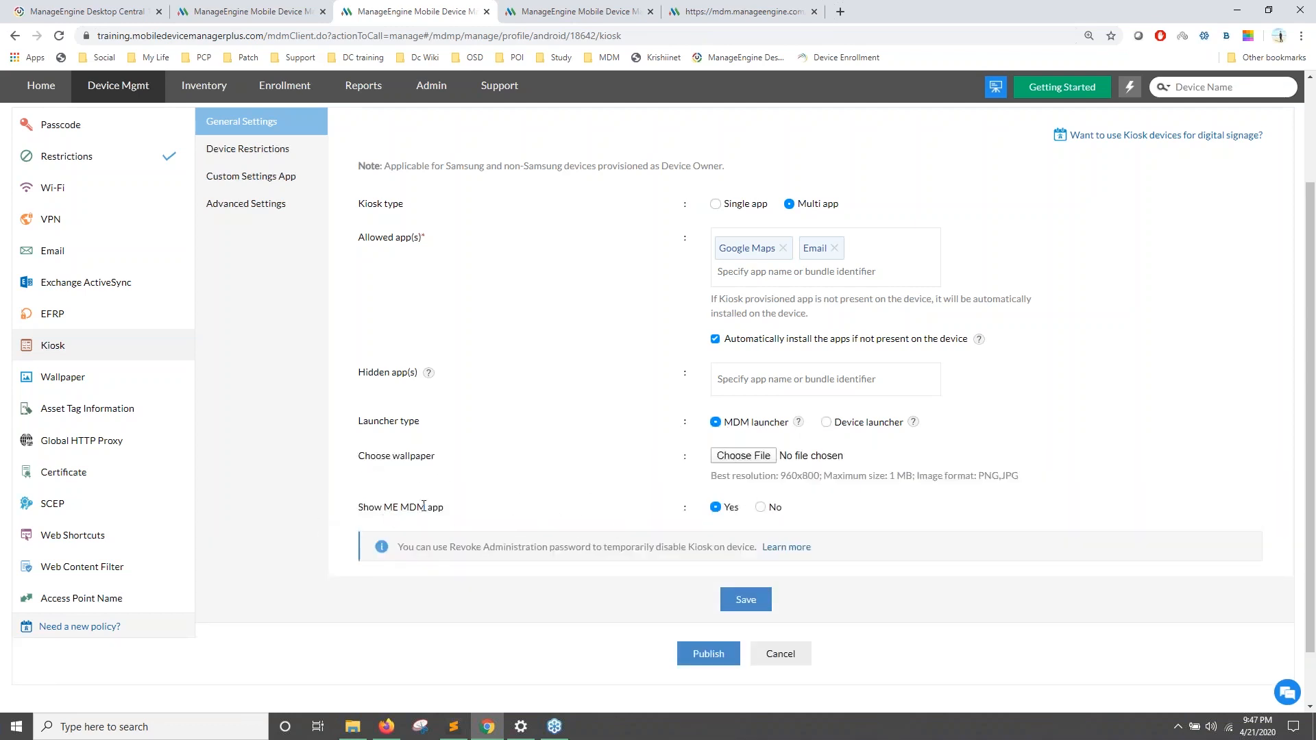
scroll(520, 531, up, 1)
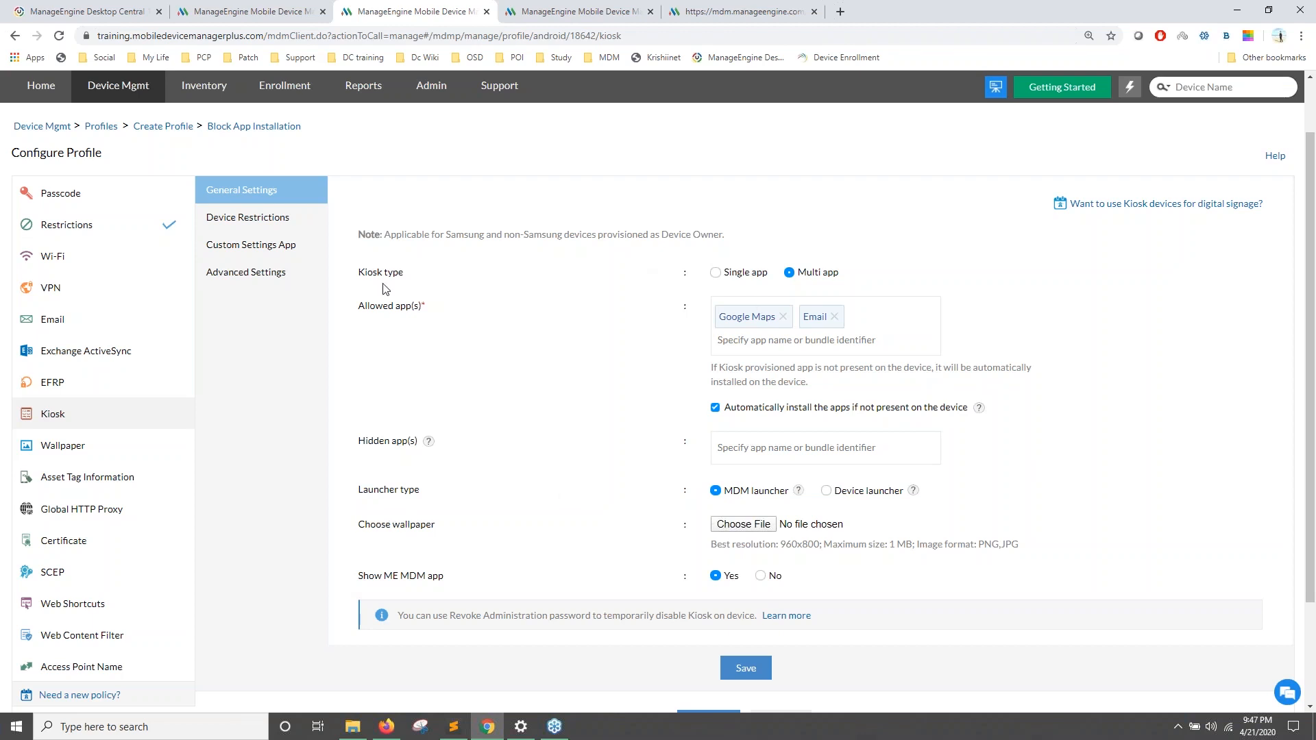
Step: Enable the kiosk's Custom Settings app with Wi-Fi set to No, then return to General Settings
click(275, 221)
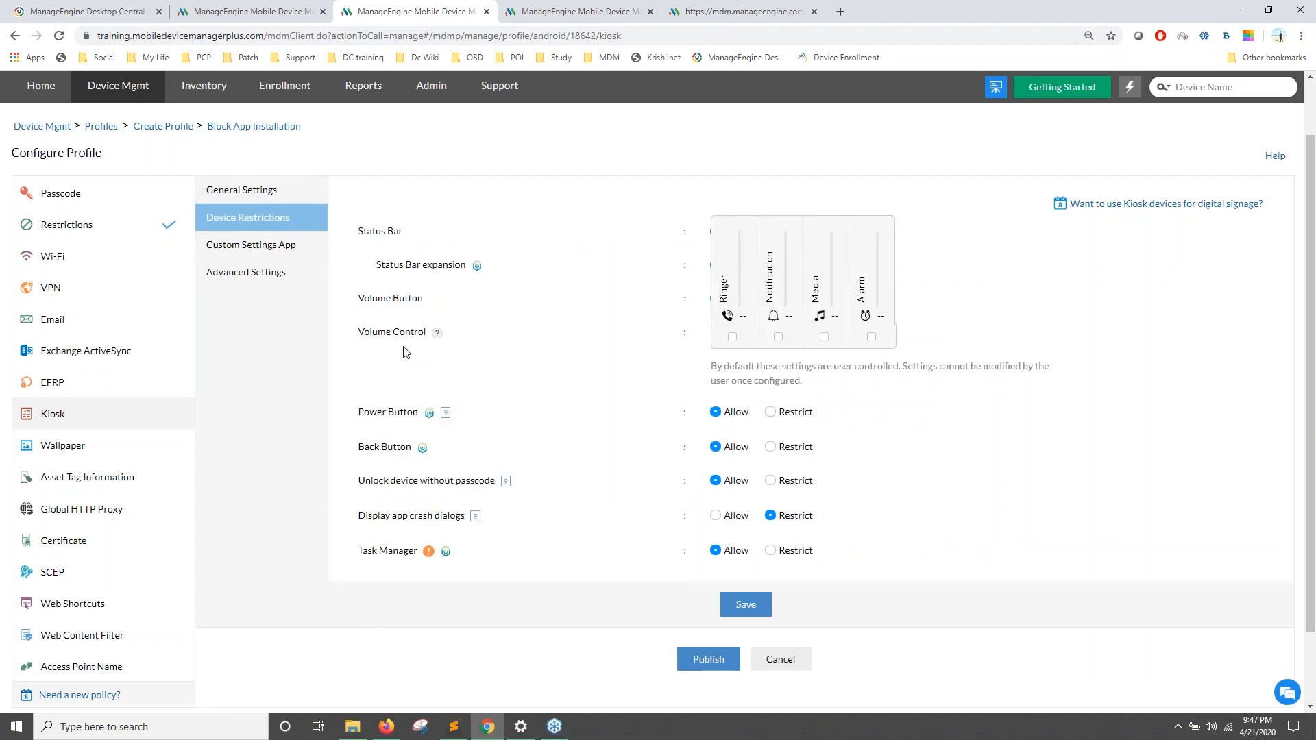
click(285, 251)
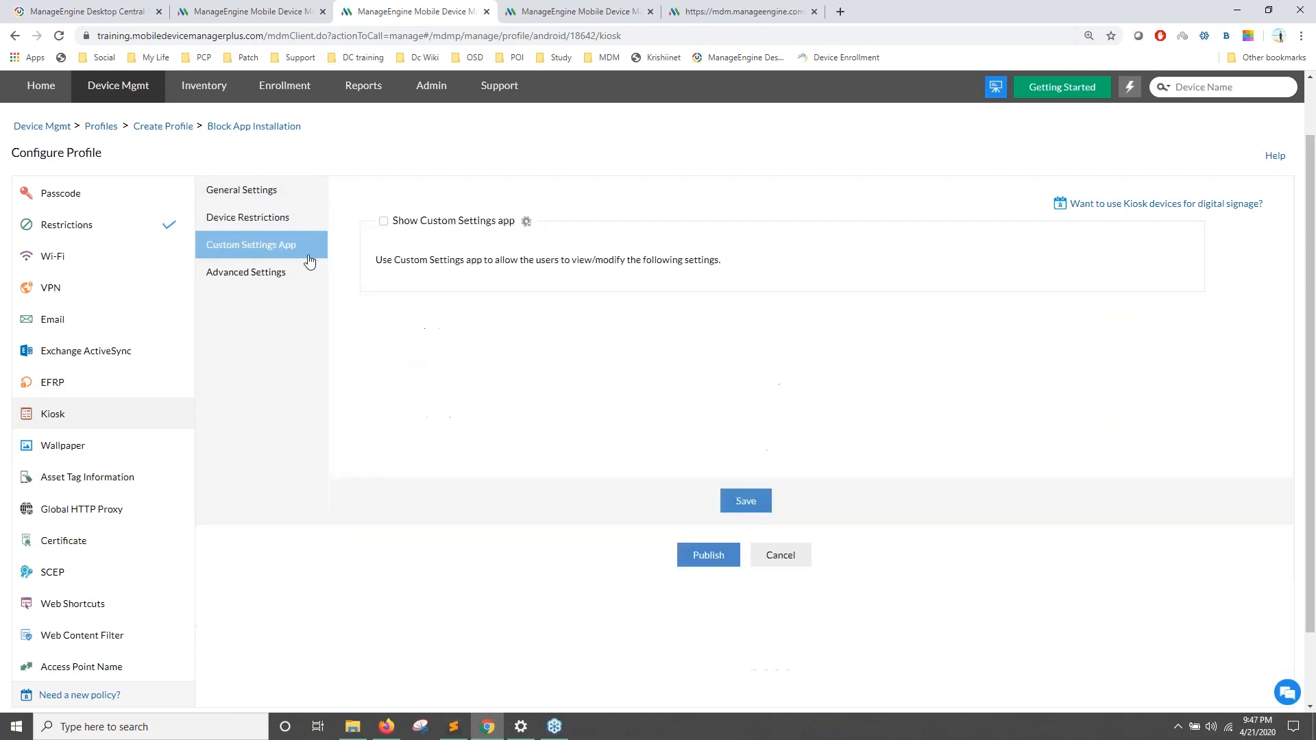
click(383, 222)
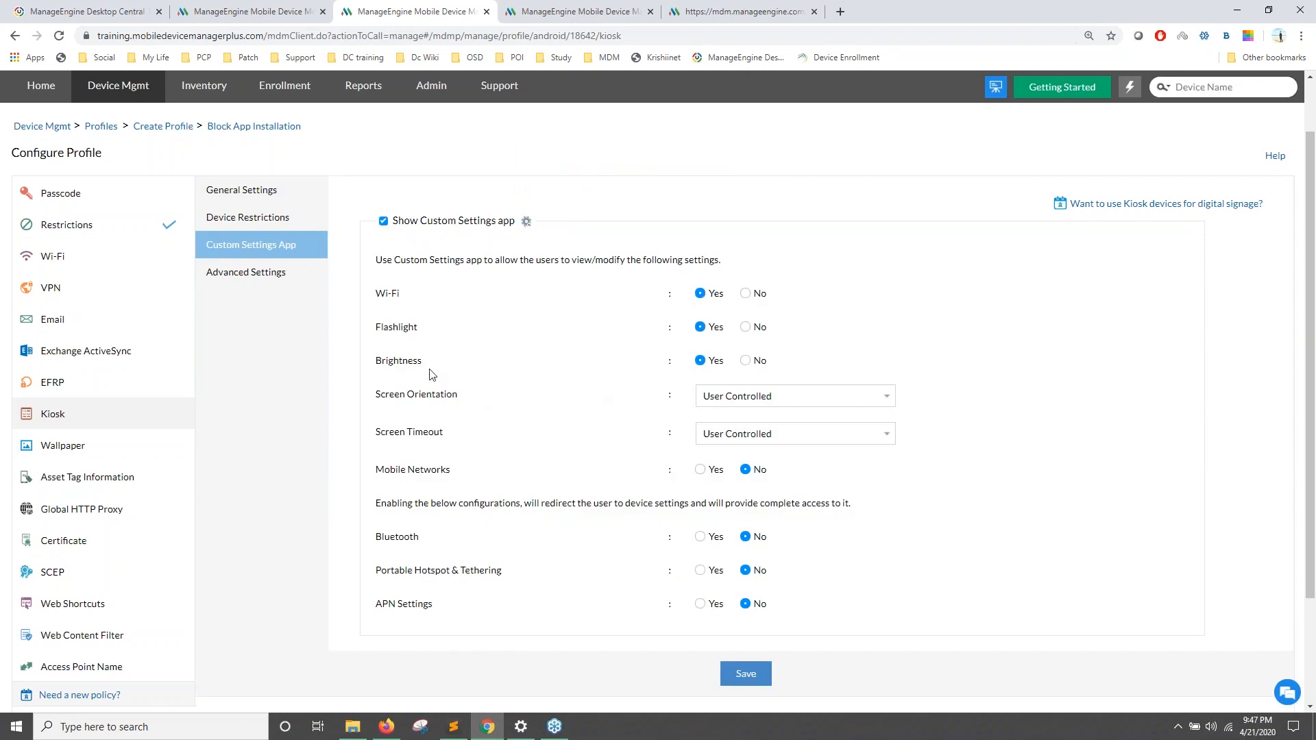
click(746, 295)
click(291, 192)
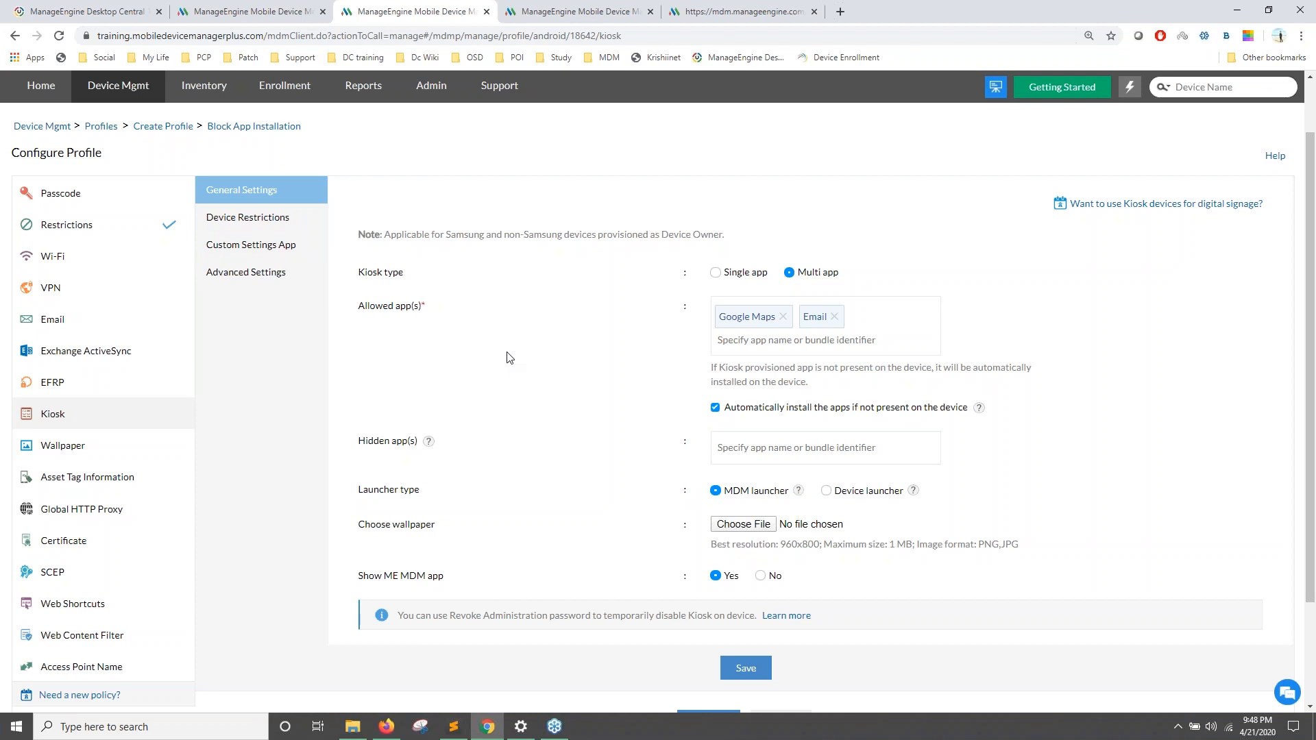
scroll(513, 365, down, 1)
Step: Publish the Block App Installation profile and follow the 'here' link to associate groups/devices
scroll(569, 419, up, 1)
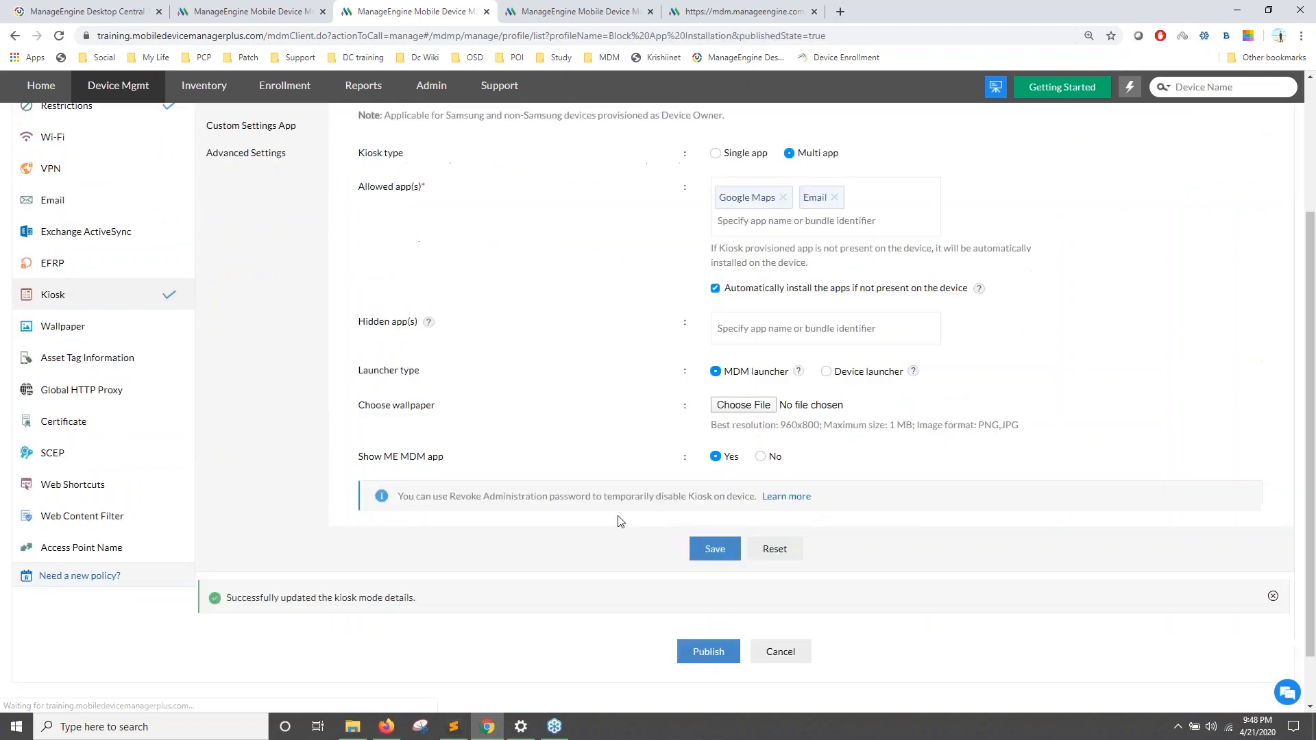
click(705, 651)
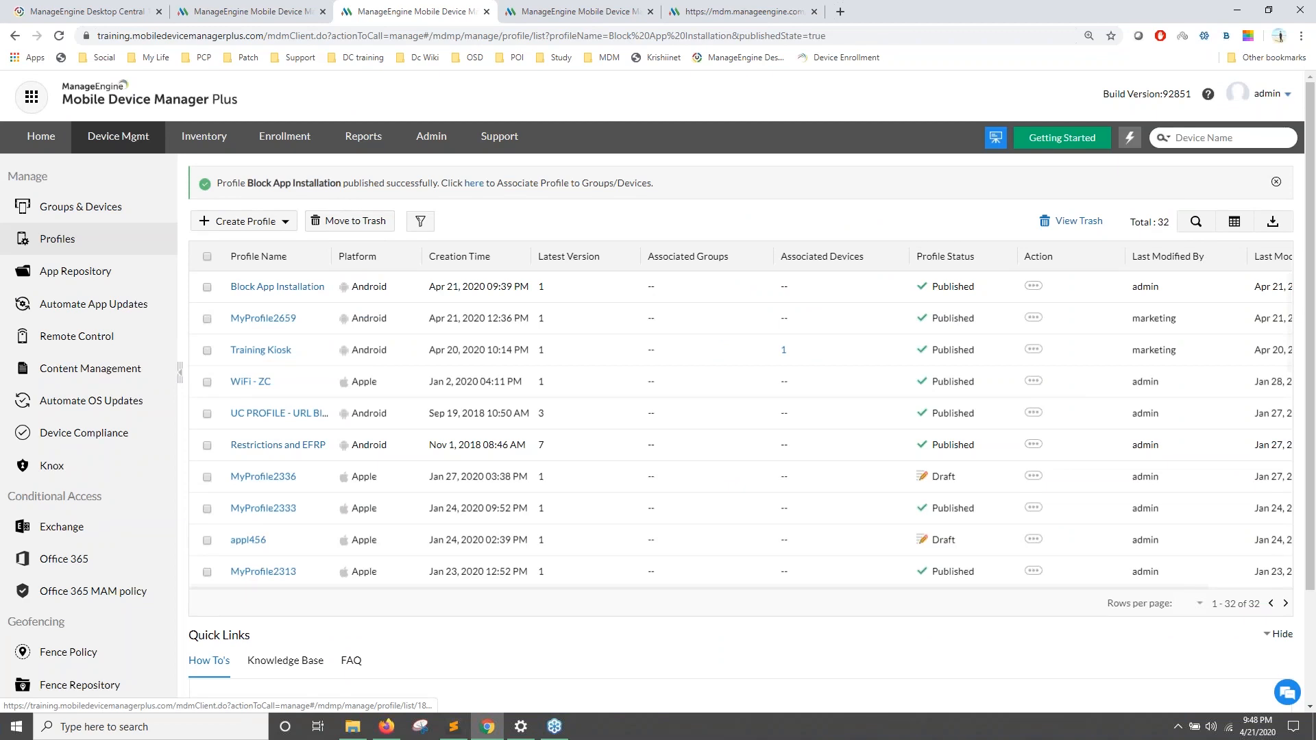
click(479, 185)
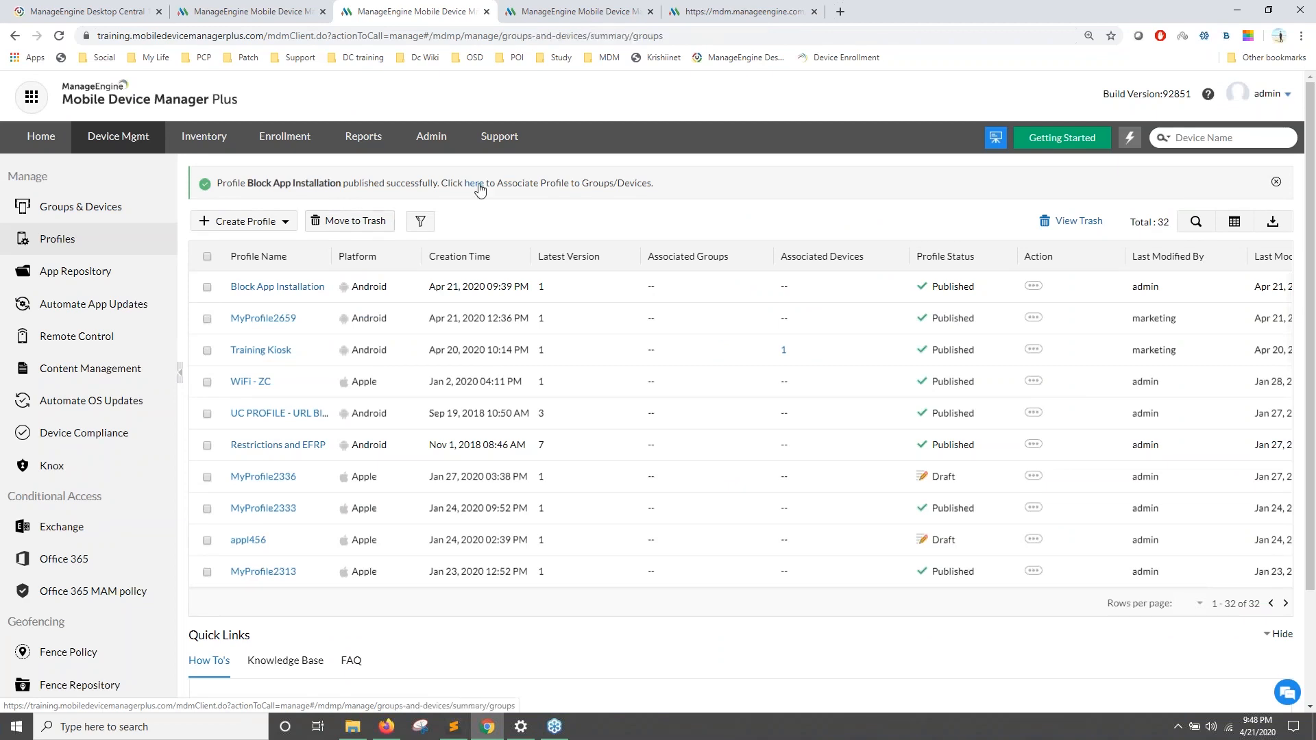
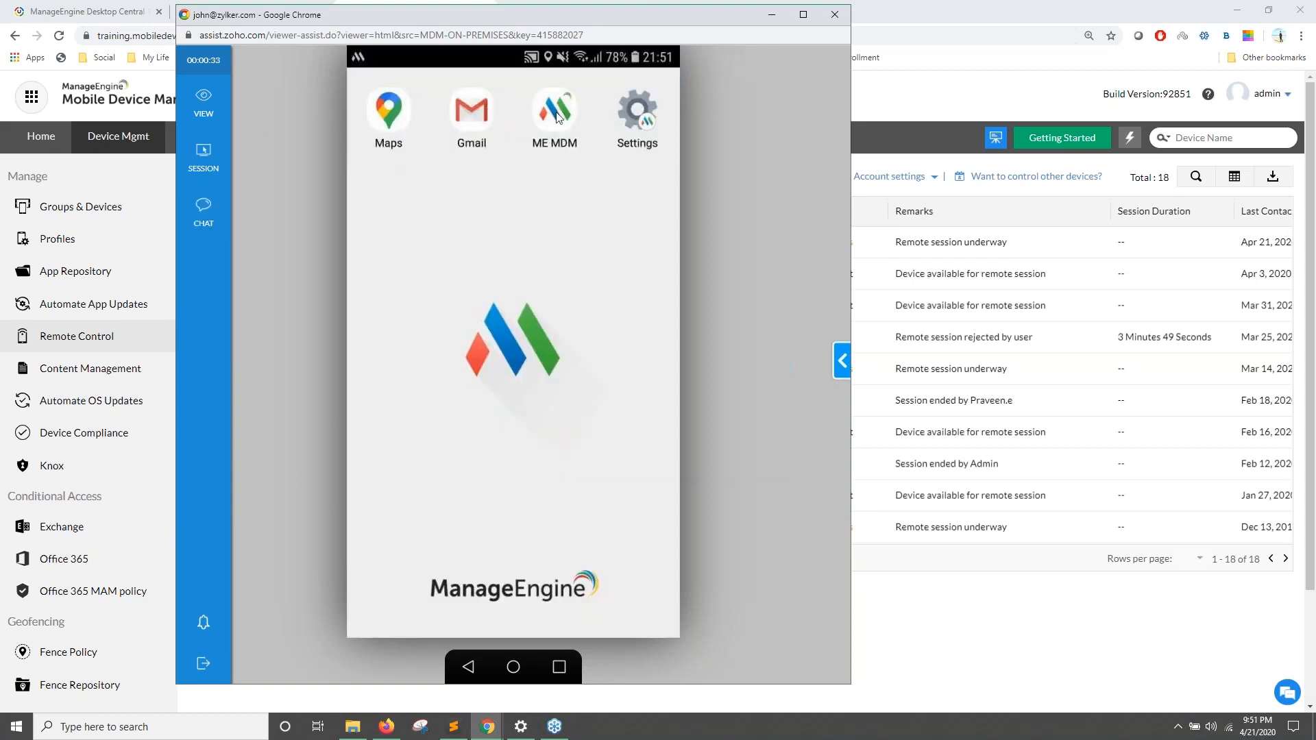
Step: Send /enter-kiosk through the Zoho Assist chat to resume kiosk mode, then minimise the viewer
click(198, 215)
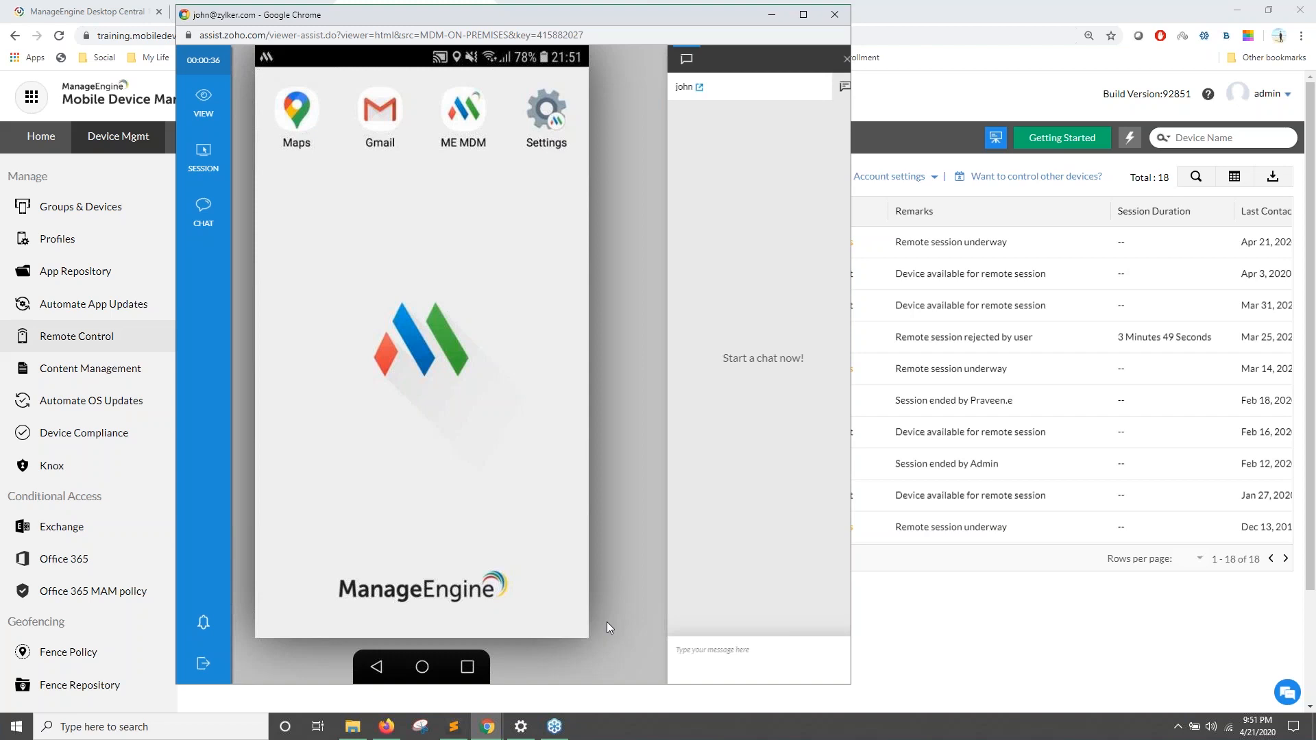
click(686, 668)
text(/ente)
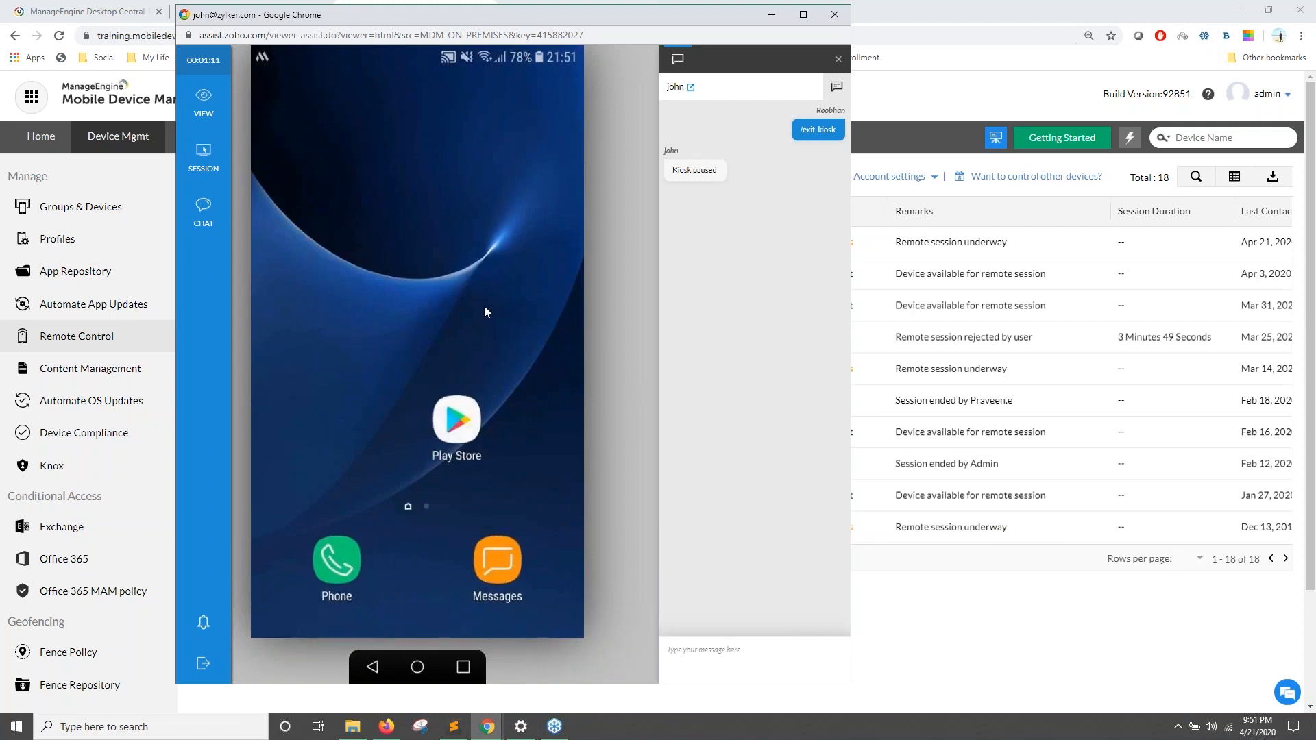
click(710, 651)
text(/enter-kiosk)
key(Return)
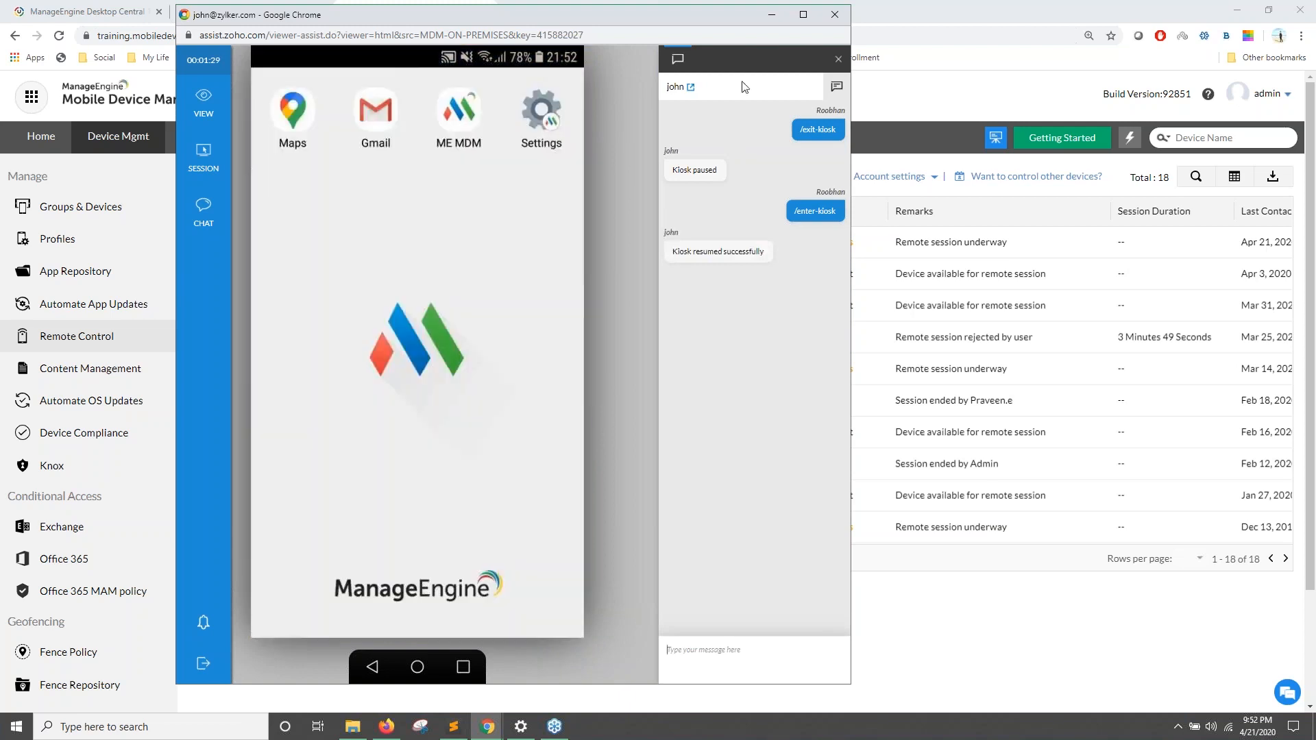
click(767, 15)
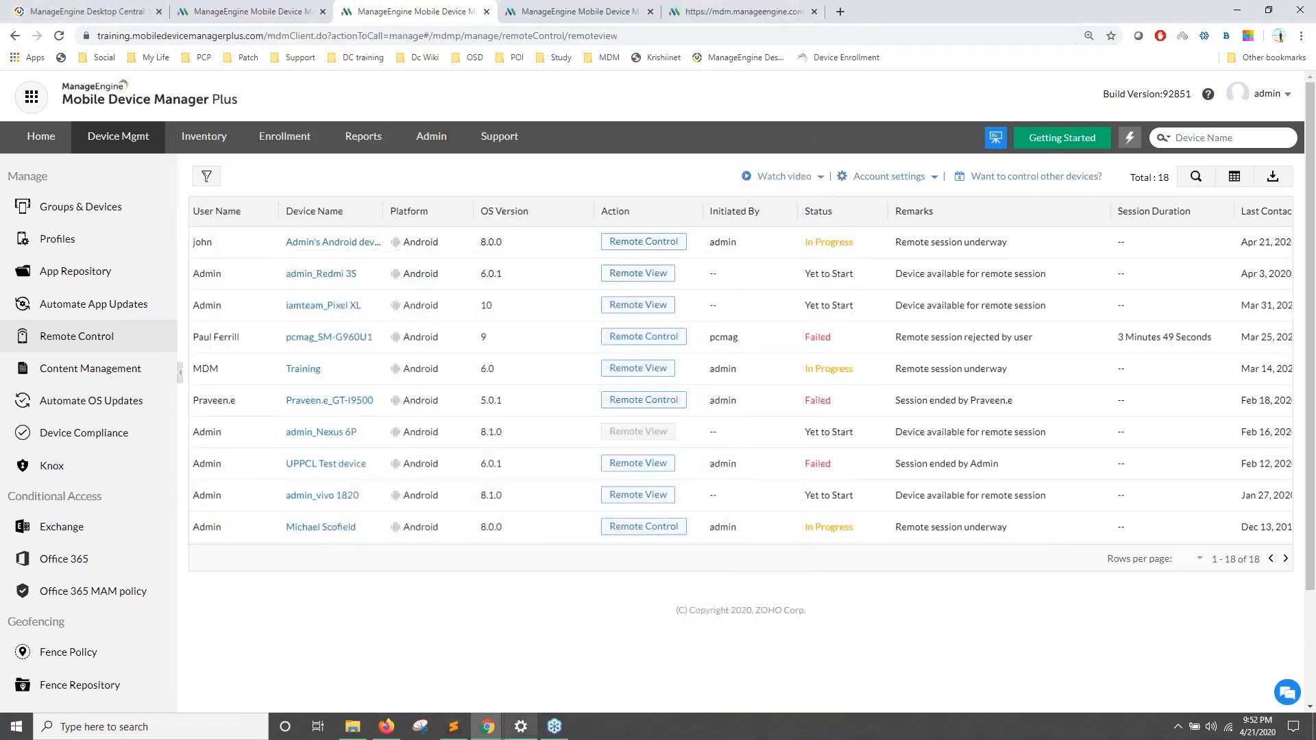
mouse_move(464, 729)
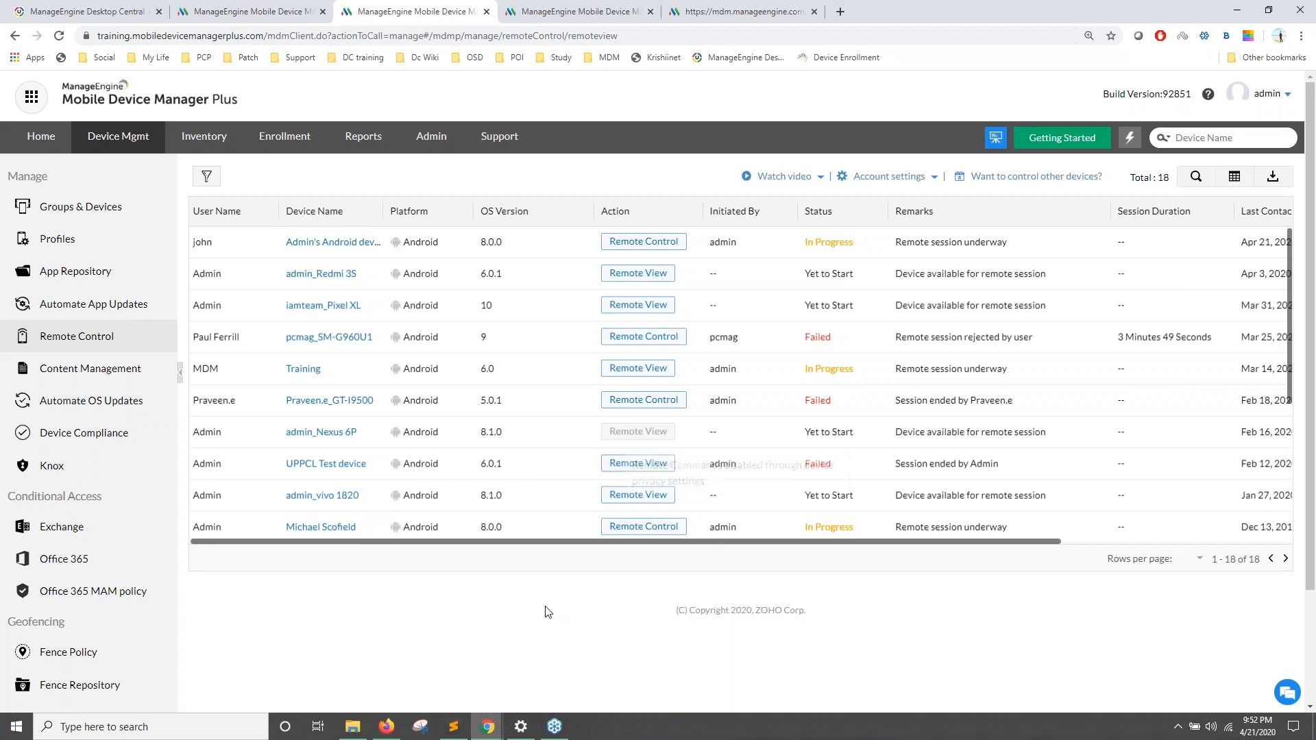
click(387, 732)
Step: Advance the Zoho Show slideshow to the area-restriction slide, then return to the MDM console
click(388, 732)
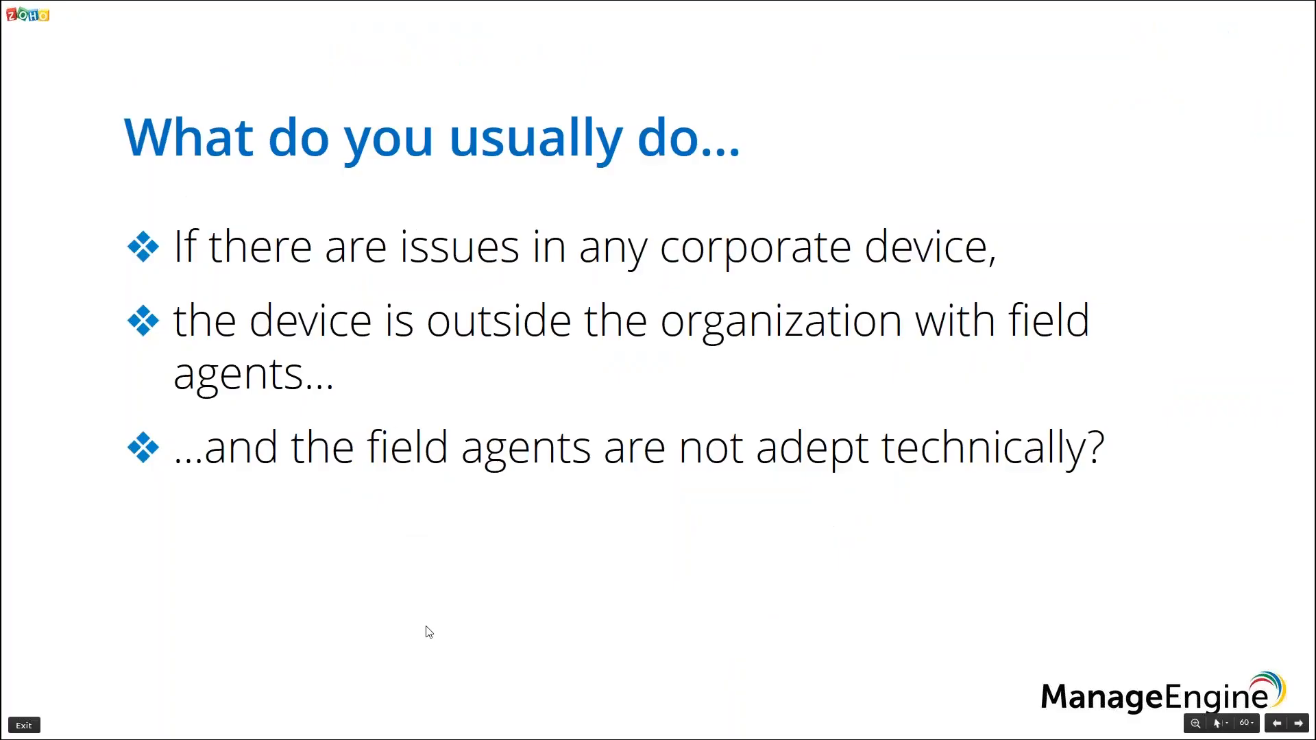
key(Right)
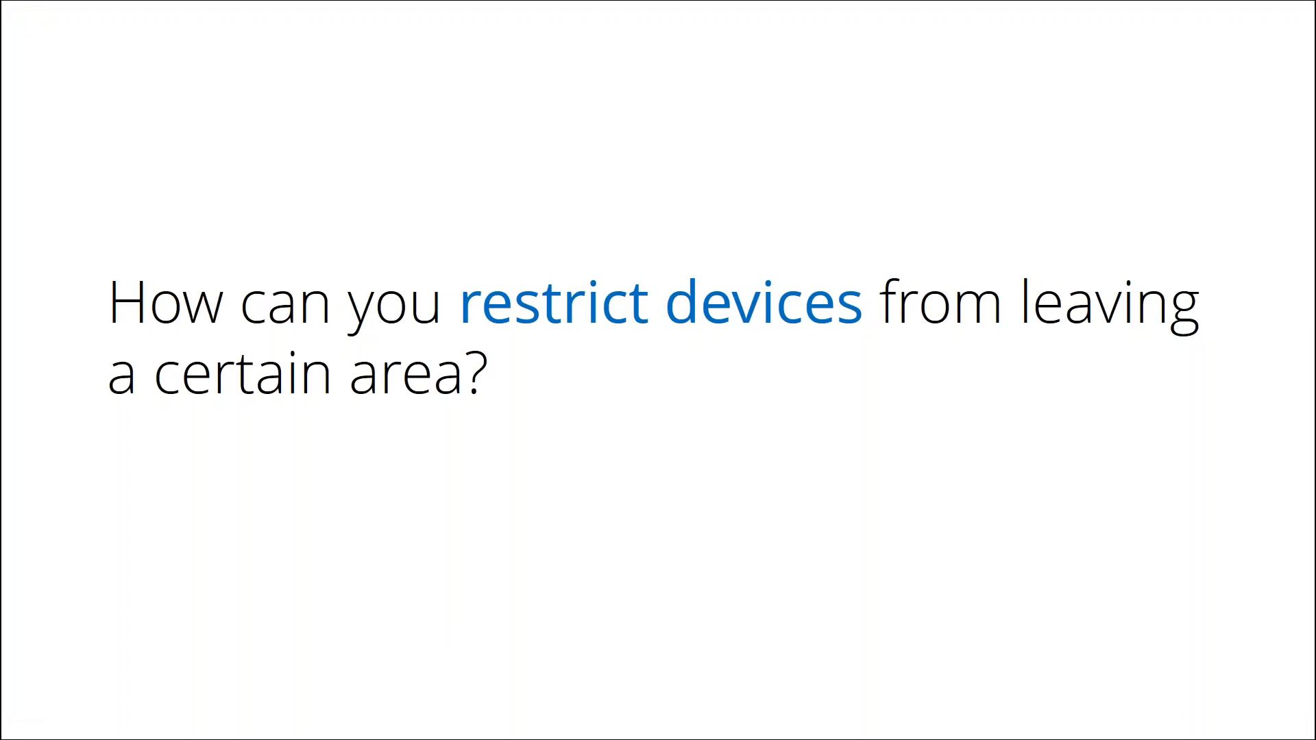
key(alt+Tab)
Step: Open the Fence Repository of saved geofences
scroll(222, 502, down, 3)
scroll(275, 510, down, 2)
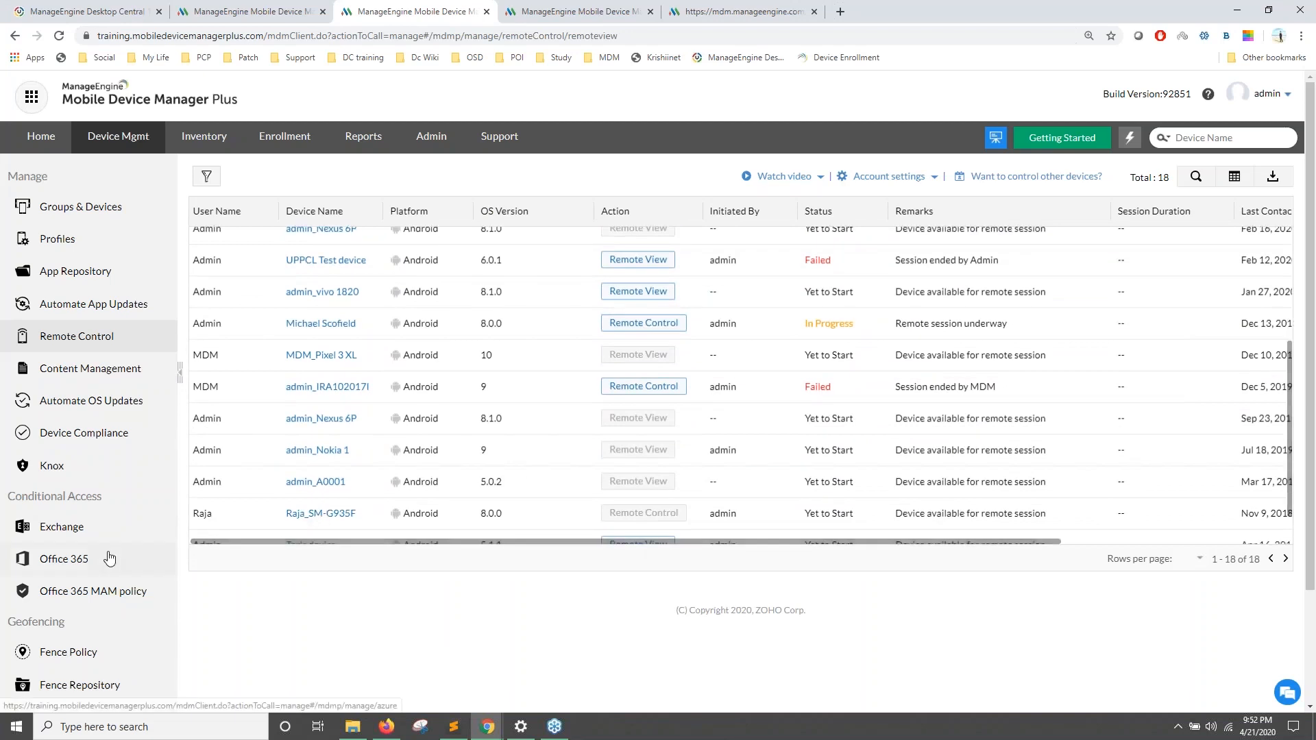
scroll(106, 558, down, 2)
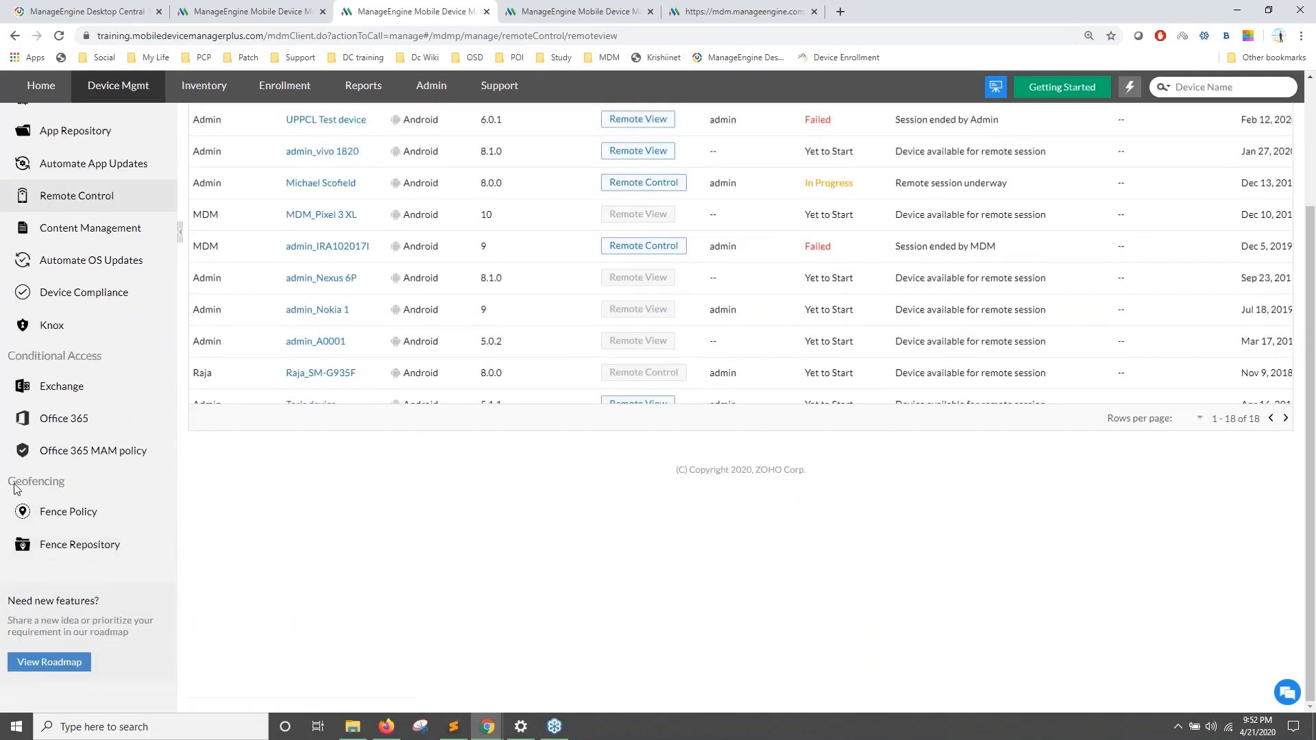
click(88, 552)
scroll(166, 544, down, 2)
scroll(43, 484, down, 2)
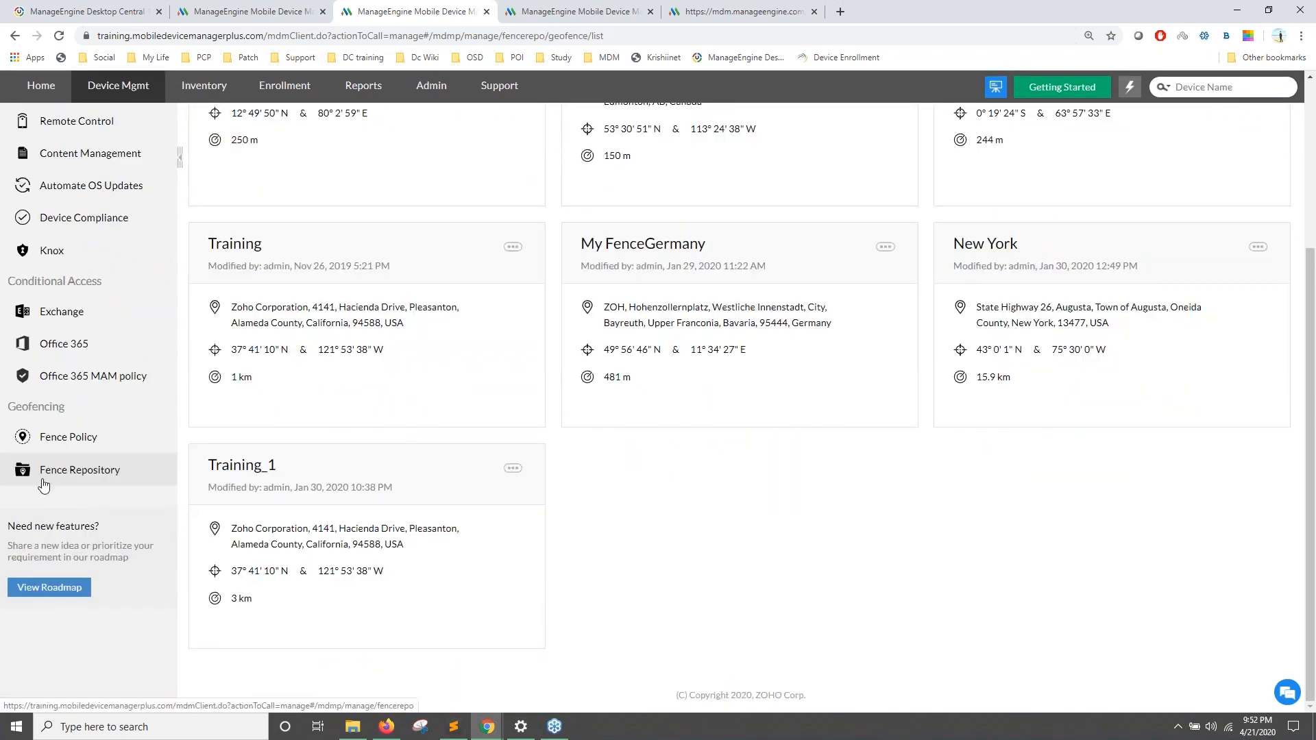
scroll(43, 485, up, 3)
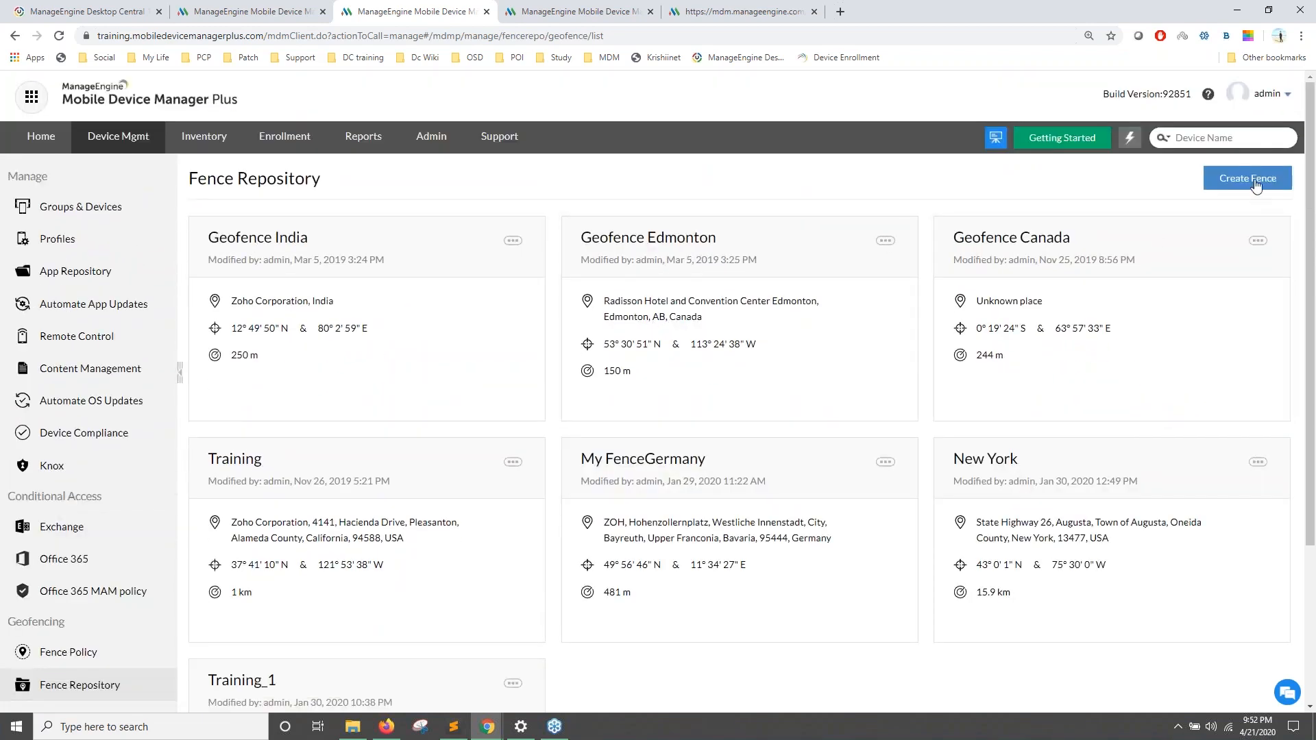
Step: Start a new geofence located at New York, USA with a 15 km radius
click(1255, 180)
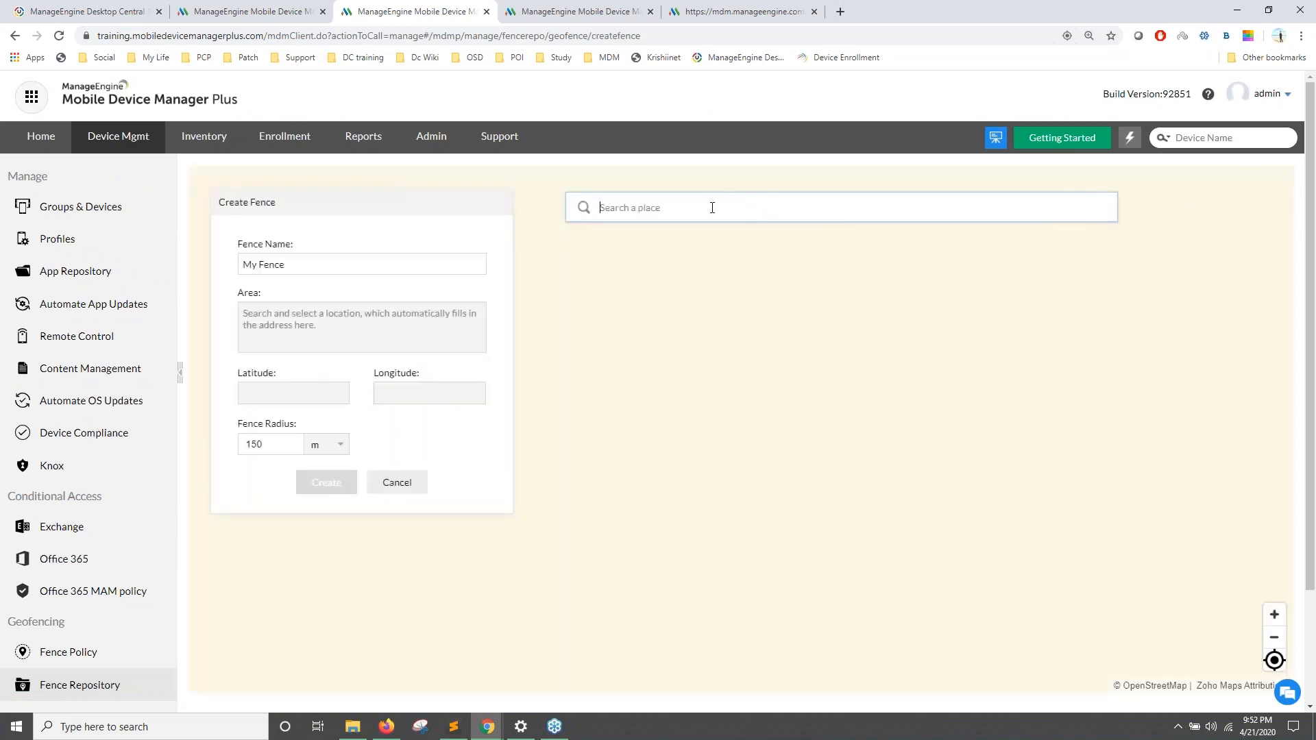
text(n)
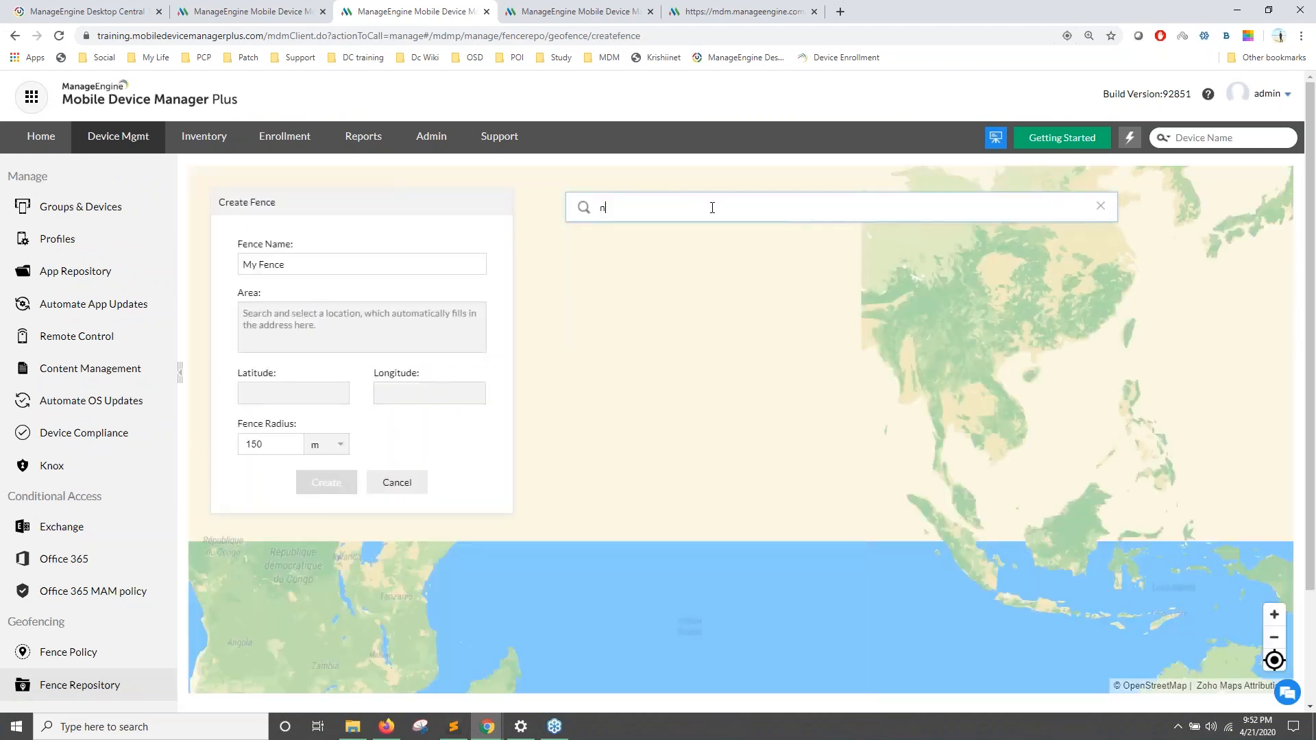
text(ew york)
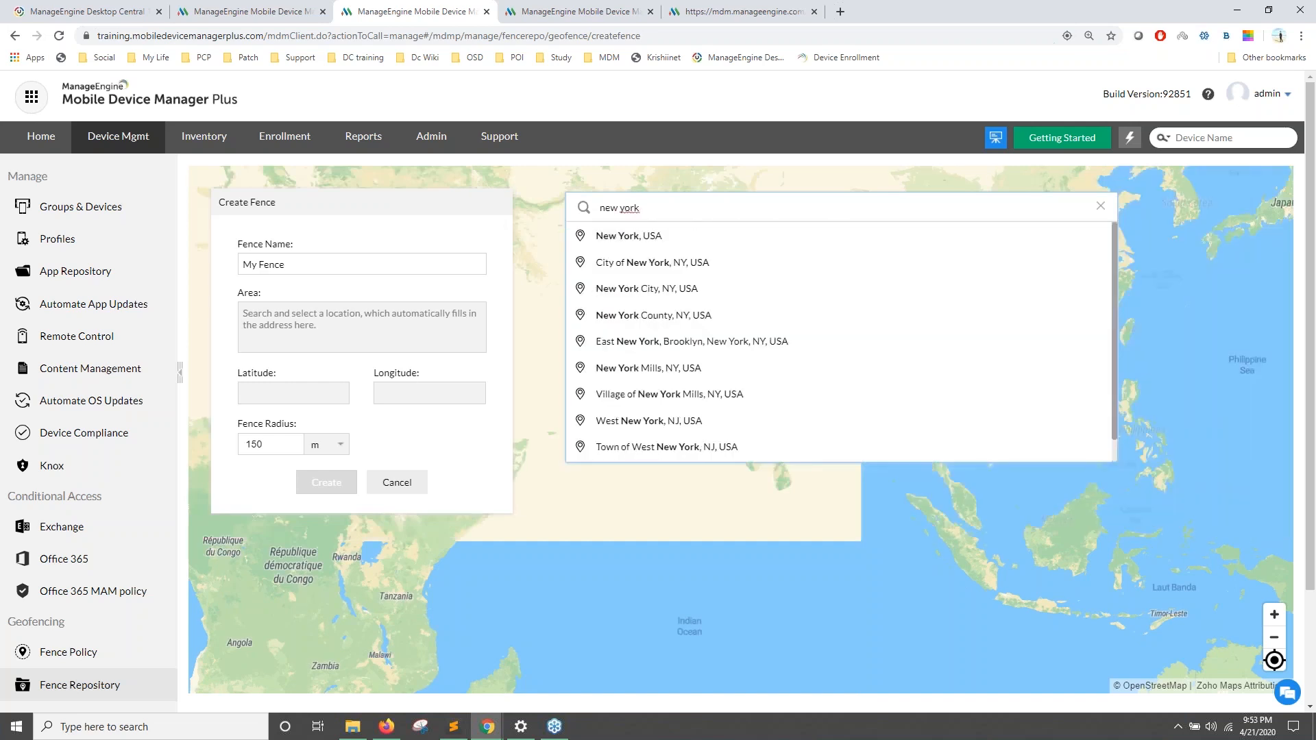
click(716, 236)
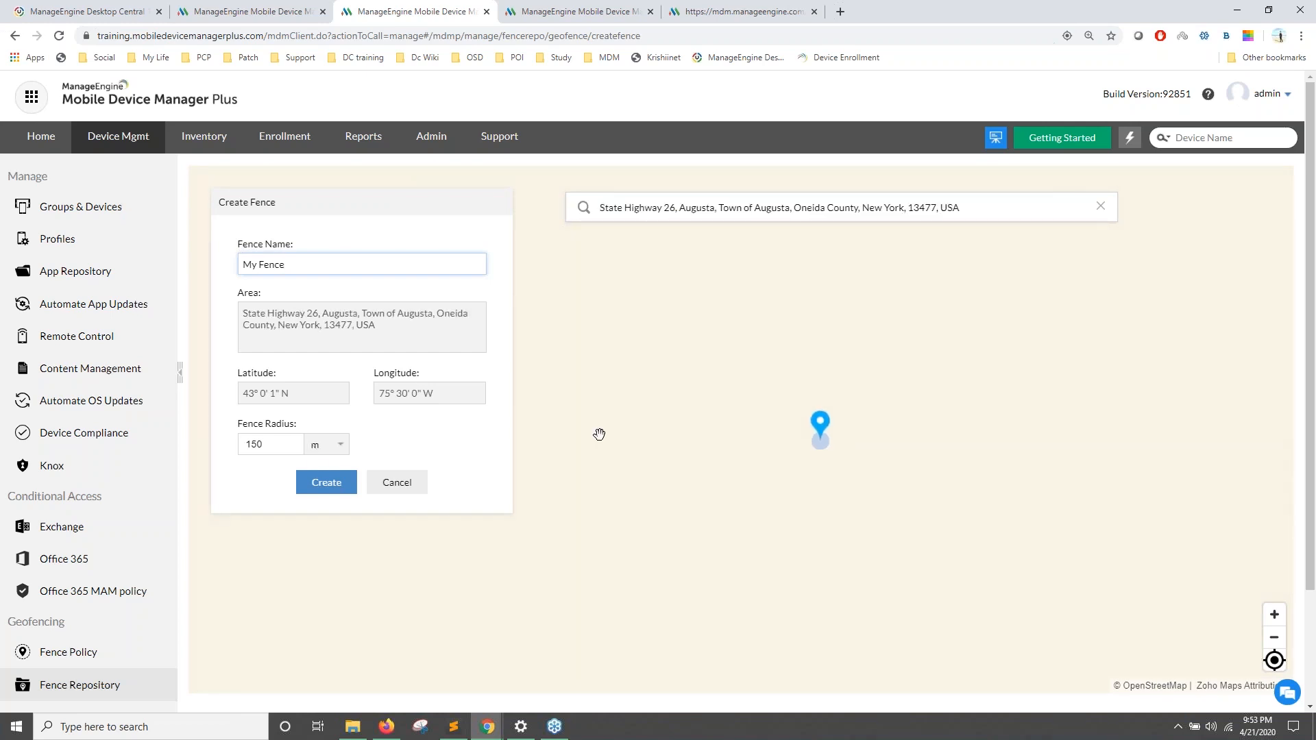
click(284, 447)
drag(284, 447, 215, 449)
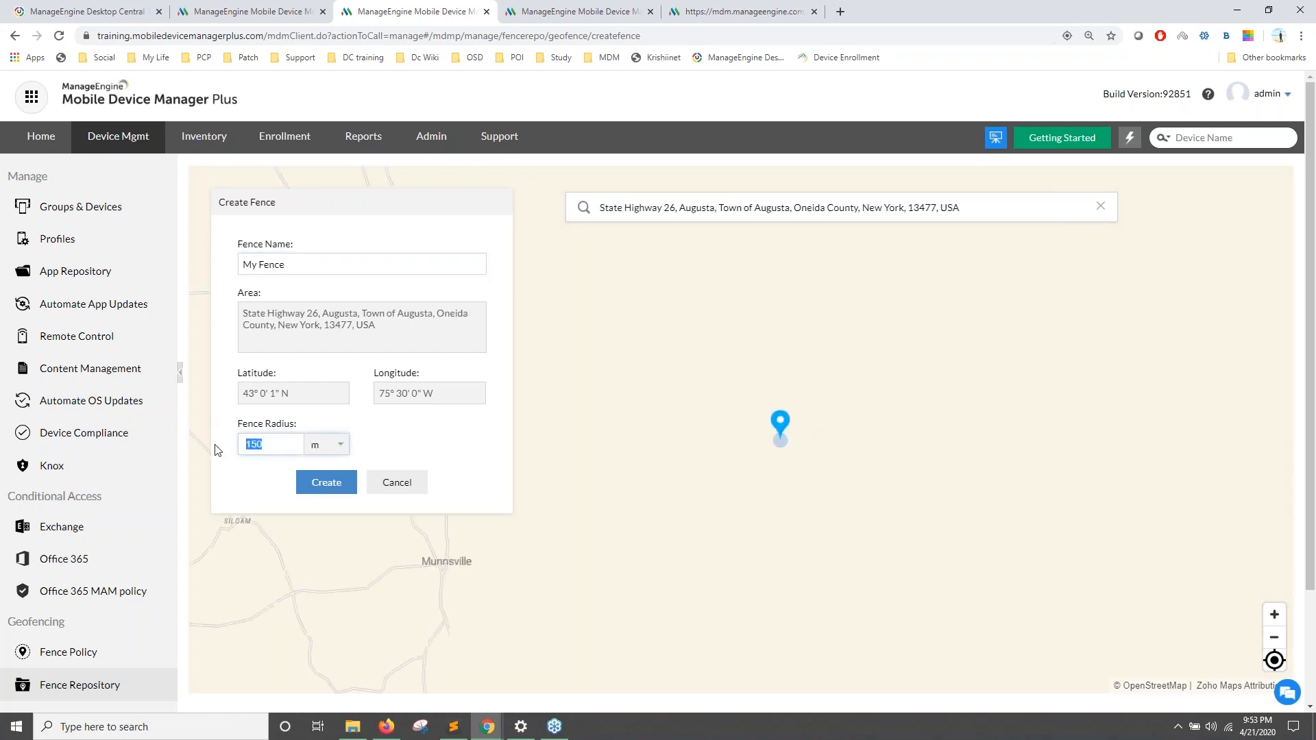
text(50)
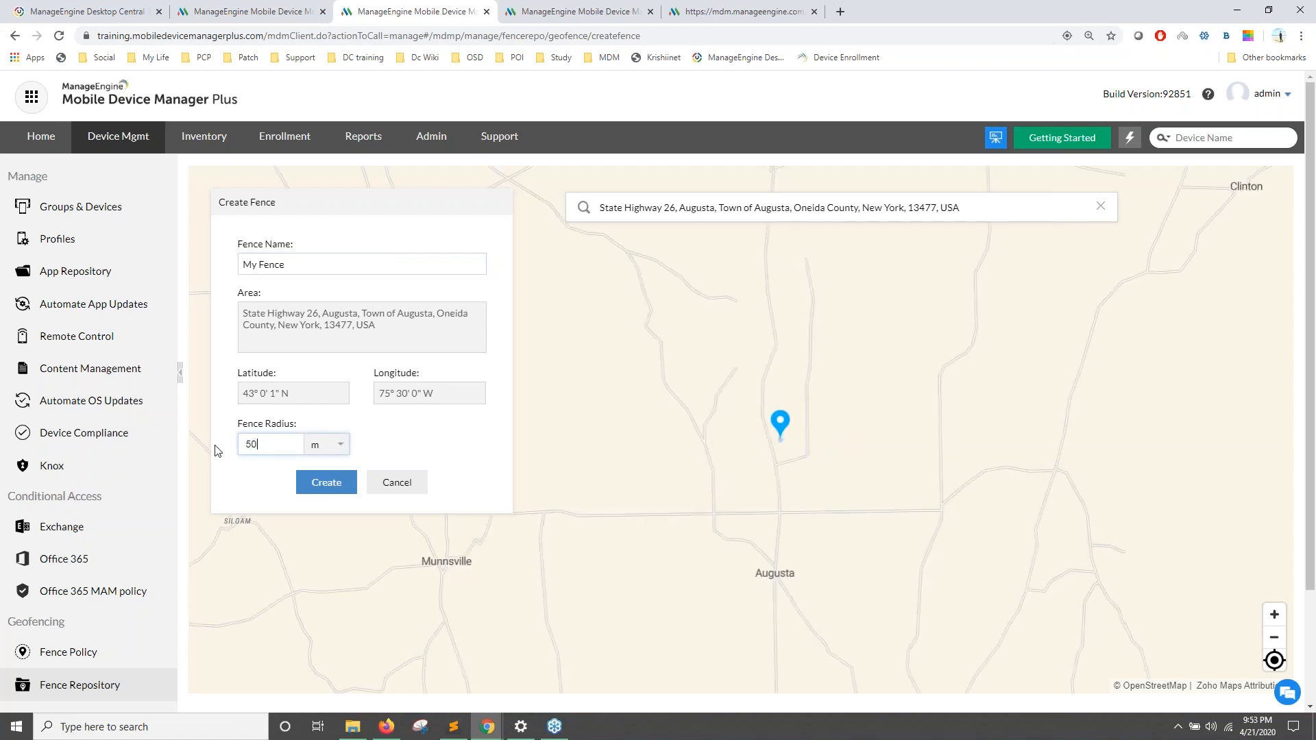
click(322, 476)
drag(266, 447, 188, 440)
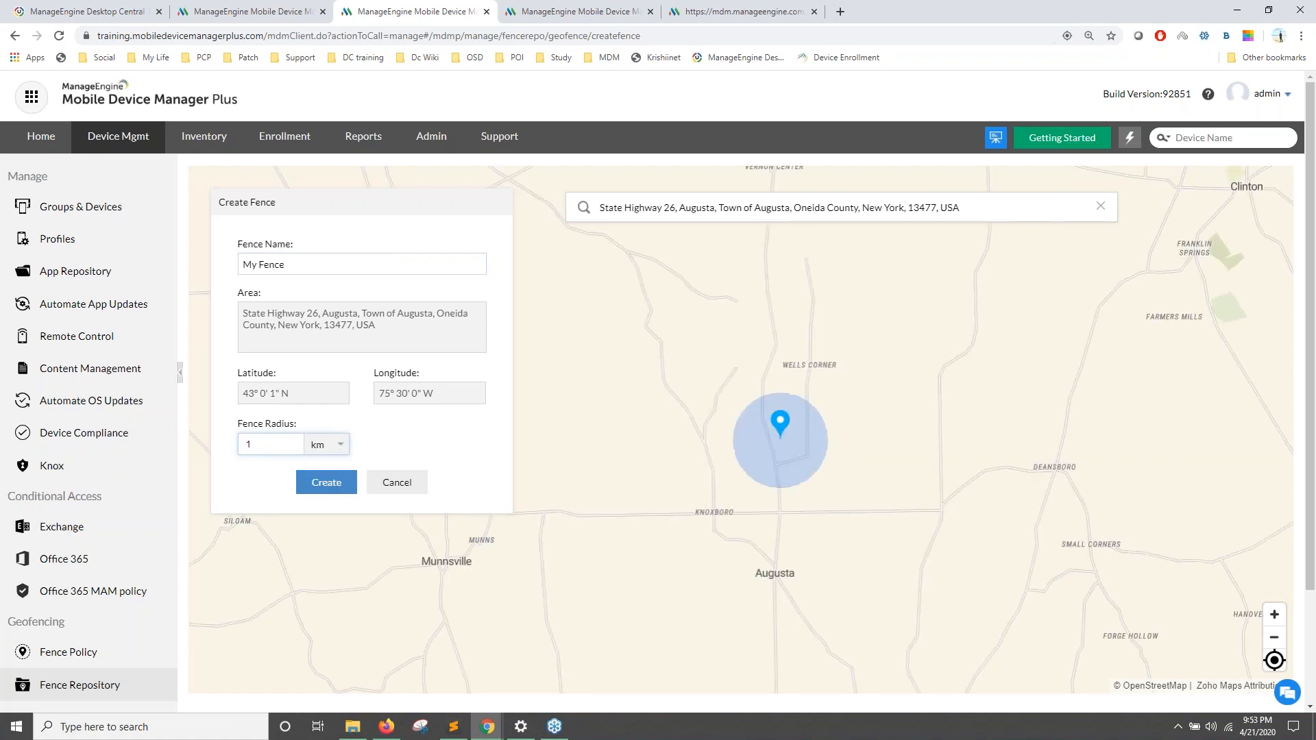
text(50)
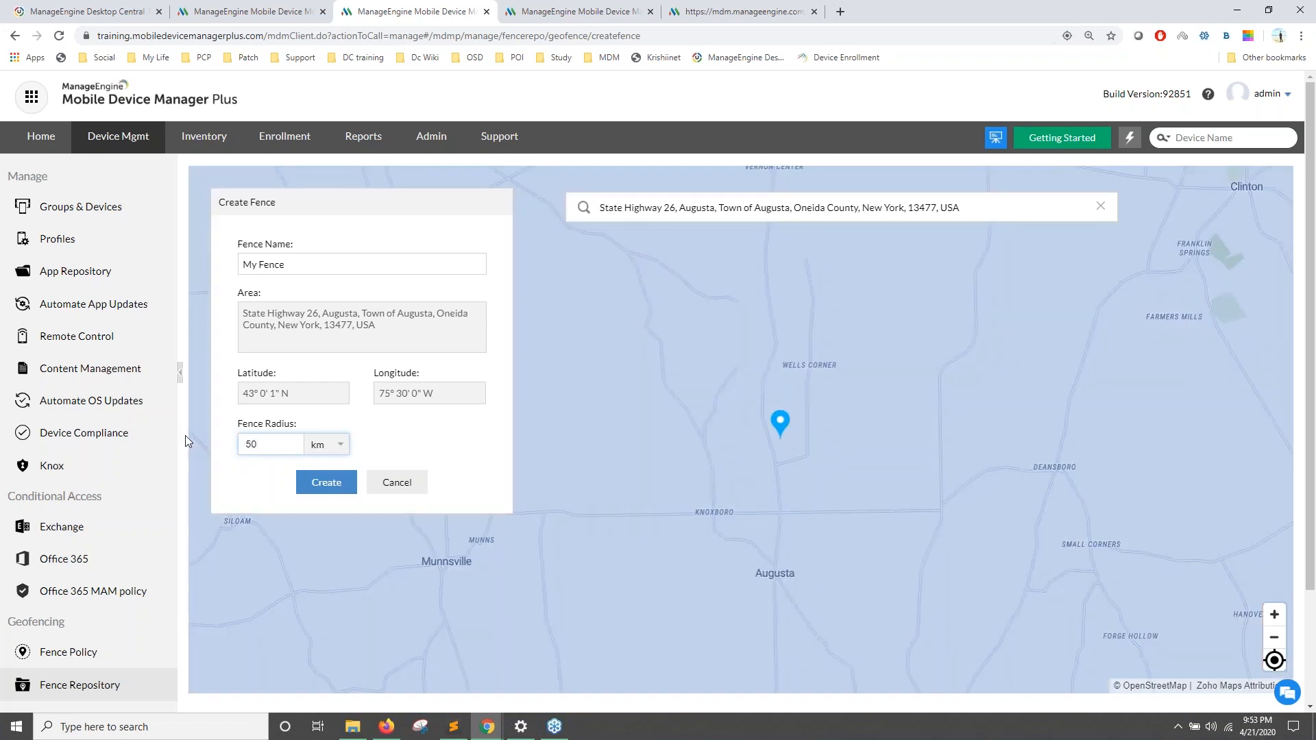
double_click(260, 442)
text(15)
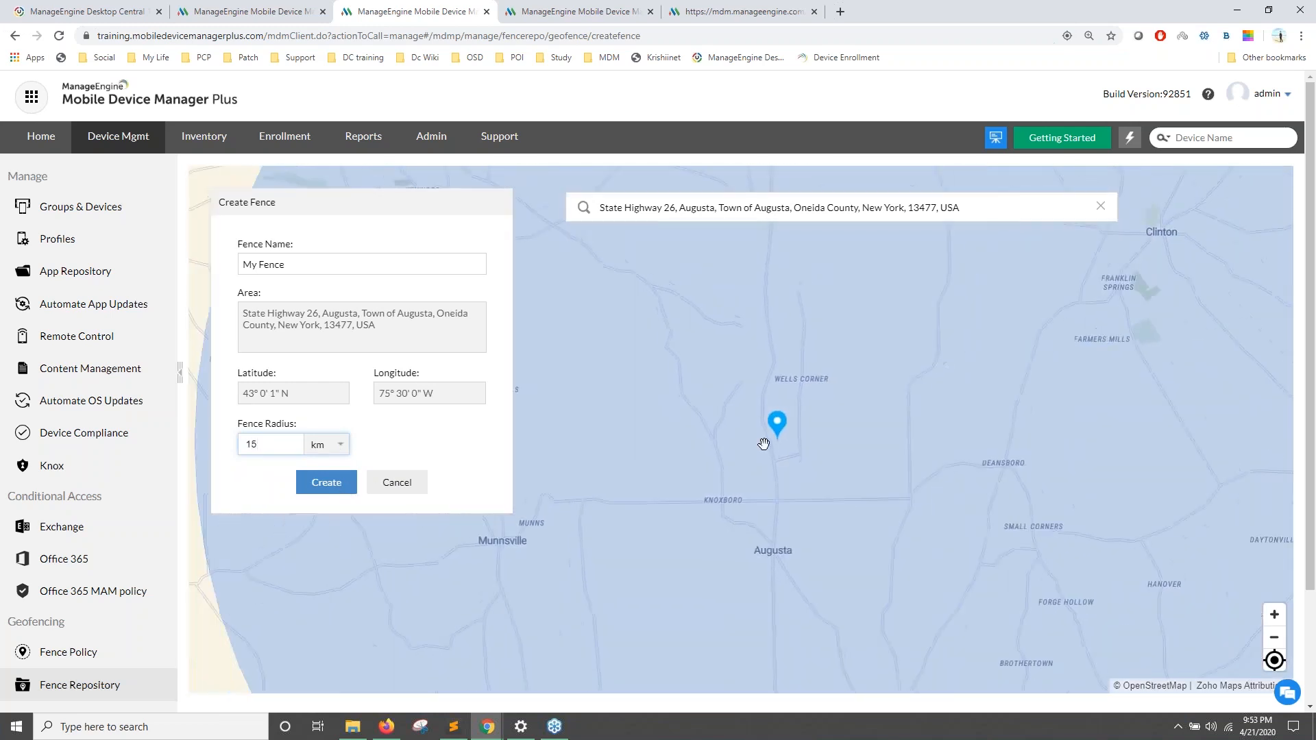
Step: Move the fence centre near Marshall, name it 'Webinar' and create it
scroll(763, 444, down, 3)
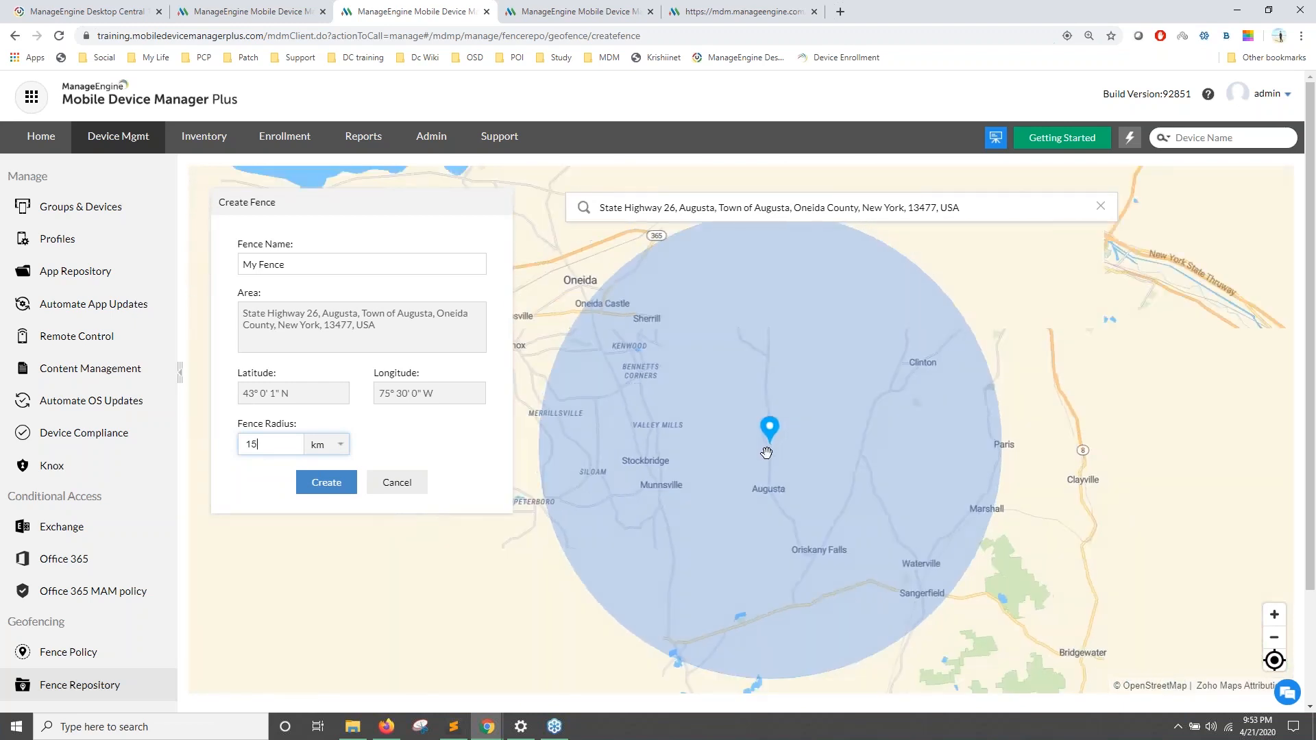
scroll(766, 451, down, 2)
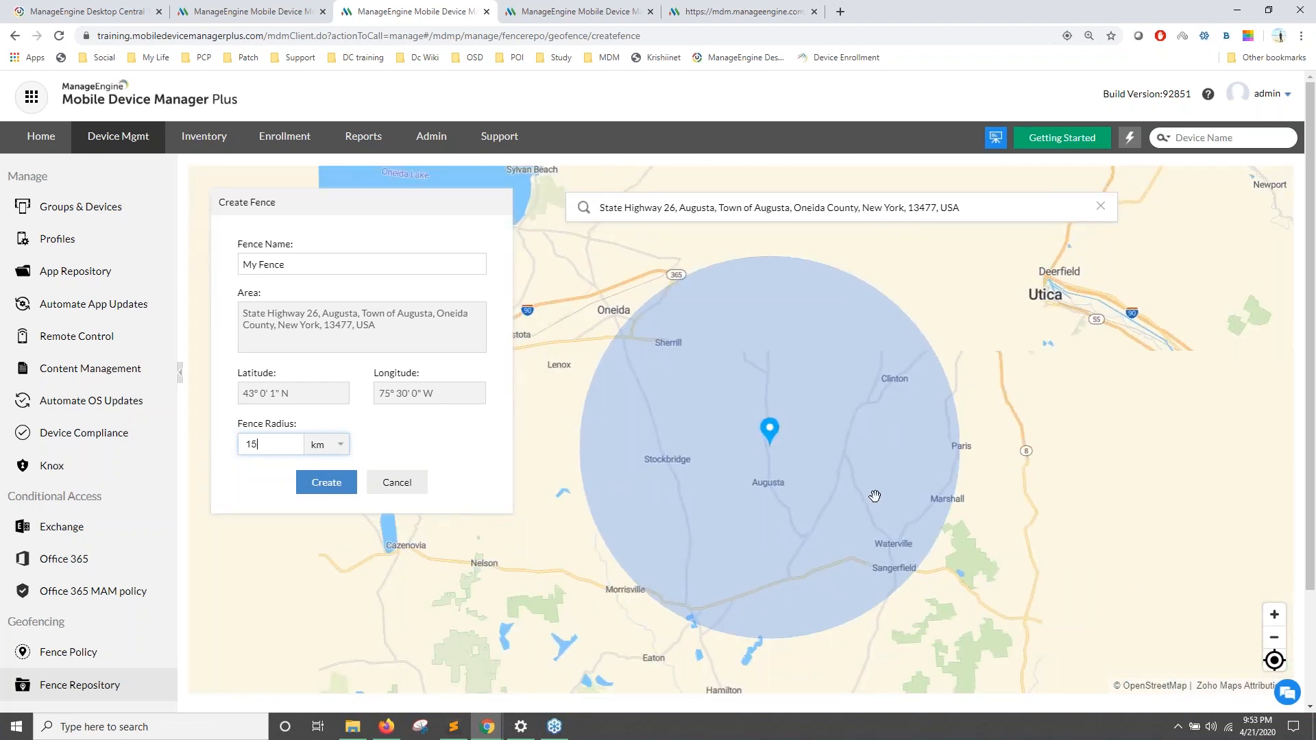
click(875, 491)
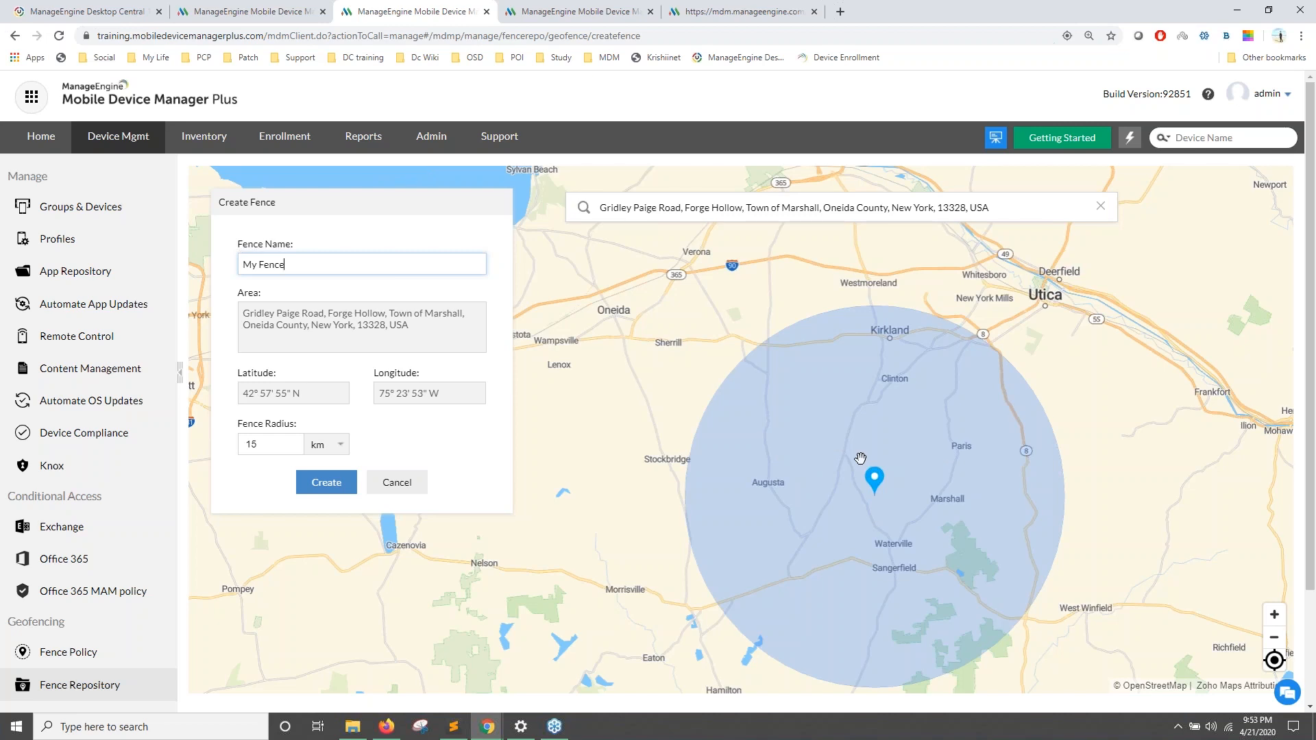
drag(338, 264, 103, 271)
text(Webinar)
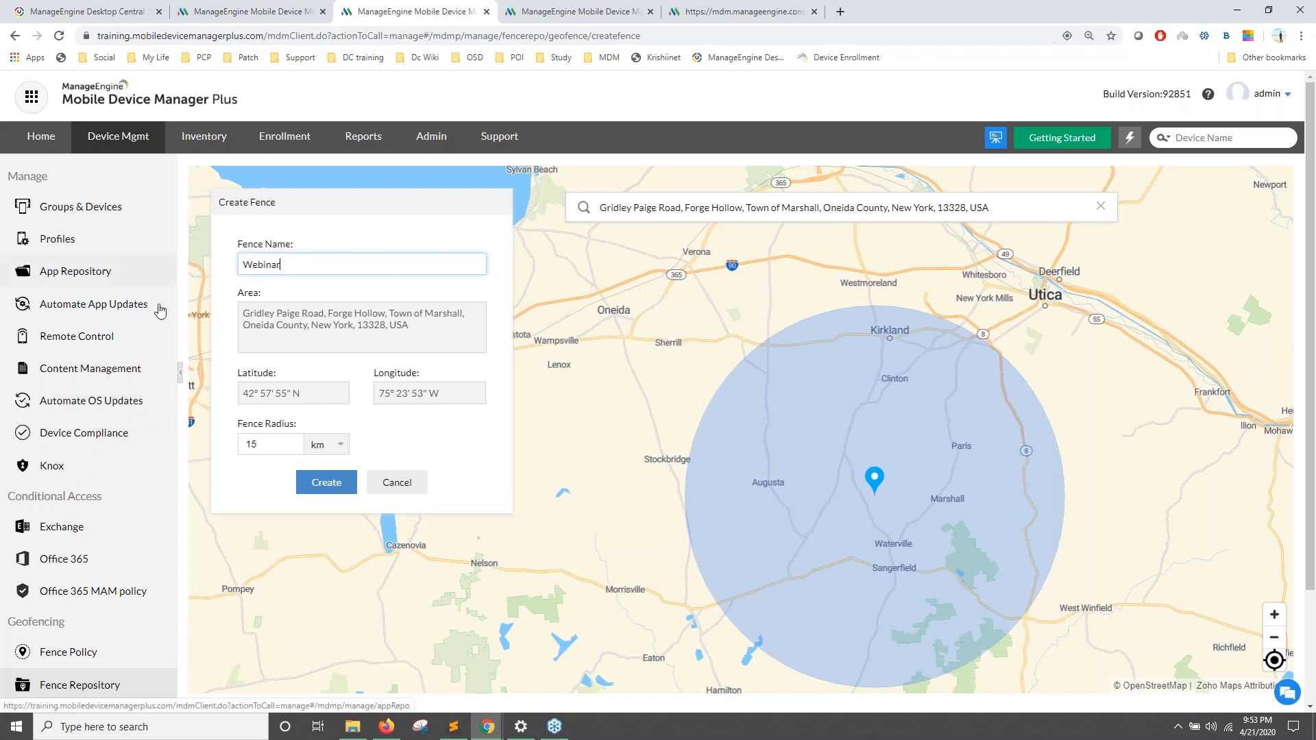
click(322, 485)
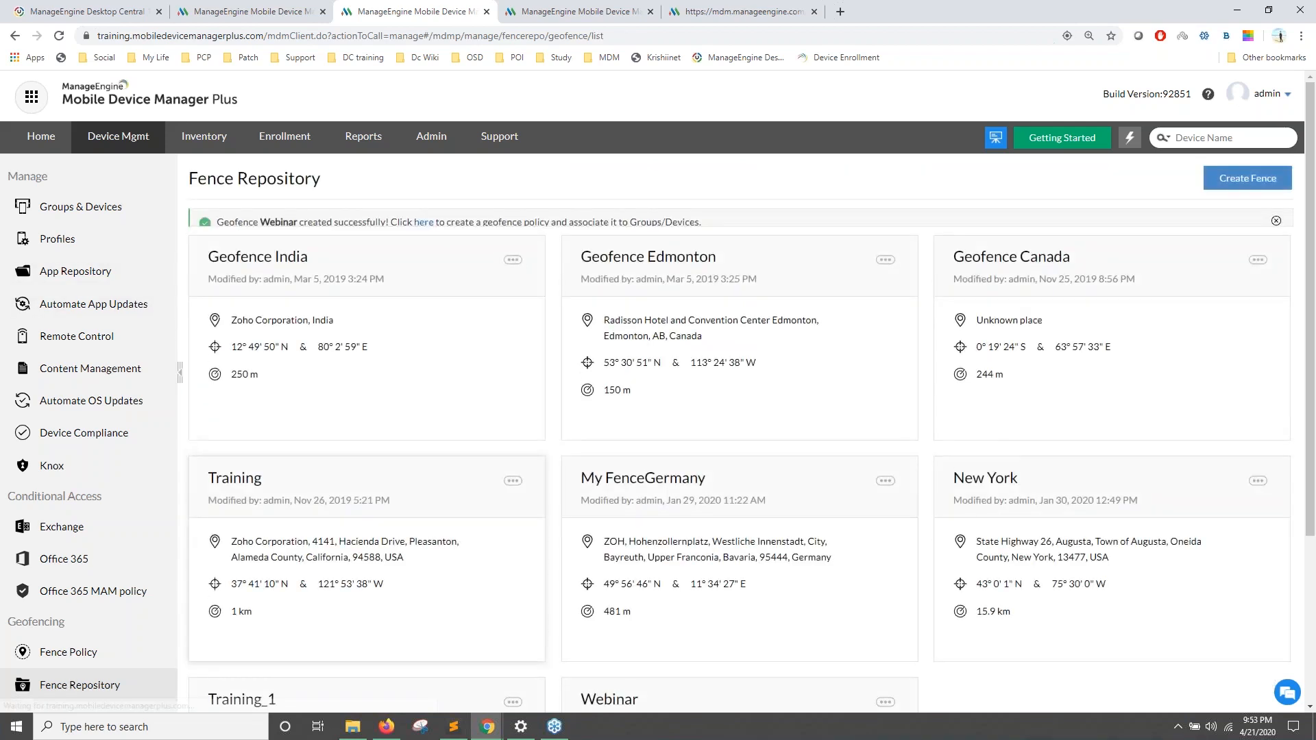
Step: Start a new fence policy and choose Webinar as its fence area
scroll(346, 337, down, 3)
click(83, 462)
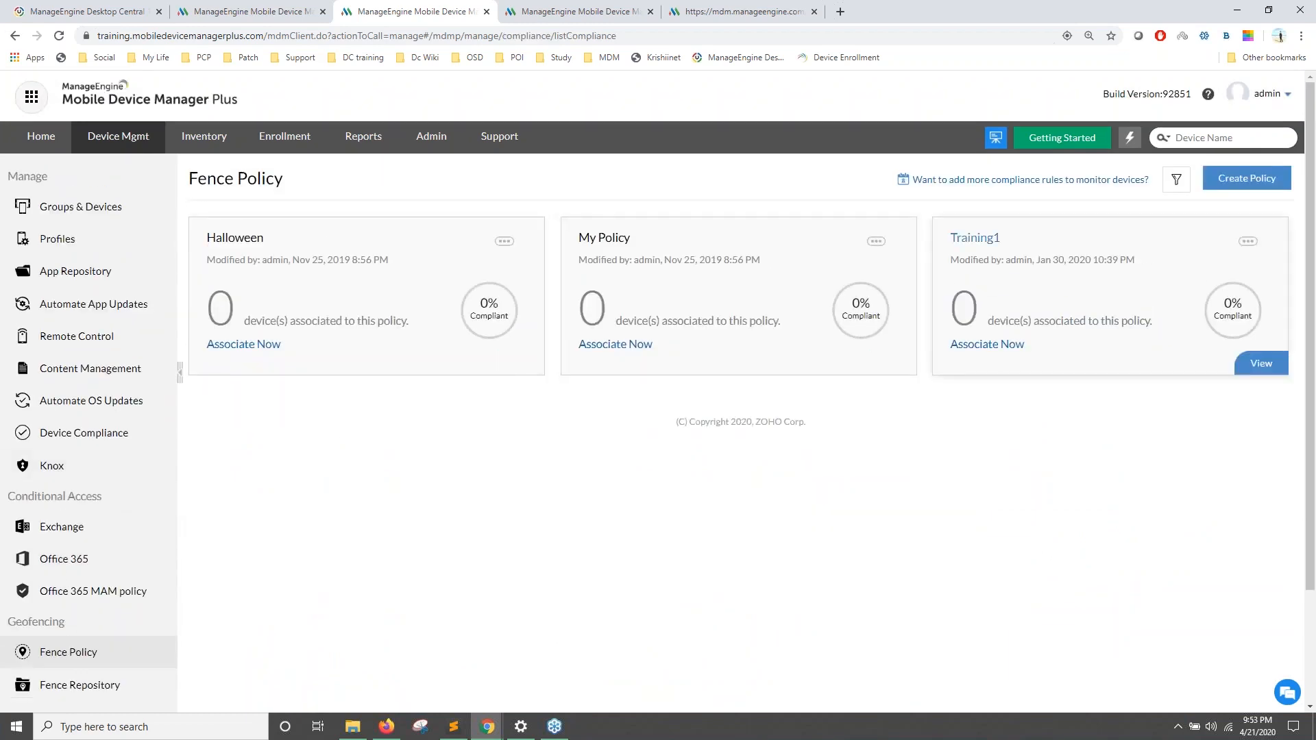
click(1240, 180)
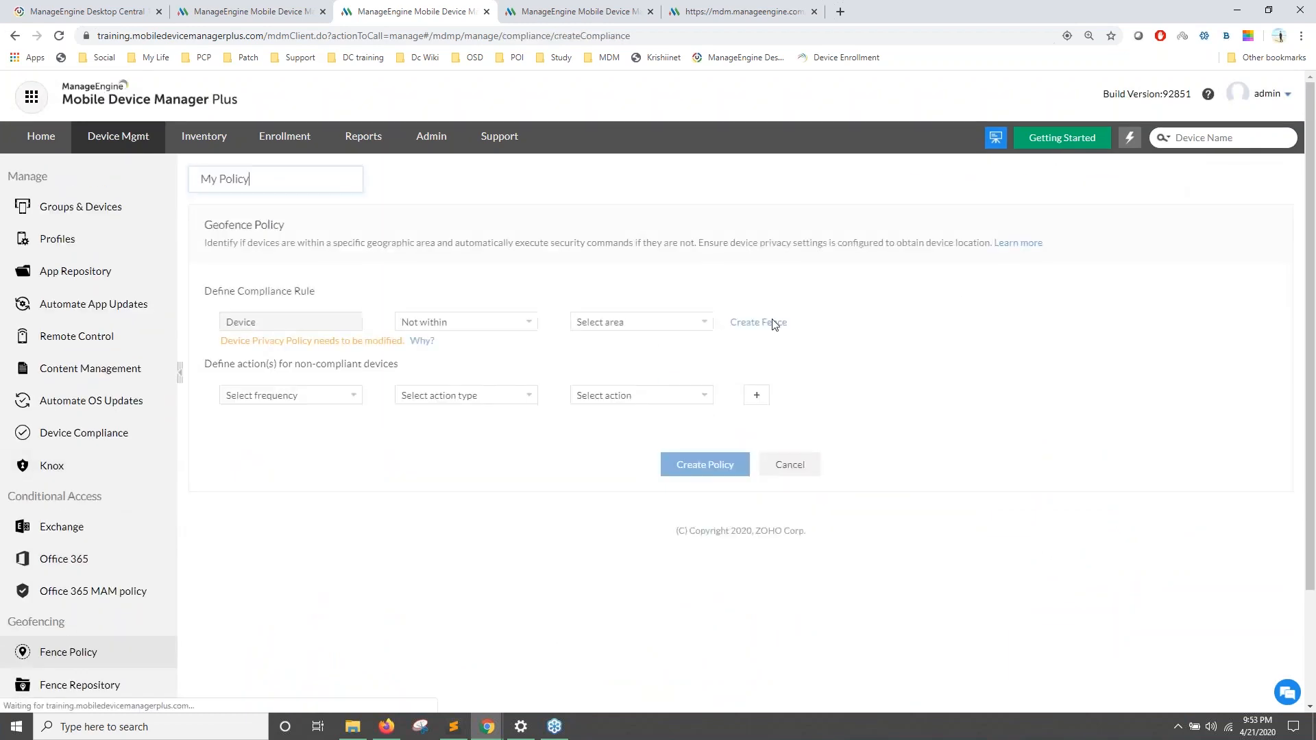
click(611, 324)
click(621, 437)
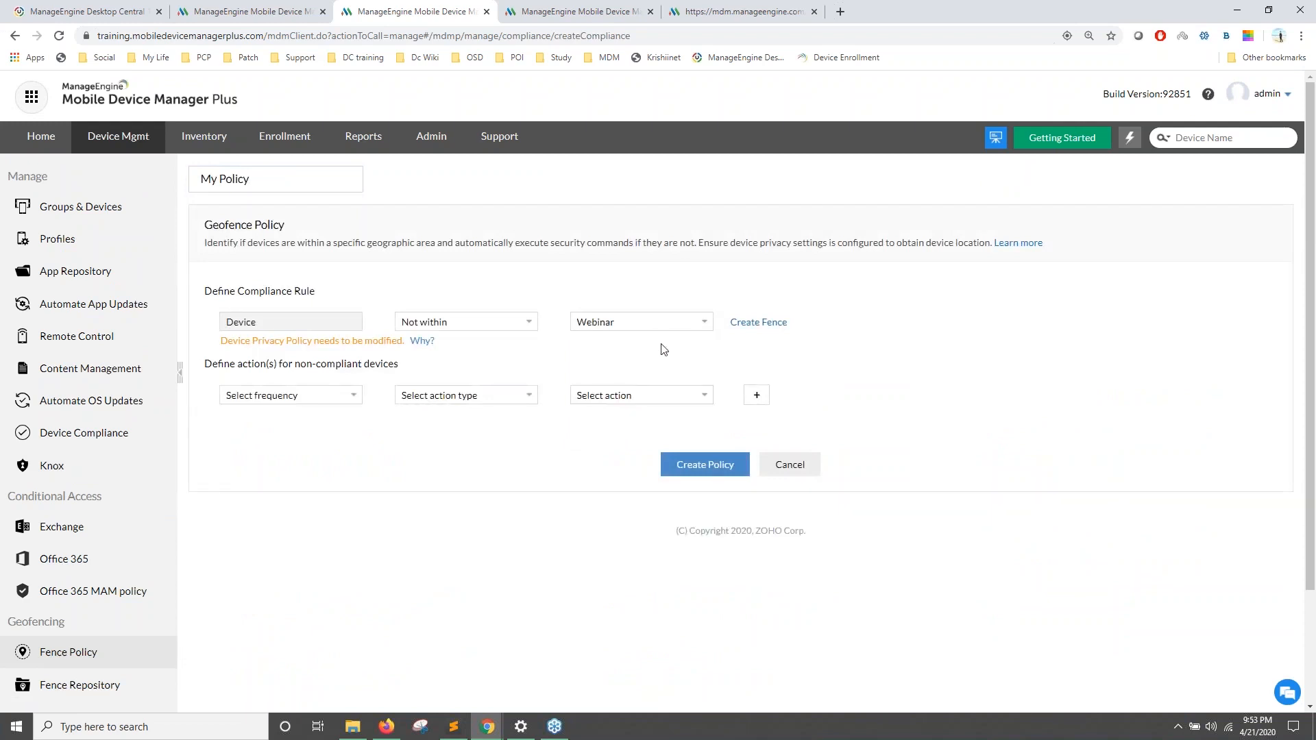
Step: Set the first action to Immediately, Notify, e-mailing the admin at the support address
click(296, 395)
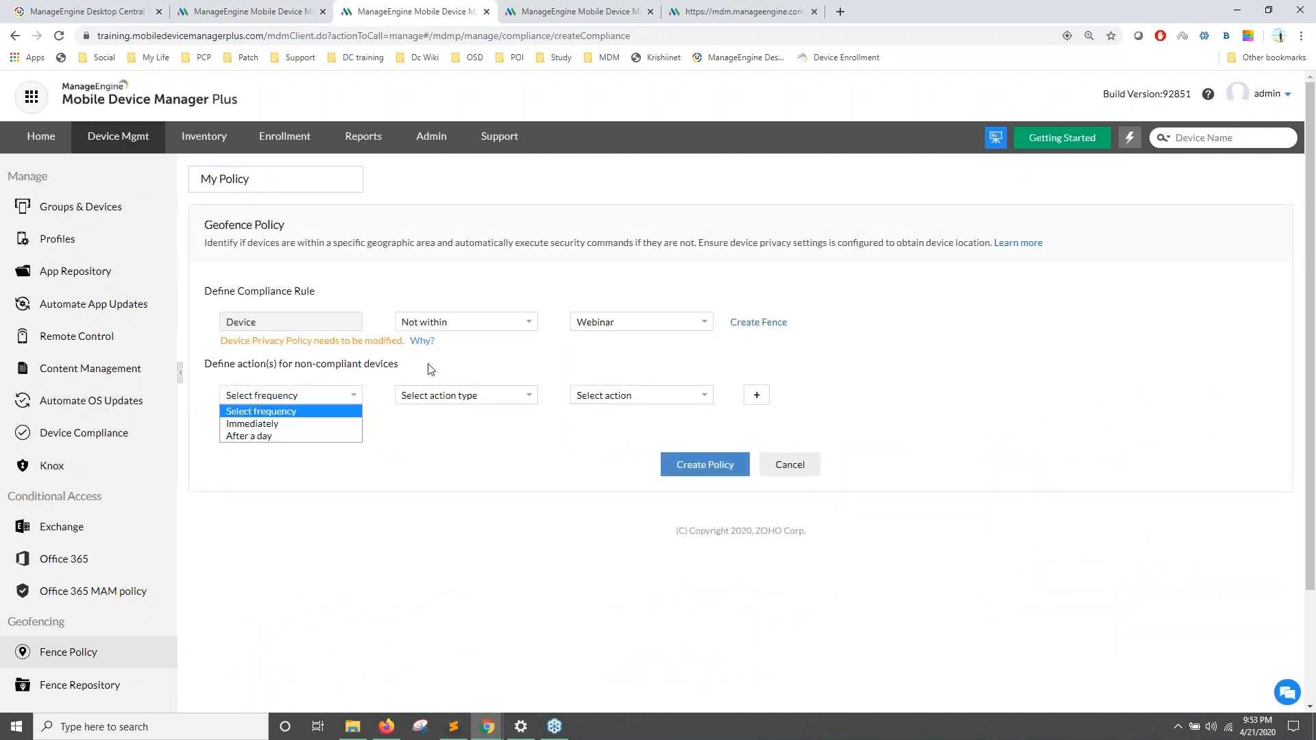
click(318, 425)
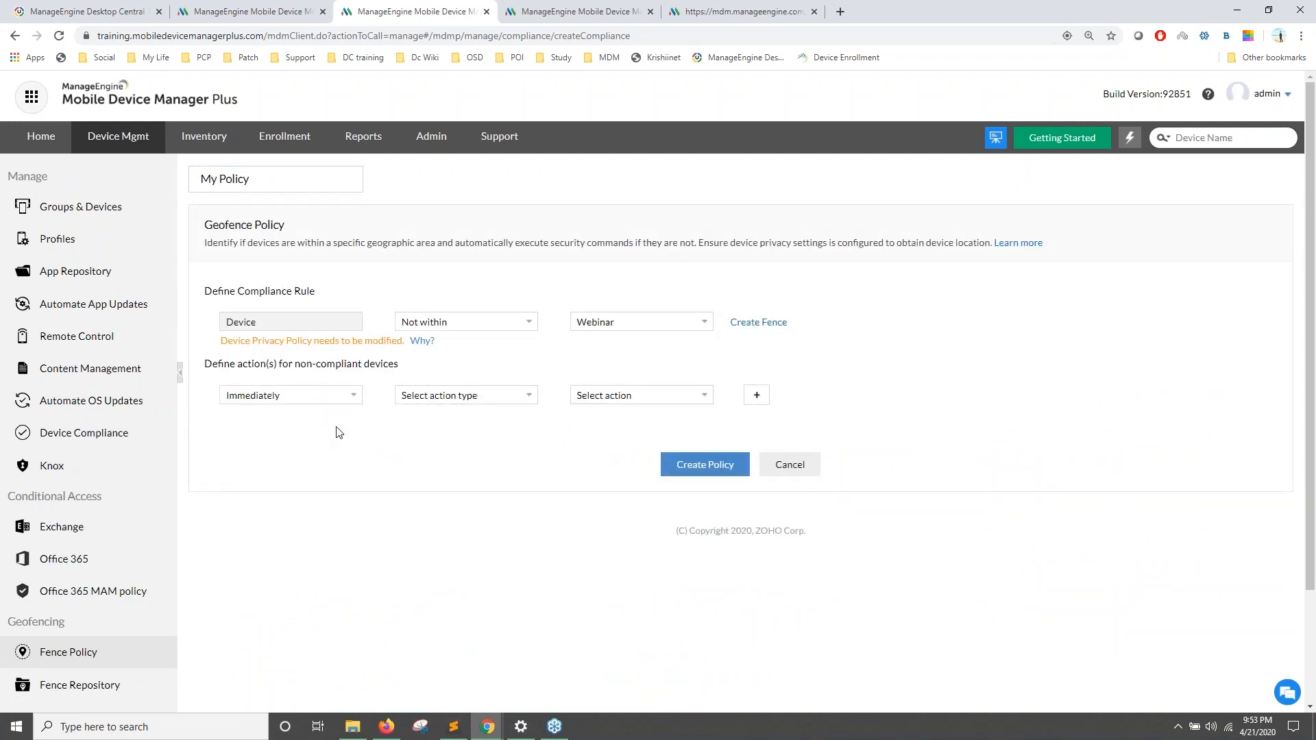
click(493, 395)
click(484, 423)
click(587, 400)
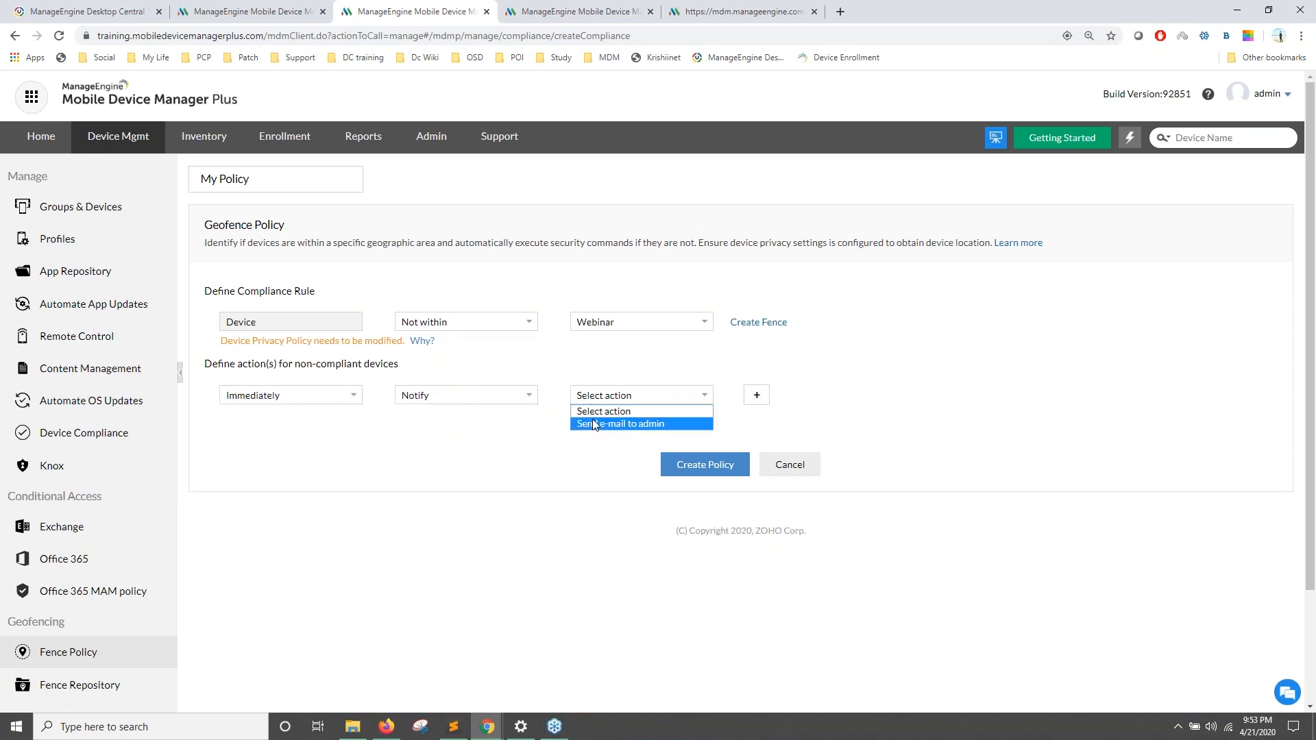
click(592, 419)
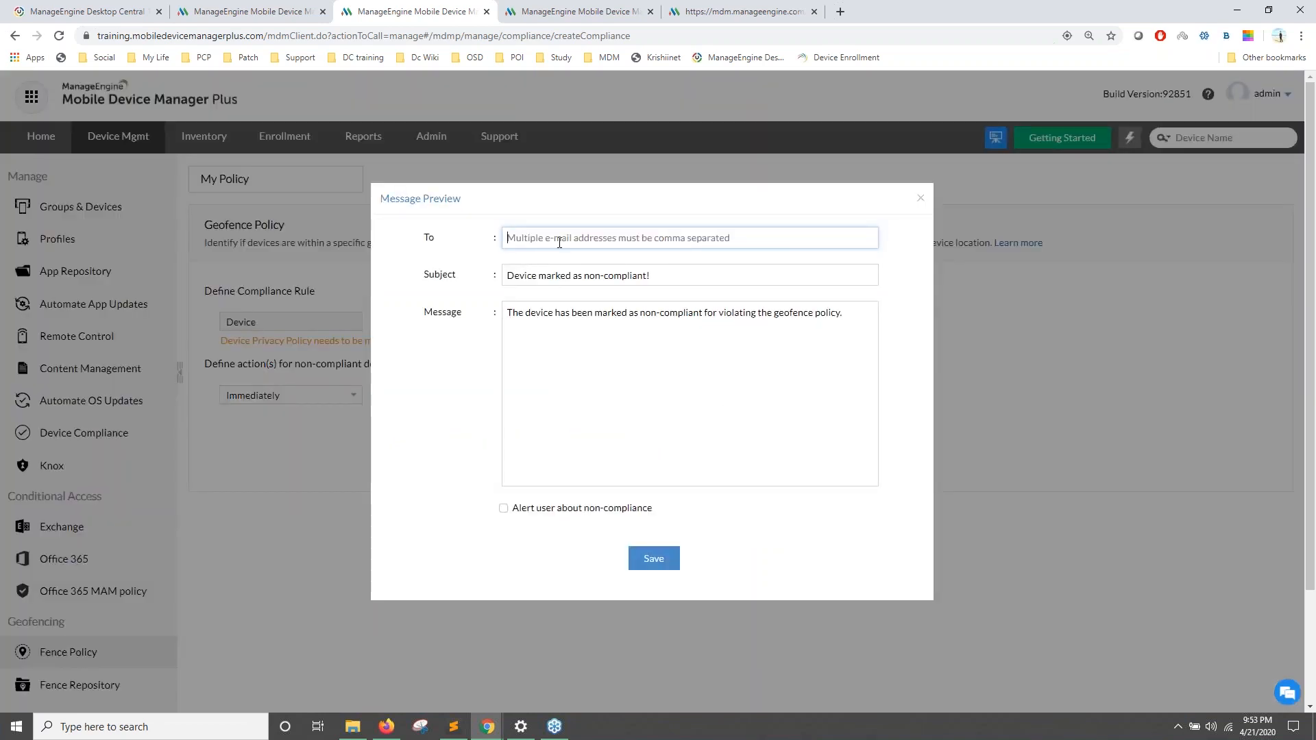
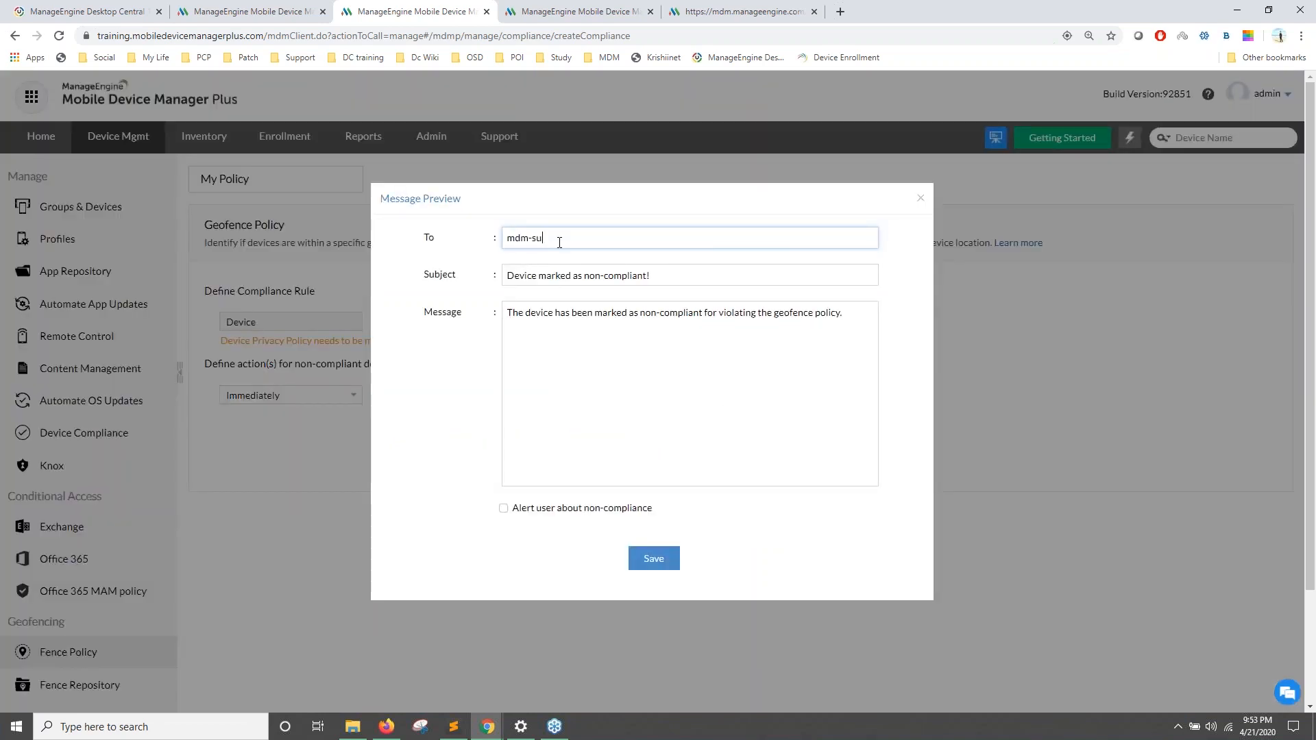
click(651, 565)
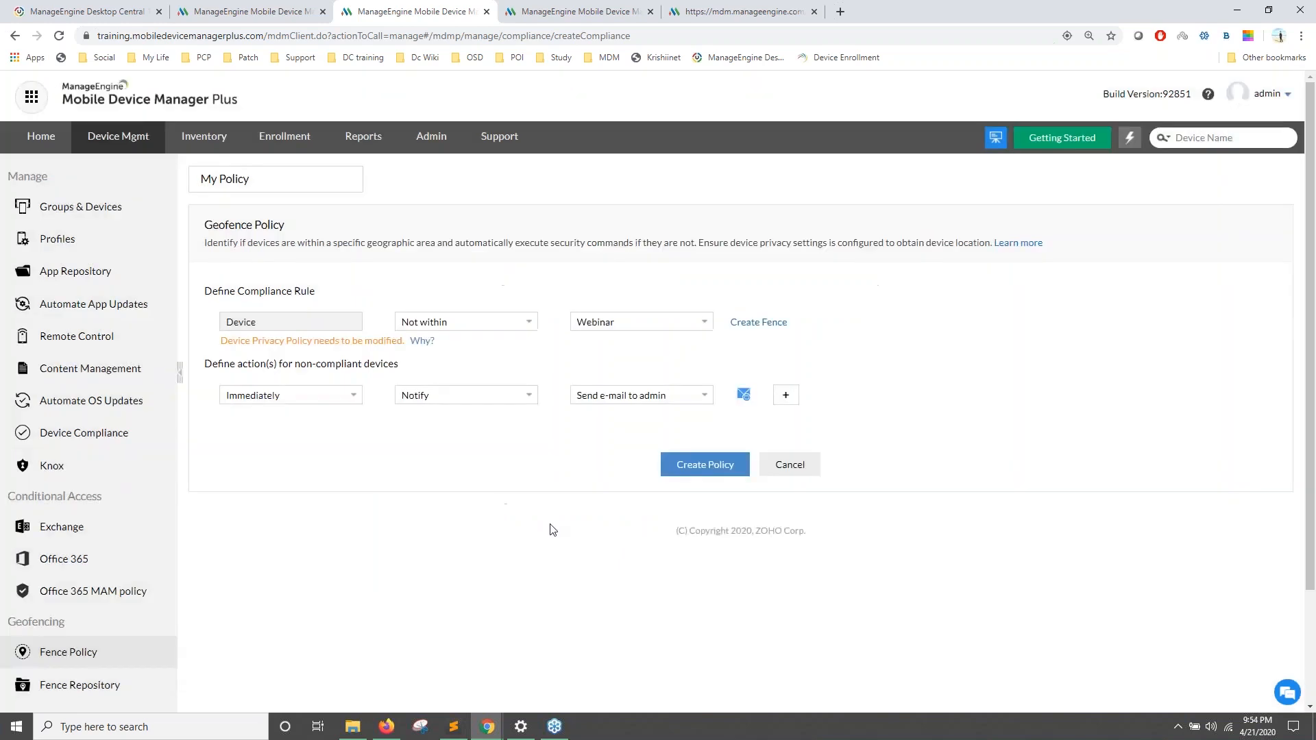
Step: Add a second action row: After a day, Action, Complete wipe, then cancel the policy
click(785, 394)
click(281, 440)
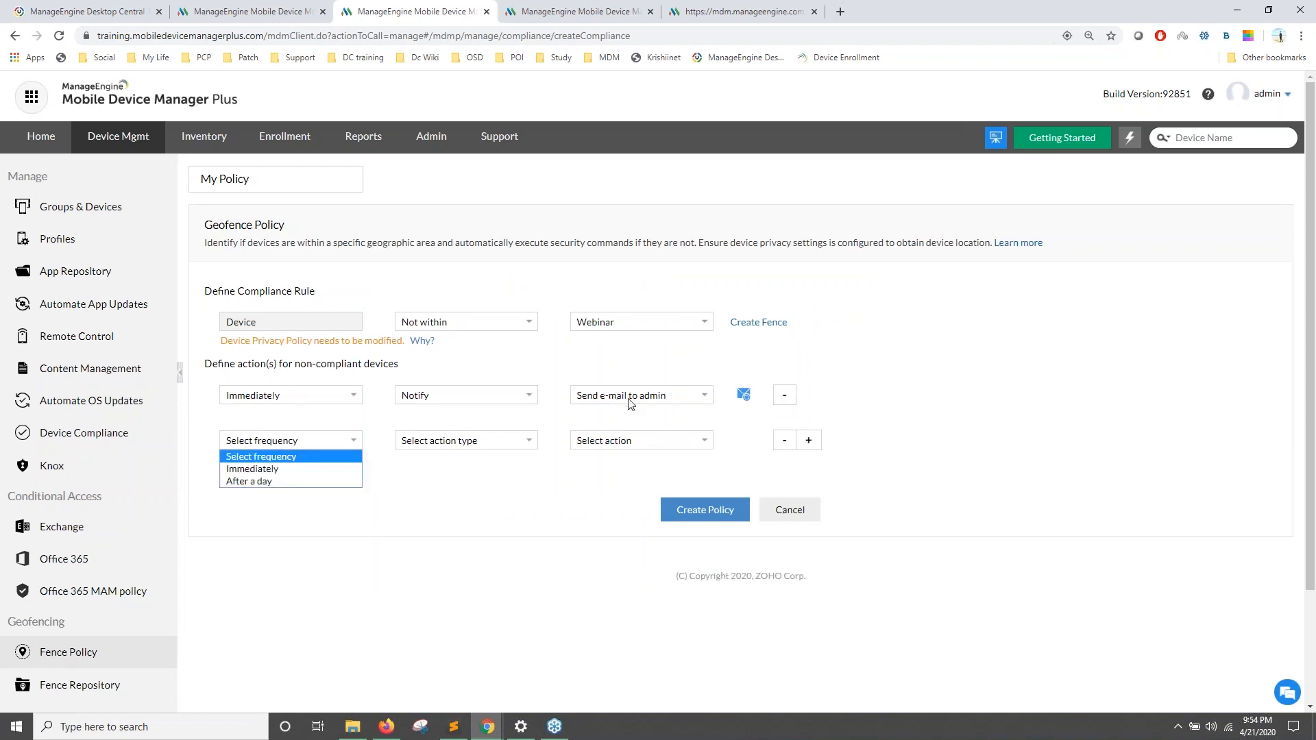
click(260, 481)
click(455, 442)
click(458, 471)
click(612, 442)
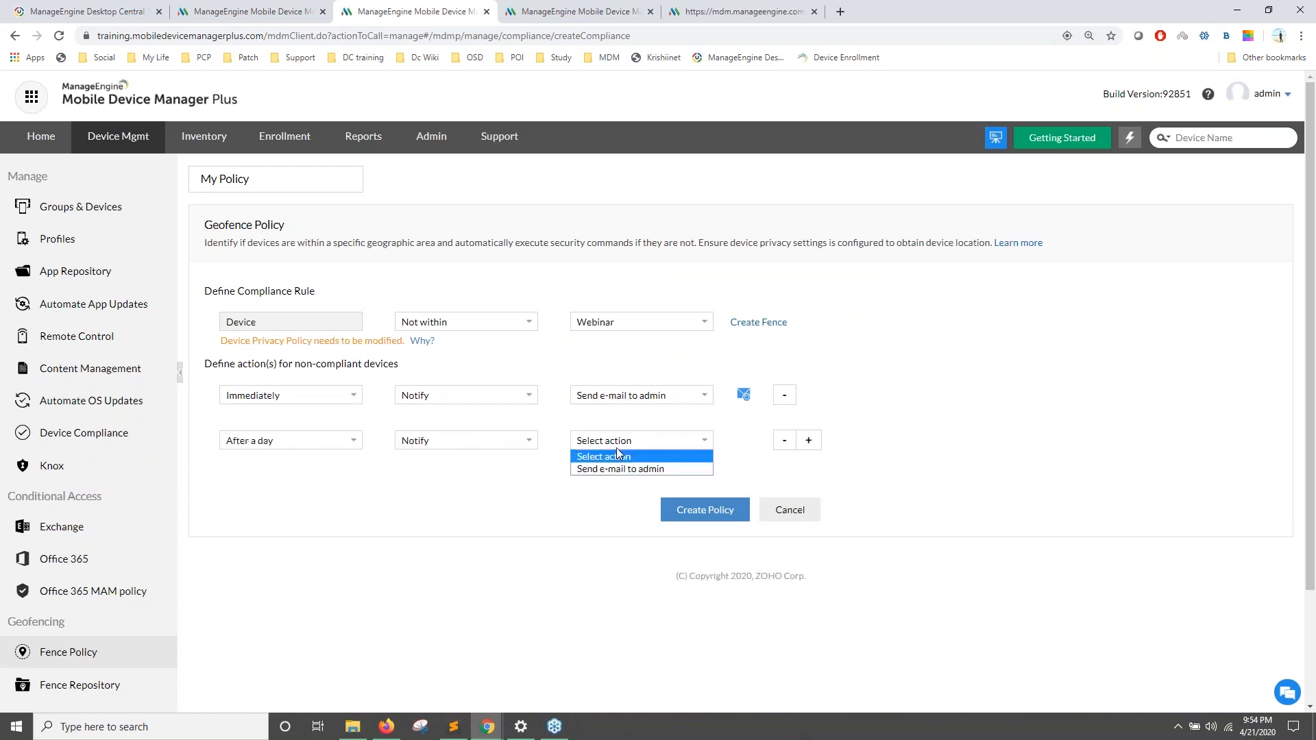
click(449, 442)
click(424, 480)
click(670, 440)
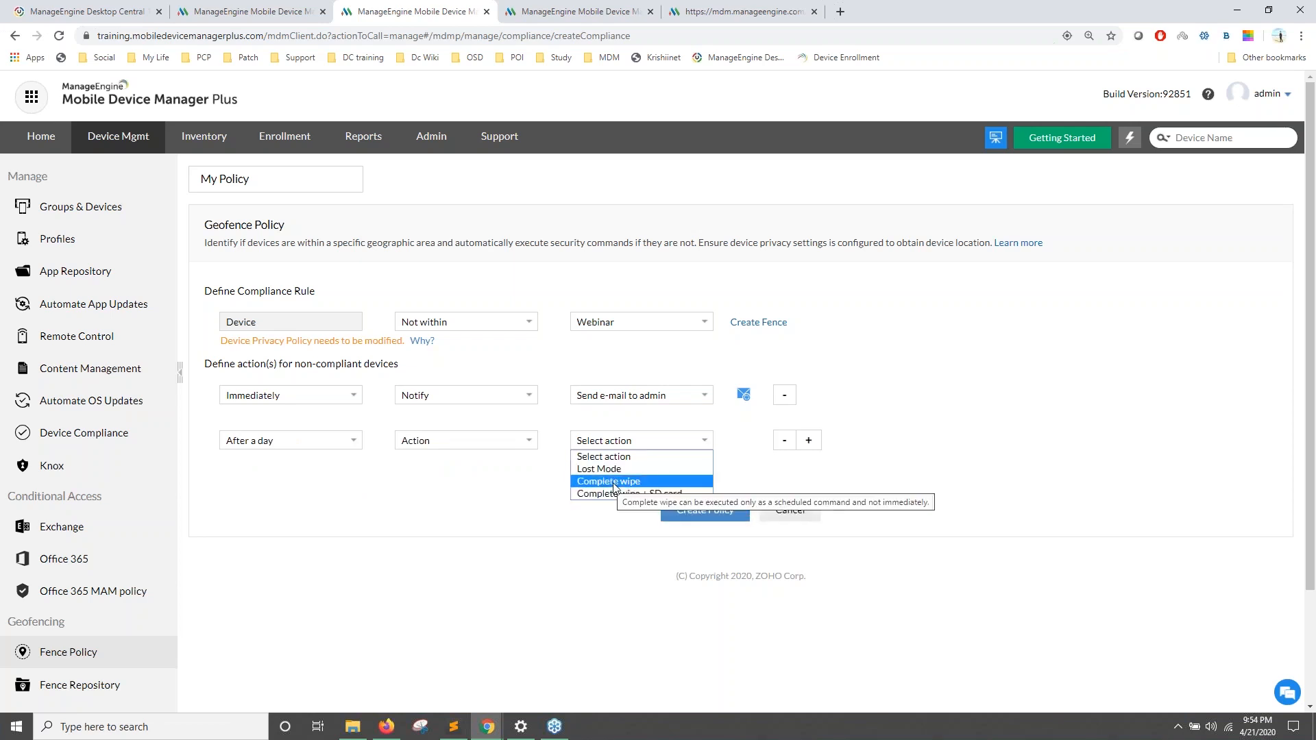
click(303, 443)
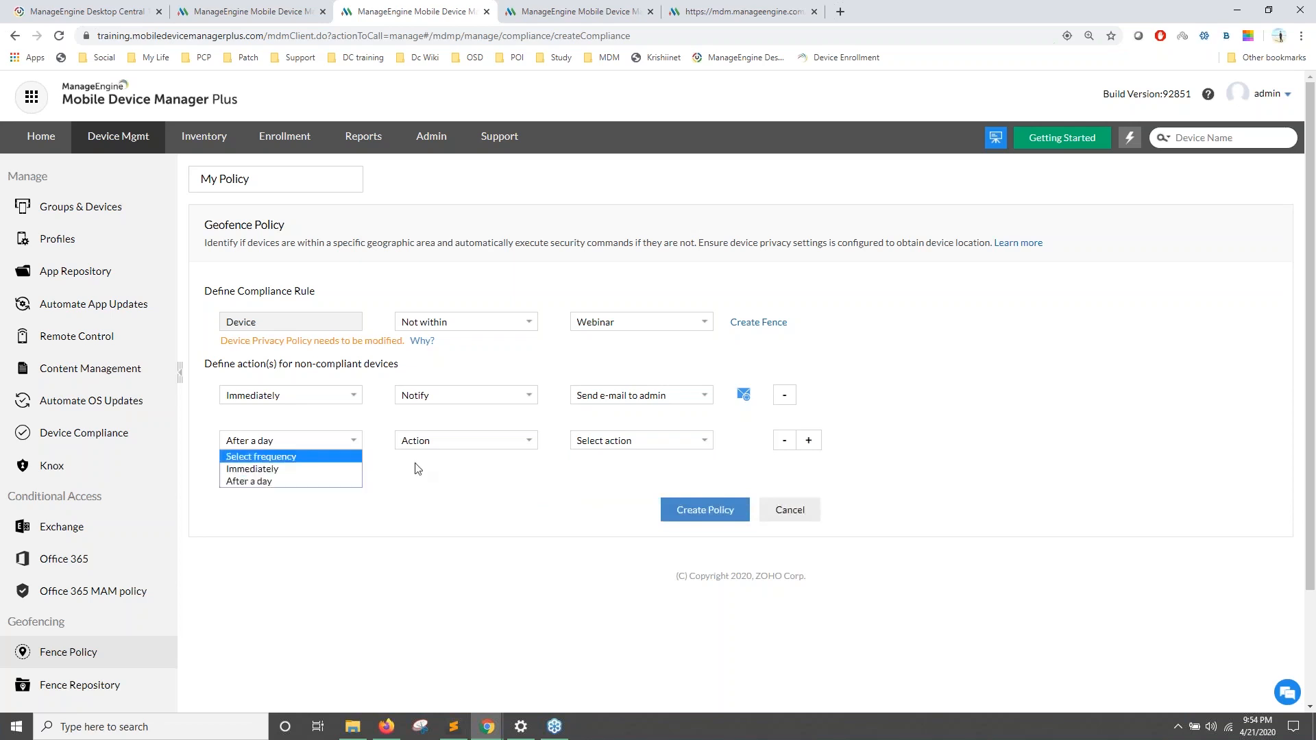
click(614, 442)
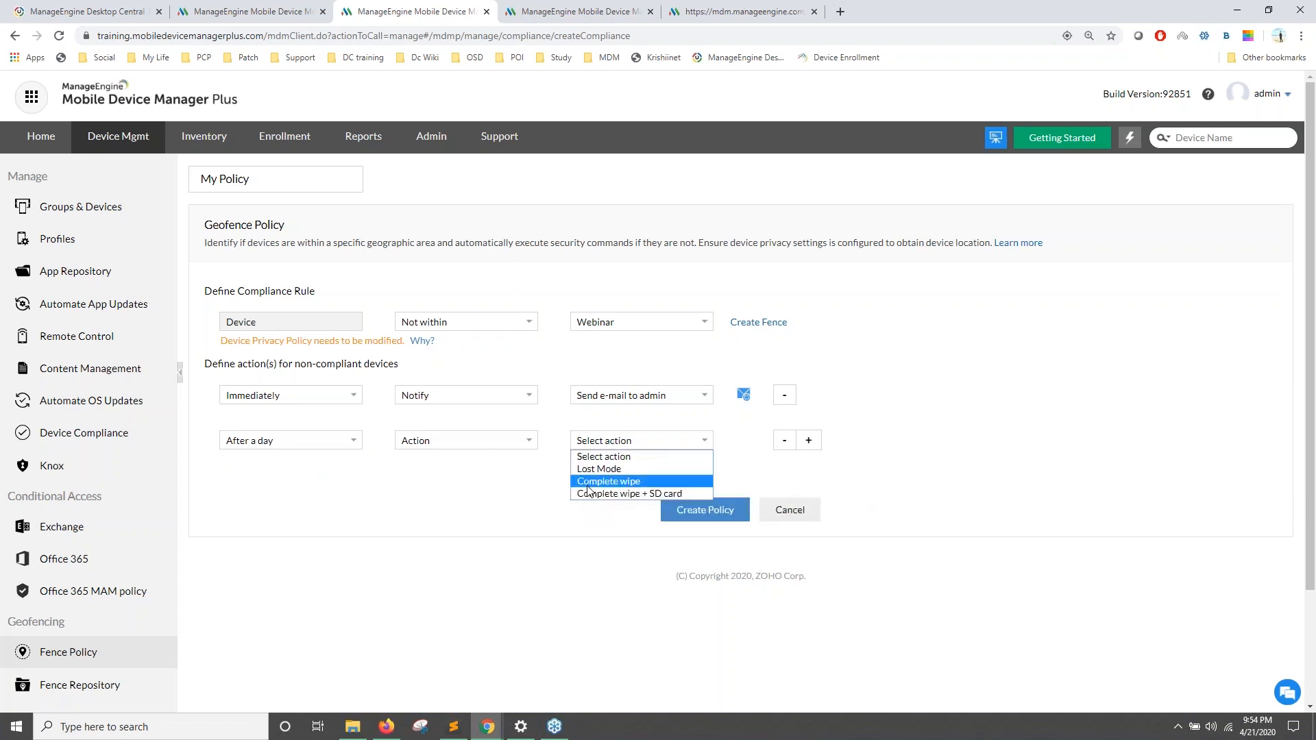
click(584, 483)
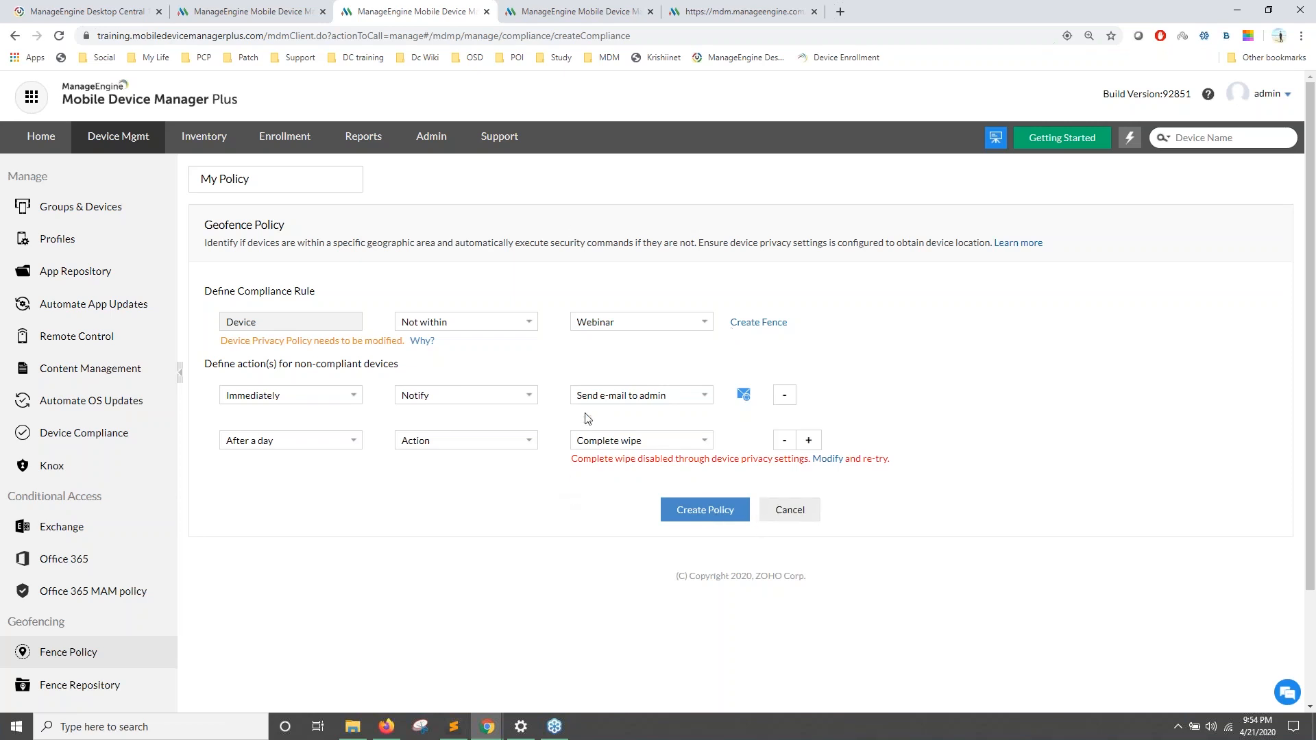
click(727, 521)
click(783, 532)
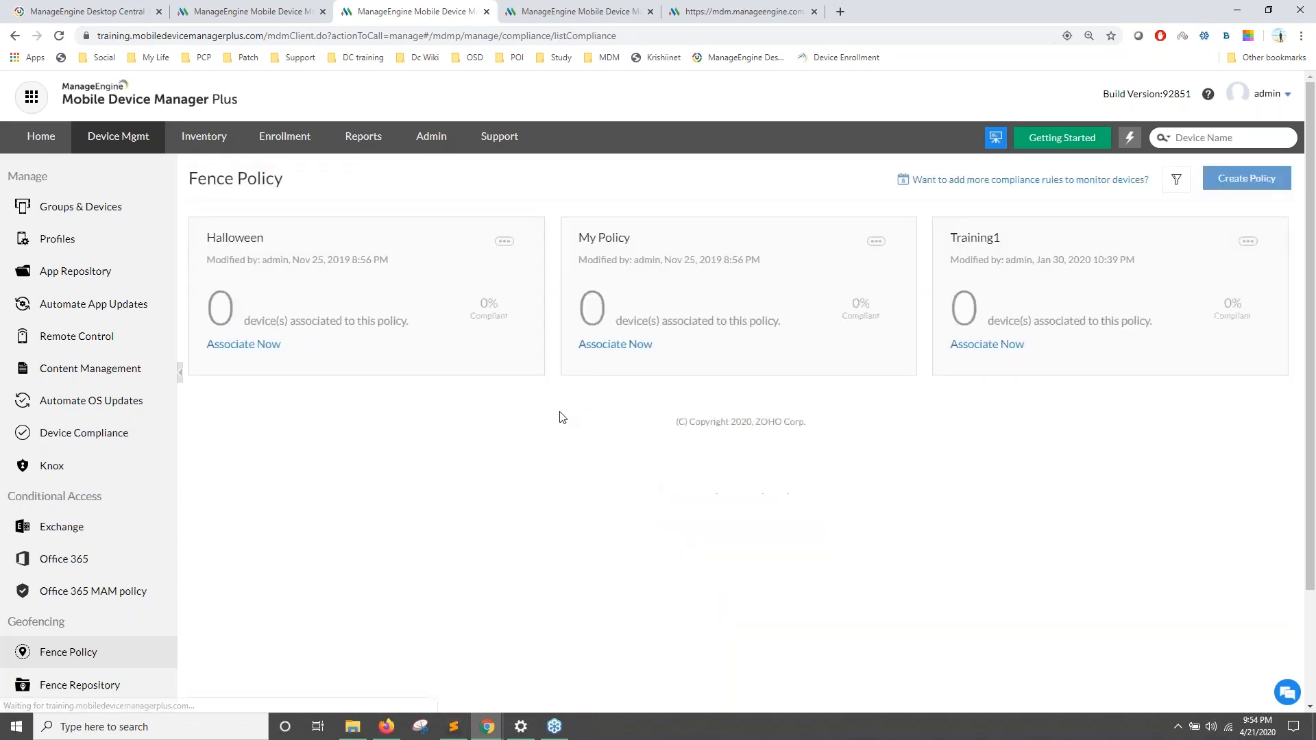
Step: Choose Associate Groups/Devices from the Halloween policy's options menu
click(504, 241)
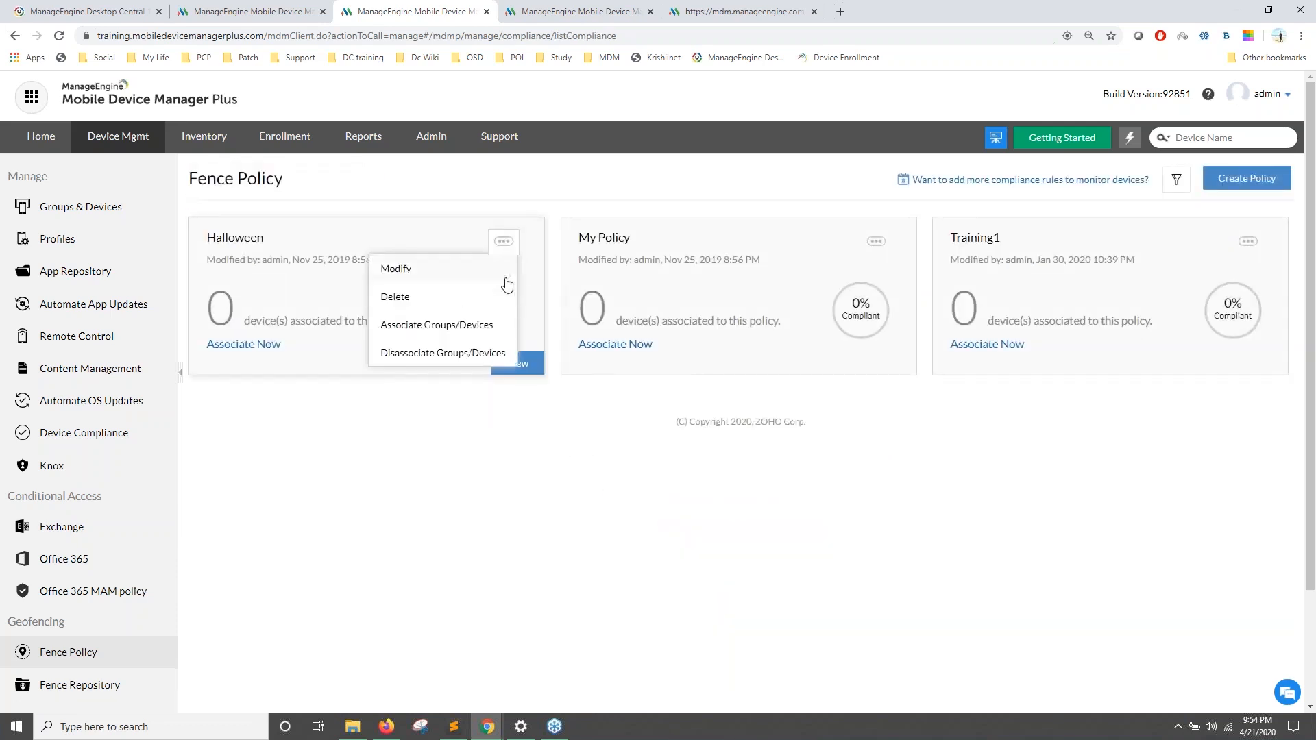
click(453, 326)
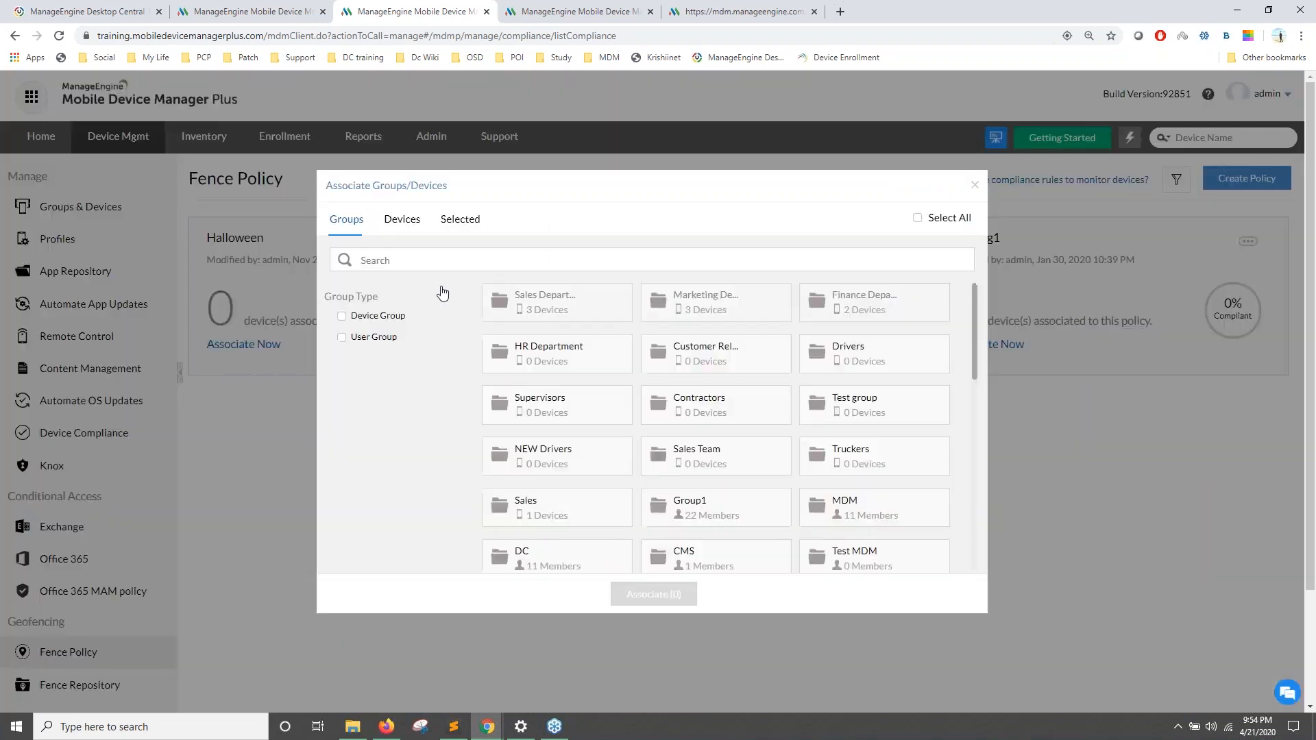
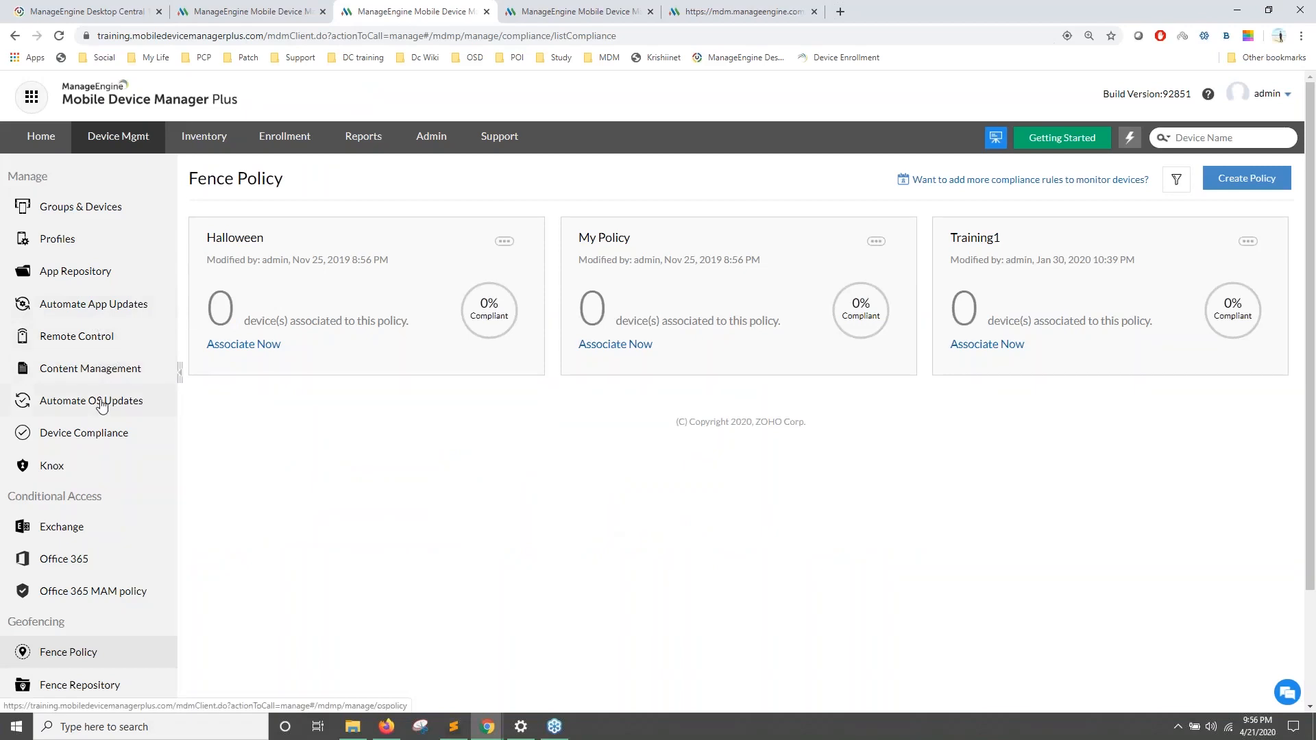
Step: Open Automate OS Updates in the Device Mgmt sidebar to list the 18 OS update policies
click(102, 405)
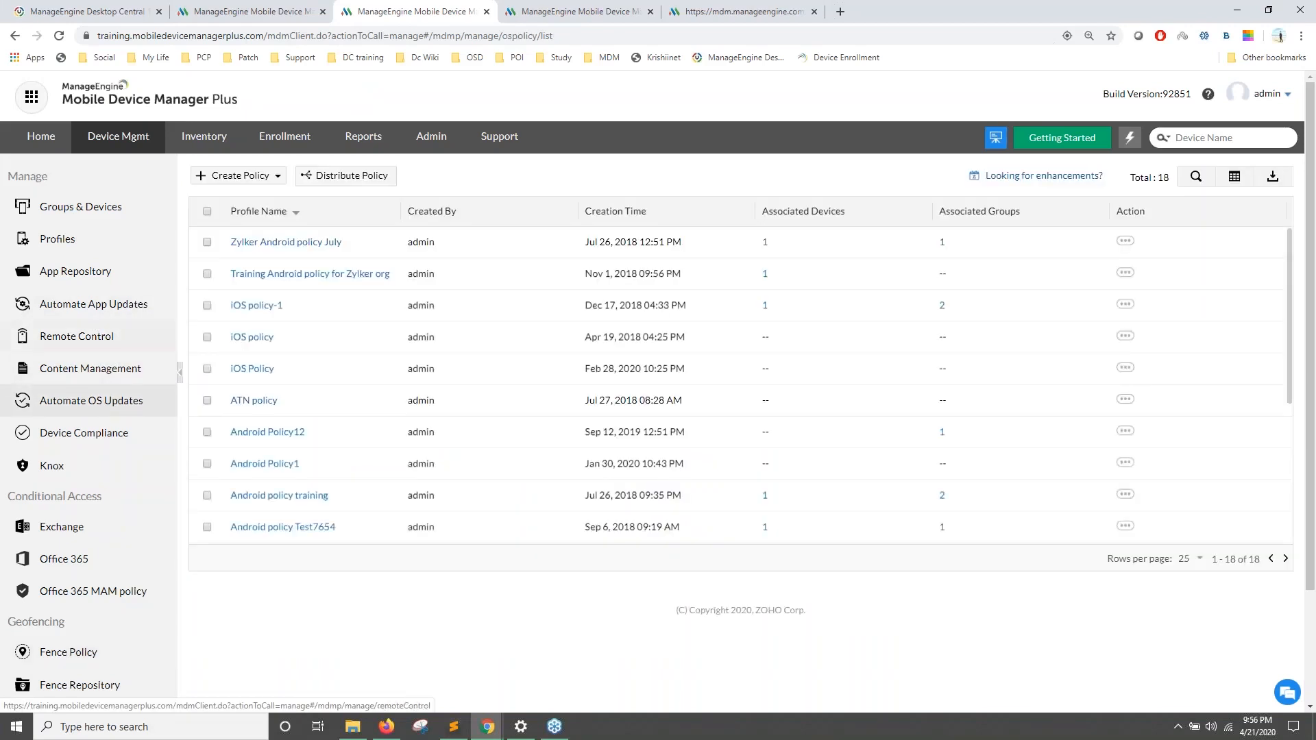
Step: Create a new Android OS update policy with deployment delayed for 7 days
click(237, 176)
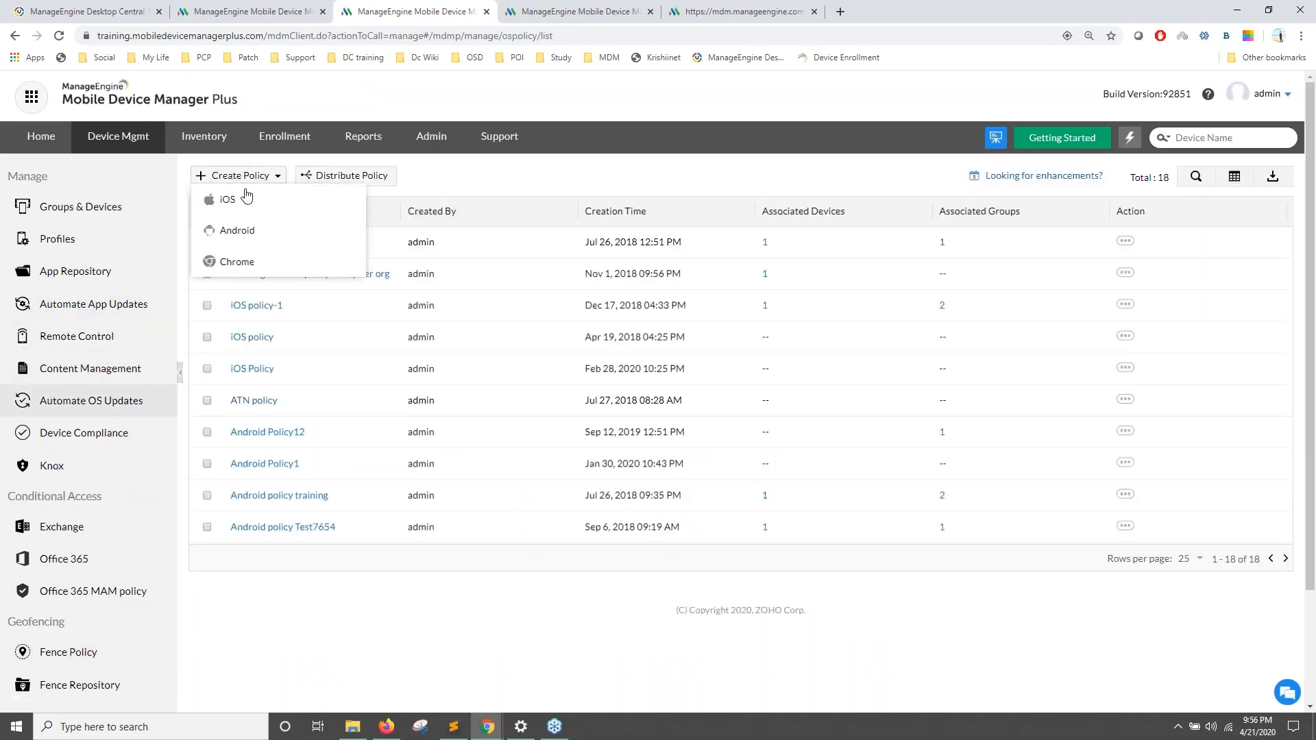
click(252, 235)
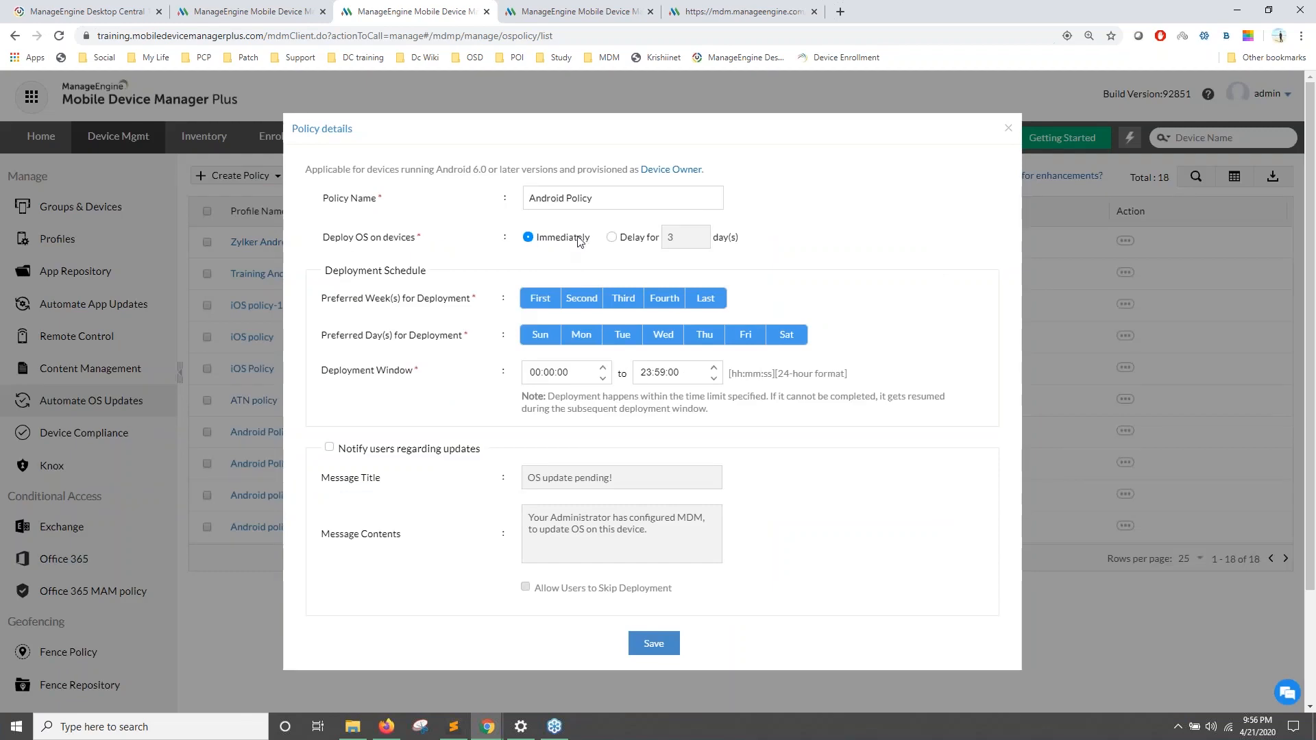
click(613, 238)
click(675, 235)
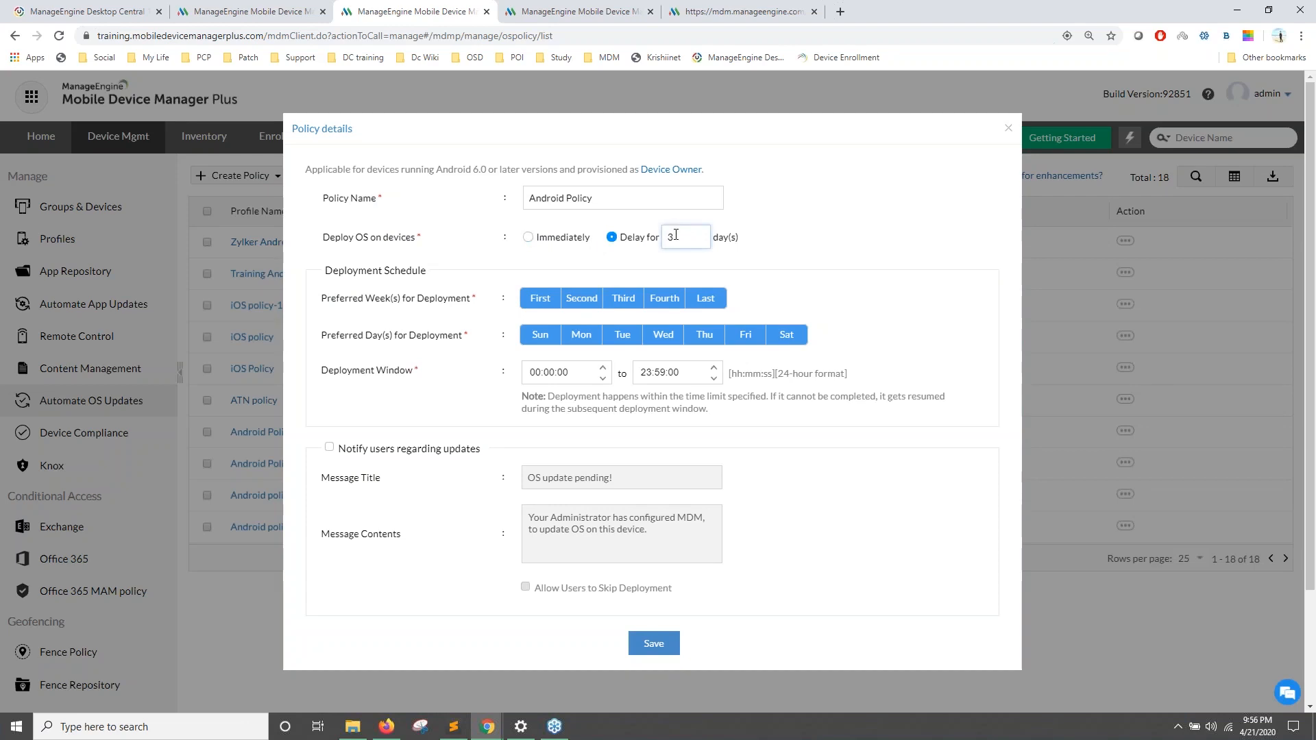
key(BackSpace)
text(7)
Step: Keep all weekdays selected and set the deployment window to start at 18:00
click(581, 336)
click(622, 335)
click(663, 336)
click(702, 337)
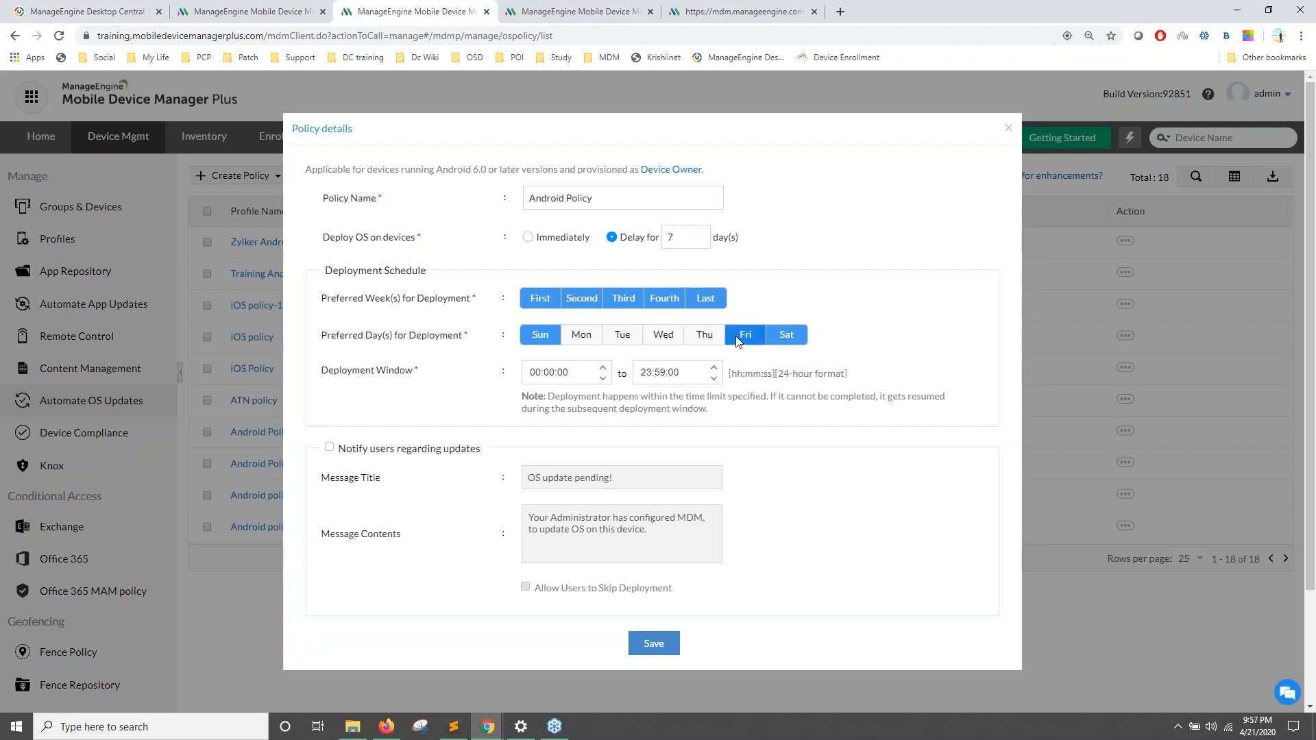
click(740, 336)
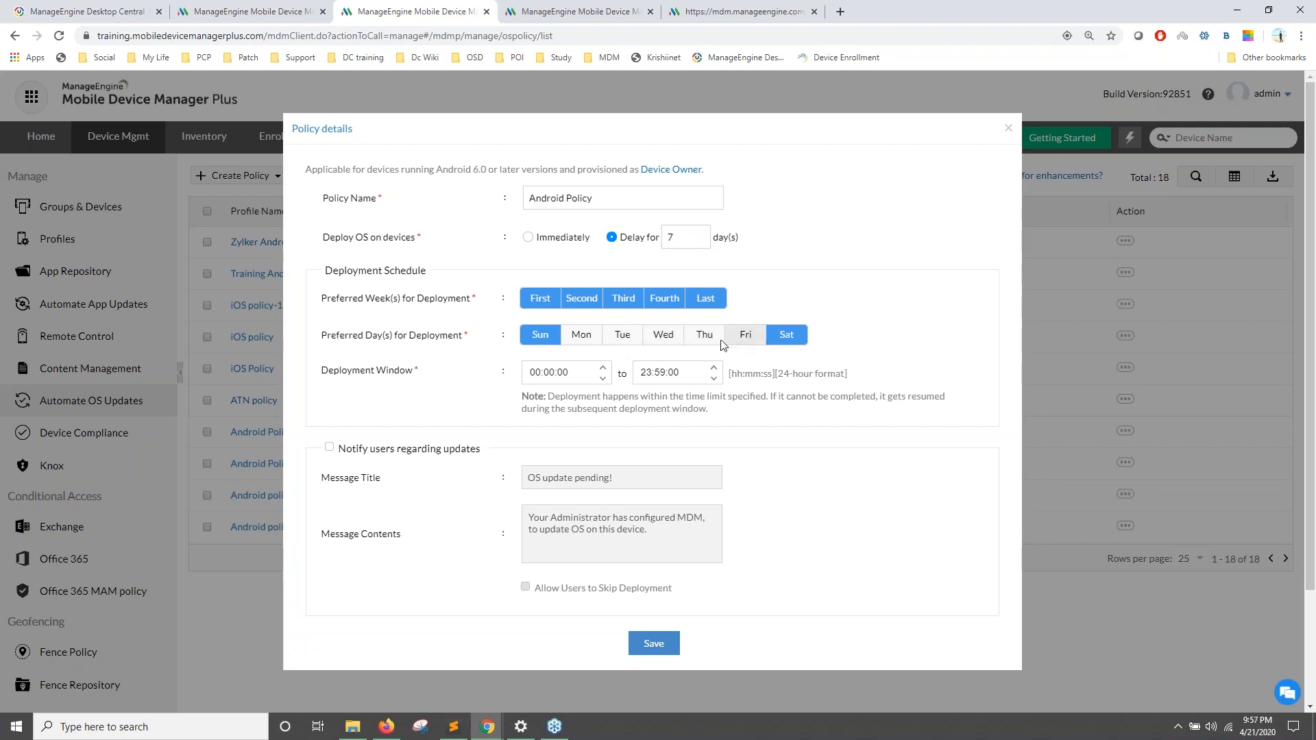
click(581, 338)
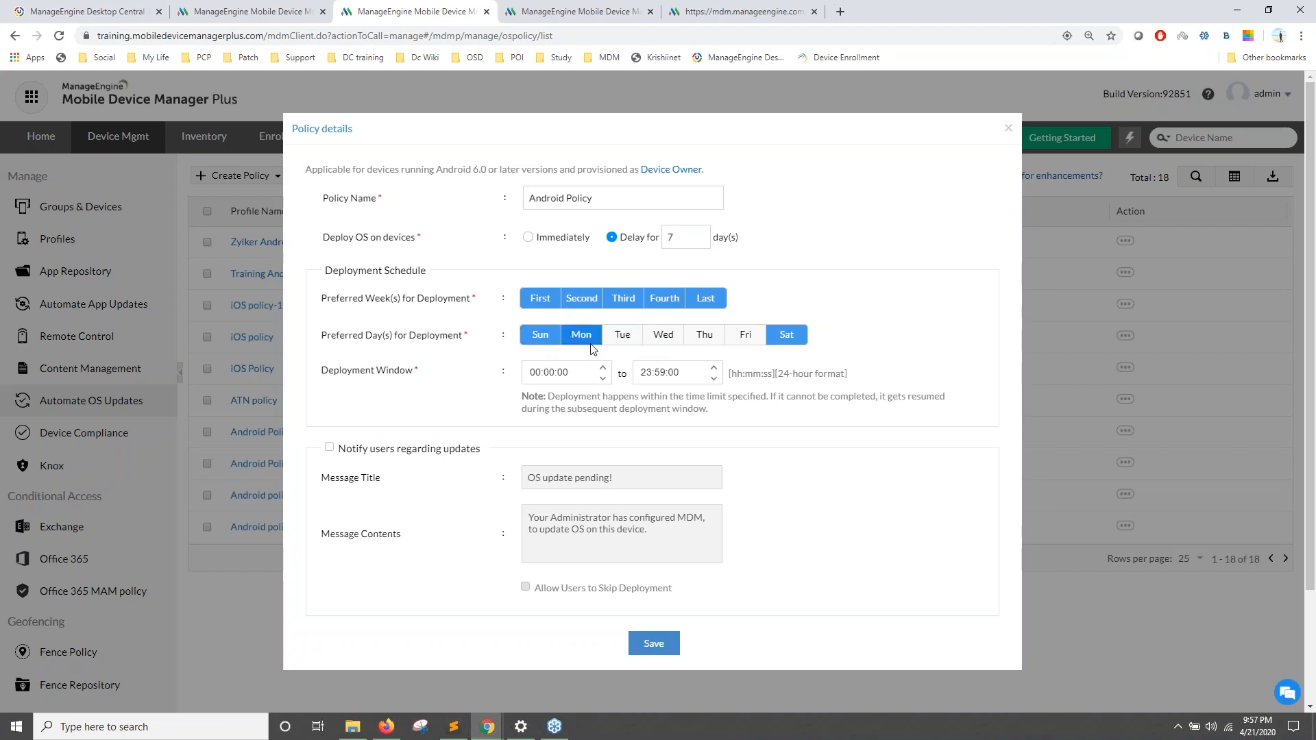
click(621, 340)
click(662, 341)
click(704, 341)
click(746, 340)
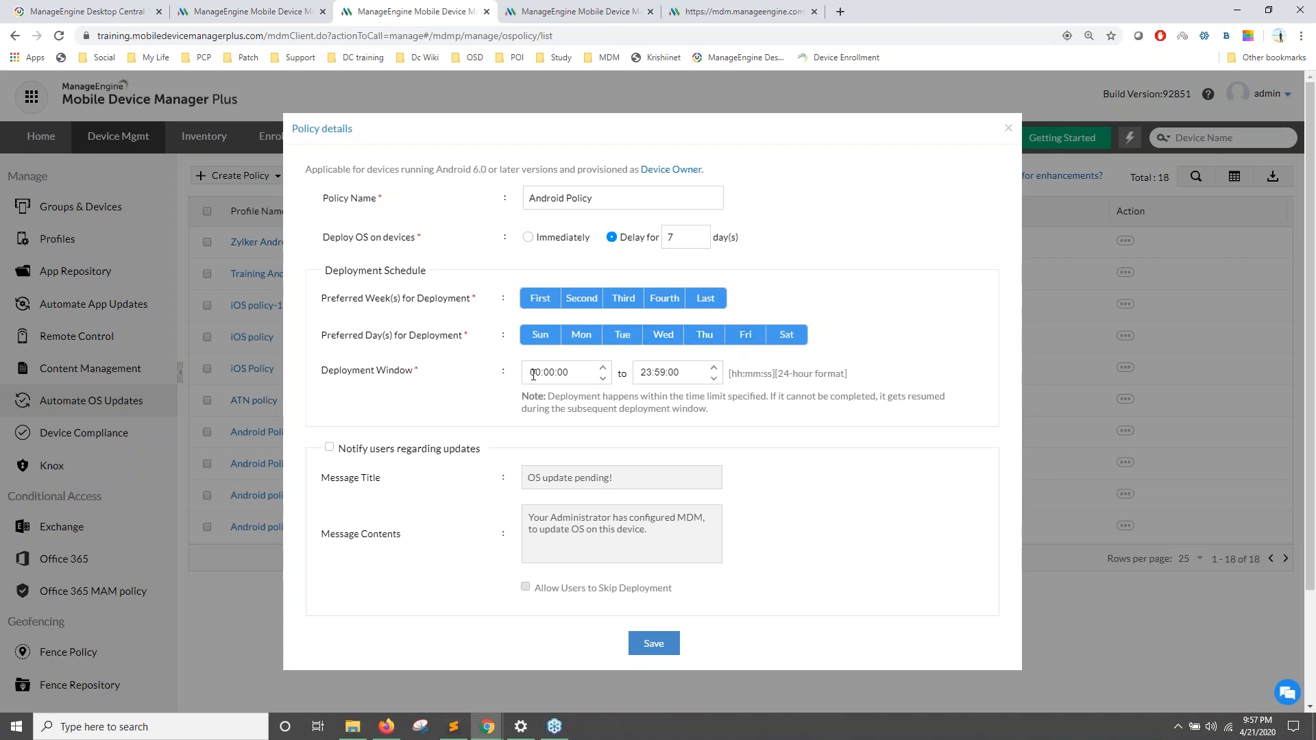
click(533, 373)
text(18)
click(642, 375)
Step: Turn on user notifications, allow users to skip deployment, and force deployment after 7 days
click(333, 446)
click(334, 448)
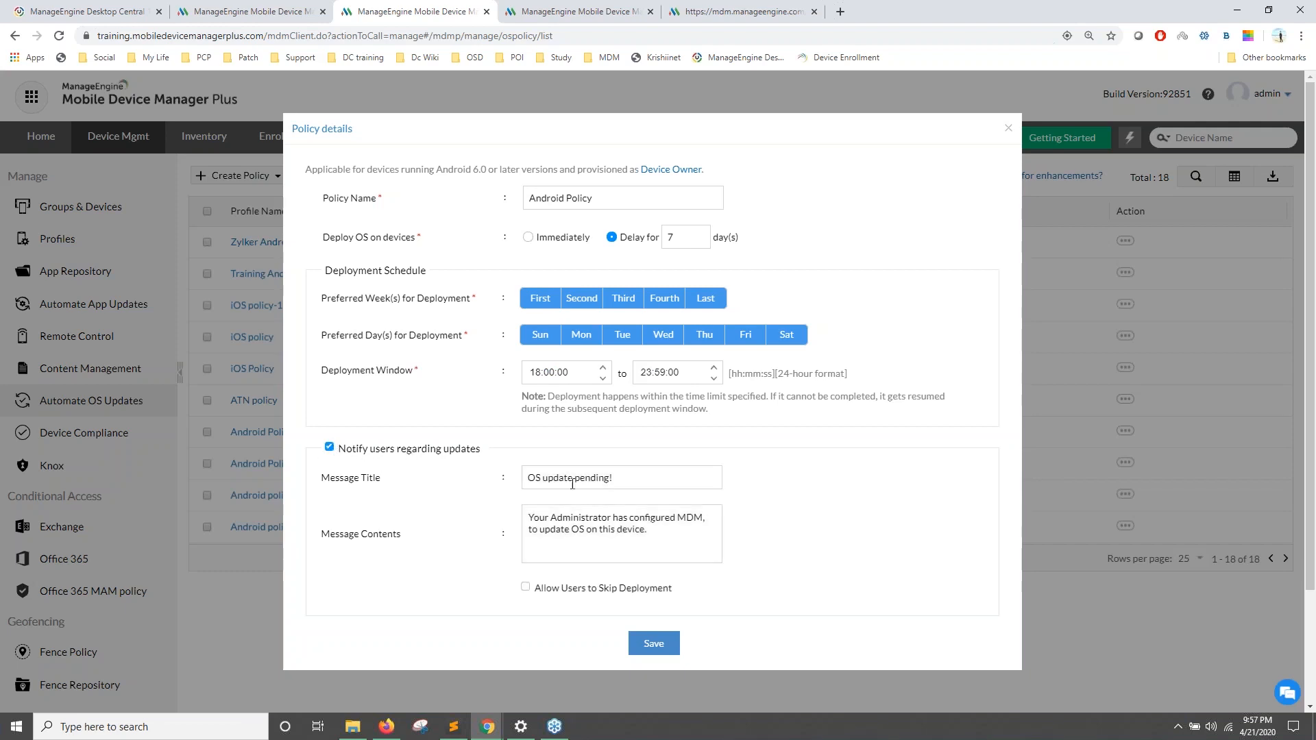
click(526, 588)
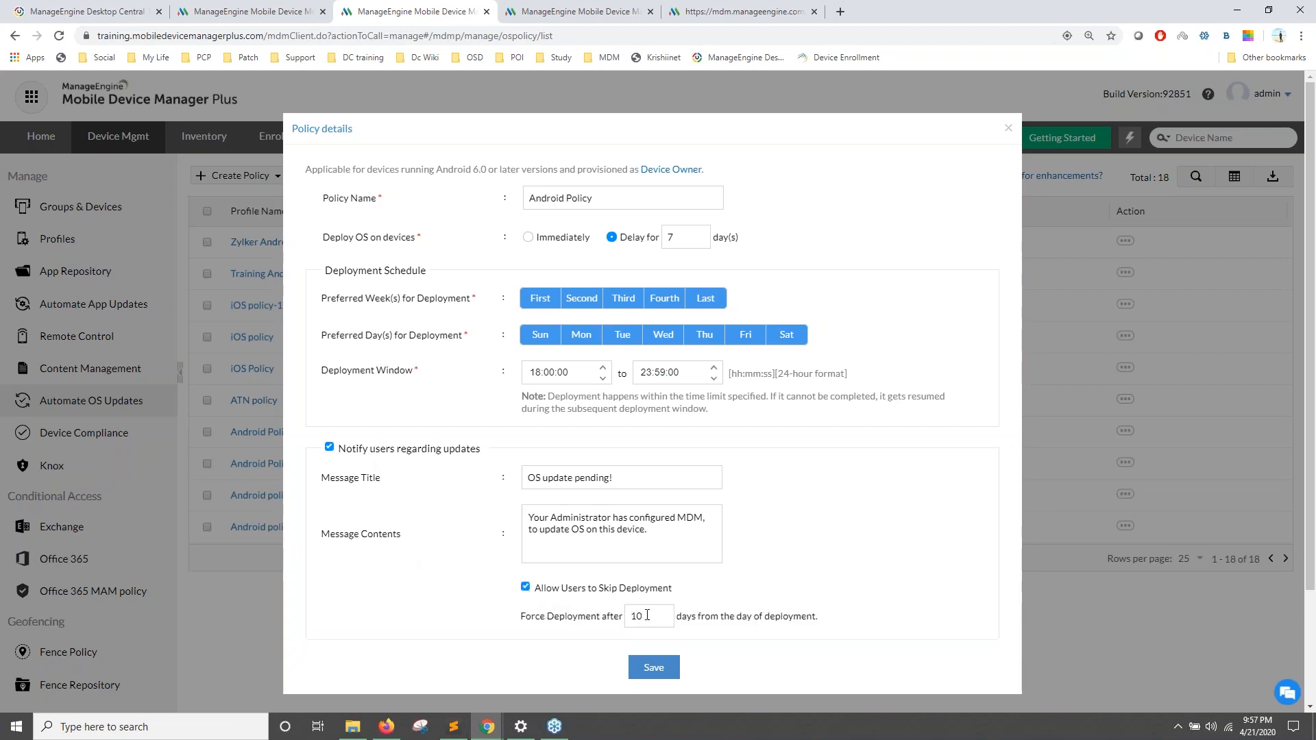
double_click(647, 615)
text(7)
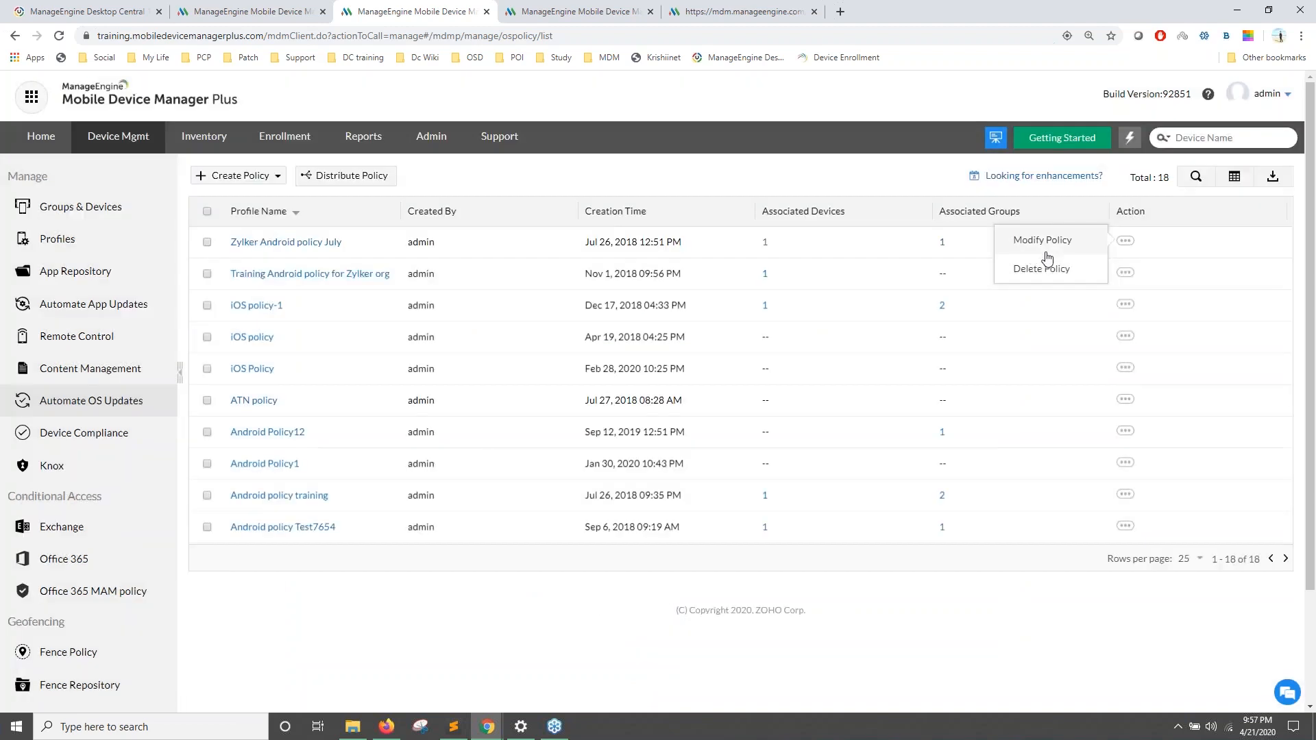
Step: Close the policy unsaved, then select Zylker Android policy July and cancel its device association
click(1008, 129)
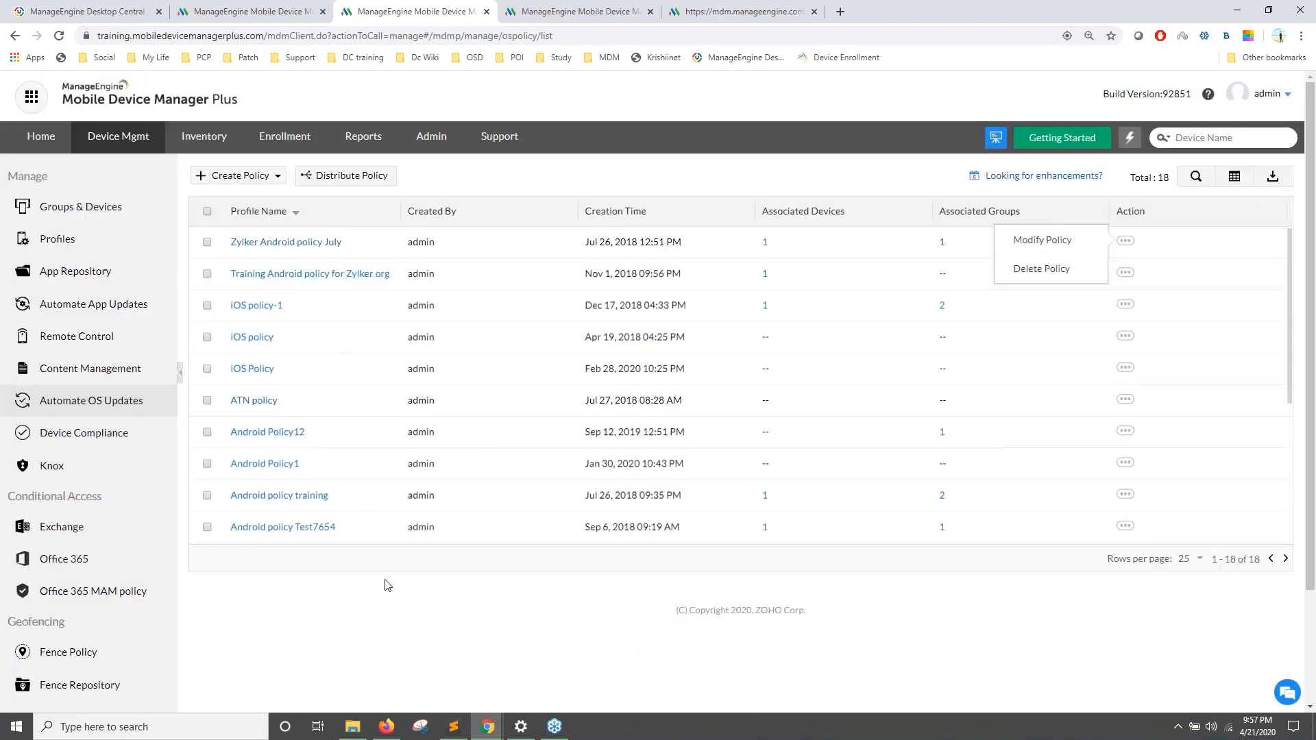
click(207, 242)
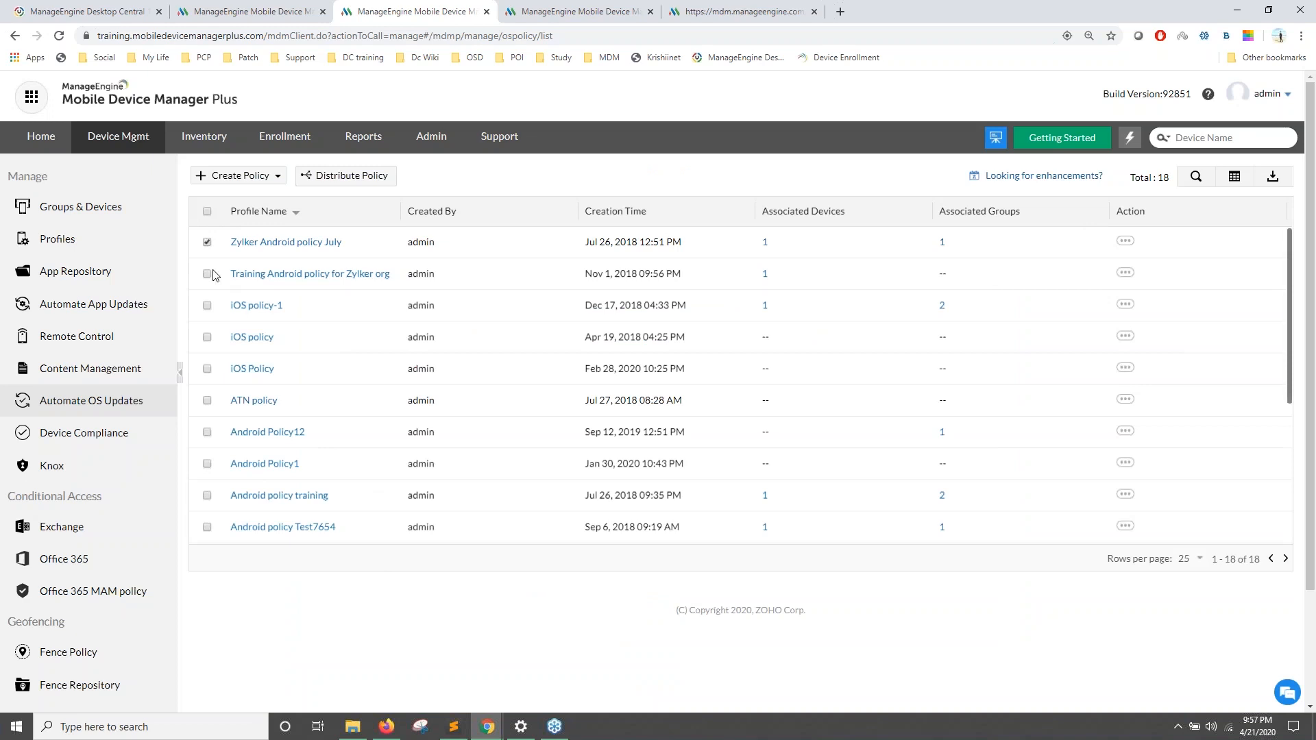
click(359, 180)
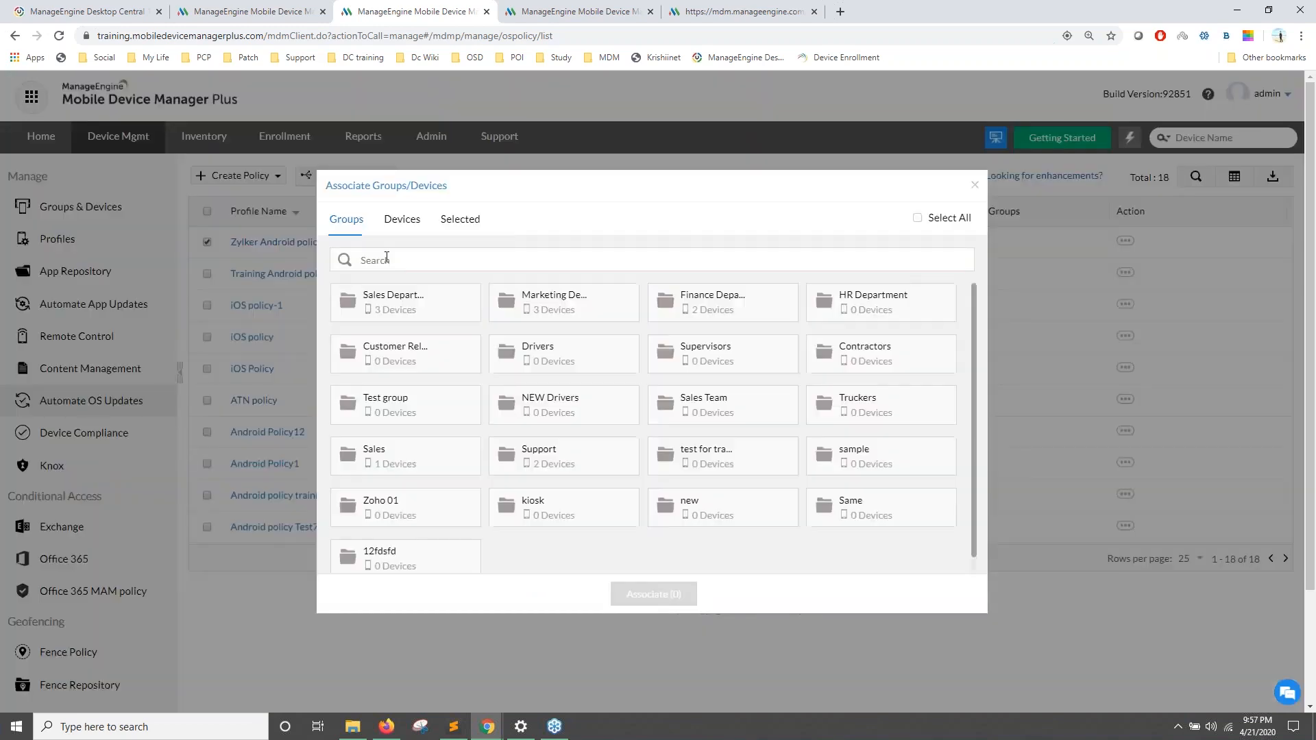
click(971, 183)
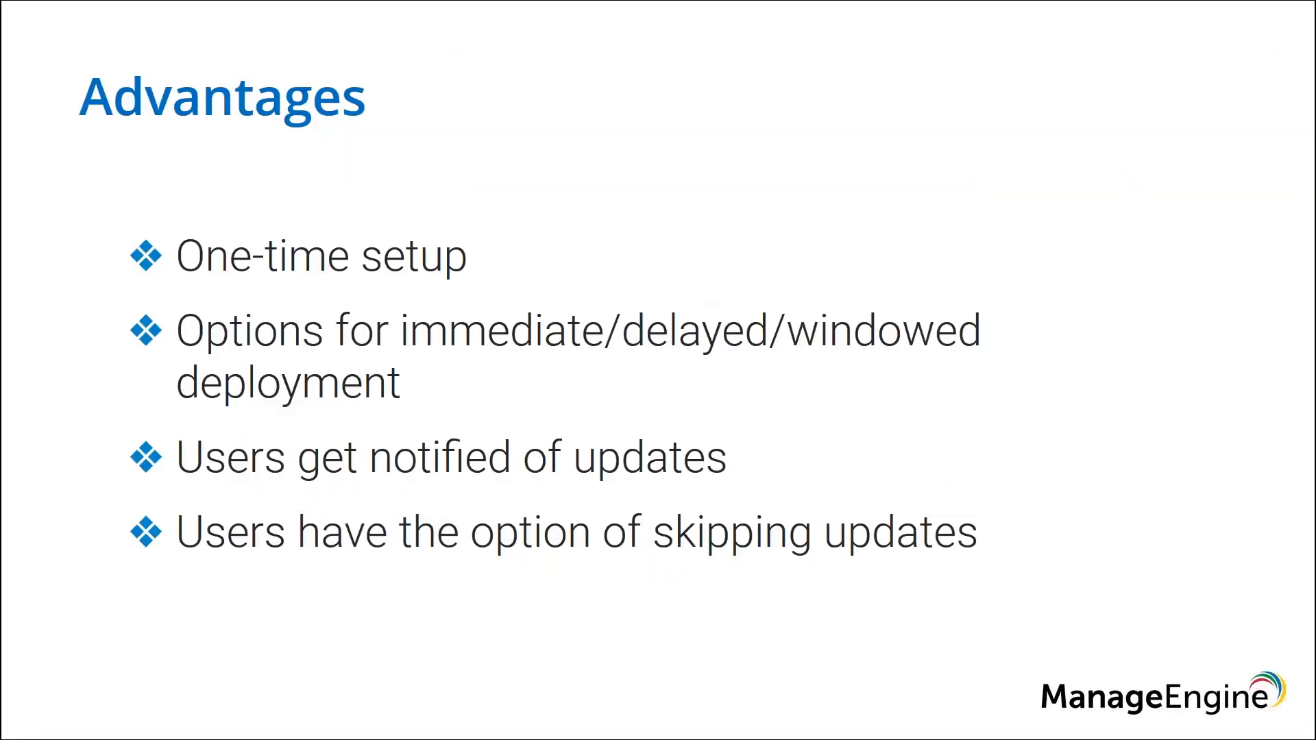
Step: Advance the slideshow to the 'Securing devices when lost/stolen' slide
click(565, 366)
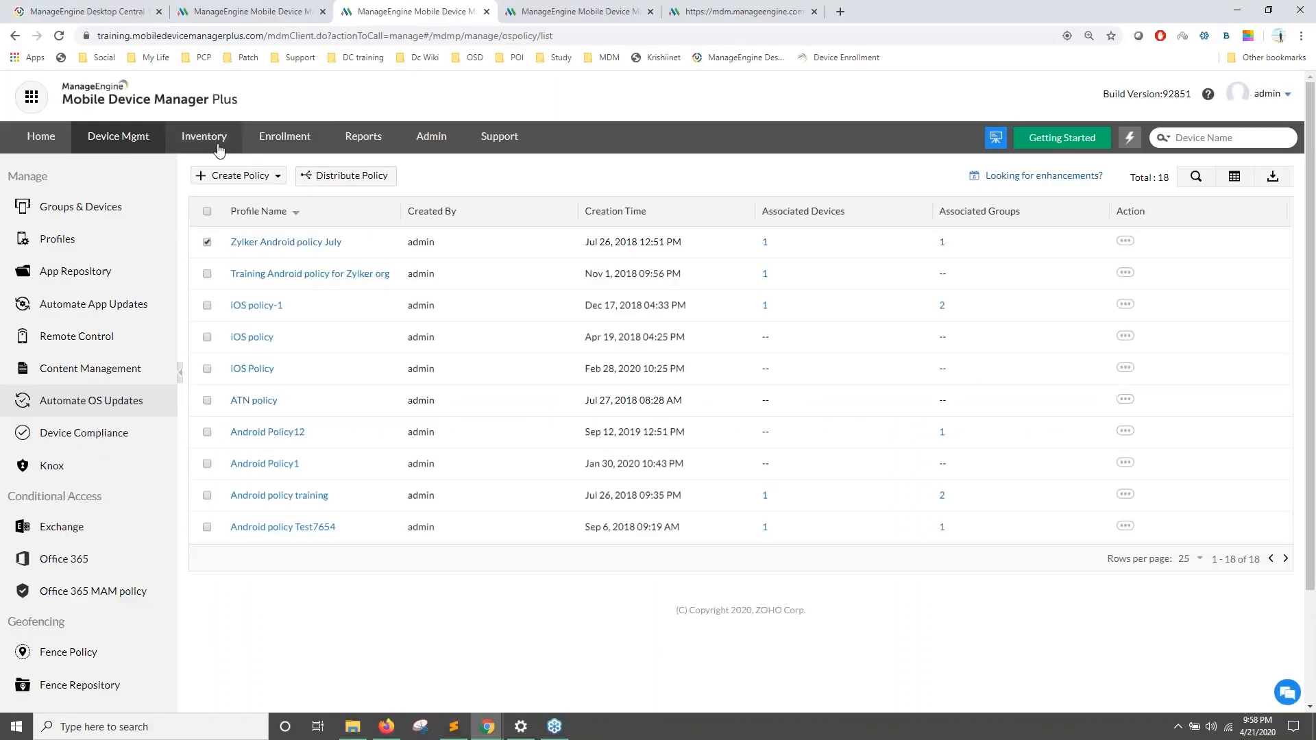
Step: Open the pcmag_SM-G960U1 device details from the Inventory list
click(218, 146)
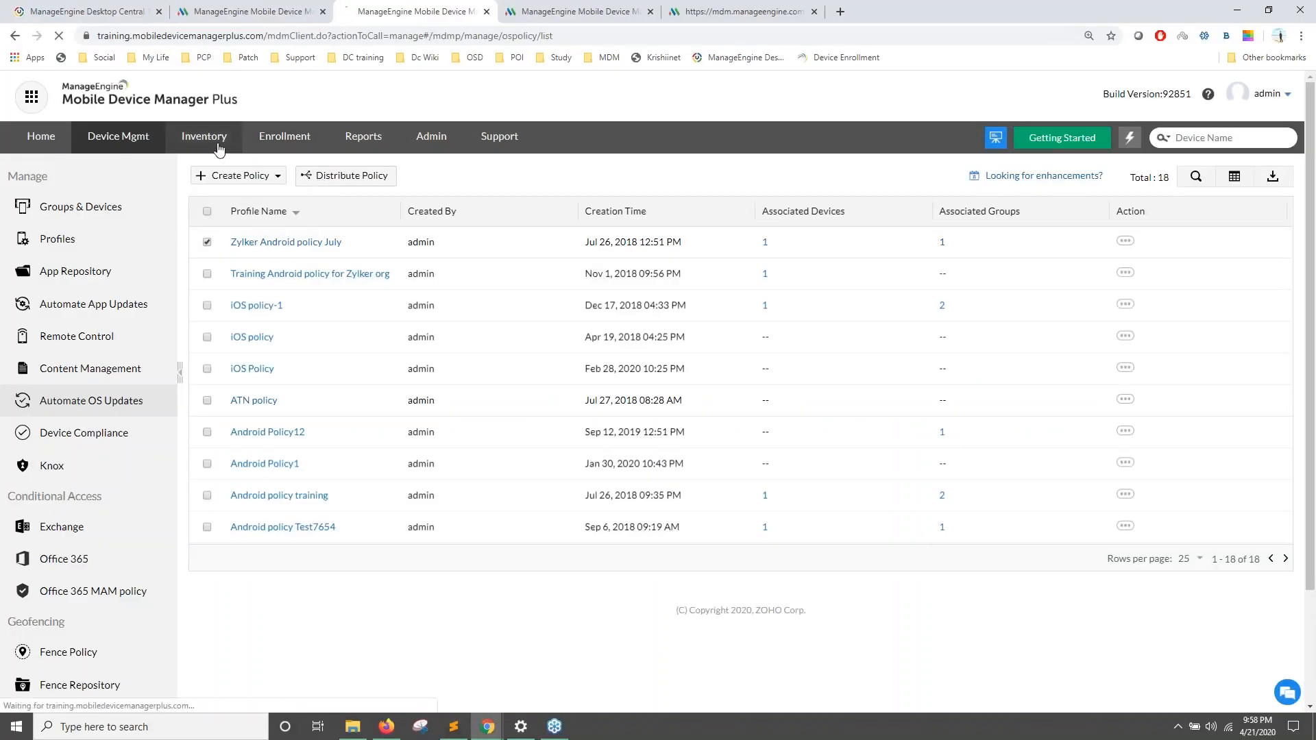
click(323, 11)
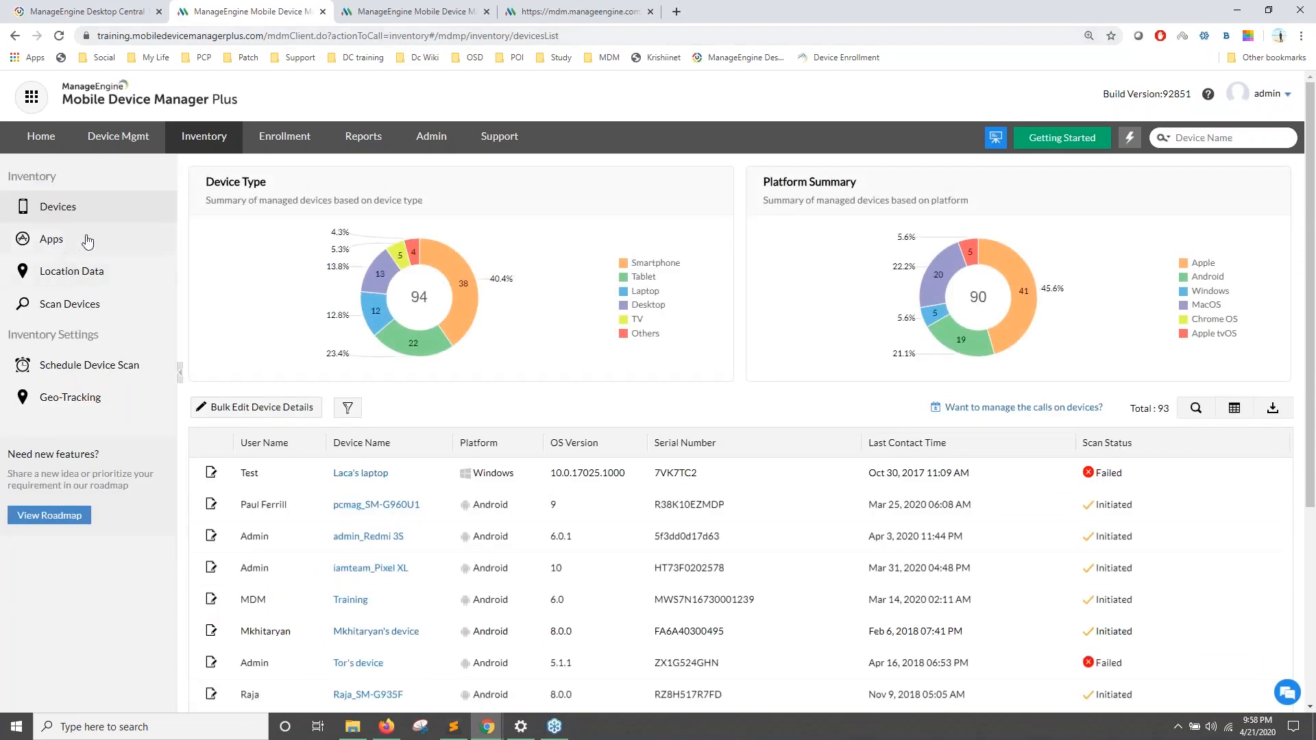
scroll(318, 343, down, 2)
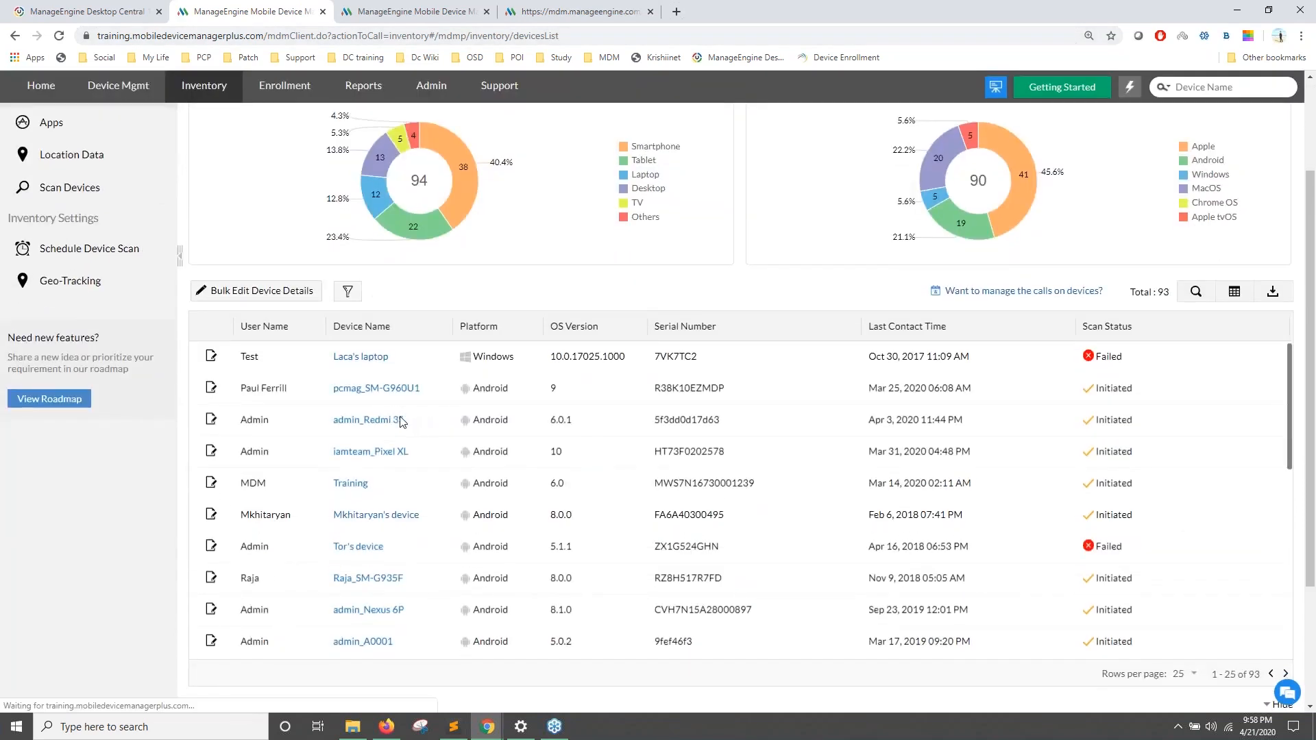
click(384, 390)
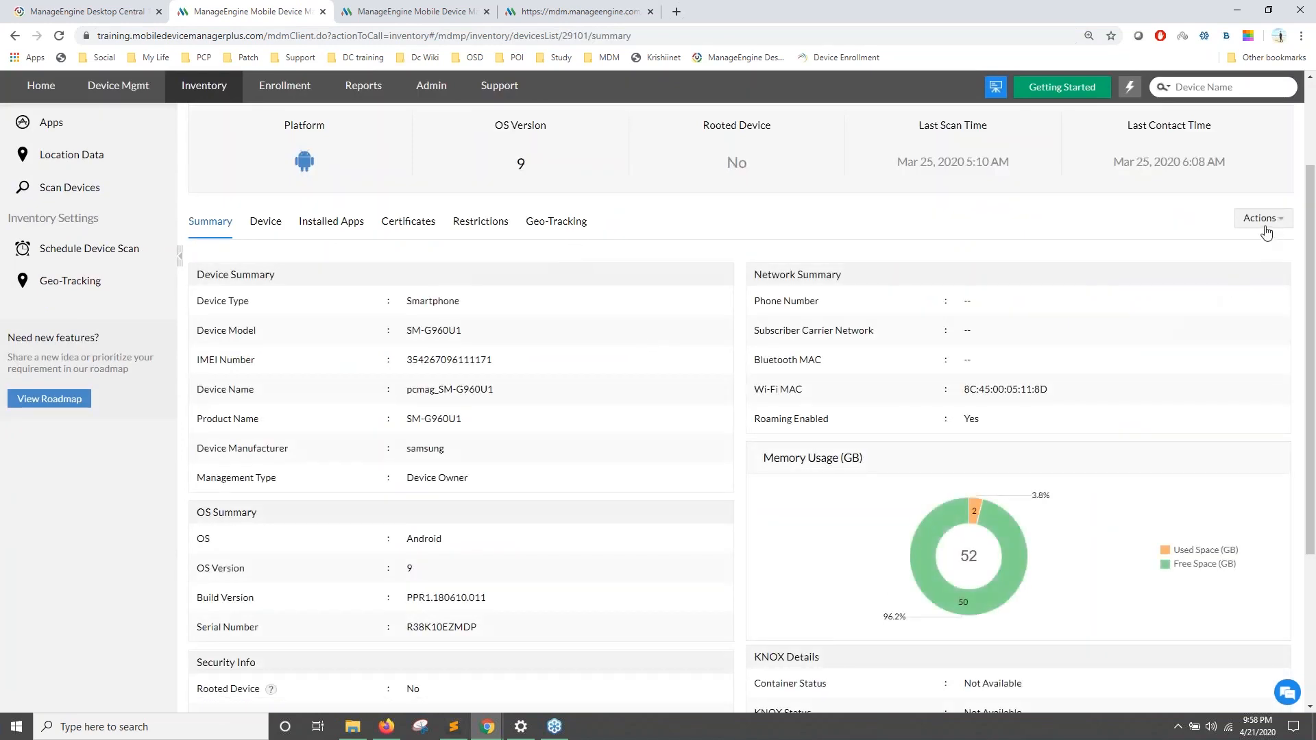
Step: Send a Locate Device command from the device's Actions menu, then reopen Actions
click(1266, 230)
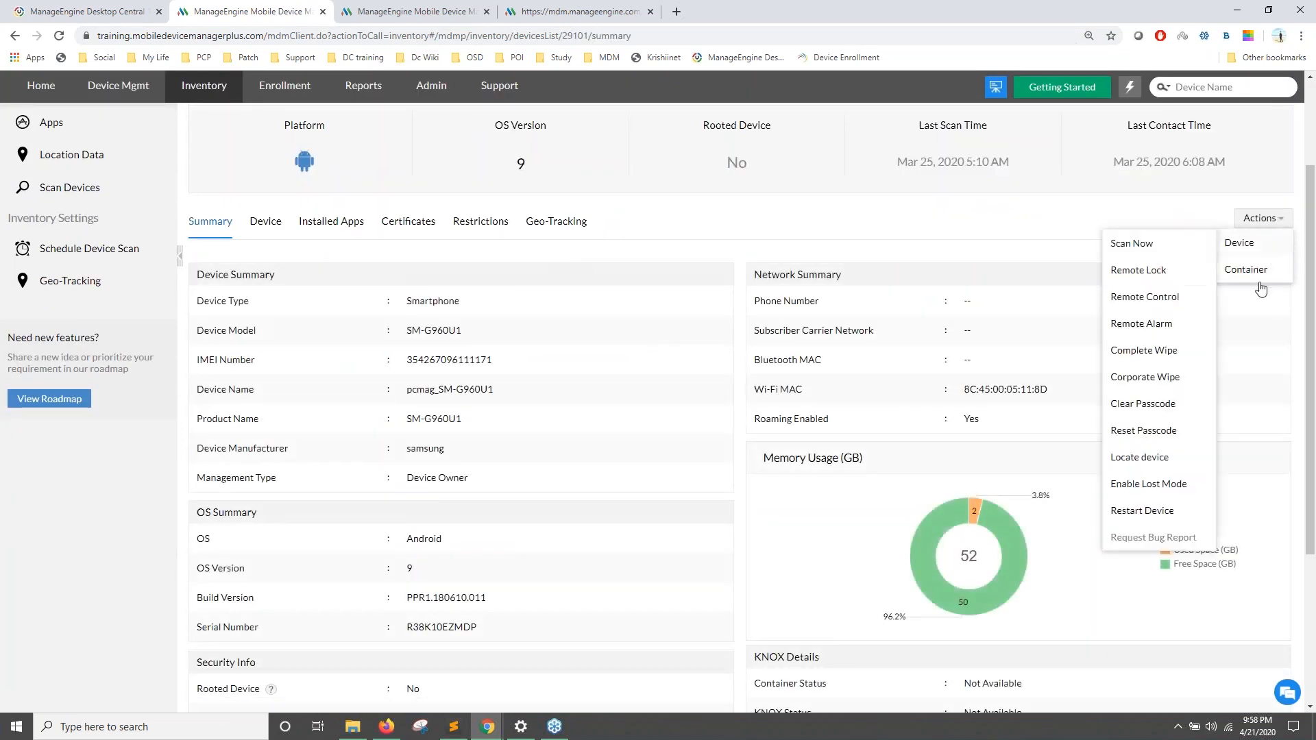
click(1141, 460)
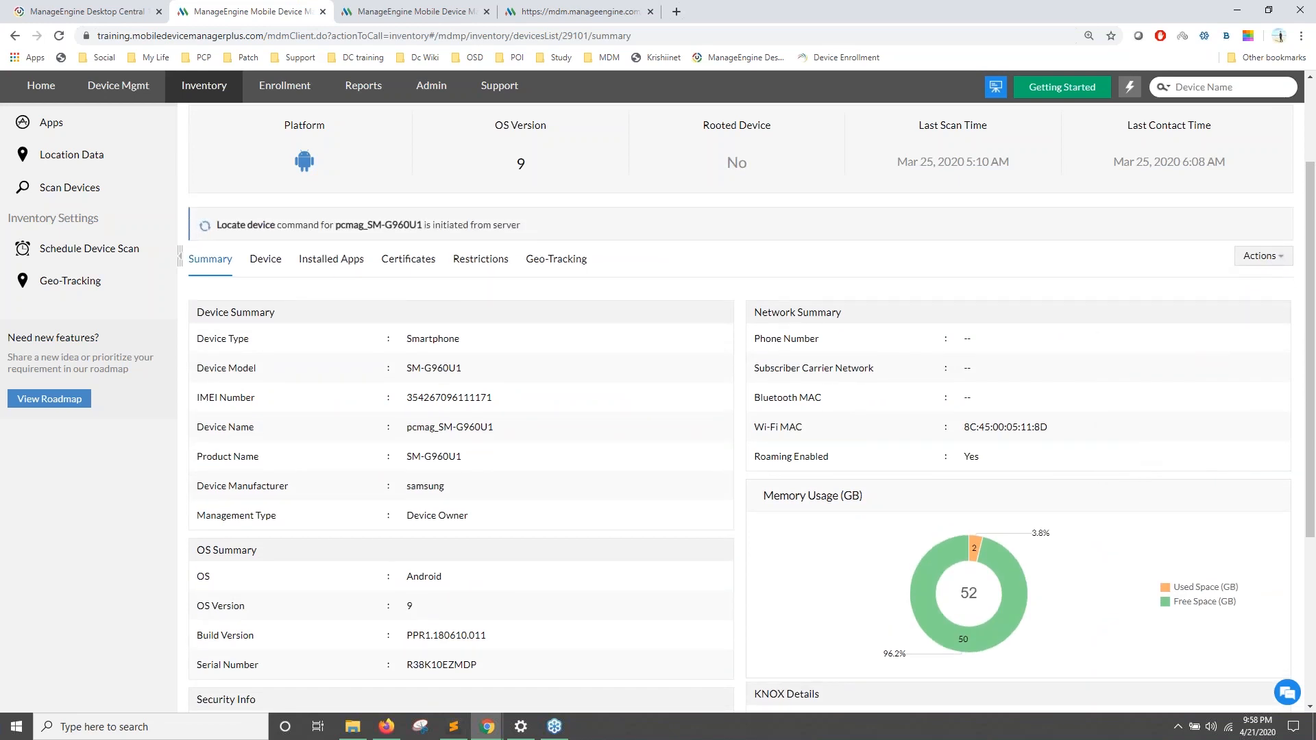
click(1260, 257)
mouse_move(1258, 278)
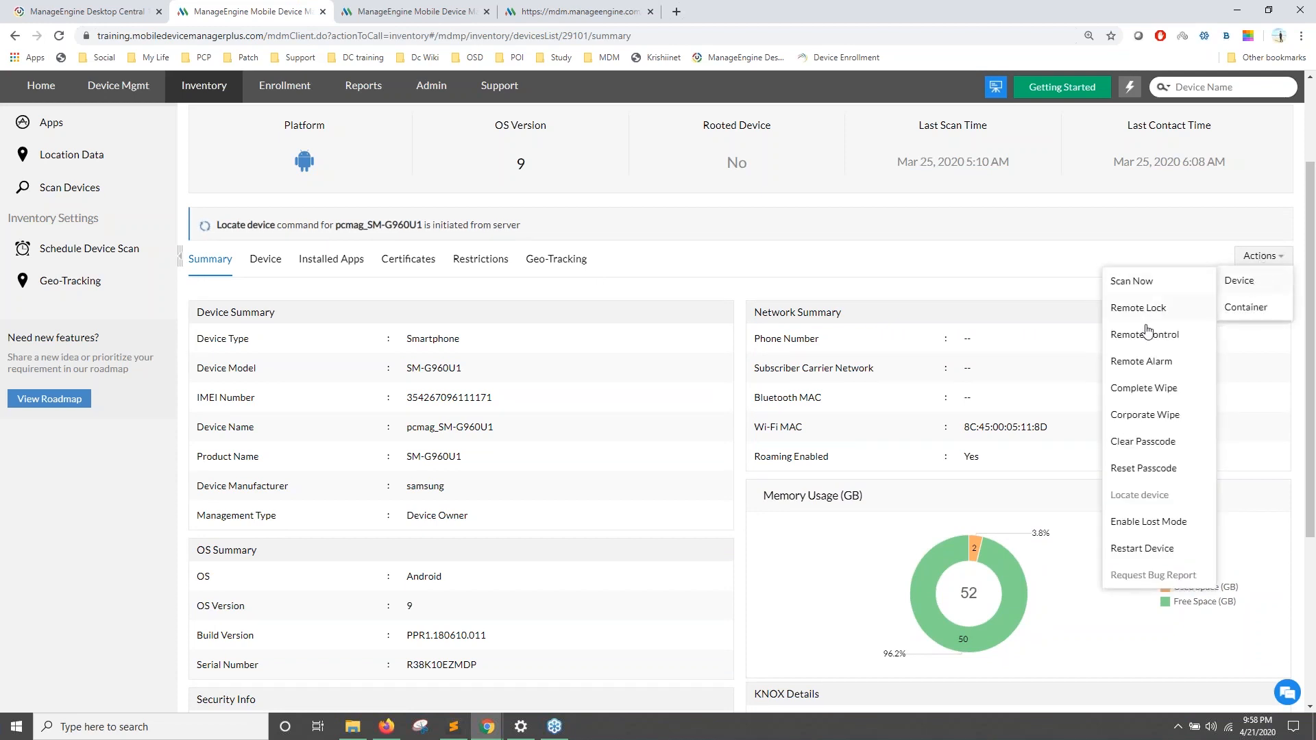
click(1168, 529)
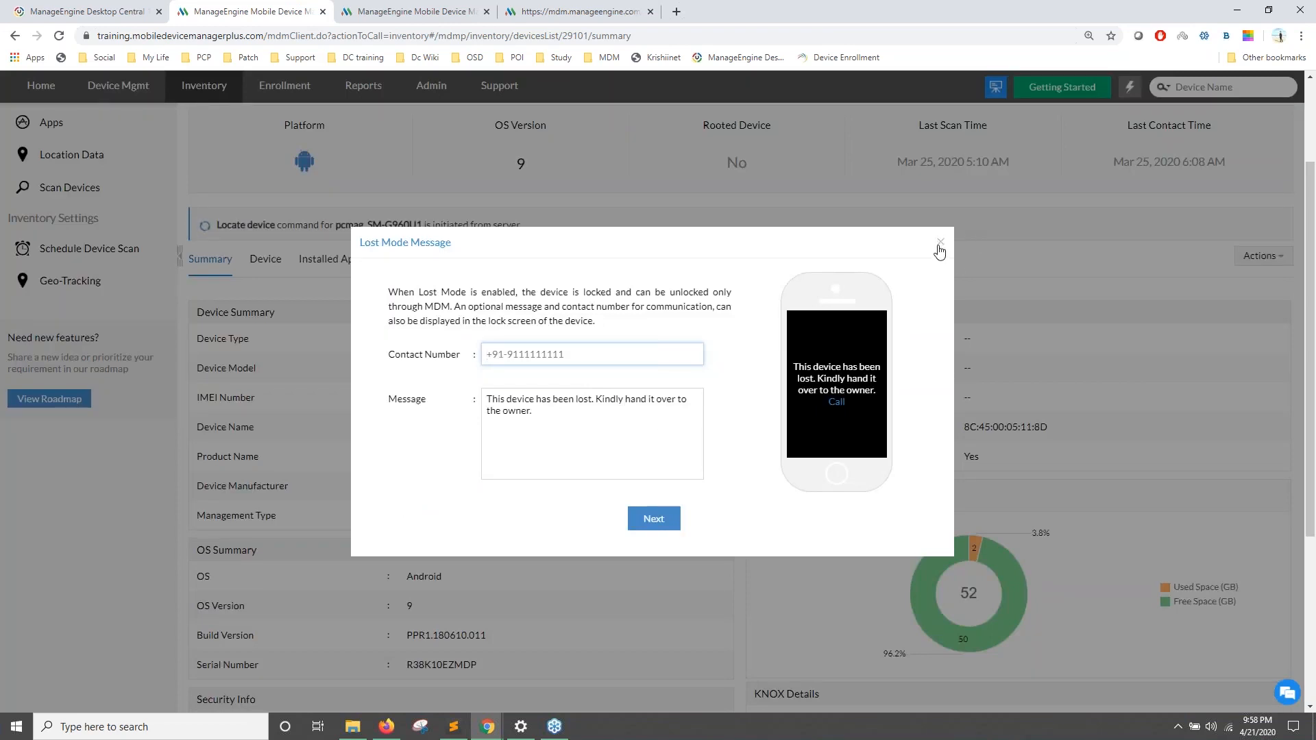
click(611, 358)
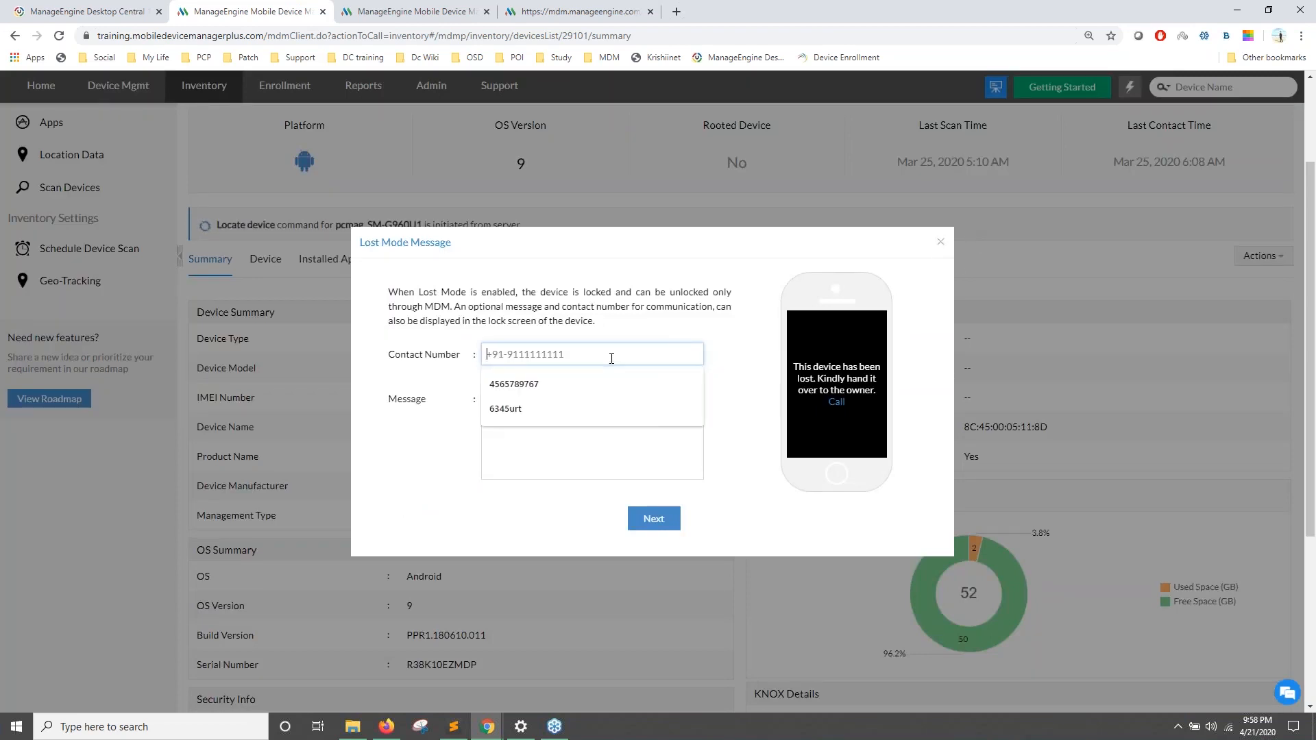
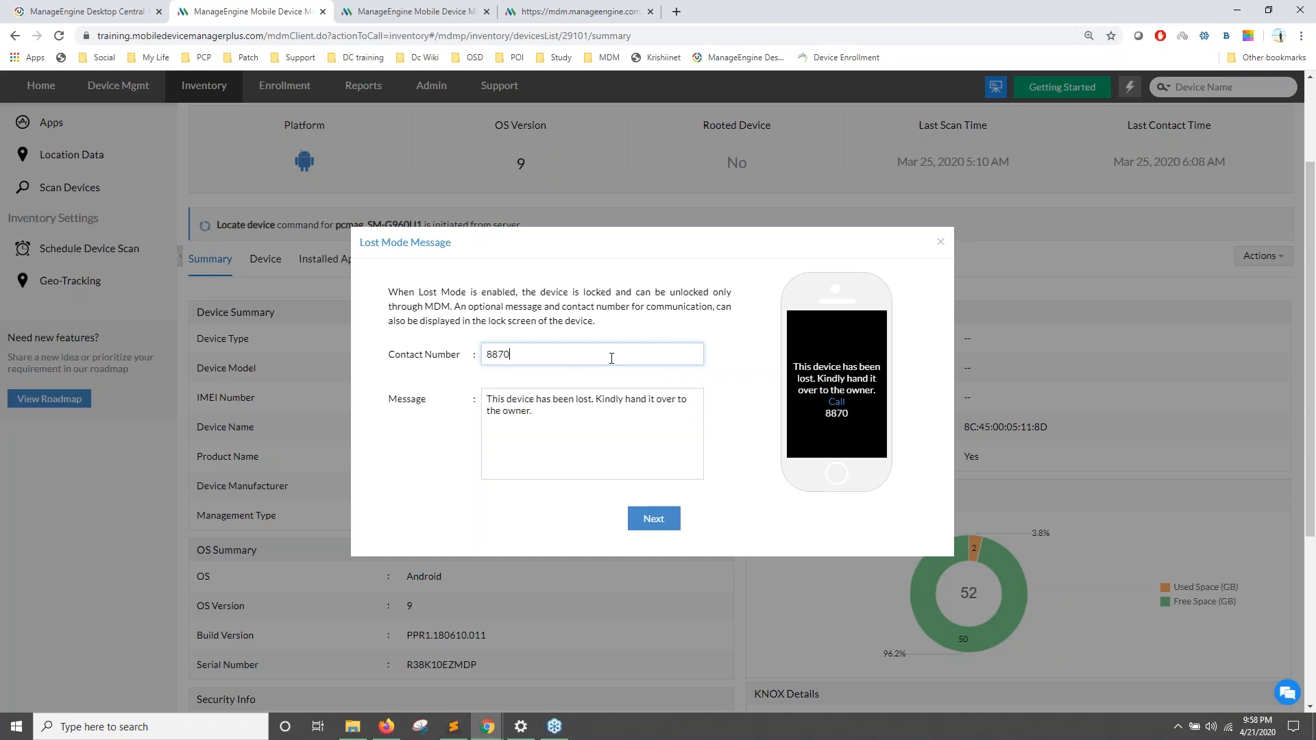
click(644, 521)
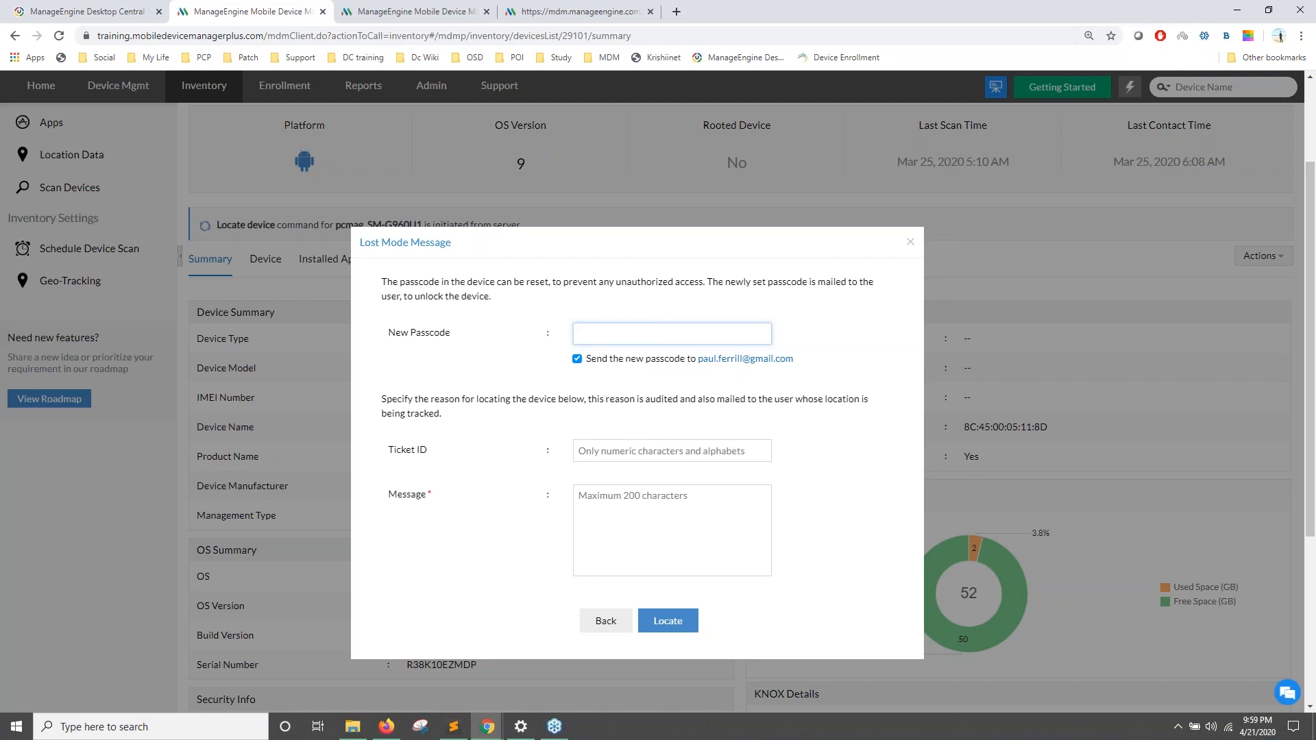
scroll(689, 378, down, 1)
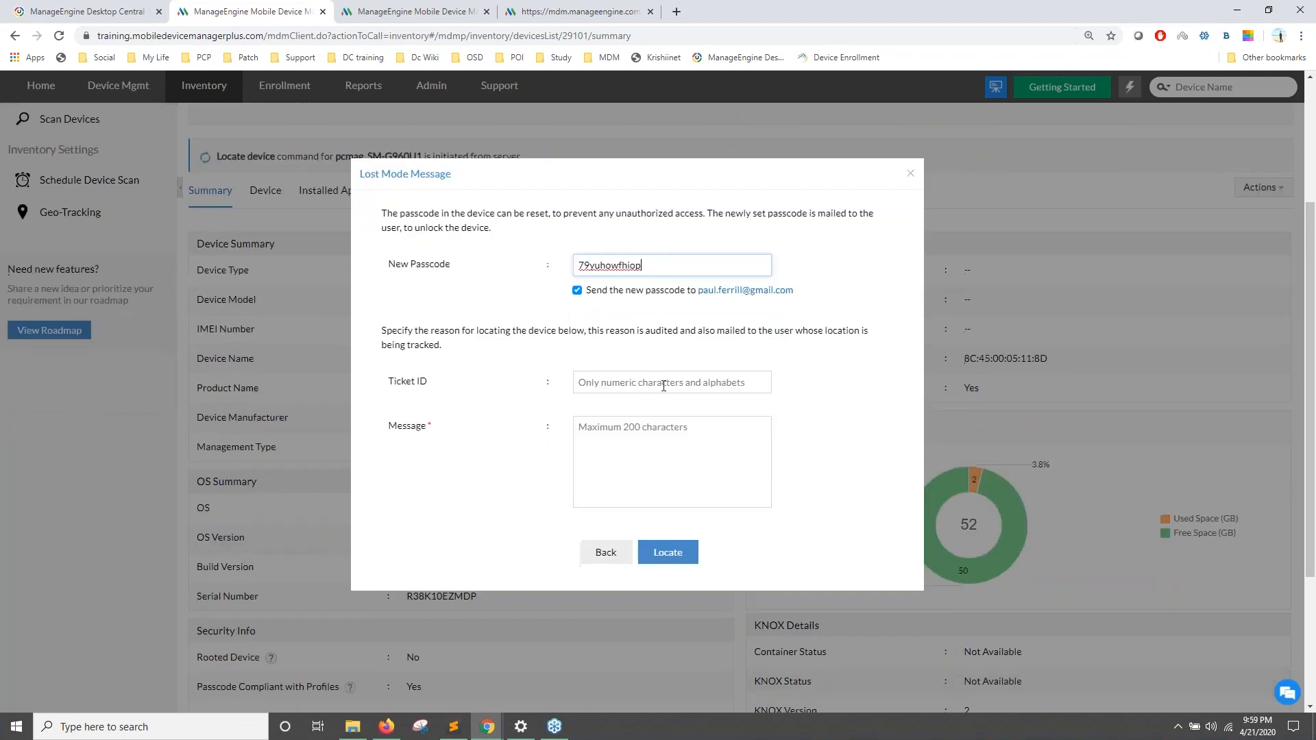
click(625, 385)
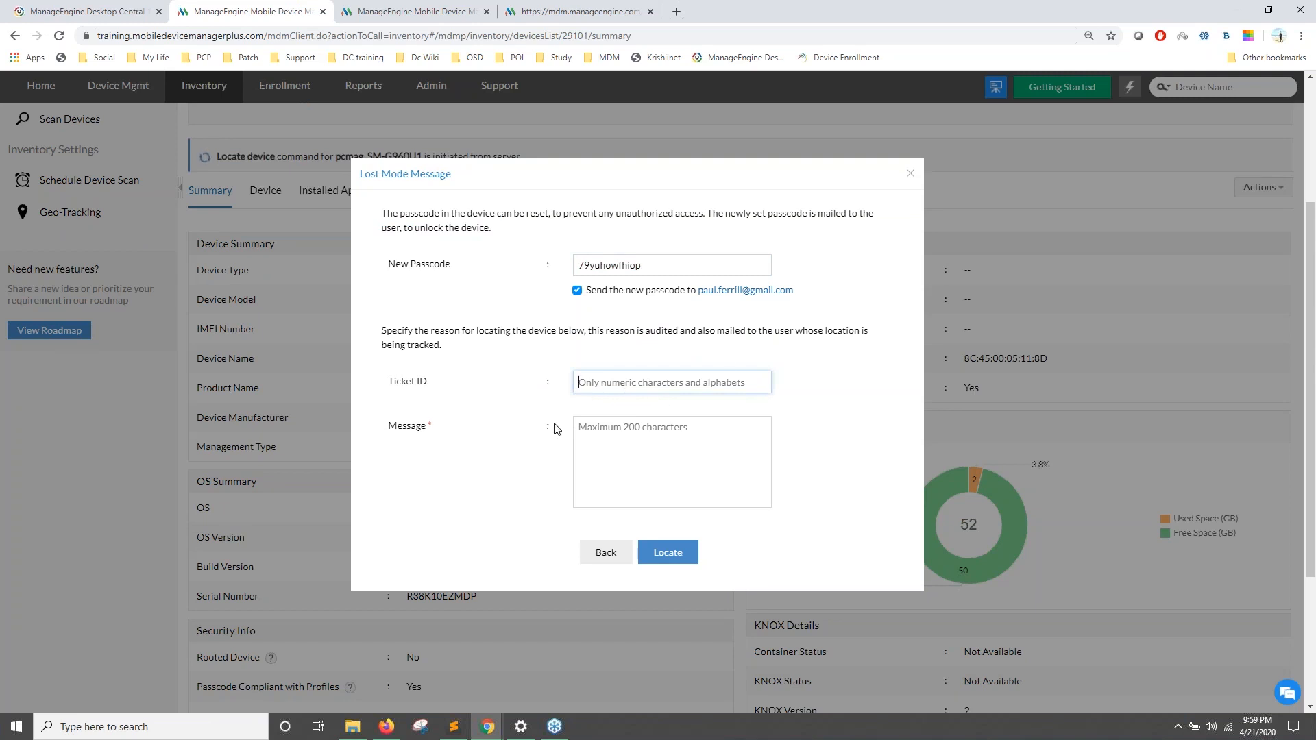
click(911, 174)
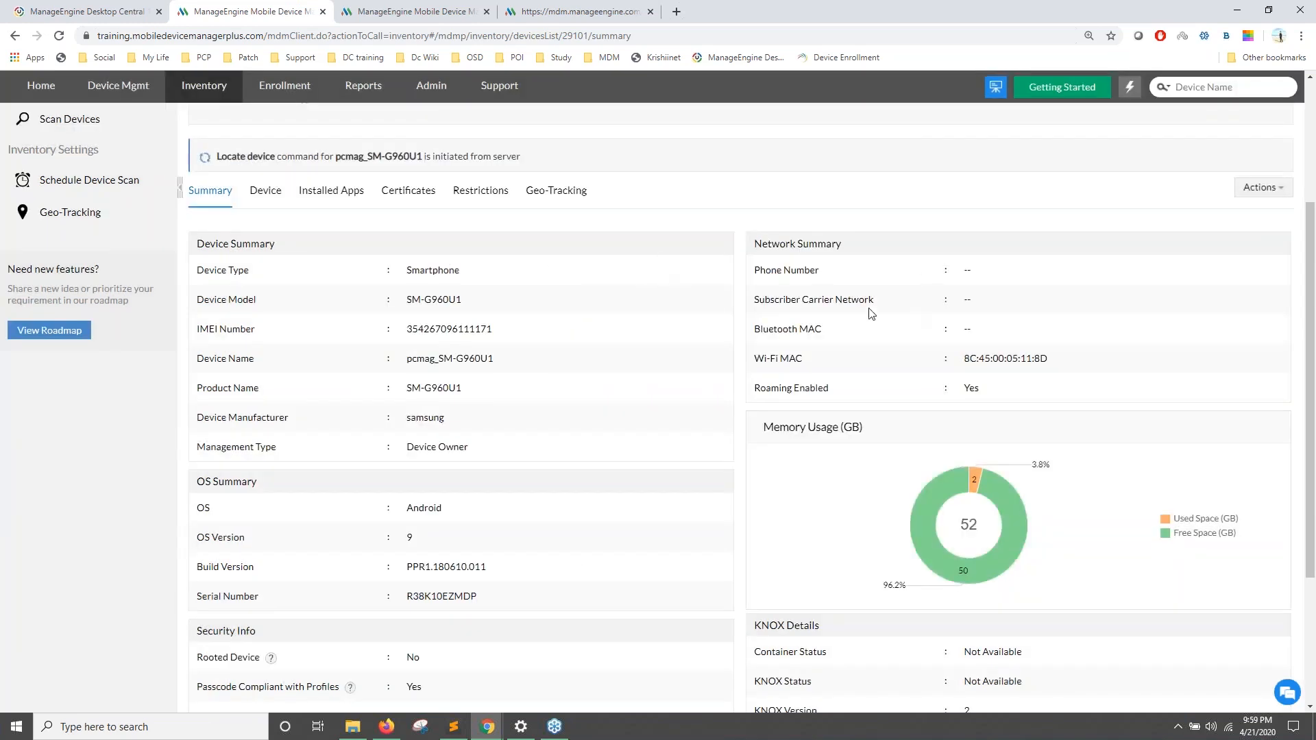
Step: Show the Lost Mode slide, then view the device's geo-tracking details and command list
key(alt+Tab)
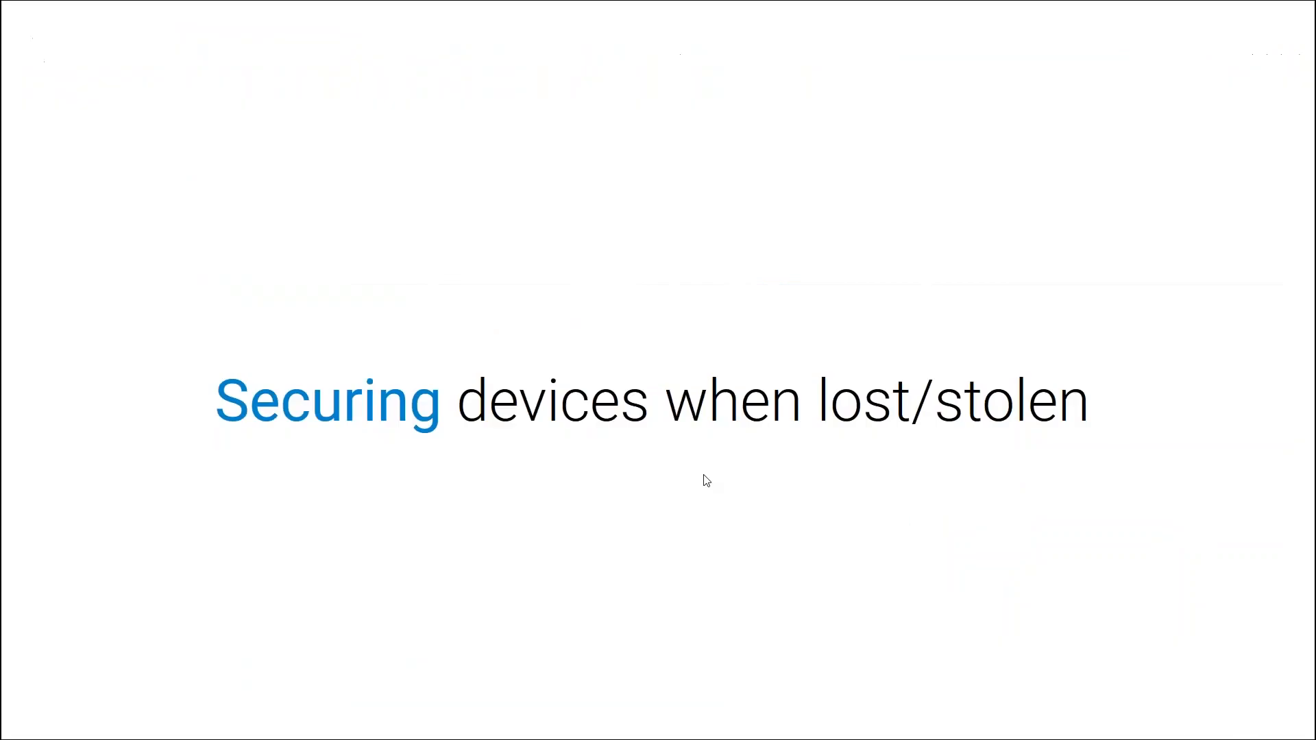
key(Right)
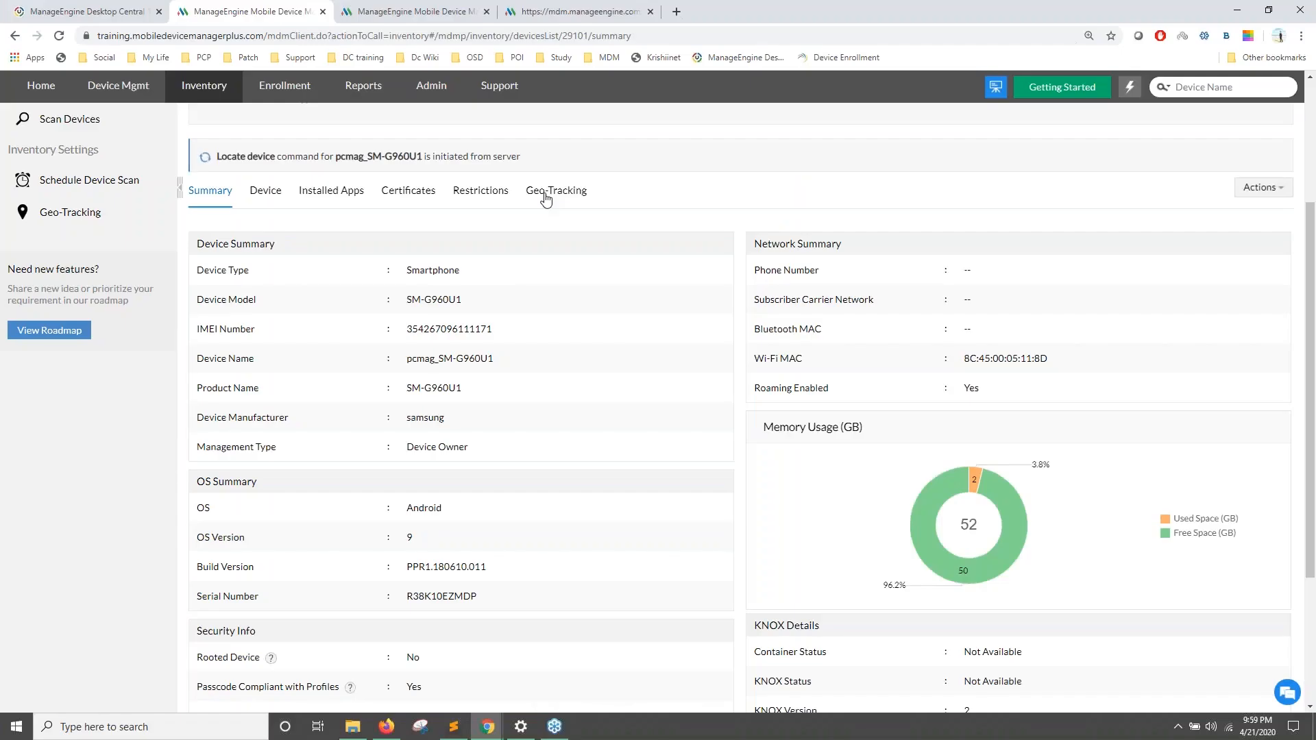
click(566, 206)
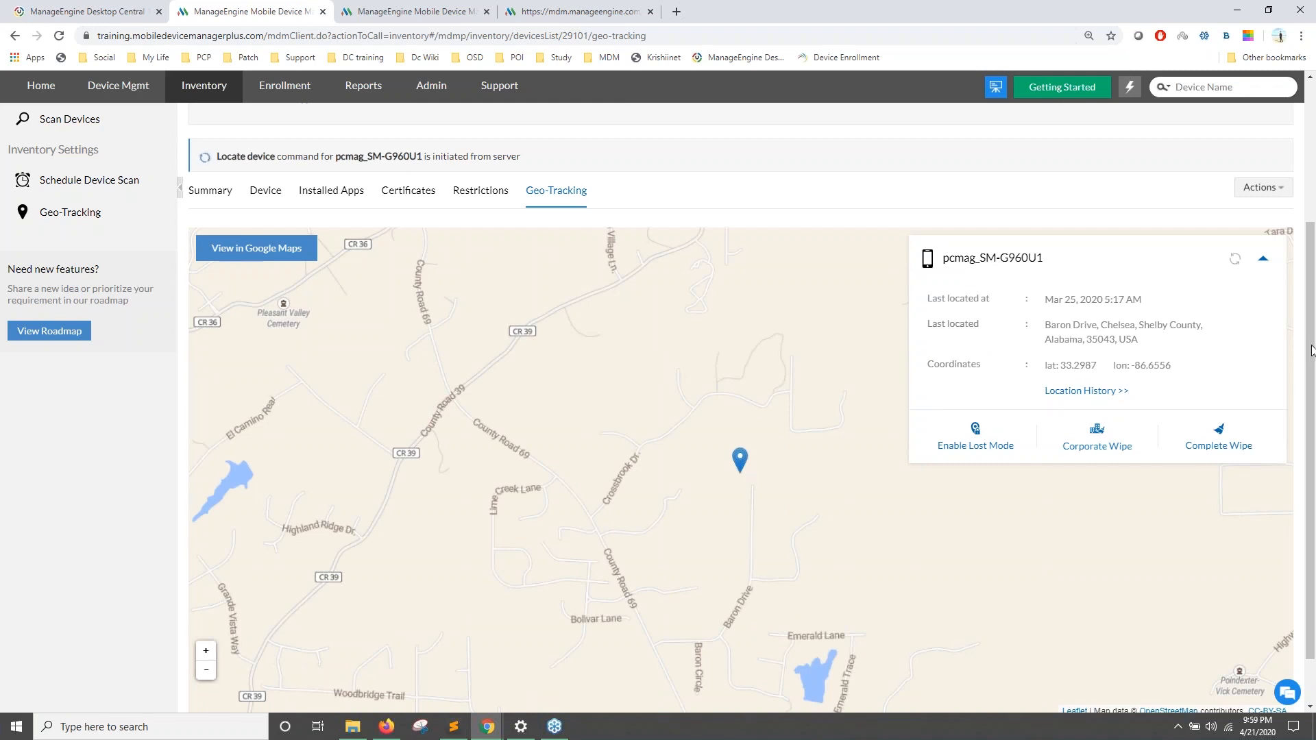
click(1263, 187)
mouse_move(1254, 221)
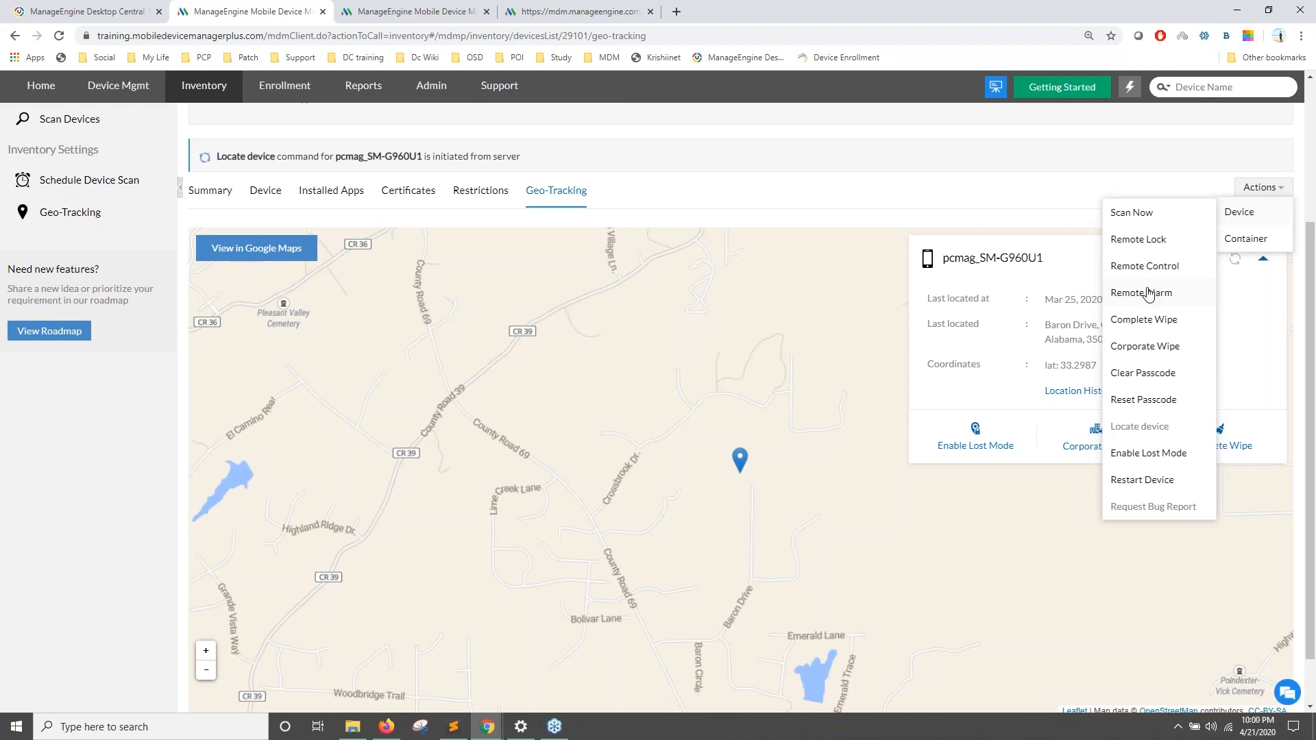
click(827, 204)
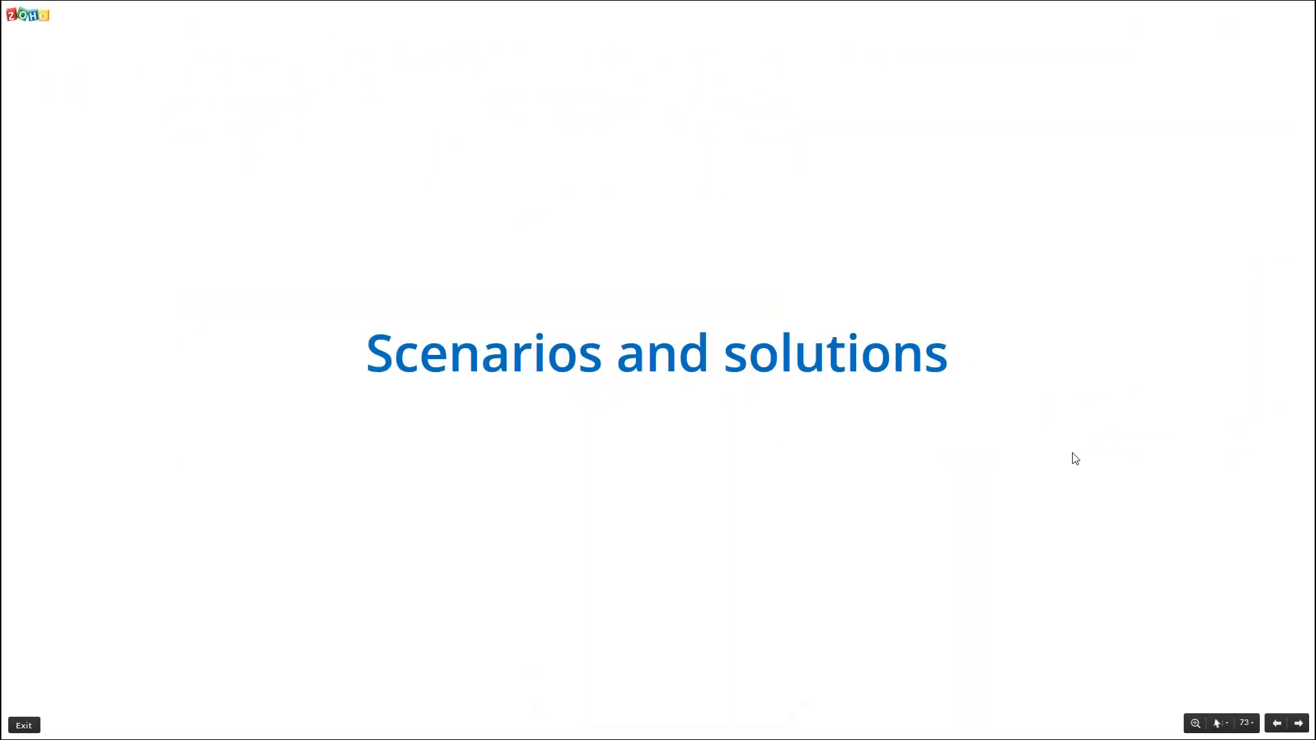
Step: Show the Scenario 1 slide, then start a new Android profile from the quick links
key(Right)
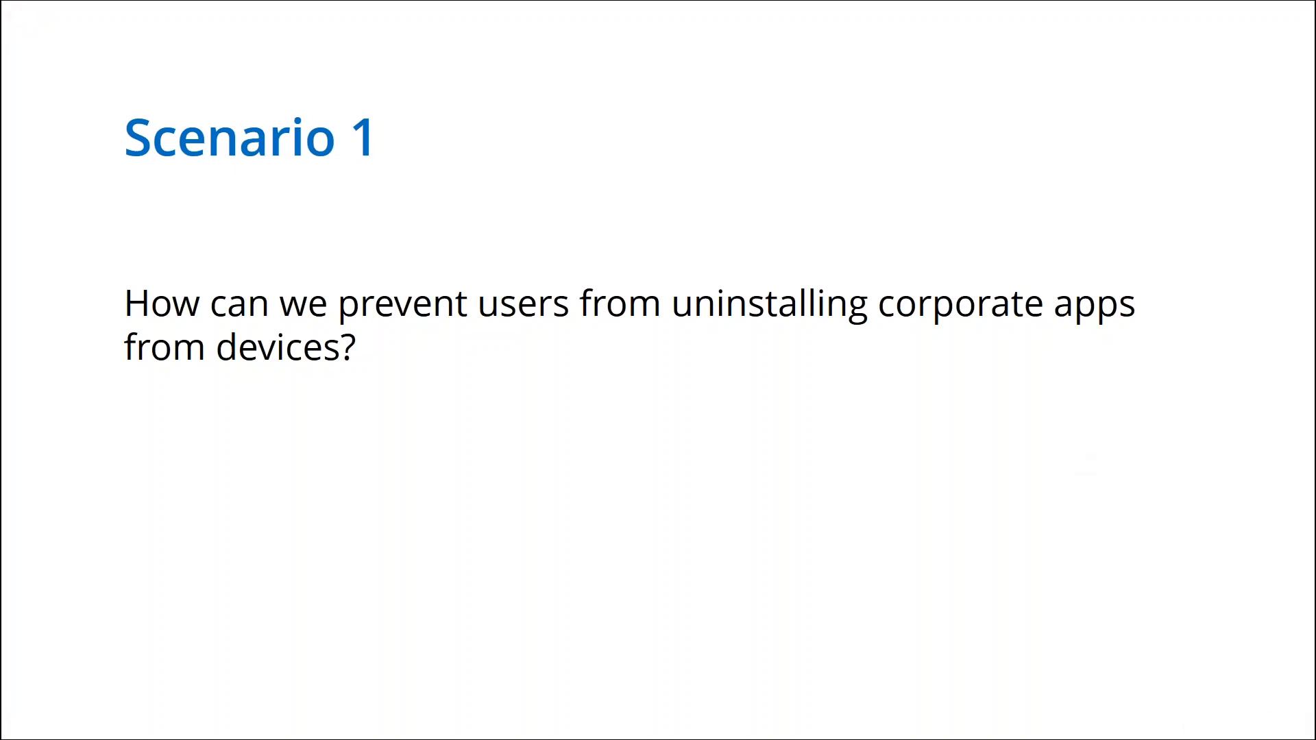
key(alt+Tab)
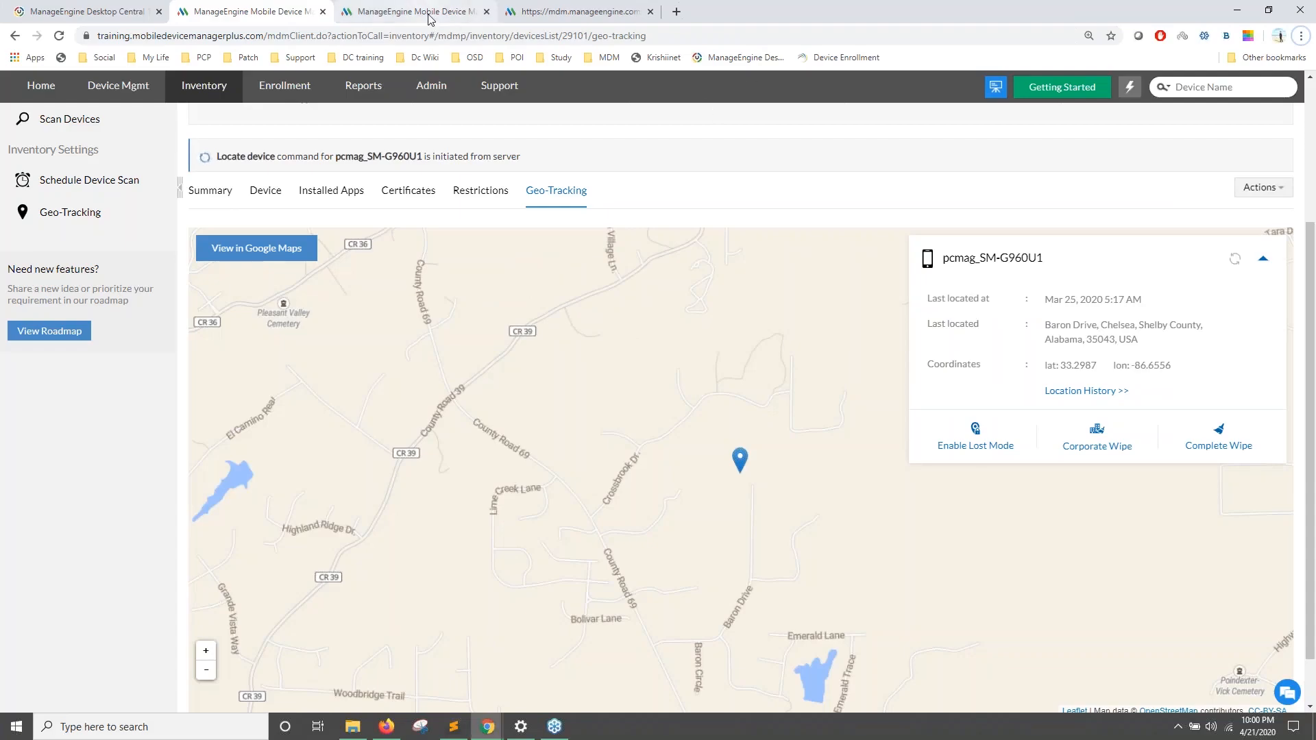
click(430, 15)
click(263, 14)
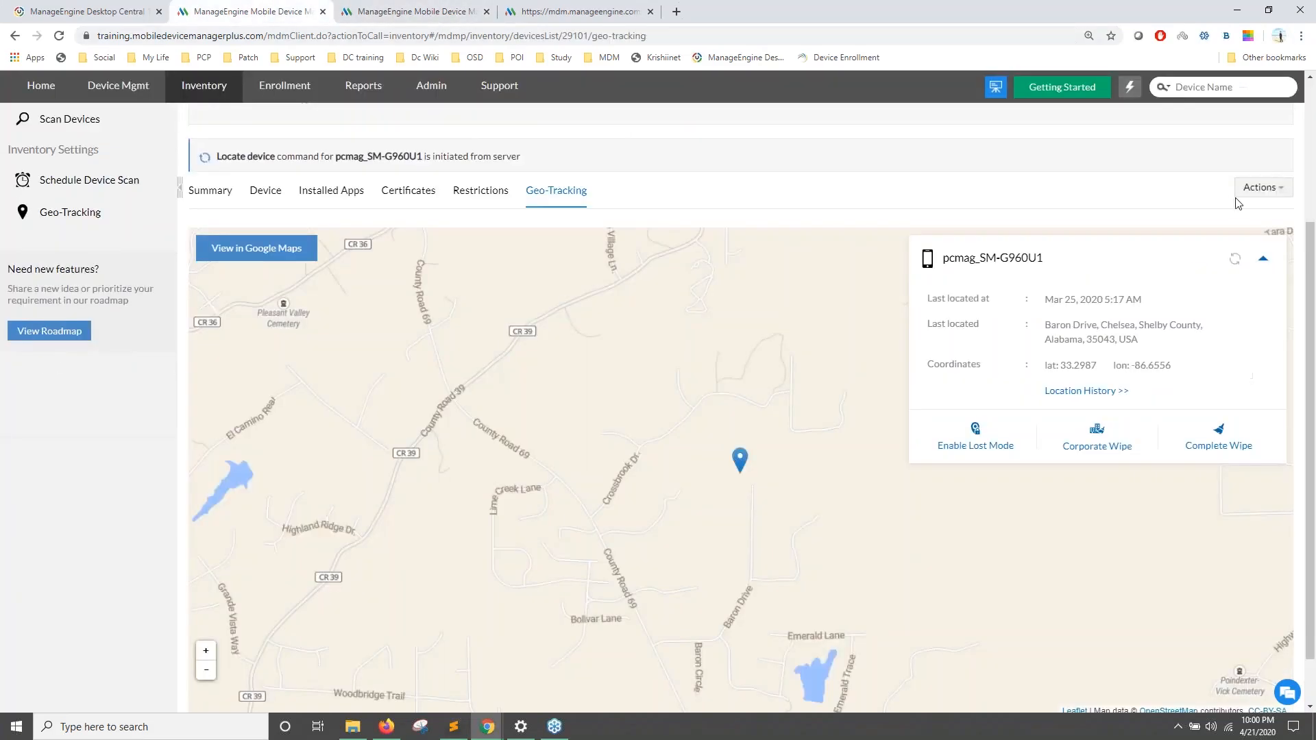
click(411, 12)
click(1129, 137)
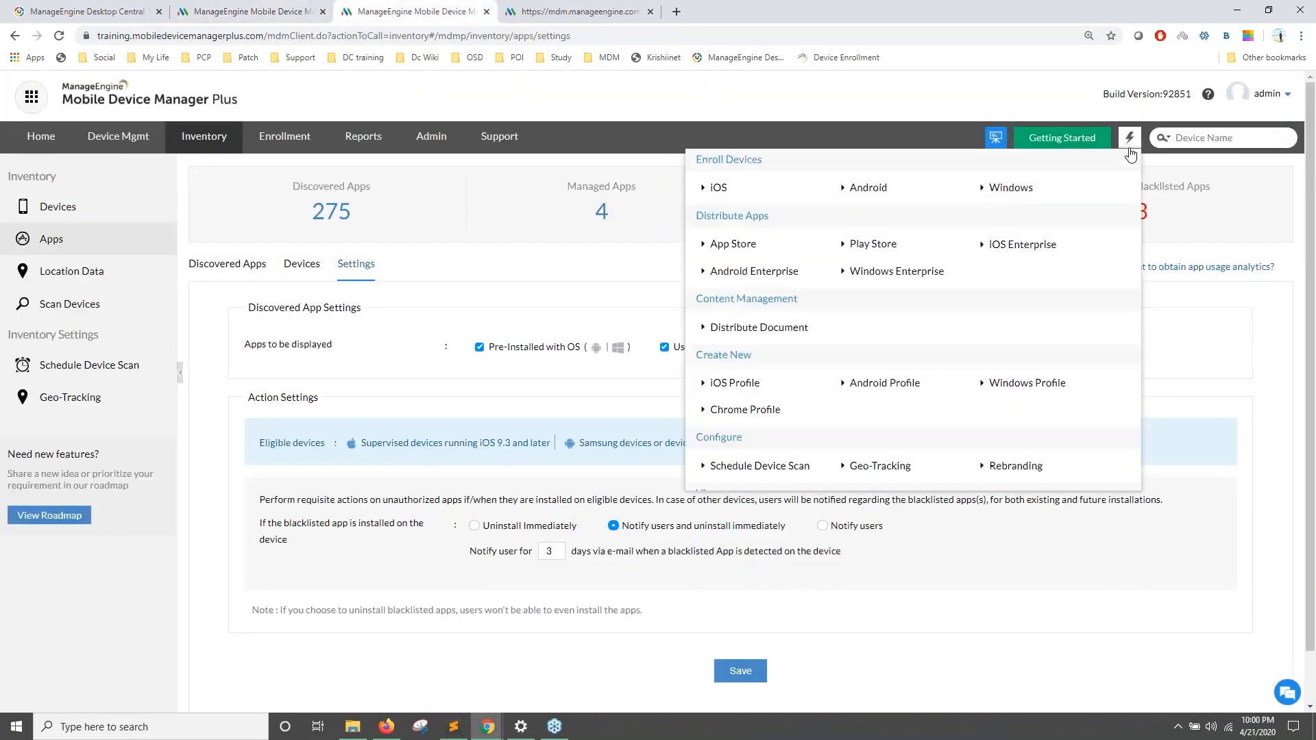
click(881, 384)
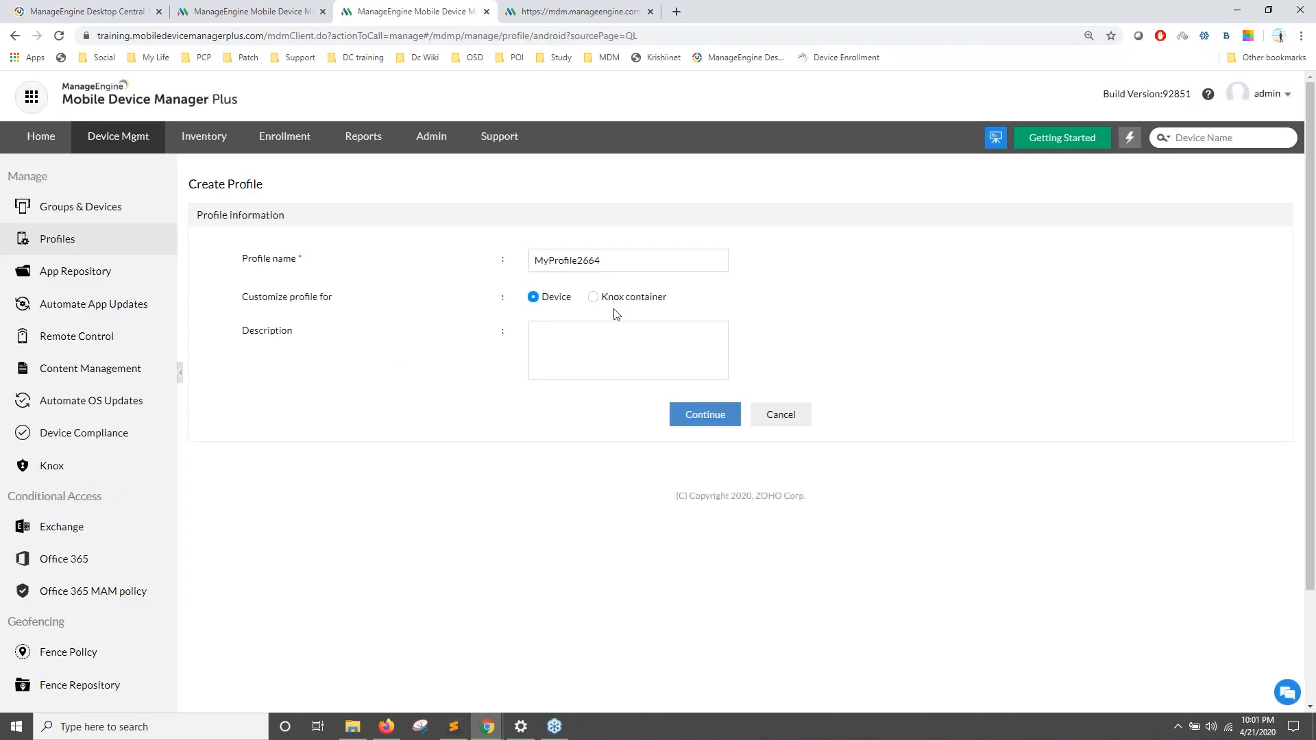
Step: Set Uninstalling apps to Restrict under the profile's Restrictions > Applications
click(706, 421)
click(61, 272)
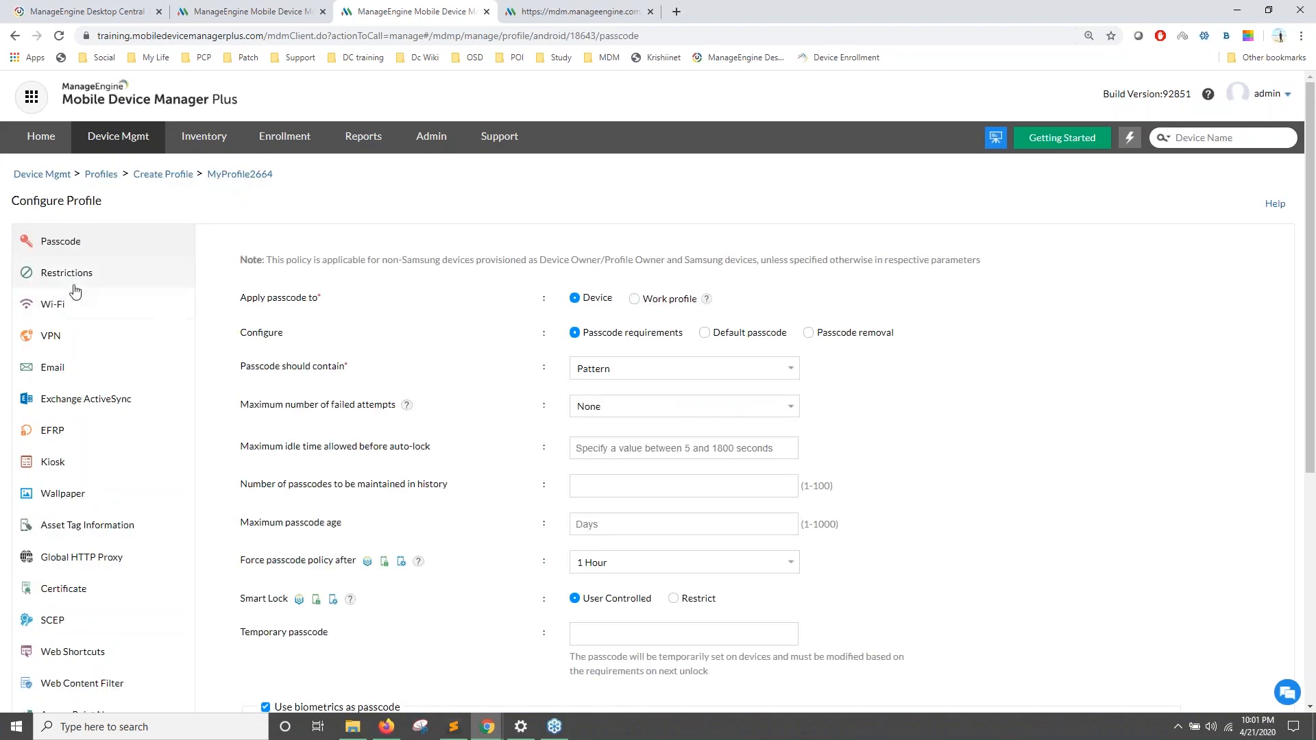
click(261, 323)
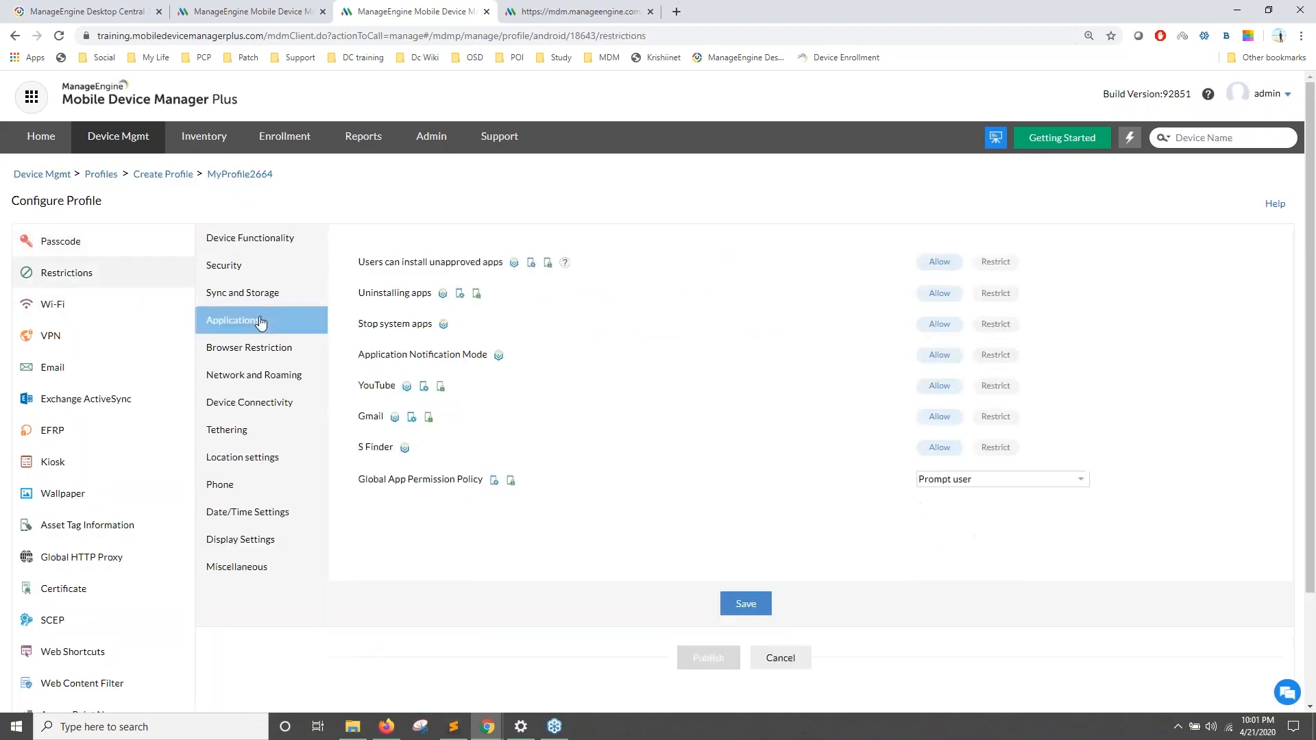
drag(358, 294, 433, 291)
click(997, 295)
Step: Show the Scenario 2 slide, then open the profile's EFRP settings
key(alt+Tab)
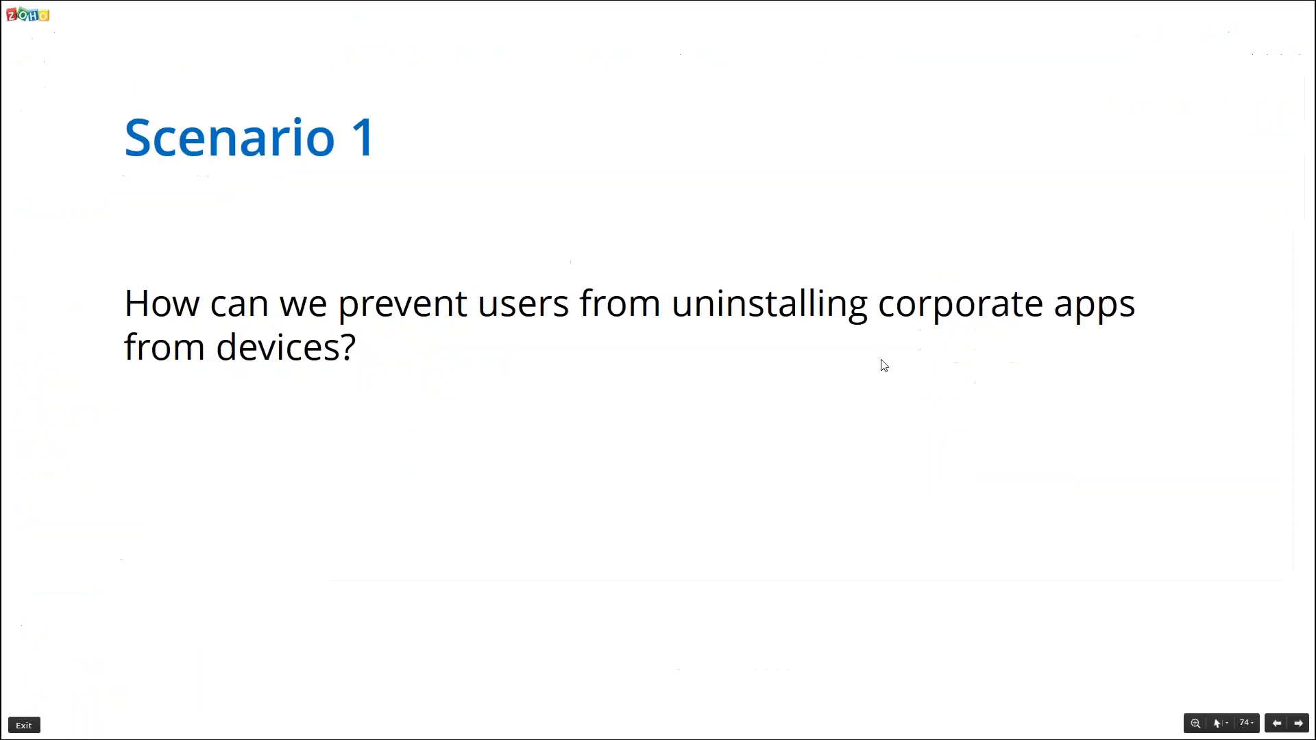
click(880, 368)
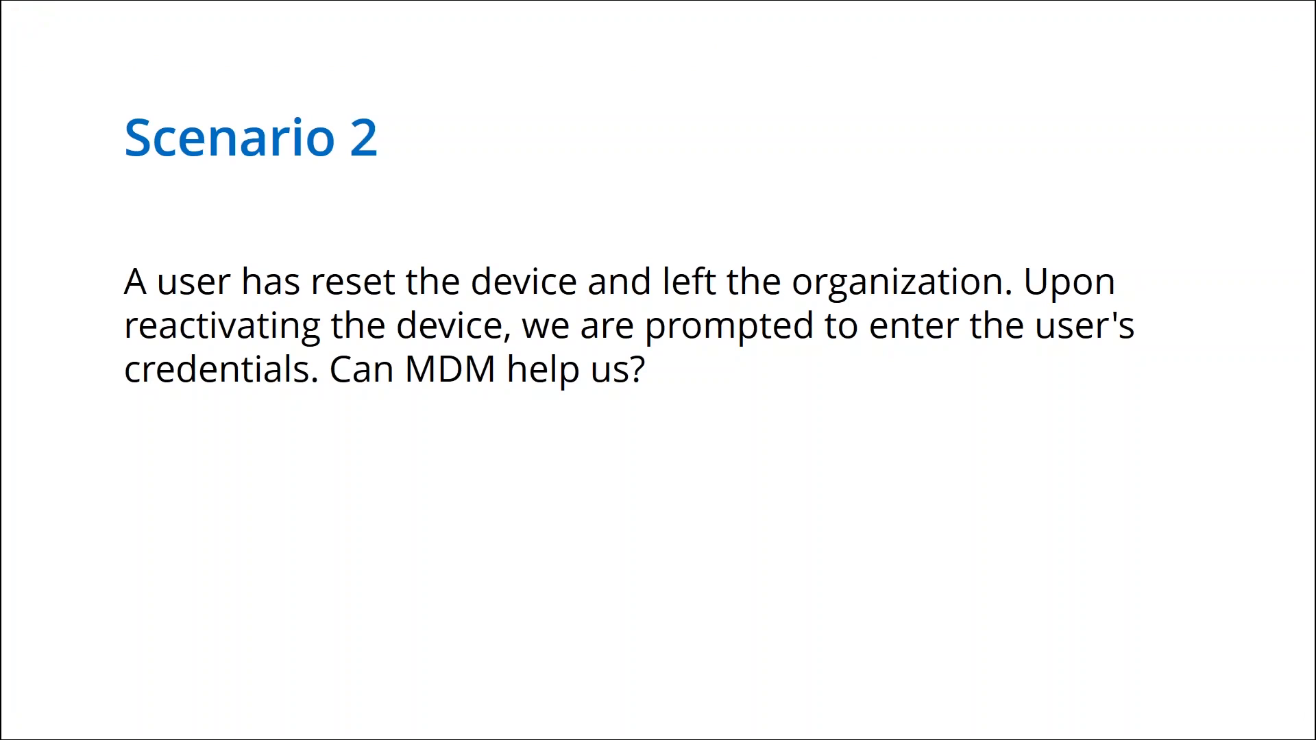
key(alt+Tab)
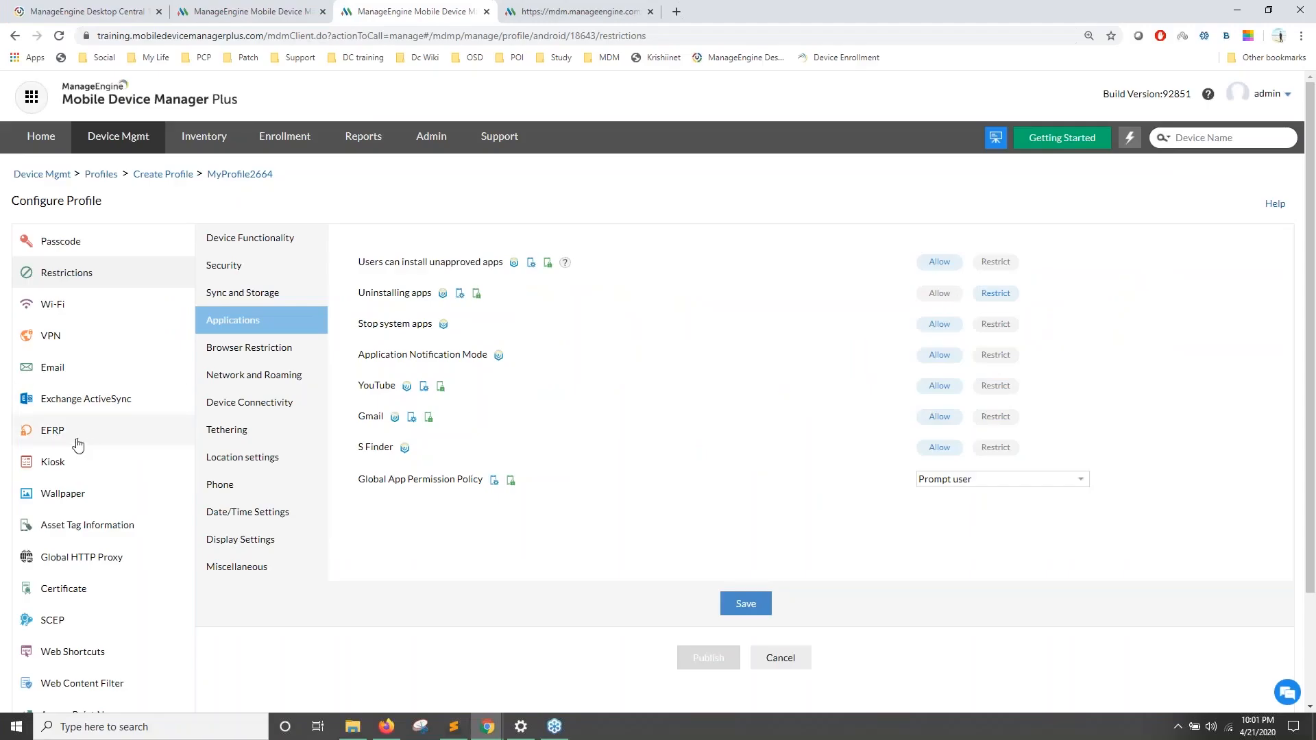
click(77, 445)
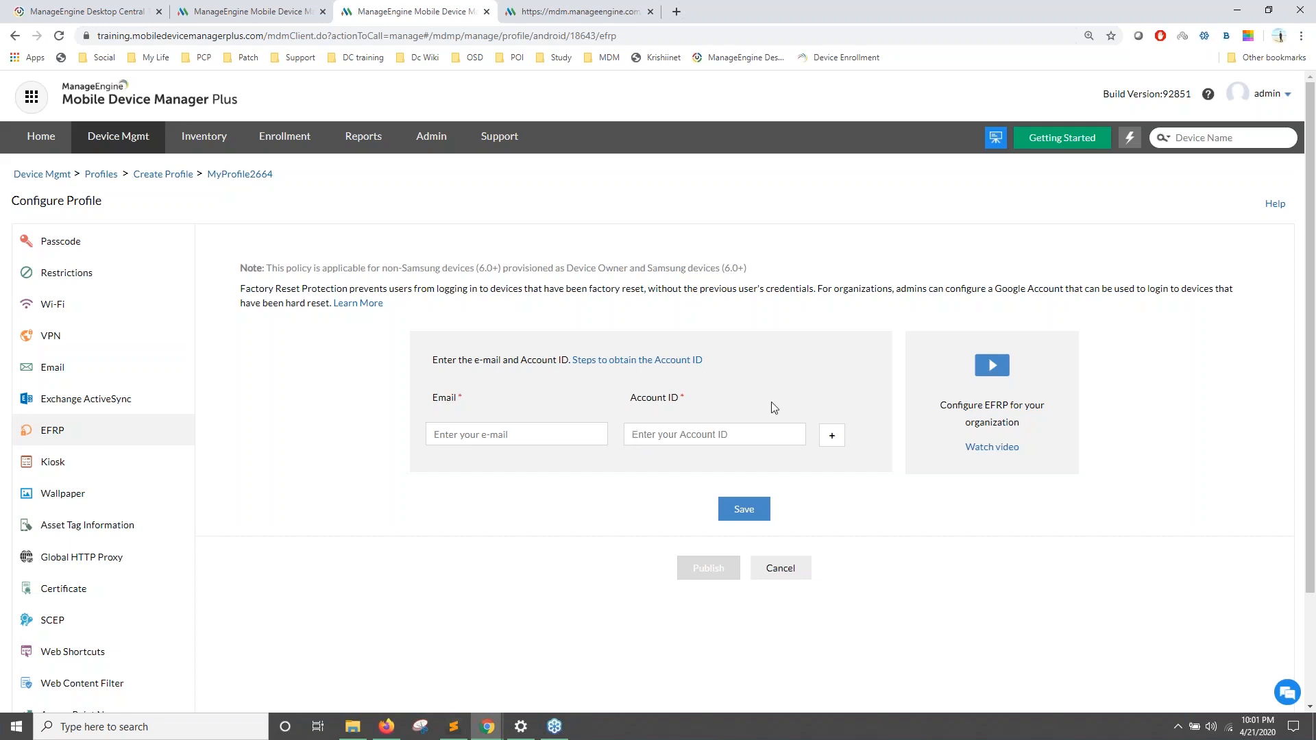
Step: Point out the Account ID field and open the 'Steps to obtain the Account ID' help page
drag(636, 398, 696, 406)
drag(716, 359, 578, 360)
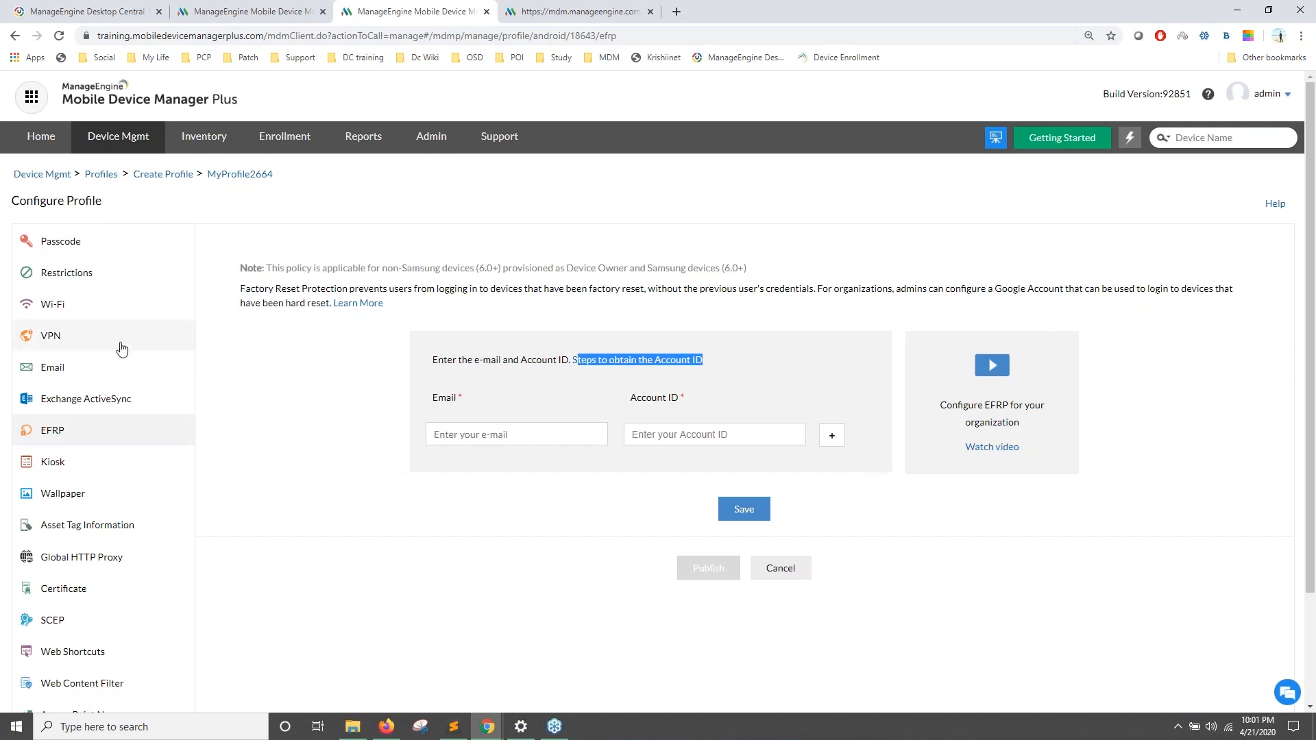
scroll(88, 537, down, 2)
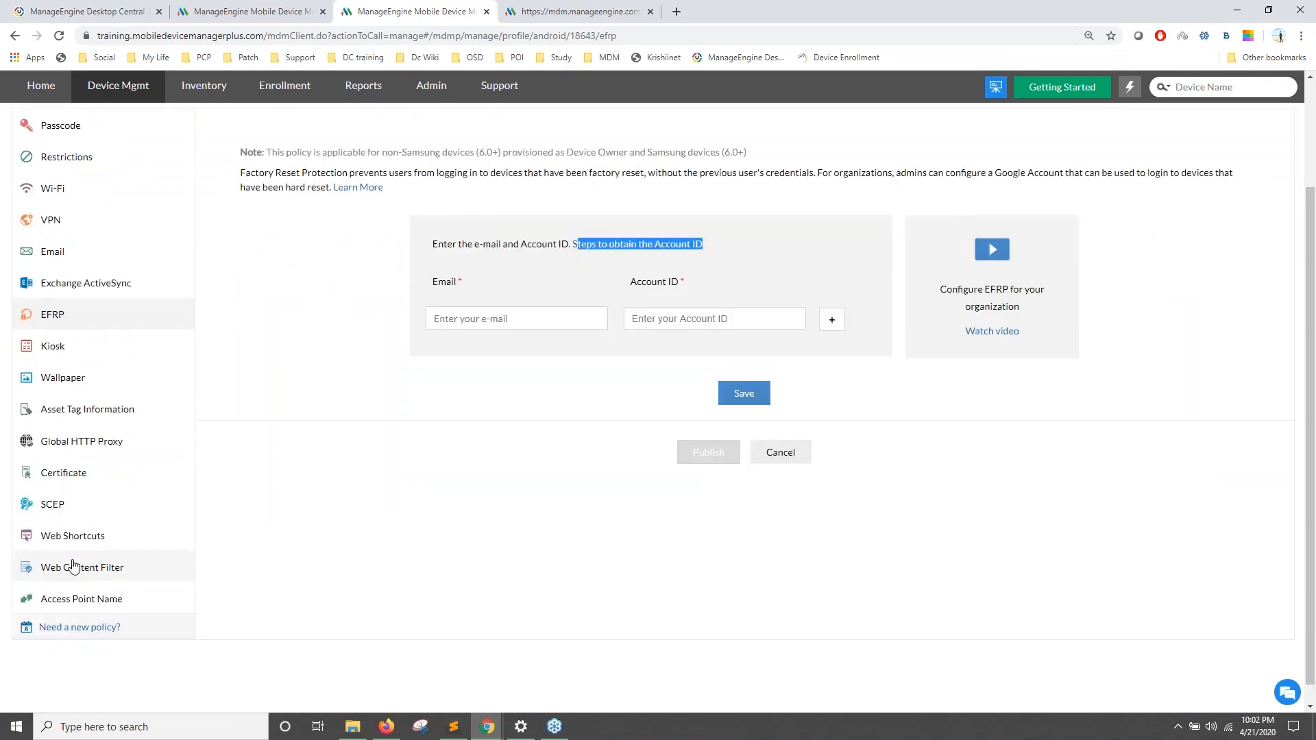
scroll(313, 422, up, 1)
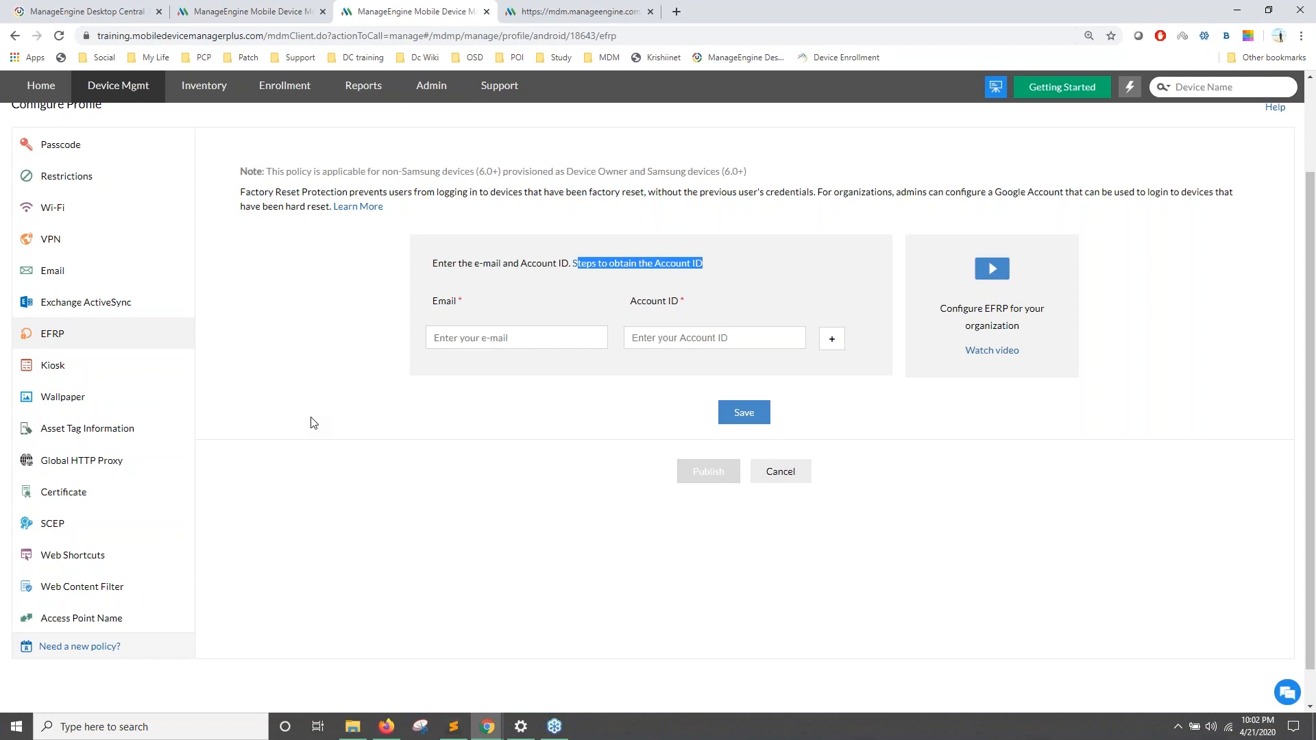
scroll(314, 423, up, 2)
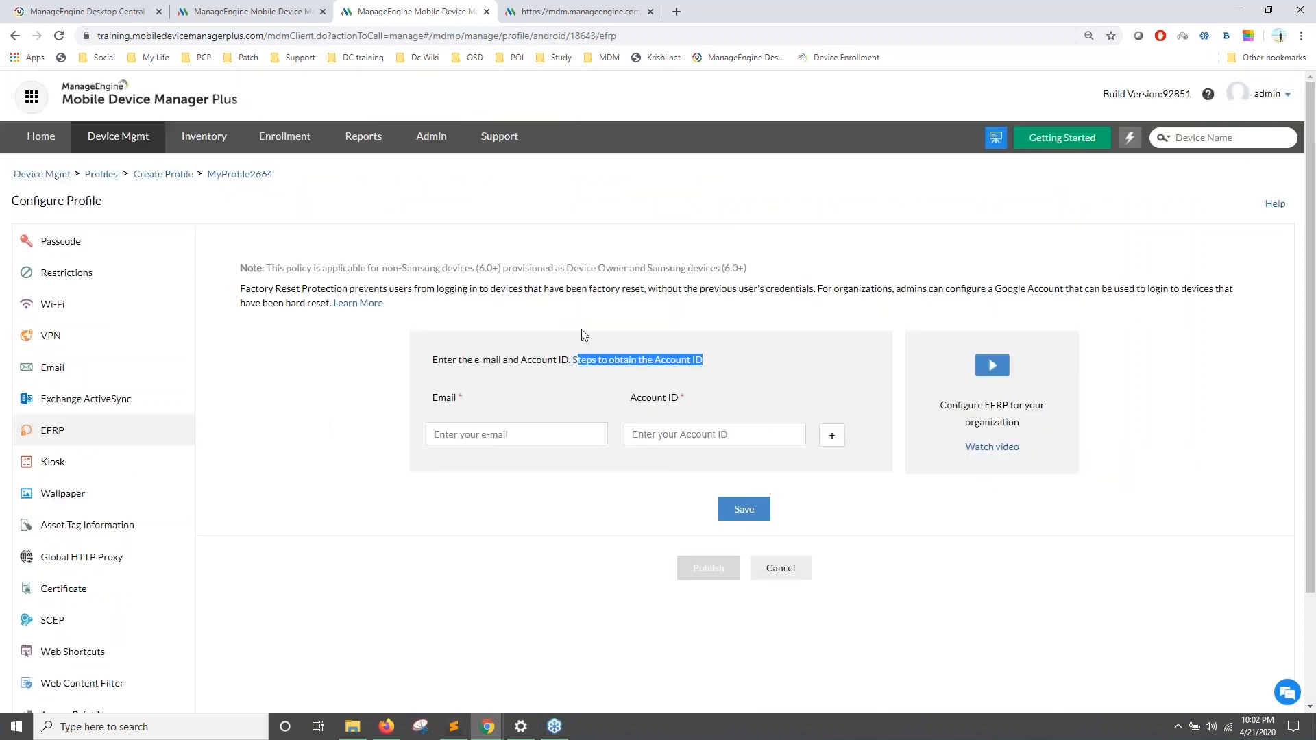
click(589, 358)
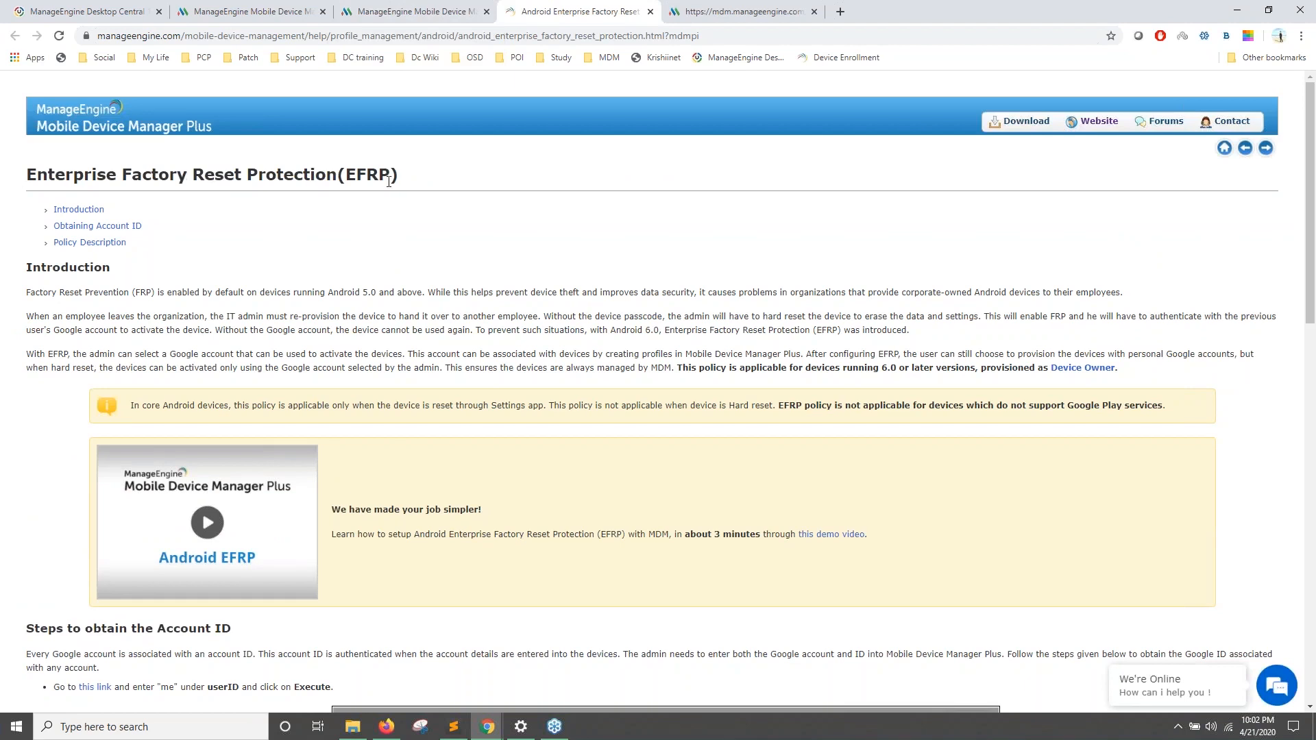
click(436, 14)
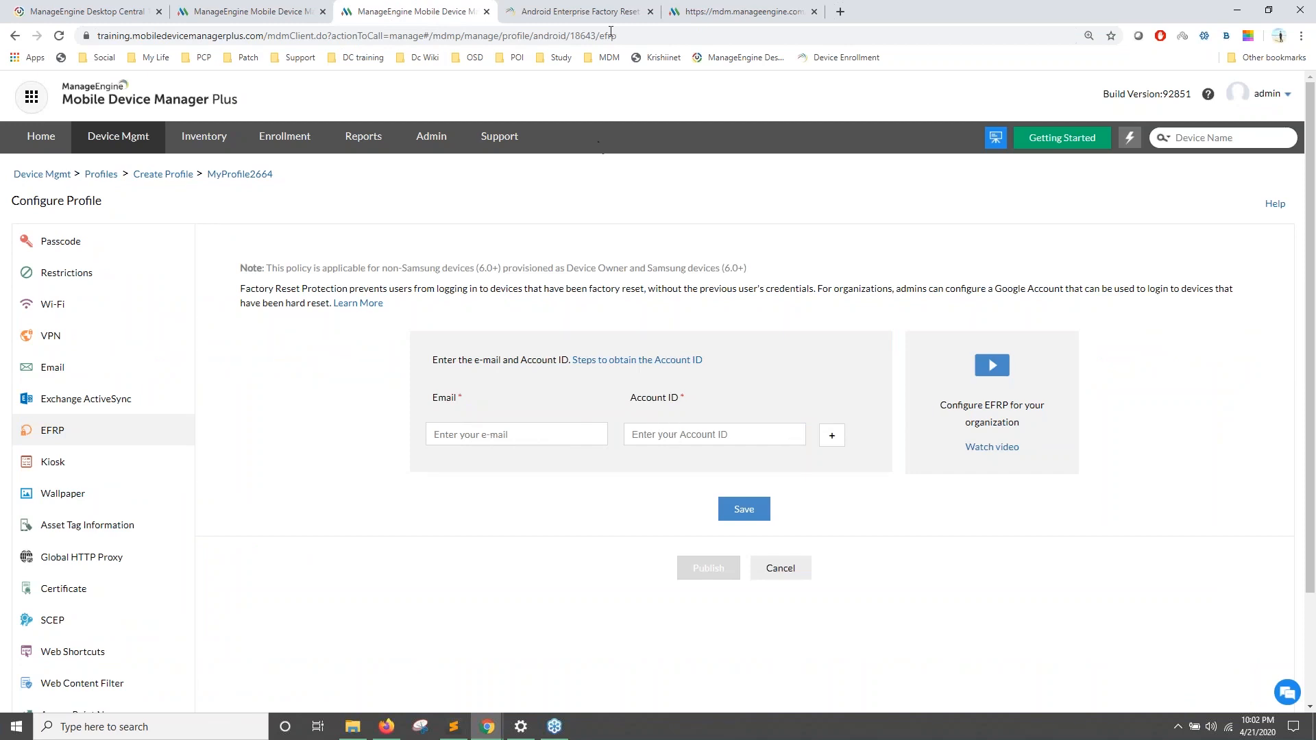
click(572, 8)
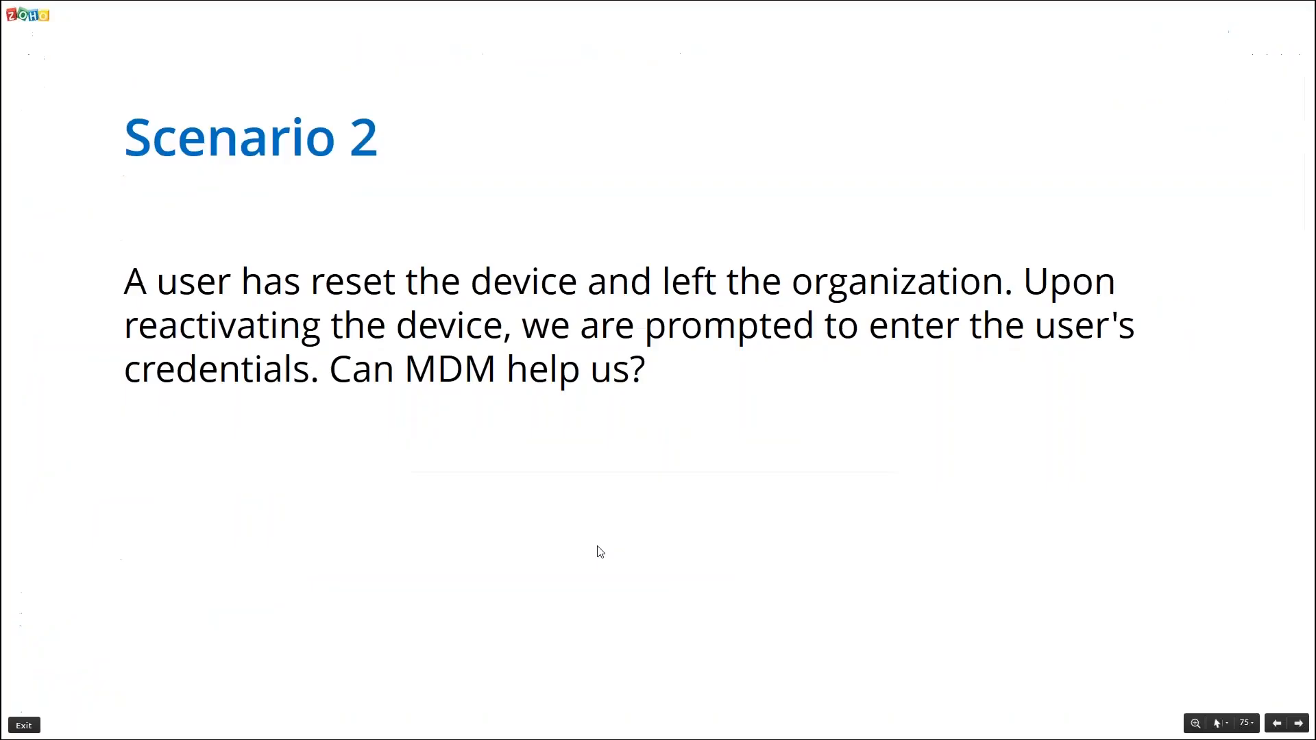
Step: Set Location services to Always On under Restrictions > Location settings and save
key(Right)
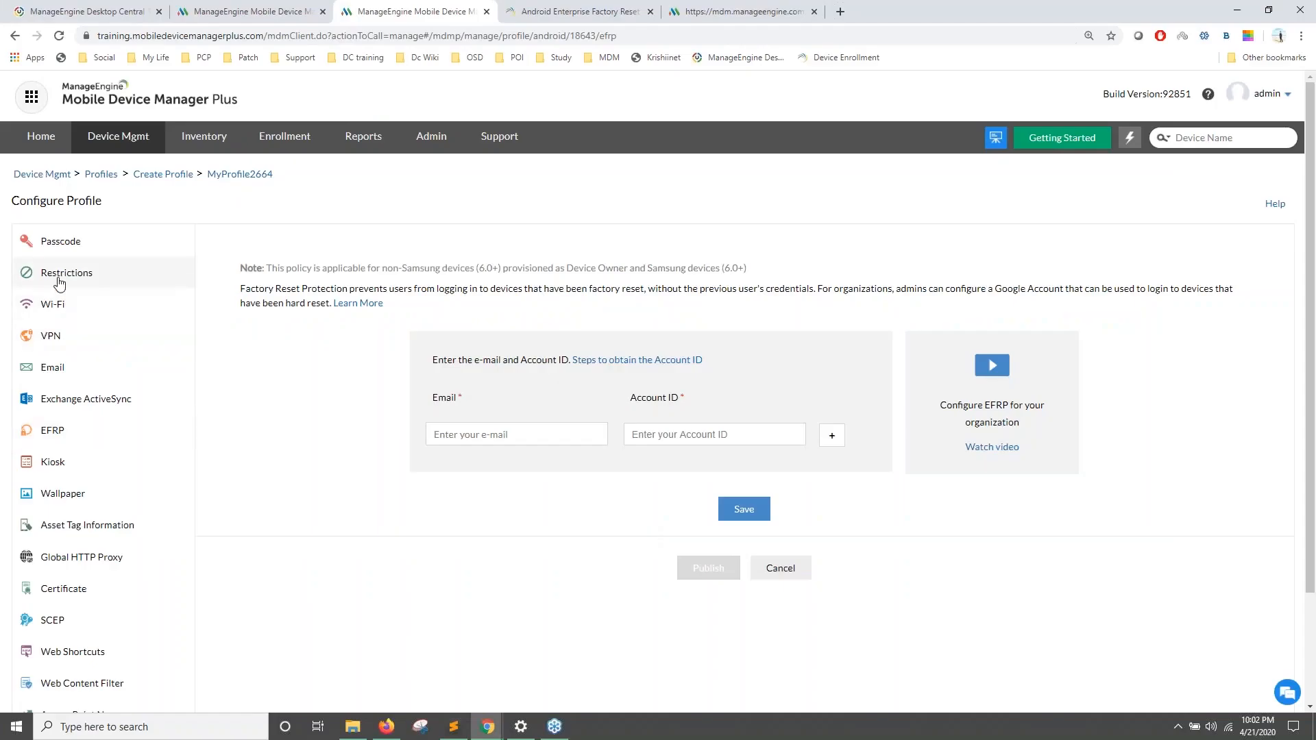
click(59, 277)
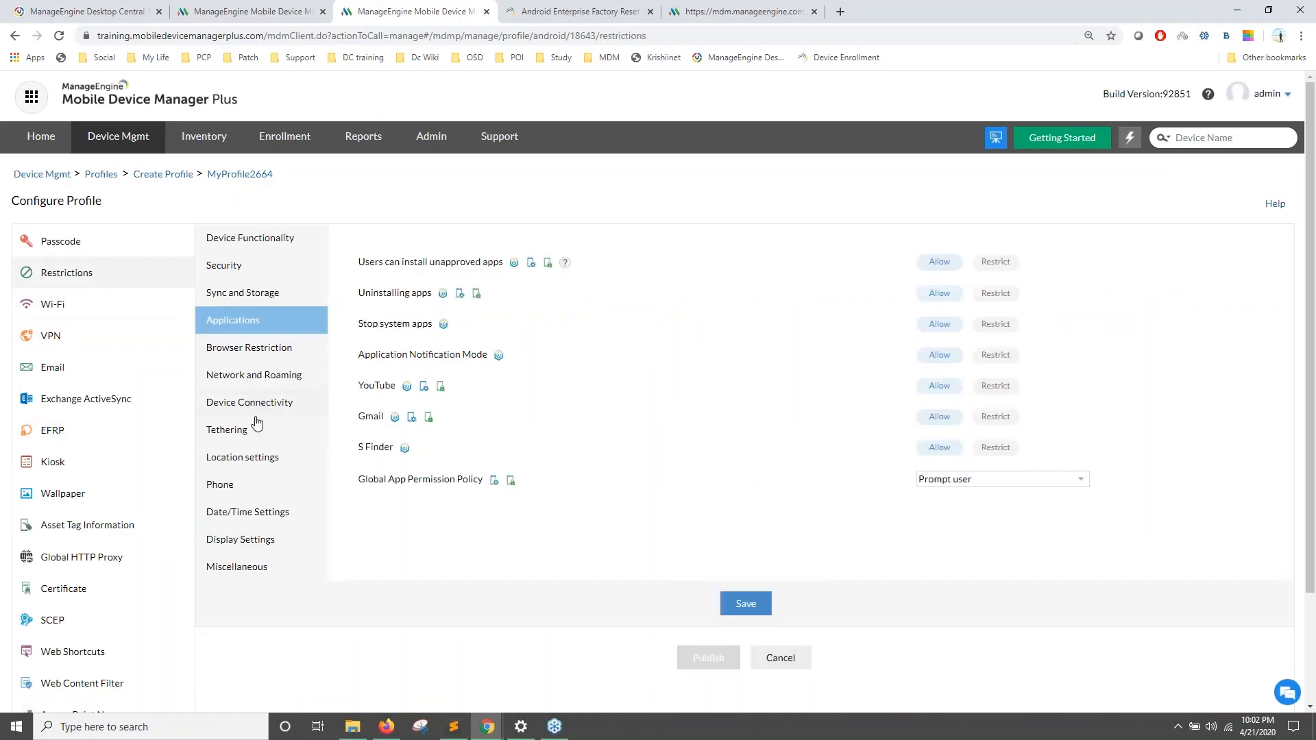
click(240, 469)
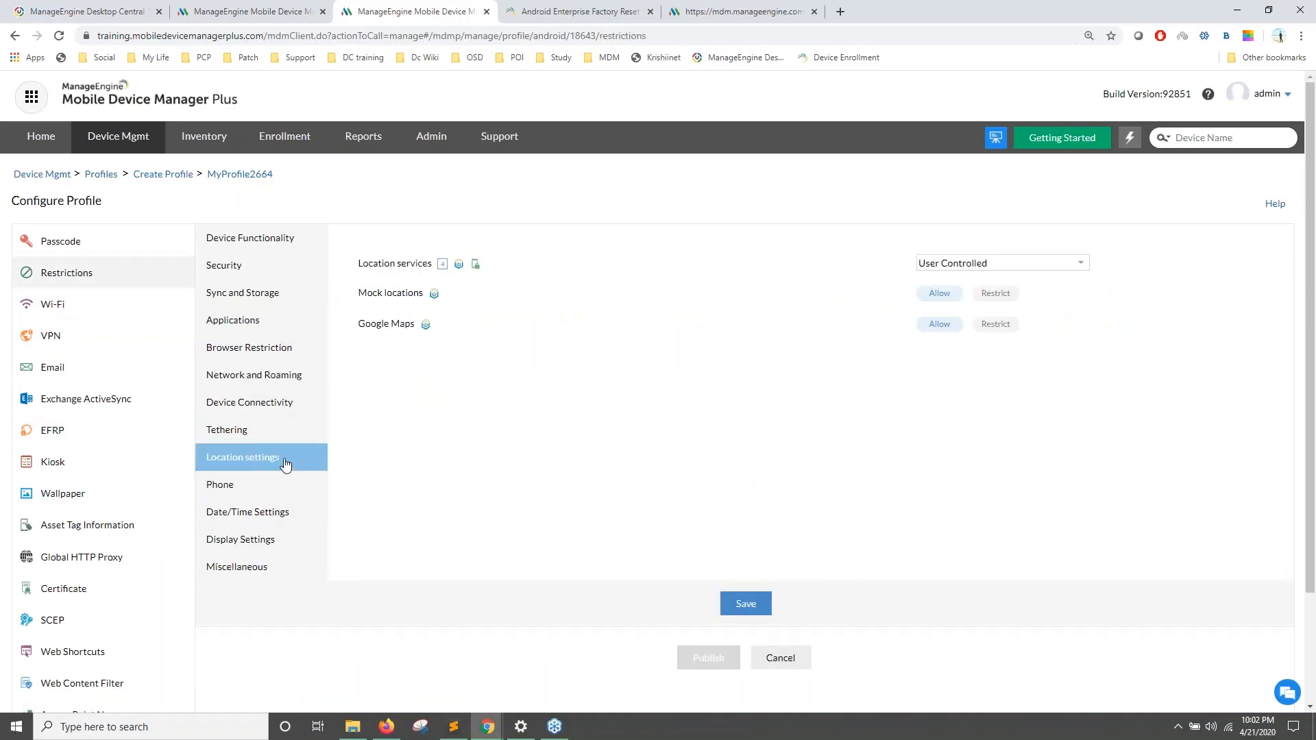
click(971, 268)
click(965, 290)
click(957, 265)
click(956, 303)
click(747, 604)
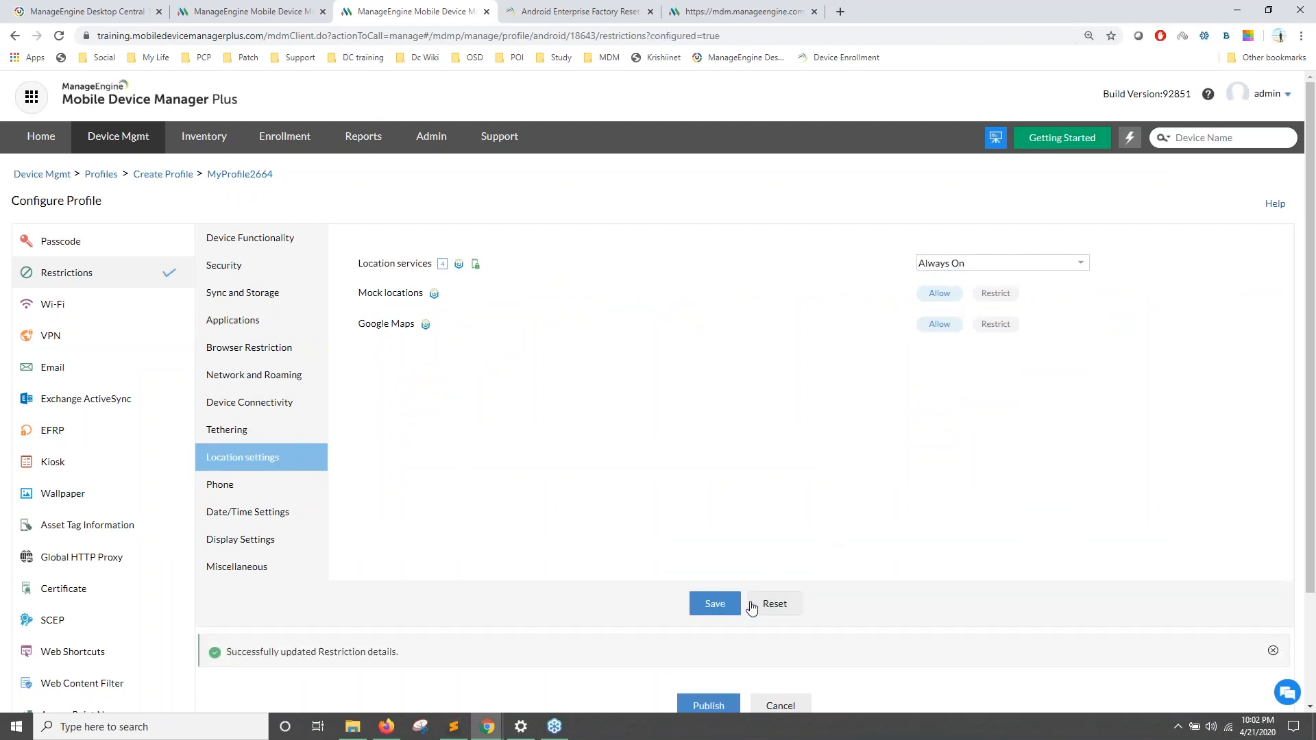
scroll(713, 582, down, 2)
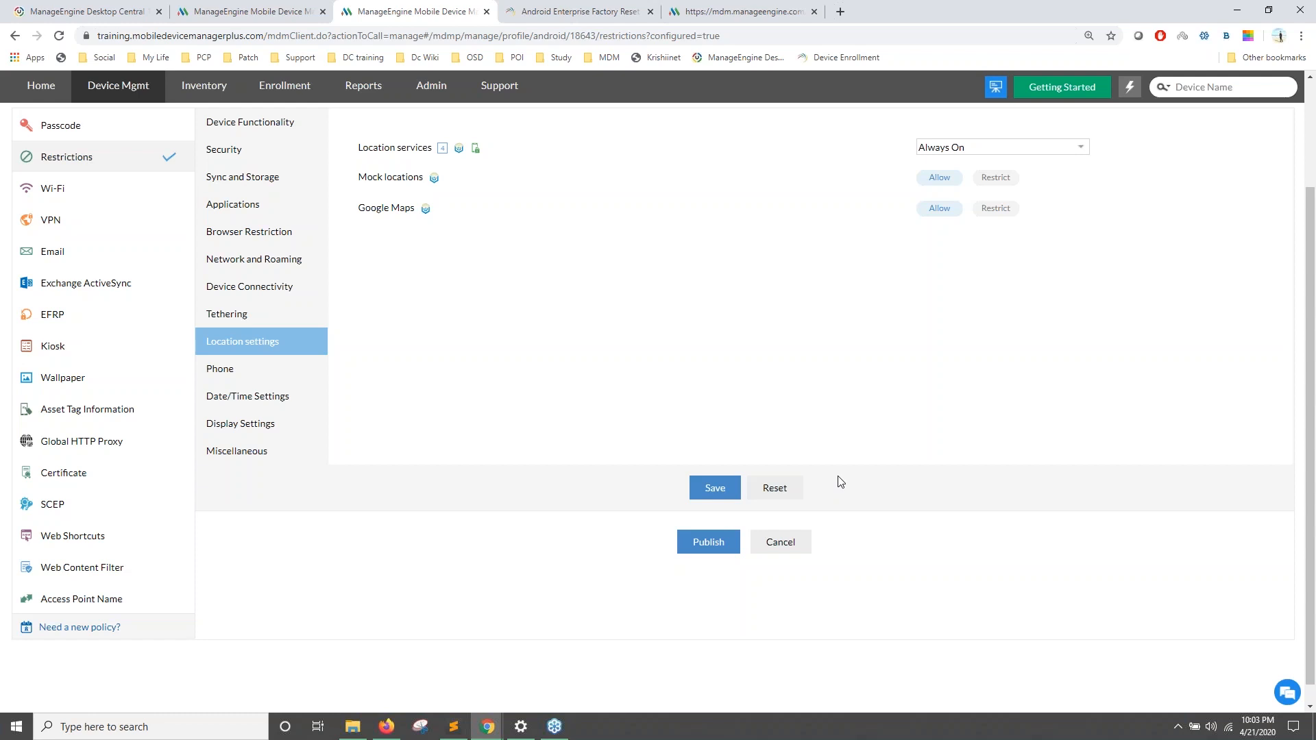
scroll(839, 482, up, 2)
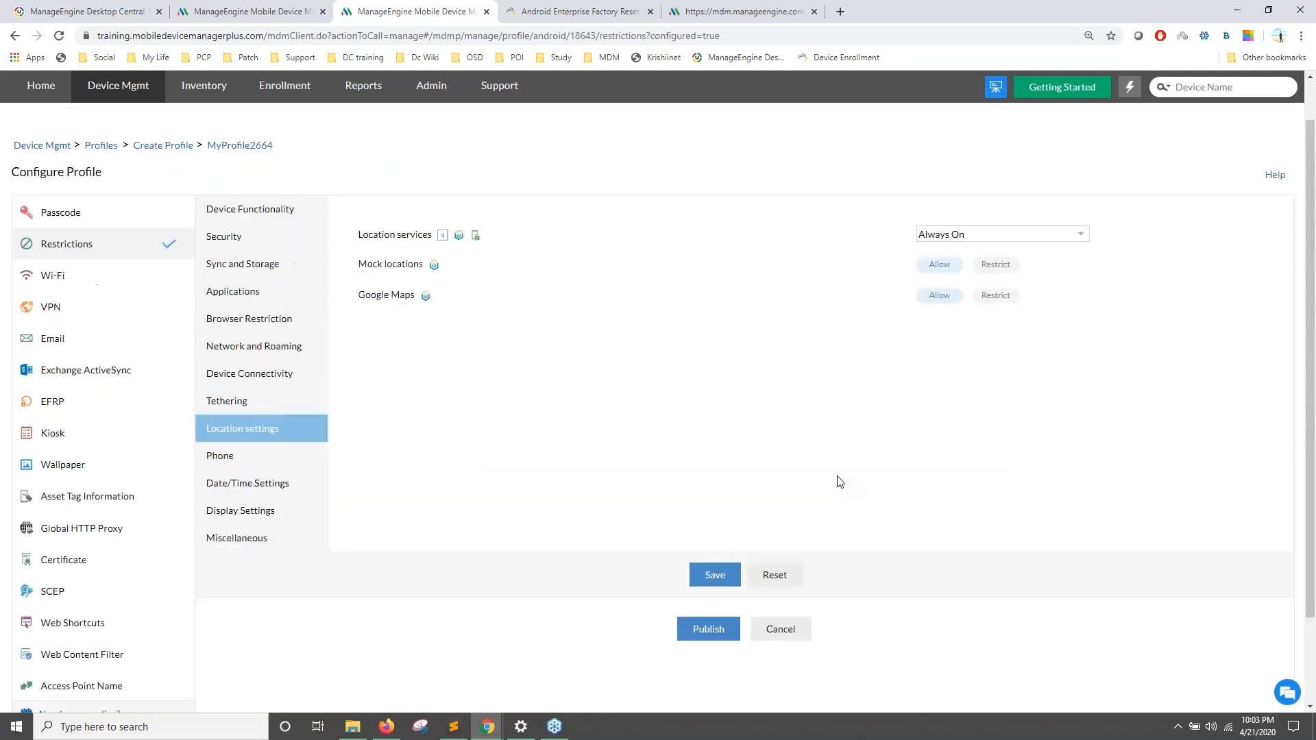
Step: Step from Scenario 3 through the rating slide to the closing 'Spread a word' slide
key(alt+Tab)
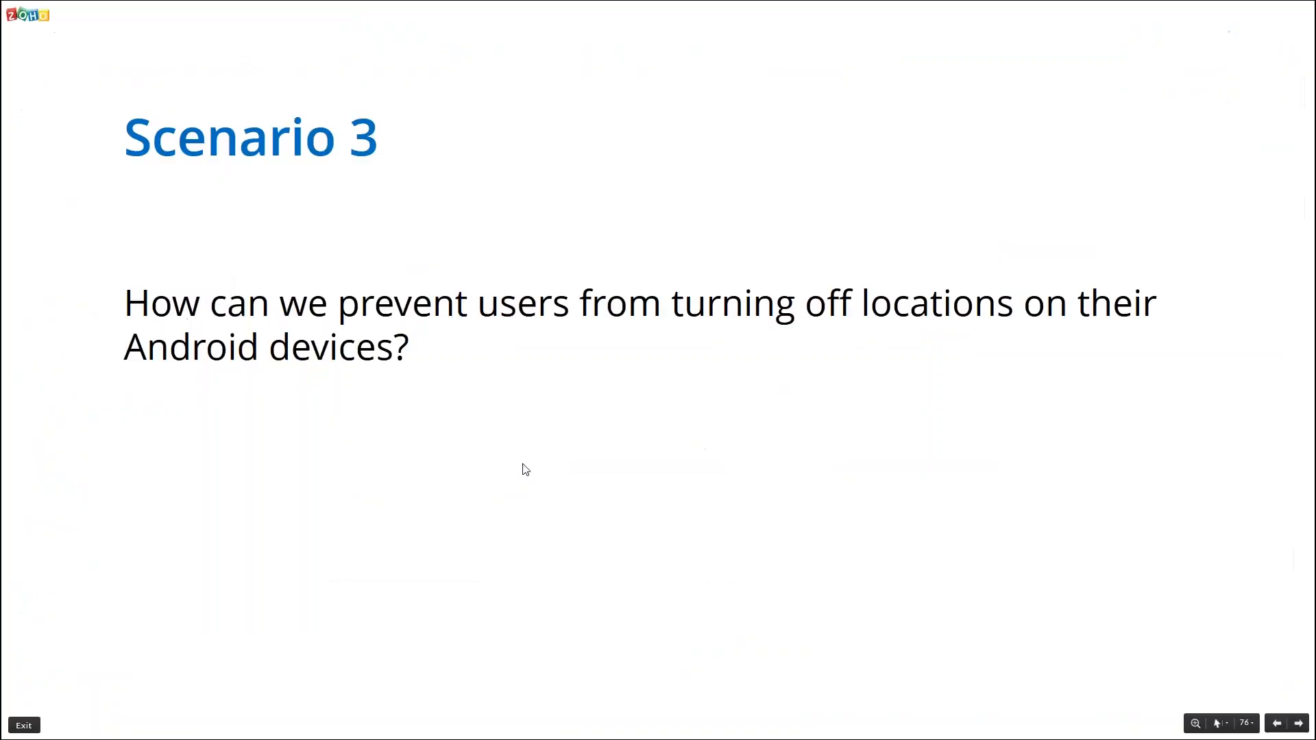
key(Right)
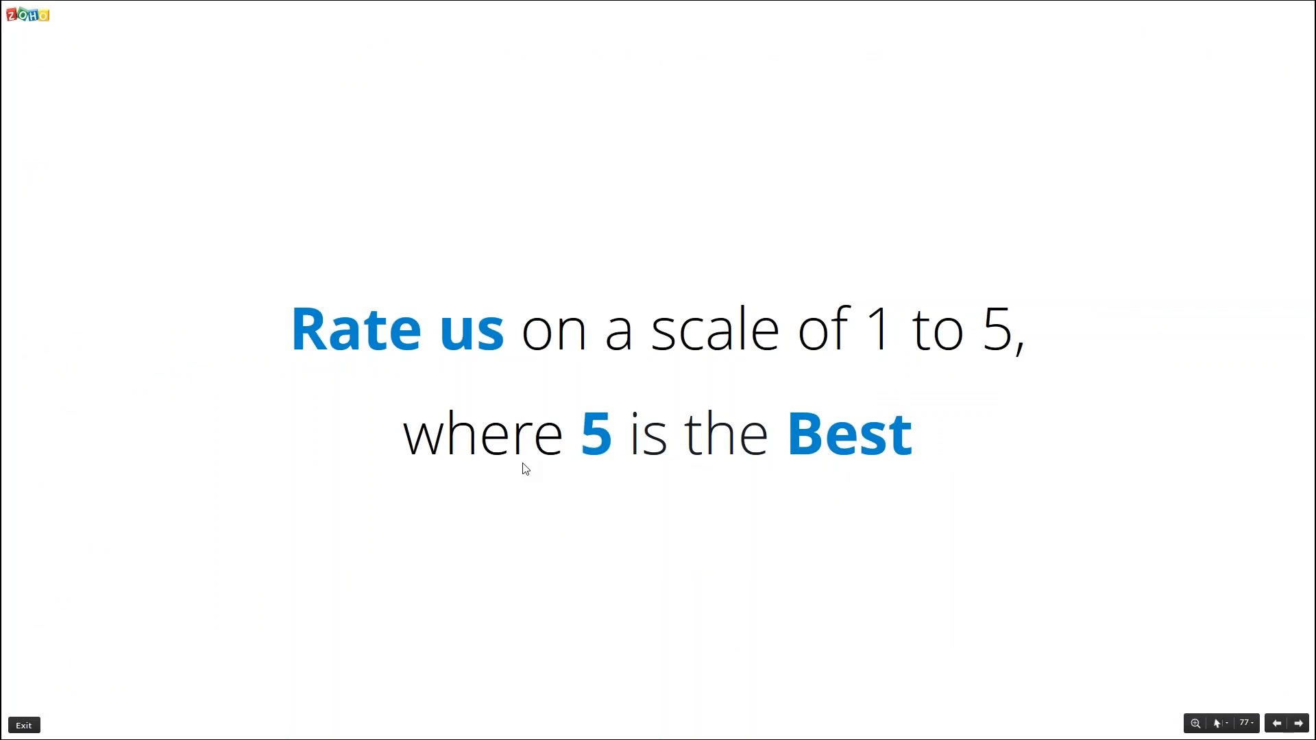
key(Right)
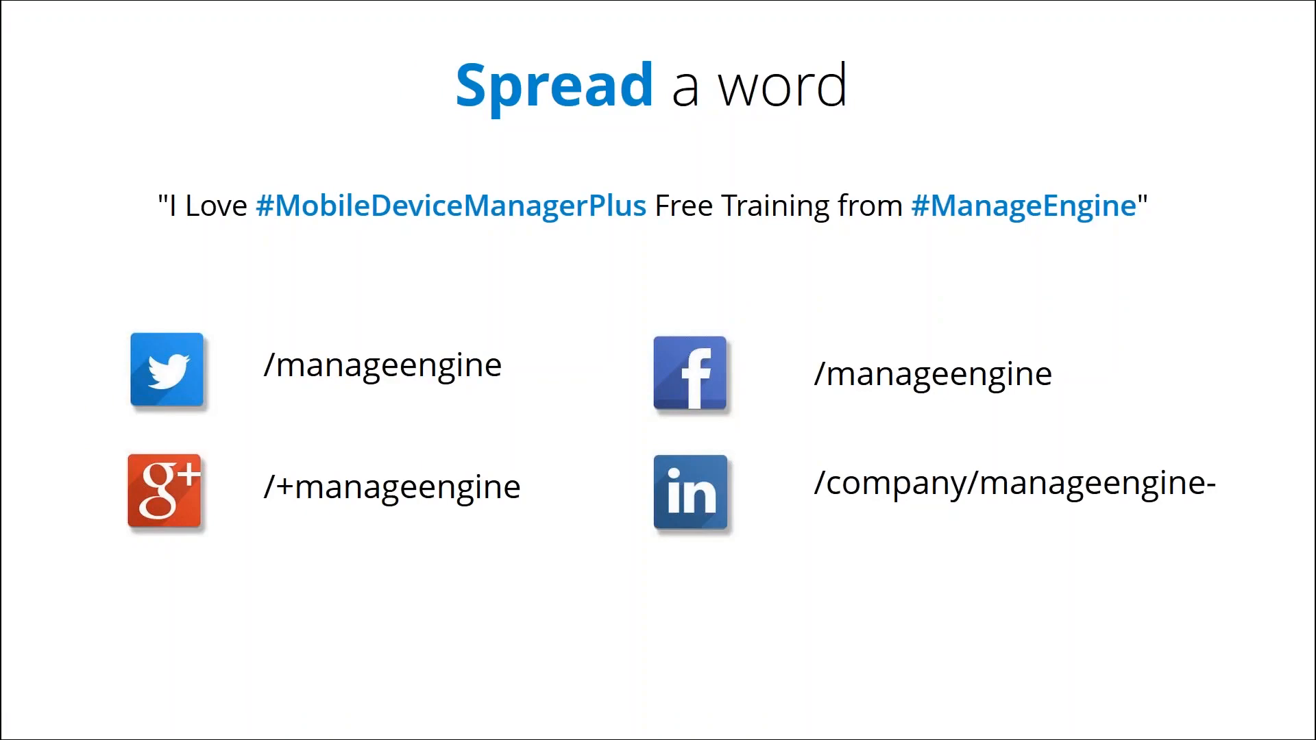